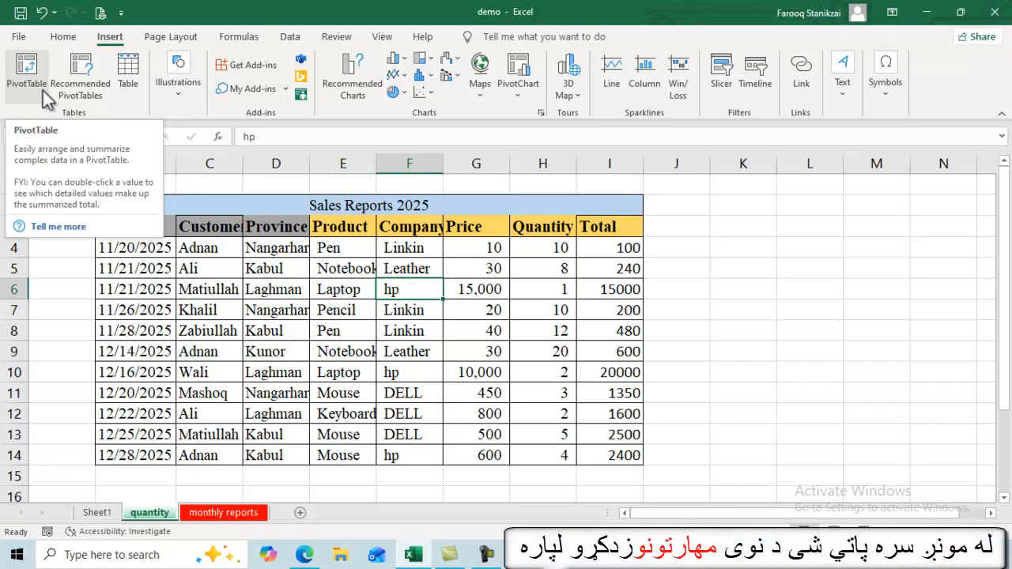
Step: Examine the customer, province, product and company entries in the Sales Reports 2025 table
click(226, 248)
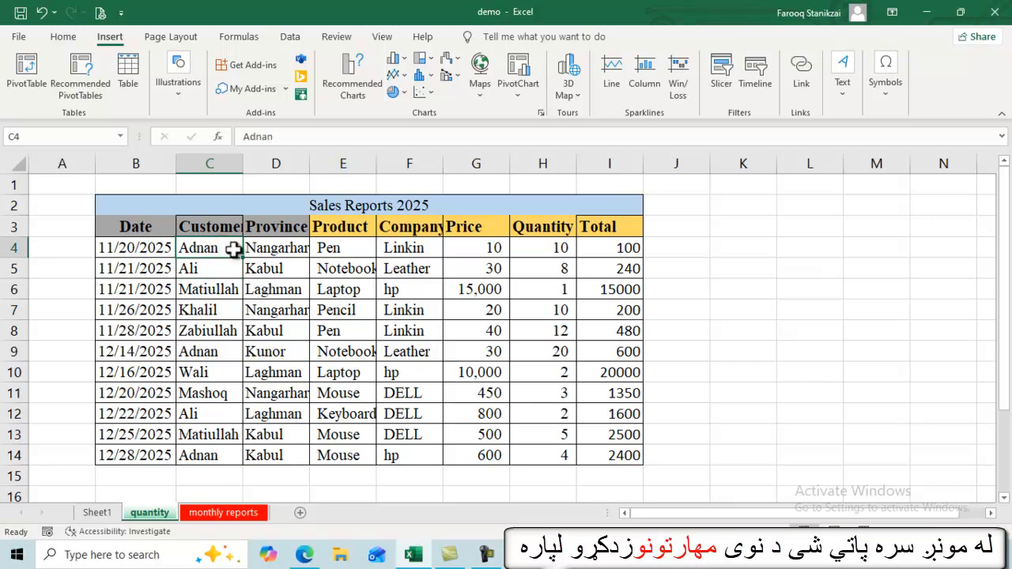
click(252, 248)
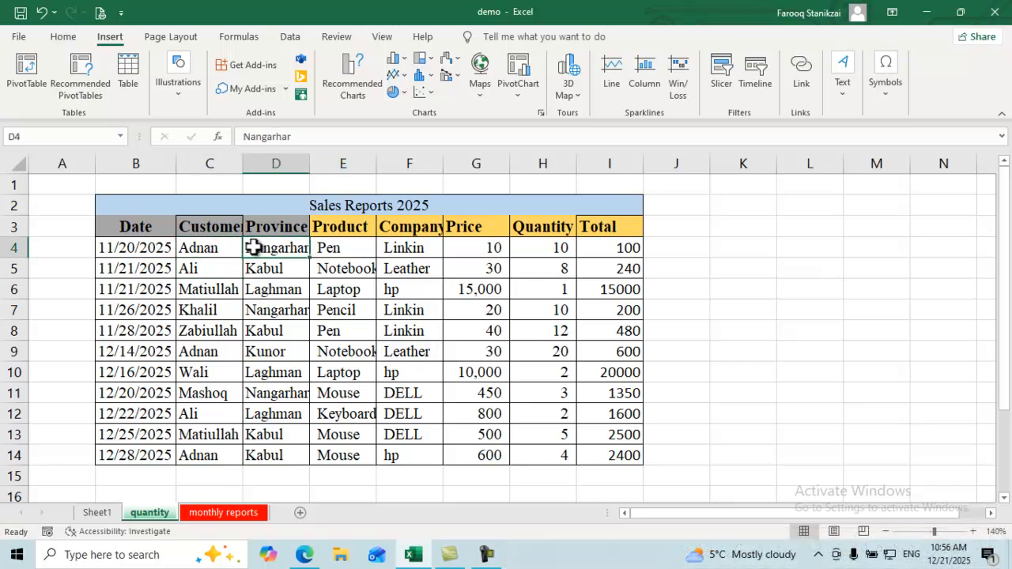
click(355, 251)
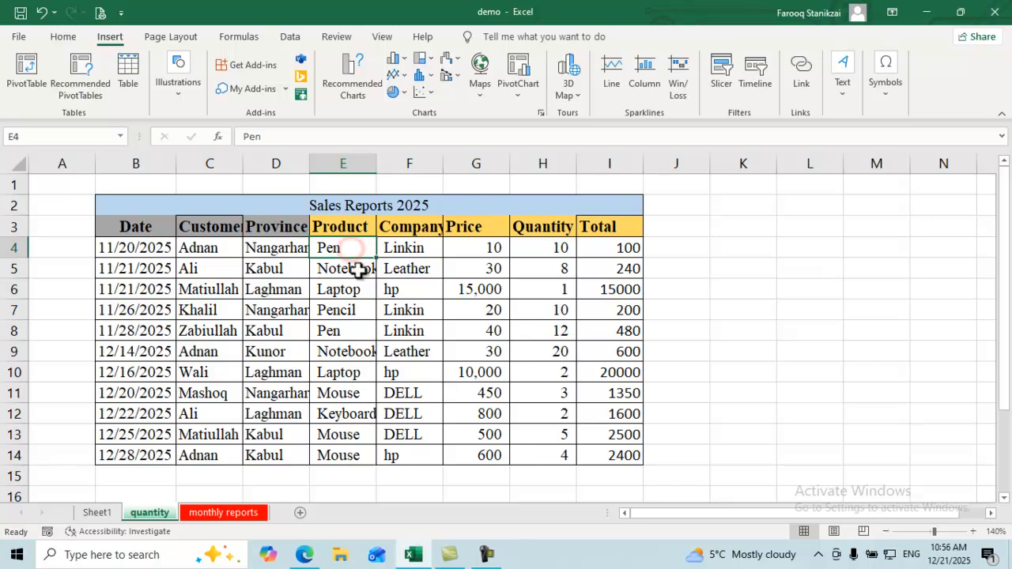
click(394, 250)
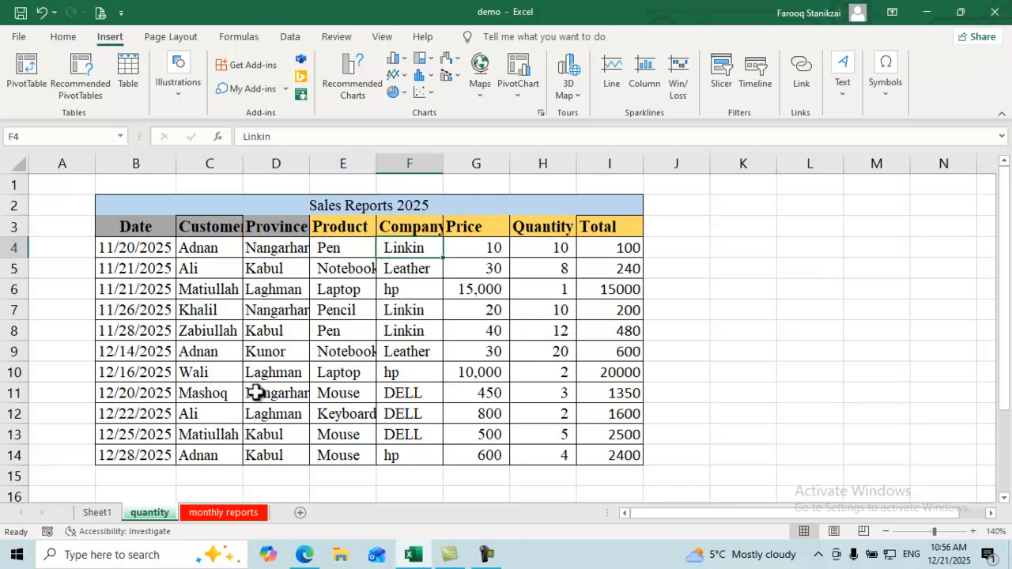
click(265, 388)
click(262, 350)
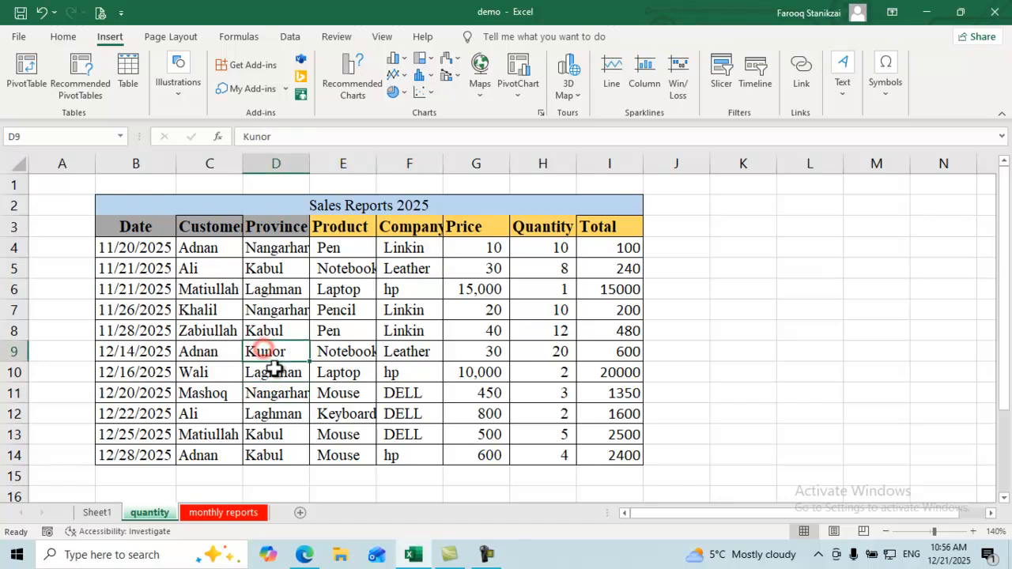
click(336, 356)
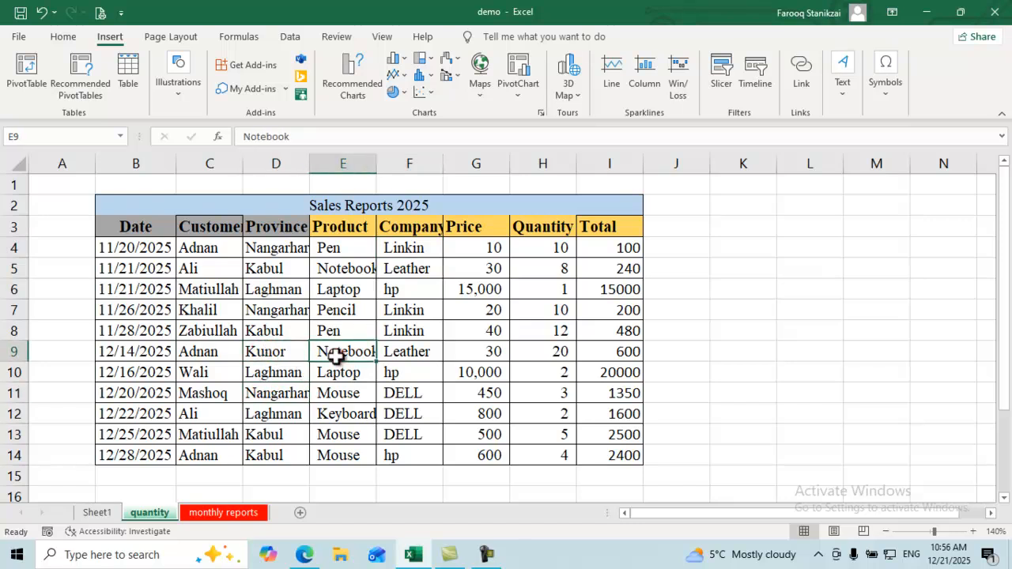
click(269, 458)
click(361, 457)
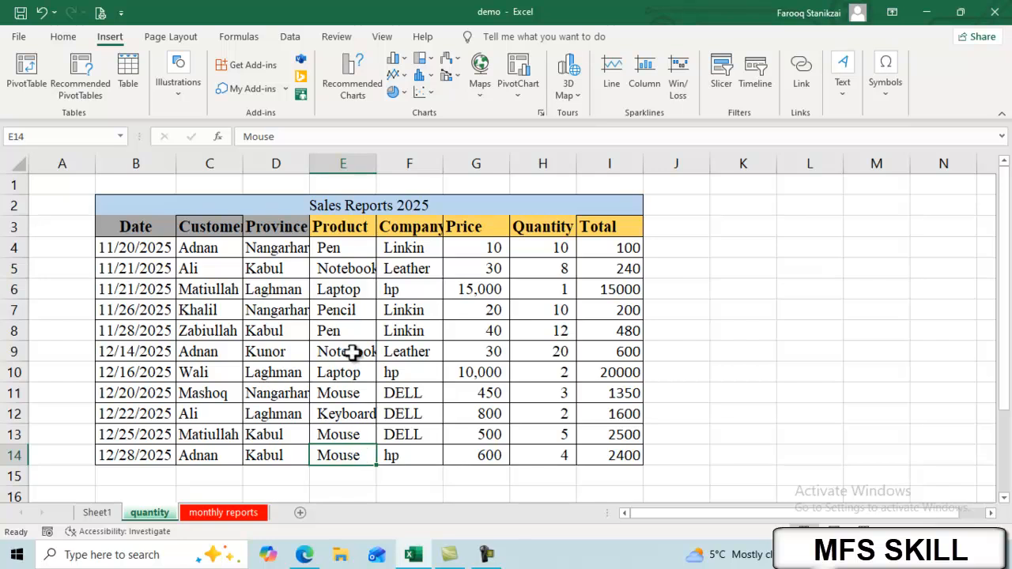
click(228, 286)
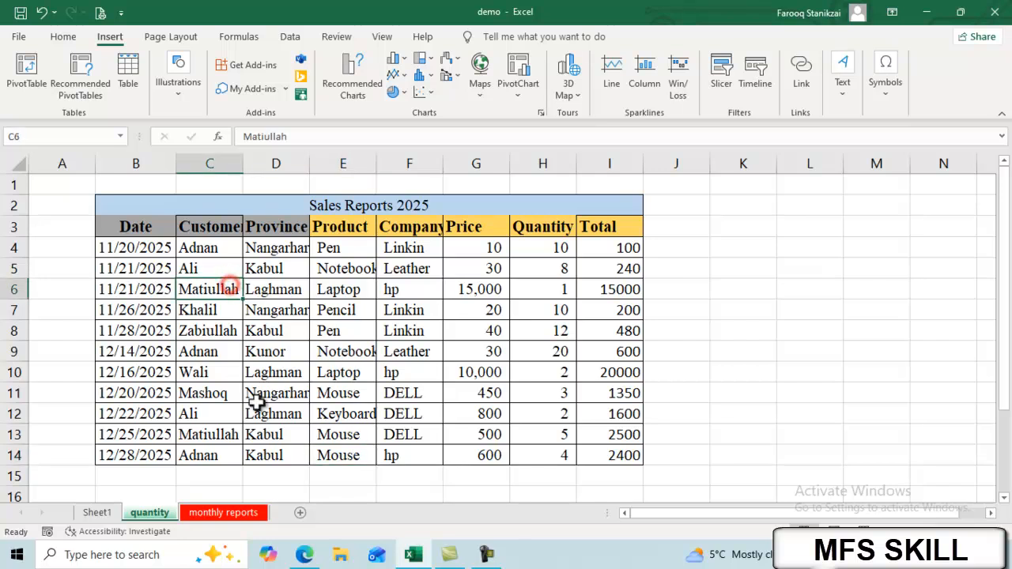
click(273, 273)
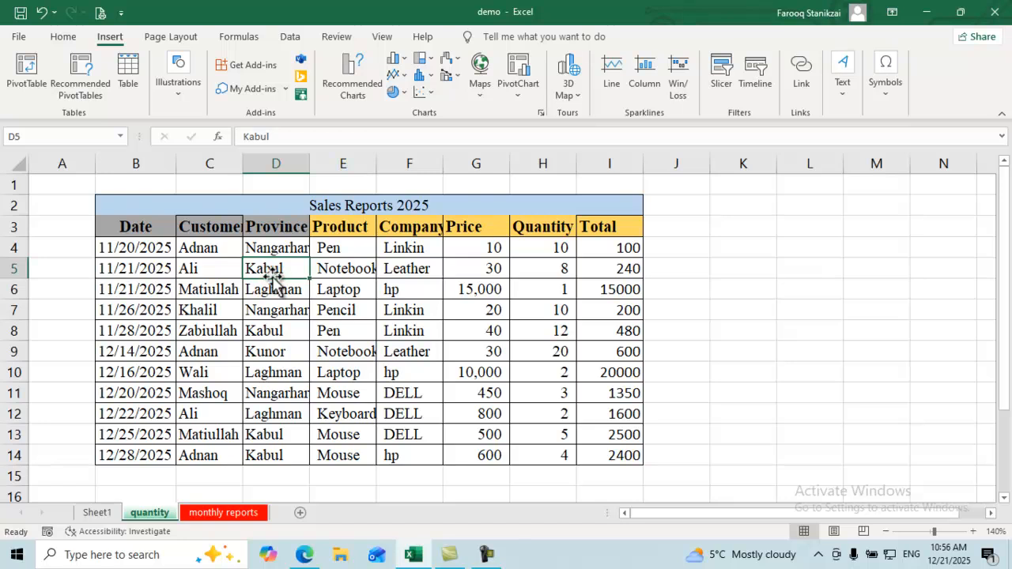
click(324, 265)
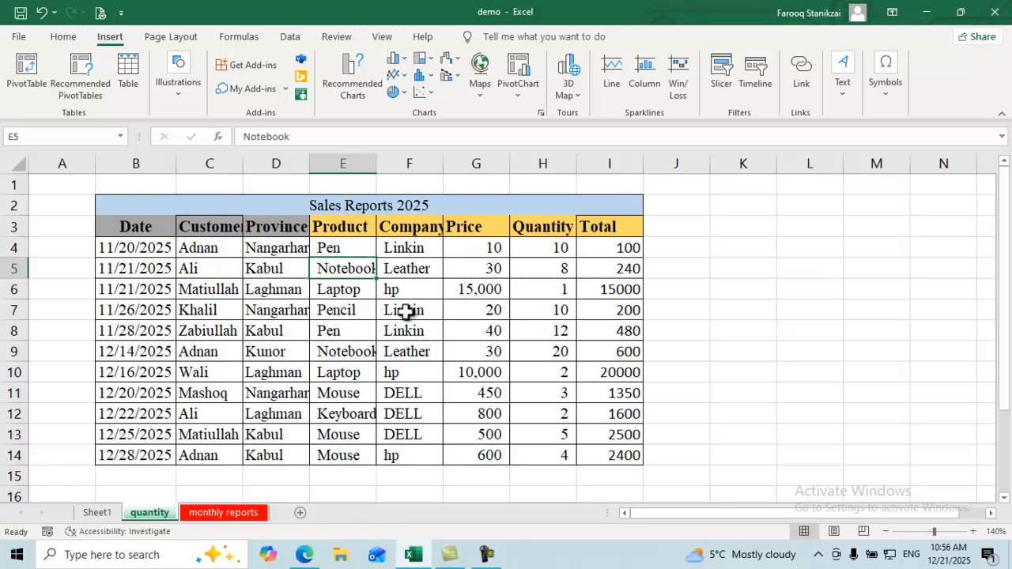
click(419, 261)
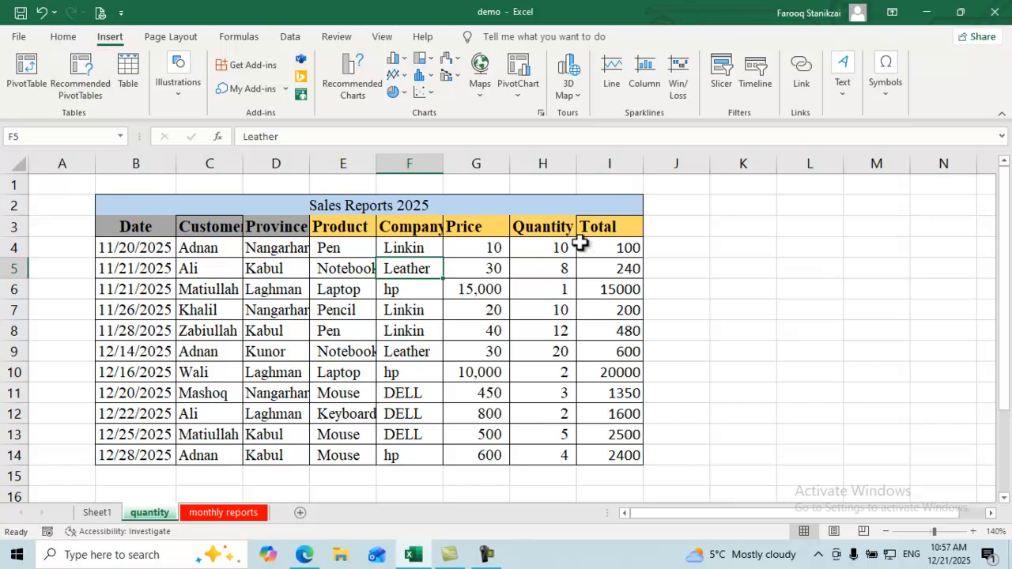
Step: Start a PivotTable from the sales table with its headers, re-picking the source range as quantity!$B$3:$I$14
mouse_move(605, 226)
mouse_down()
mouse_move(302, 295)
mouse_move(86, 373)
mouse_move(86, 443)
mouse_move(108, 449)
mouse_up()
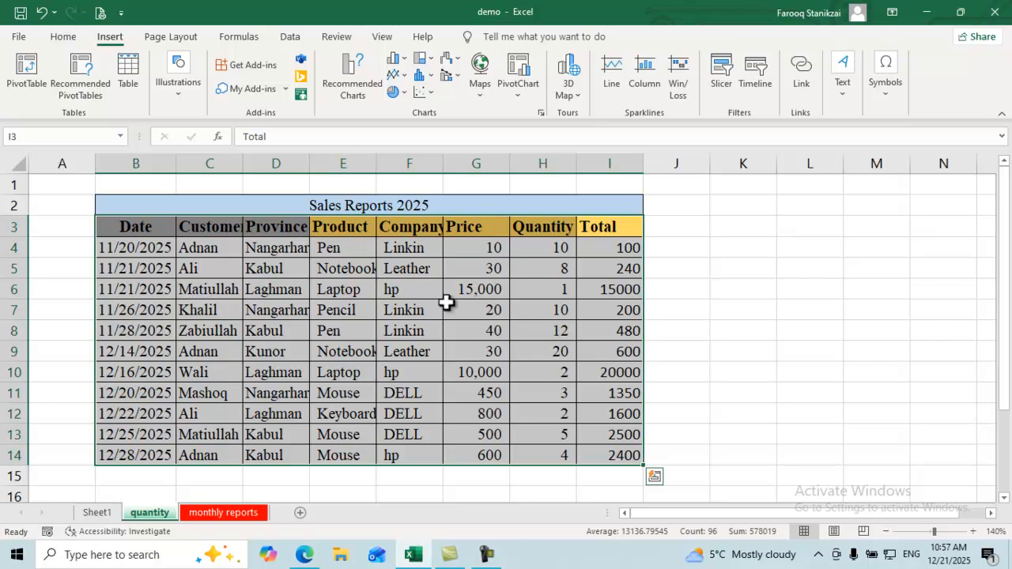
click(24, 70)
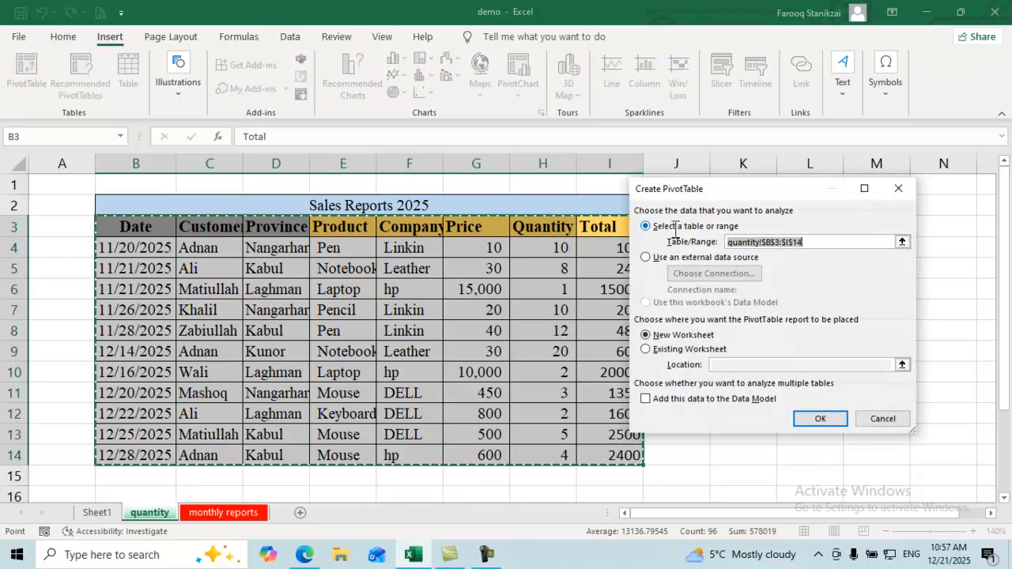
click(820, 241)
key(BackSpace)
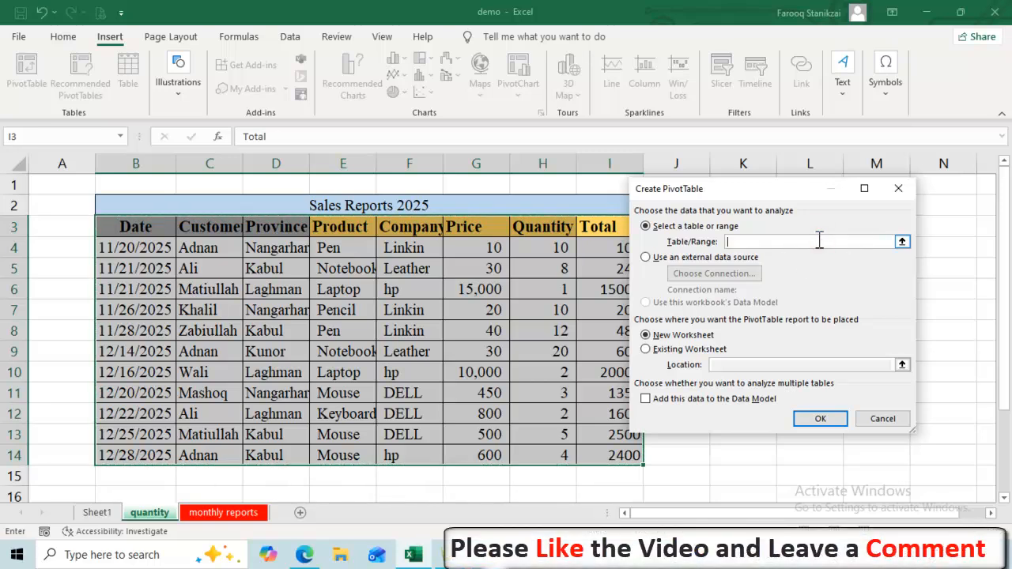
click(903, 242)
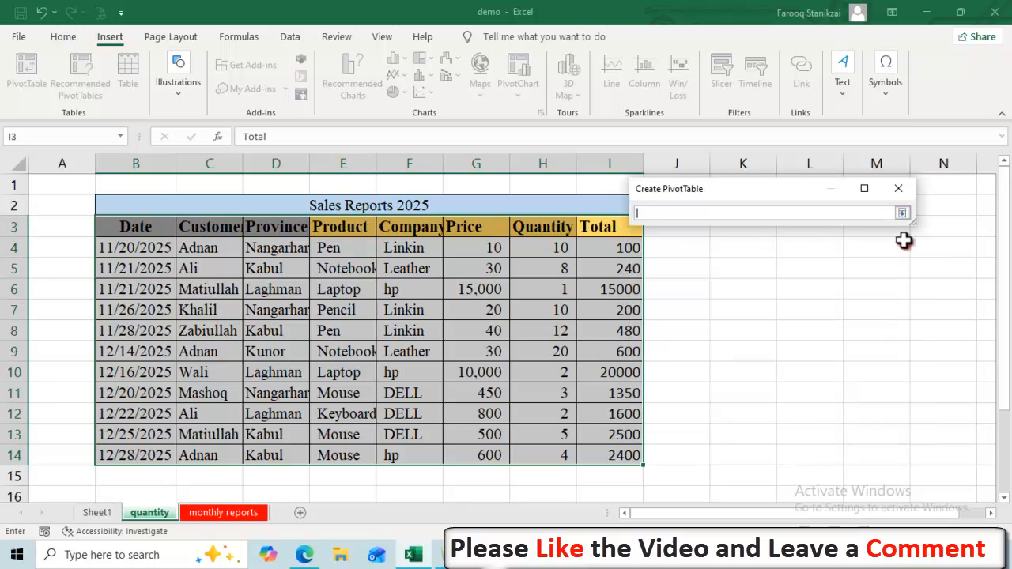
drag(106, 237, 611, 464)
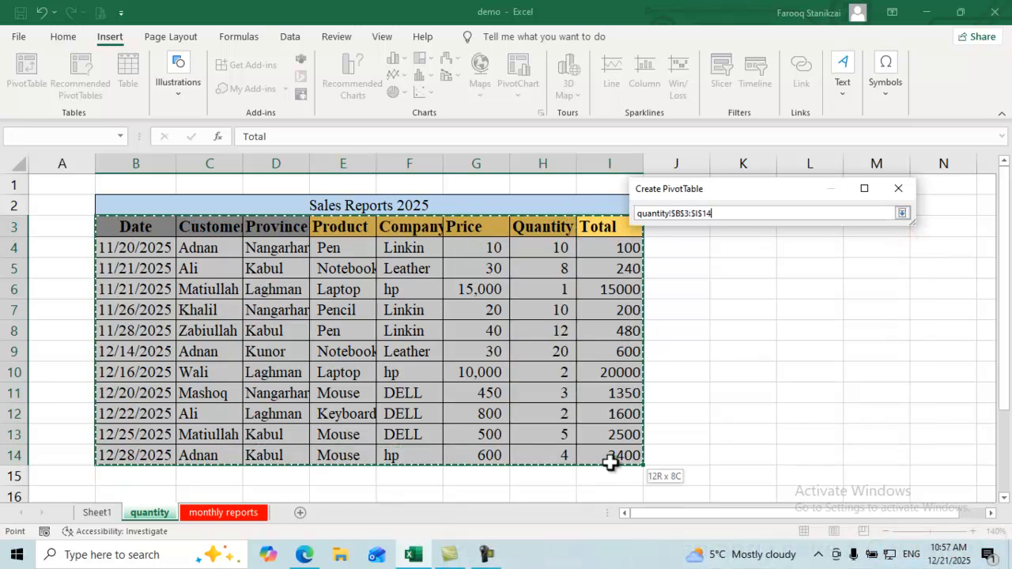
click(902, 214)
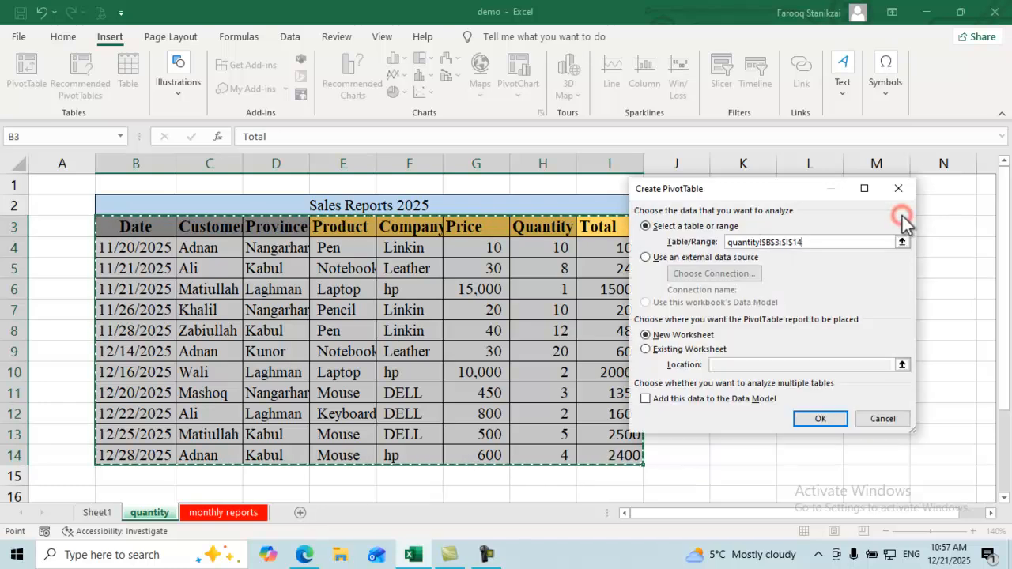
Step: Create the PivotTable on a new worksheet, with the selected table range as its data source
click(649, 258)
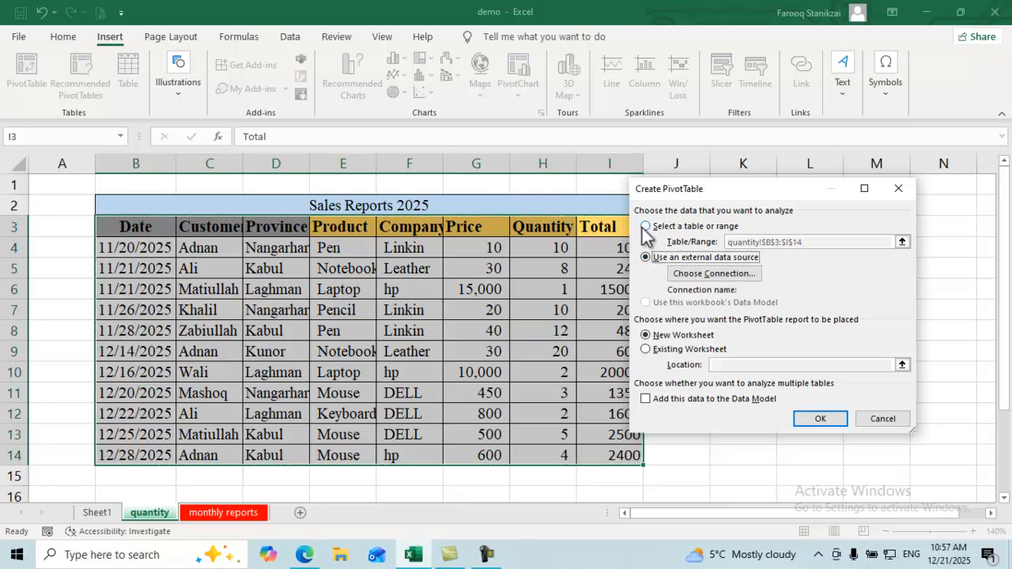
click(645, 227)
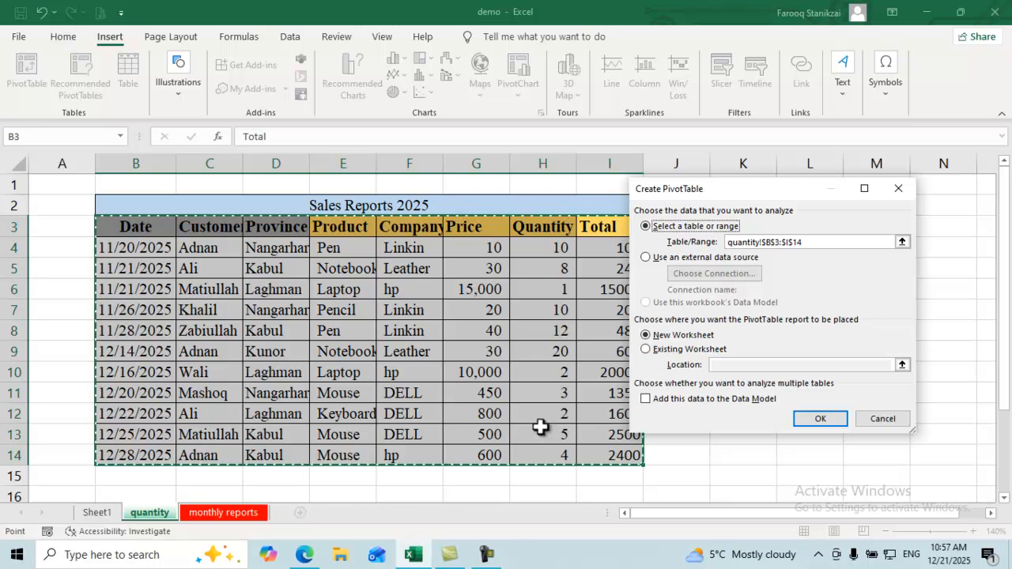
click(647, 349)
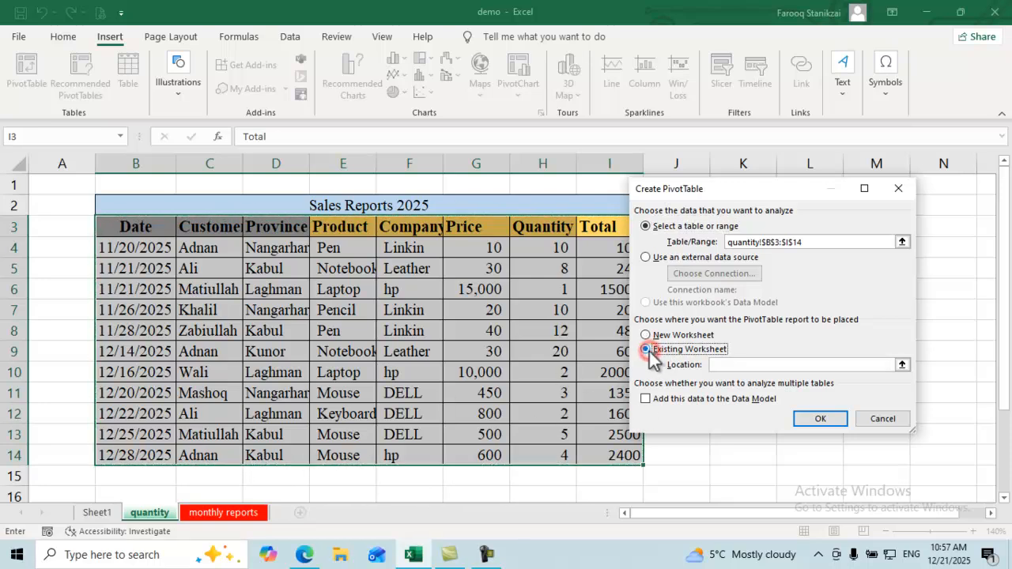
click(646, 335)
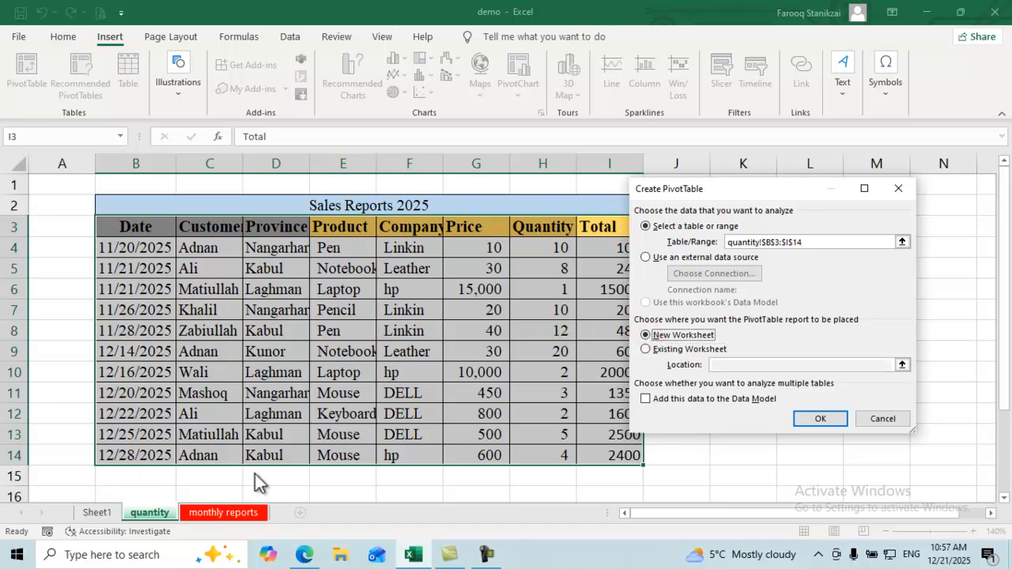
click(820, 419)
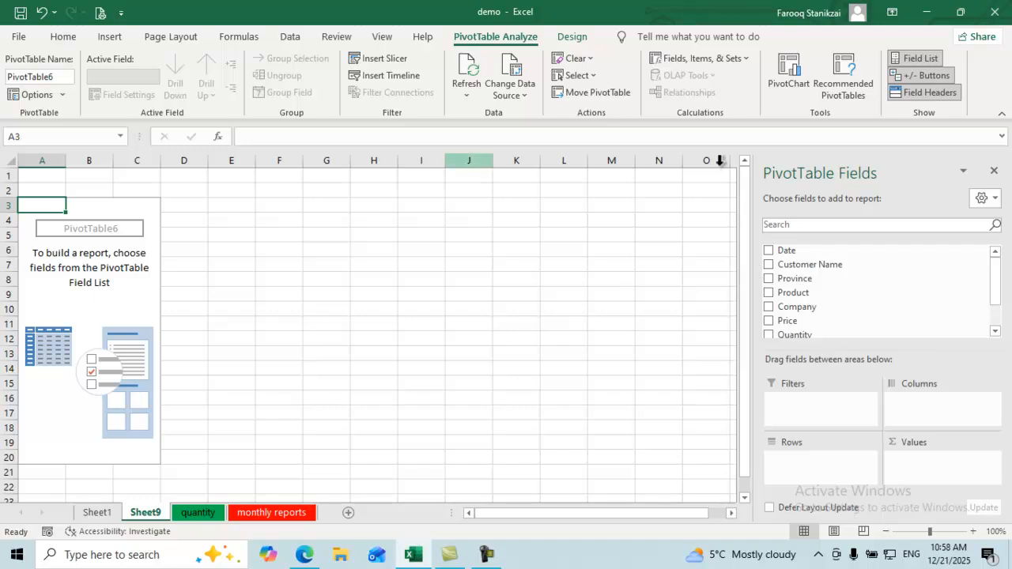
Step: Try the Areas Section Only (2 by 2) and Fields Section and Areas Section Side-By-Side layouts for the PivotTable field list
click(994, 200)
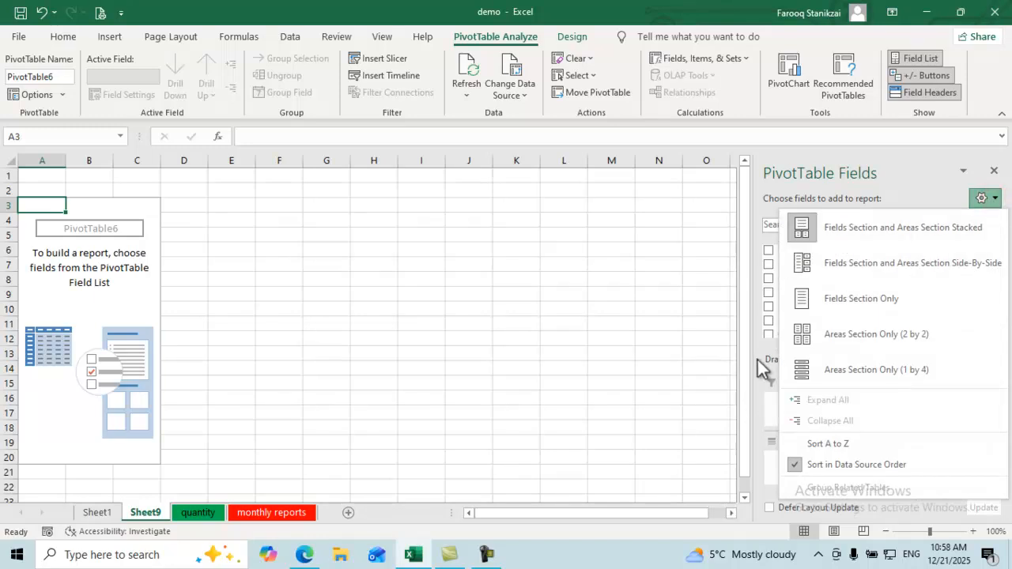
click(758, 359)
click(995, 198)
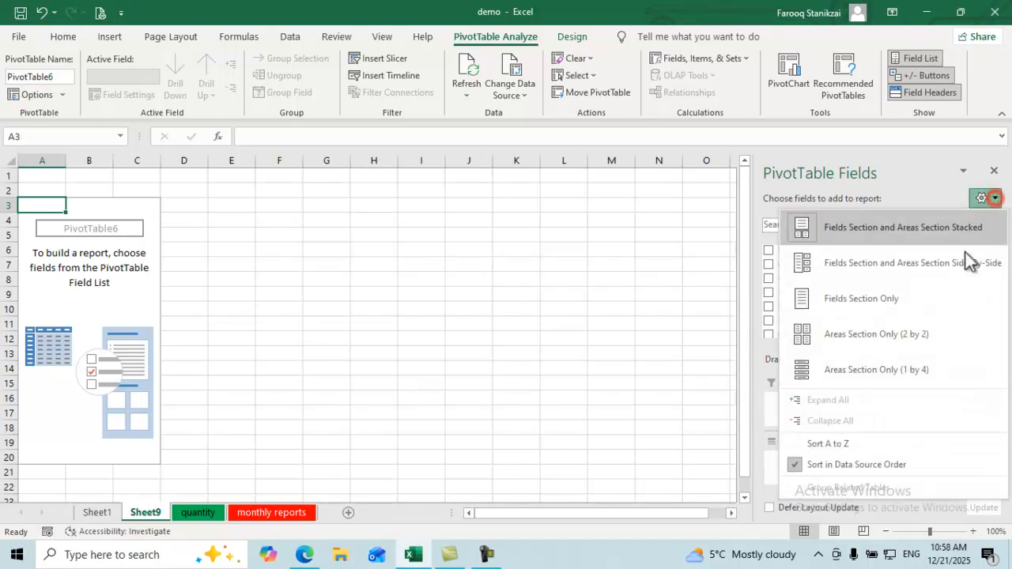
click(841, 332)
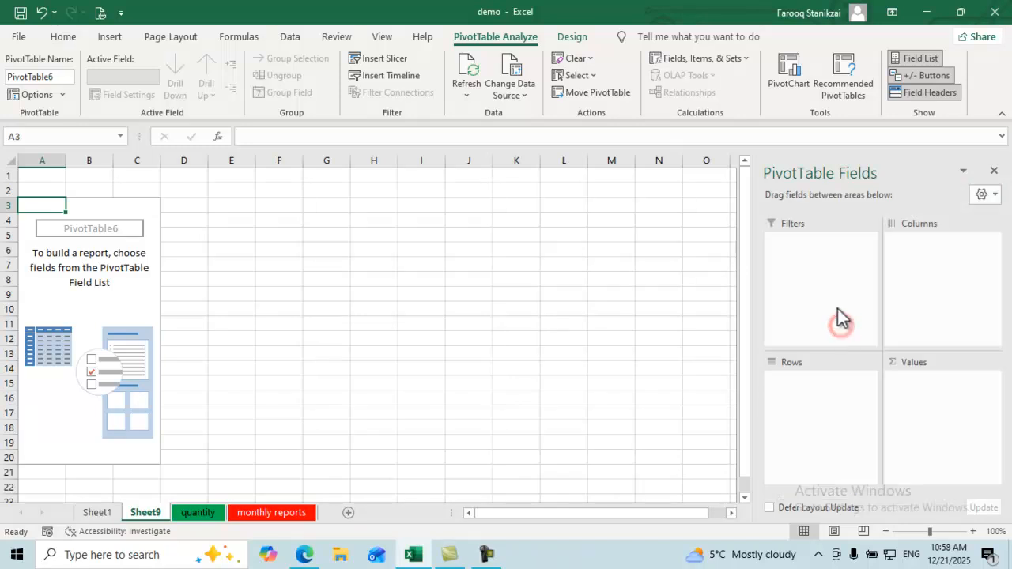
click(990, 197)
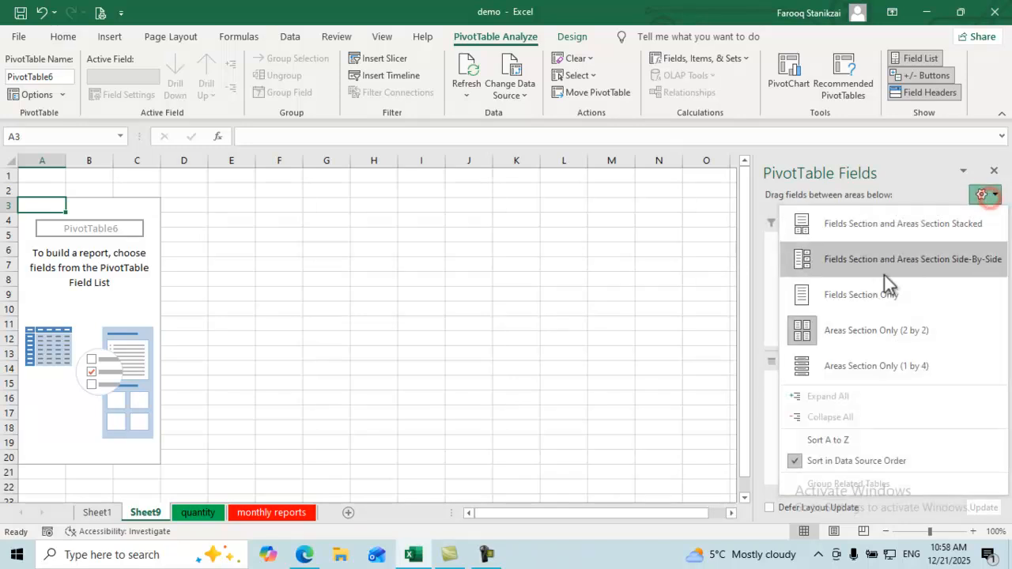
click(858, 272)
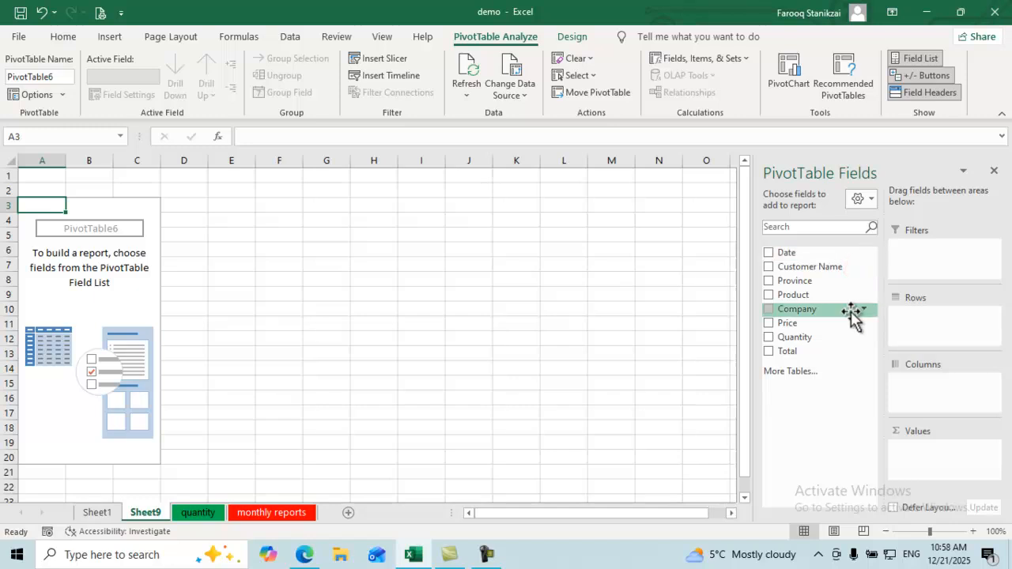
Step: Switch the PivotTable field list to Areas Section Only (2 by 2) and return it to Fields Section and Areas Section Stacked
click(870, 197)
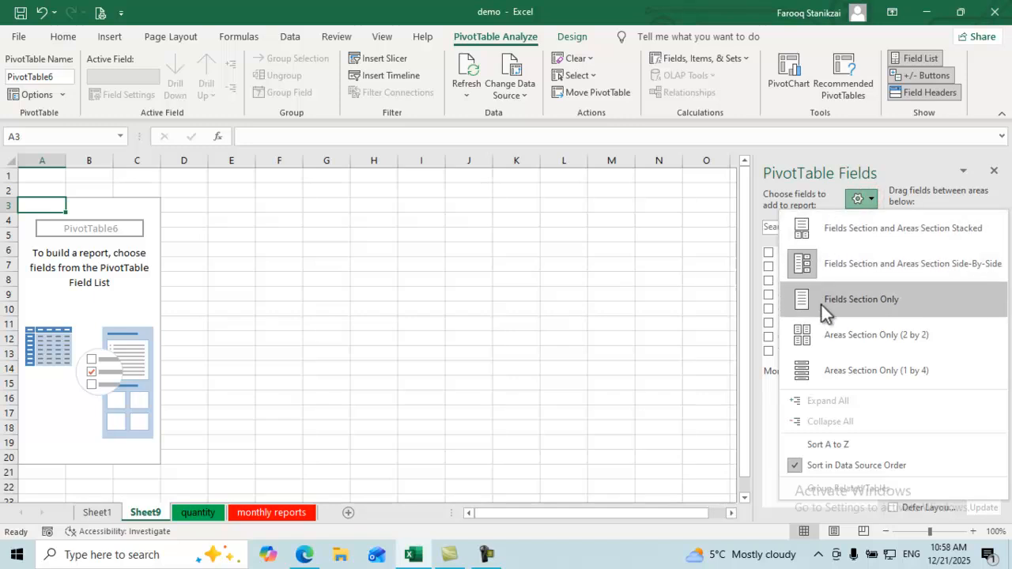
click(823, 330)
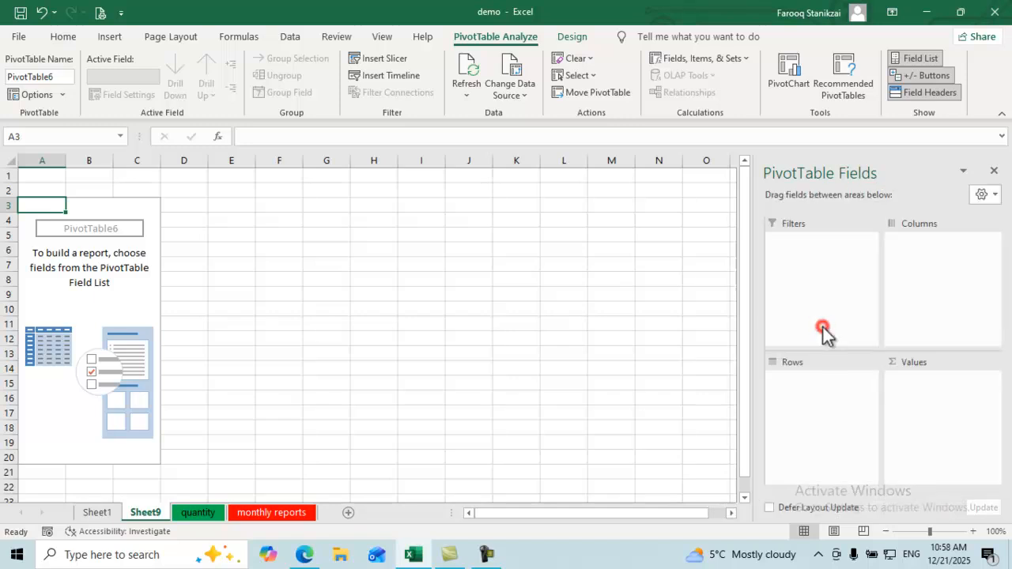
click(990, 196)
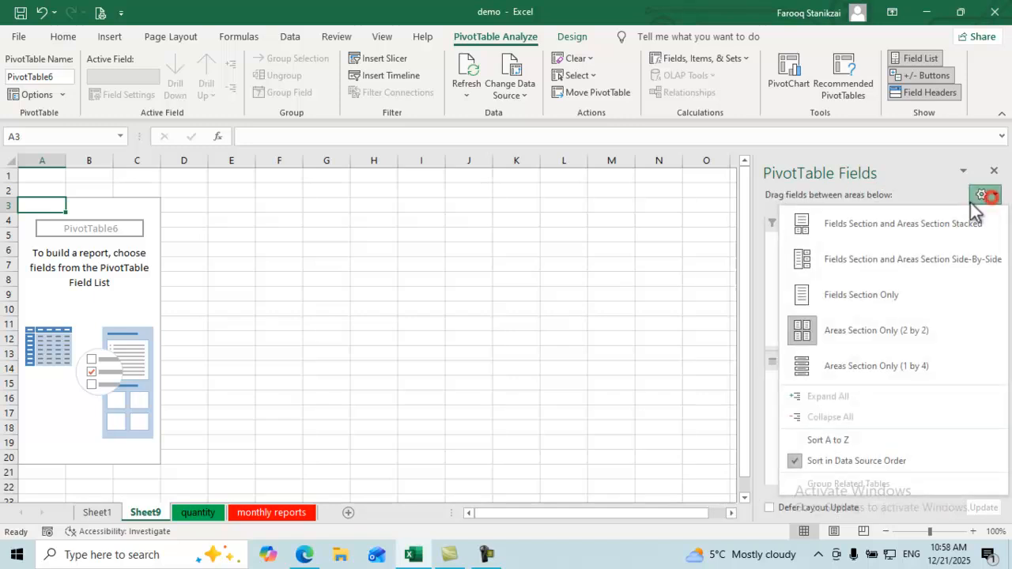
click(842, 230)
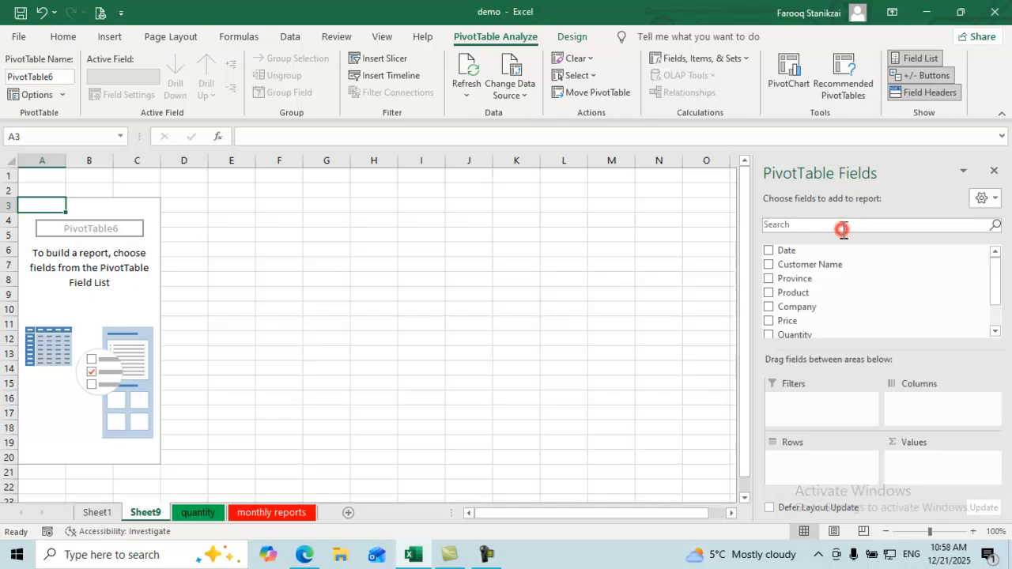
Step: Undock the PivotTable Fields pane with Move and float it over the empty worksheet columns beyond column P
click(963, 172)
click(935, 193)
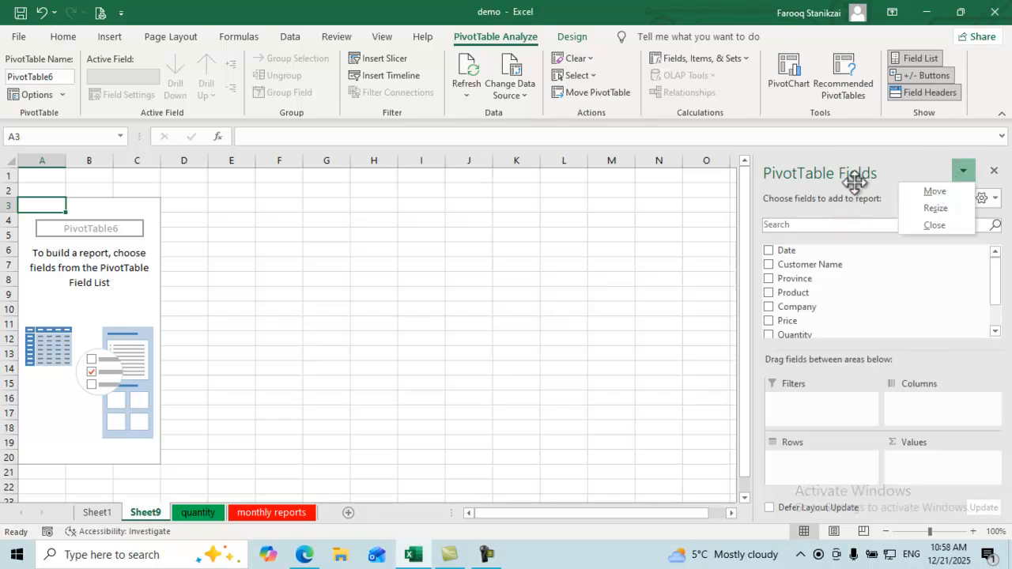
click(755, 197)
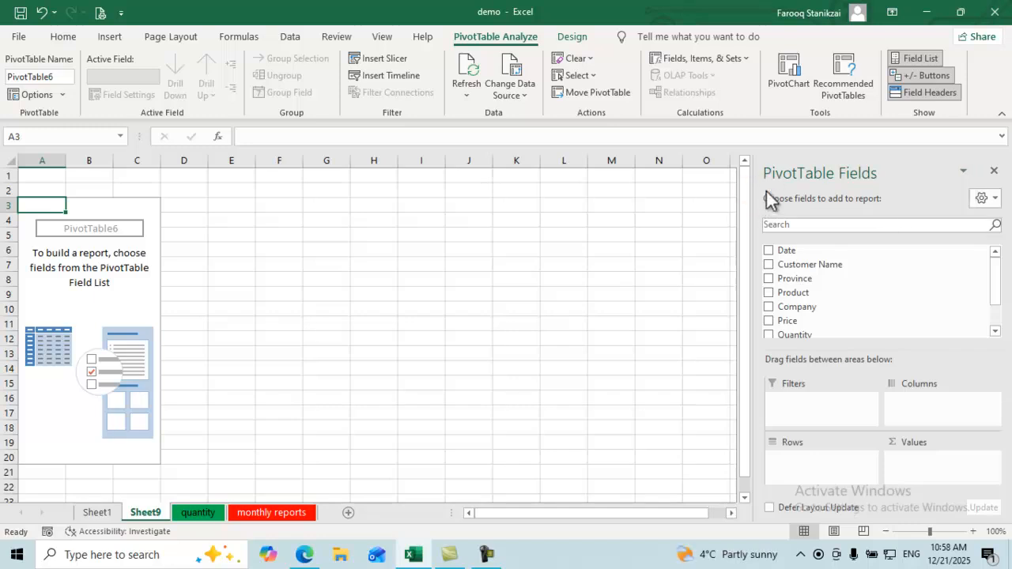
click(964, 172)
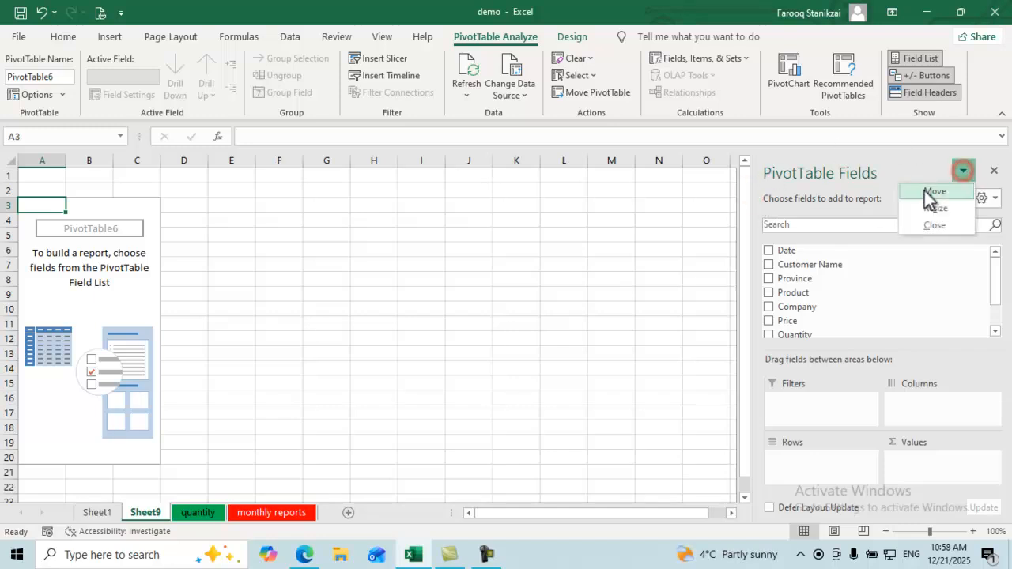
click(930, 193)
drag(792, 156, 889, 158)
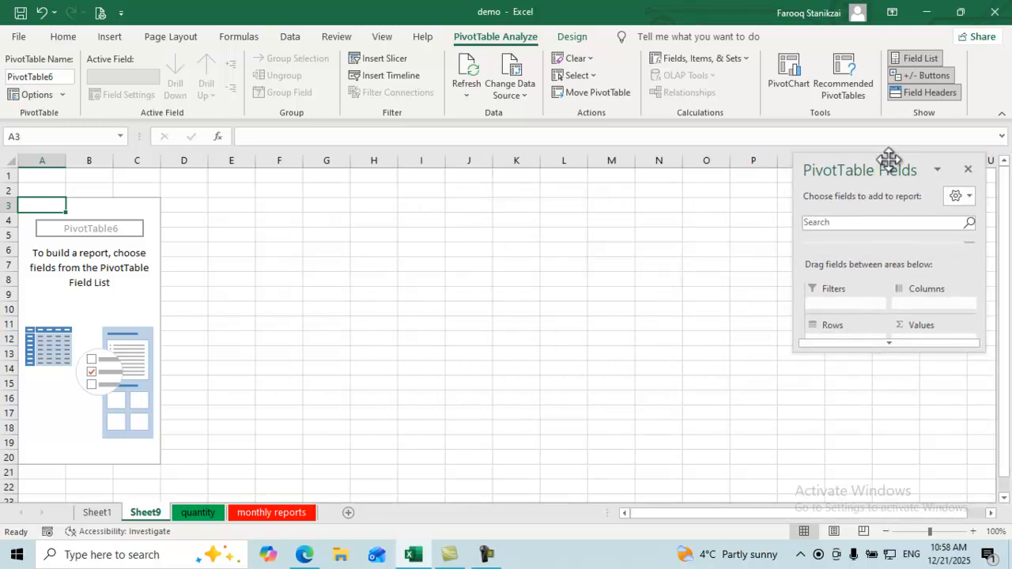
Step: Resize the floating PivotTable Fields pane, making it tall enough for all four areas and widening it over column P
click(937, 169)
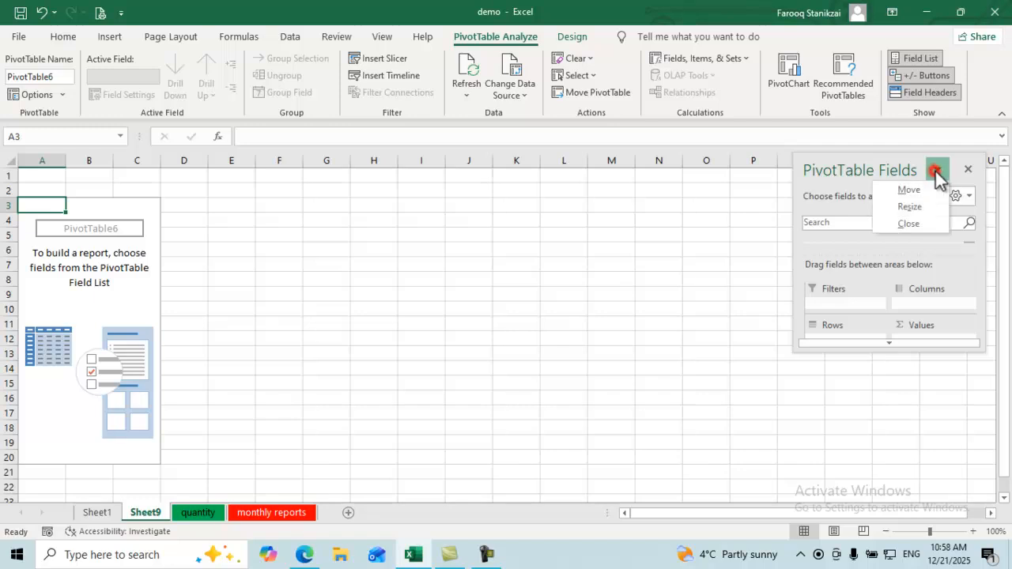
click(915, 208)
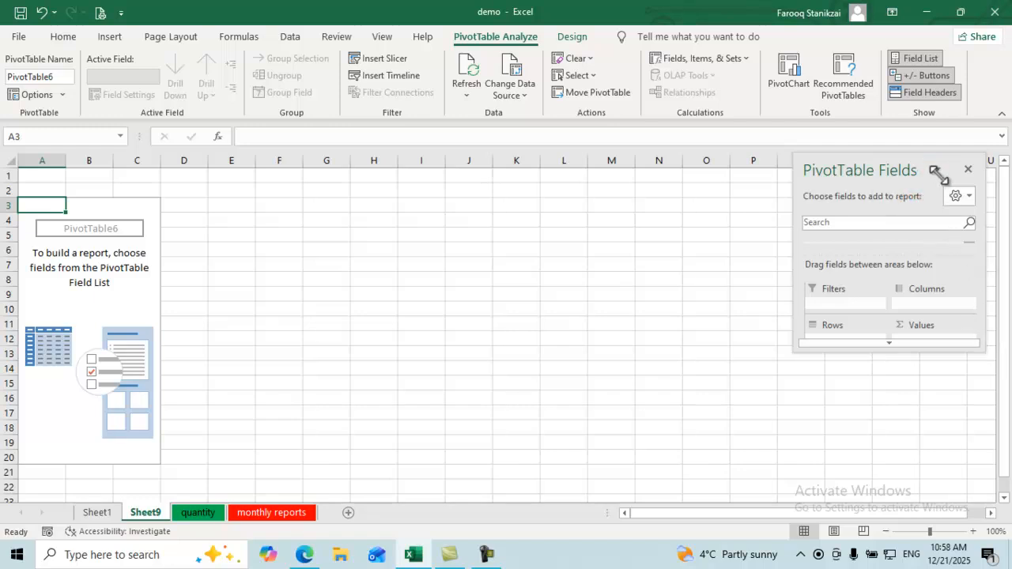
drag(899, 356, 900, 484)
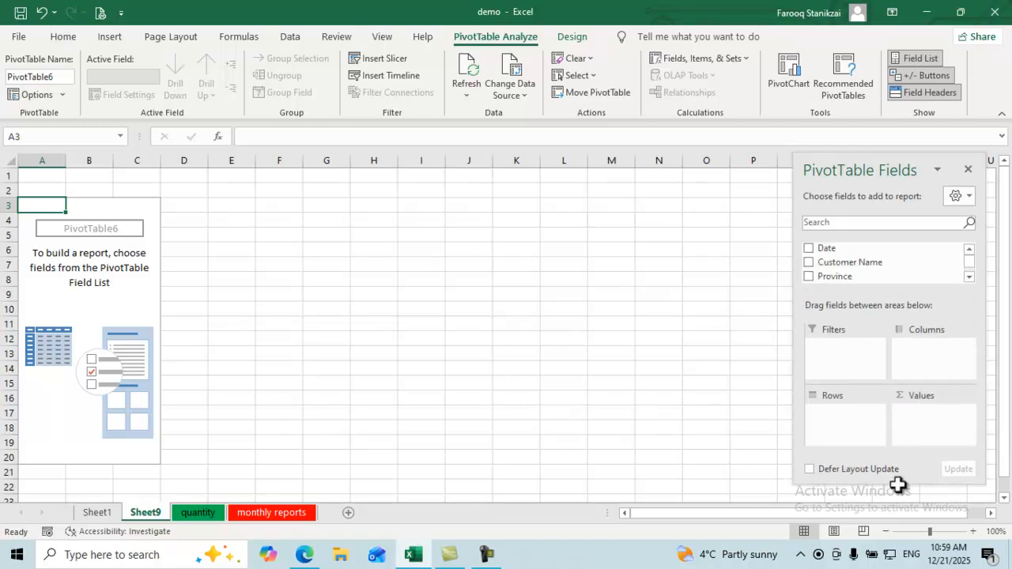
drag(795, 313, 753, 309)
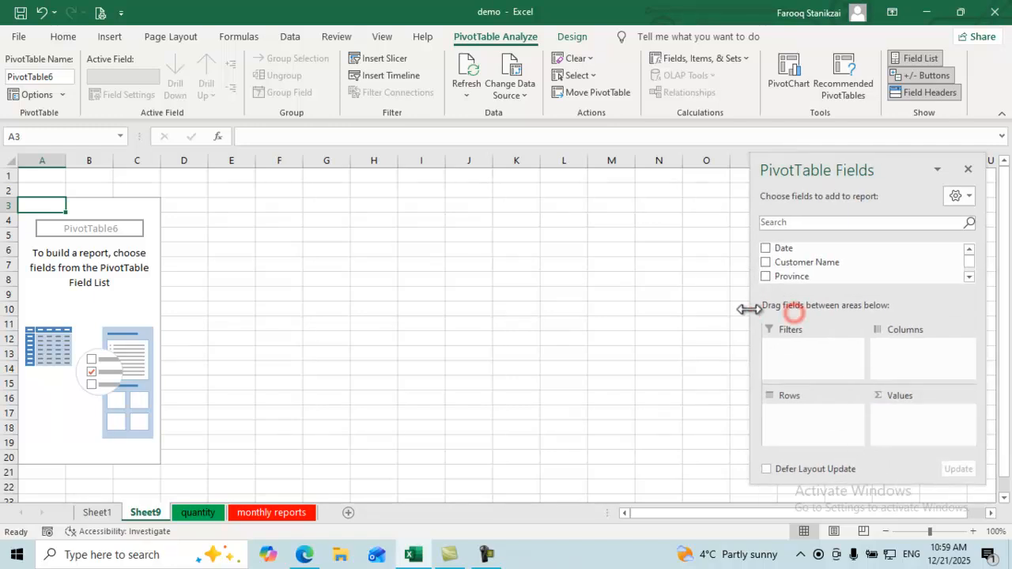
click(741, 310)
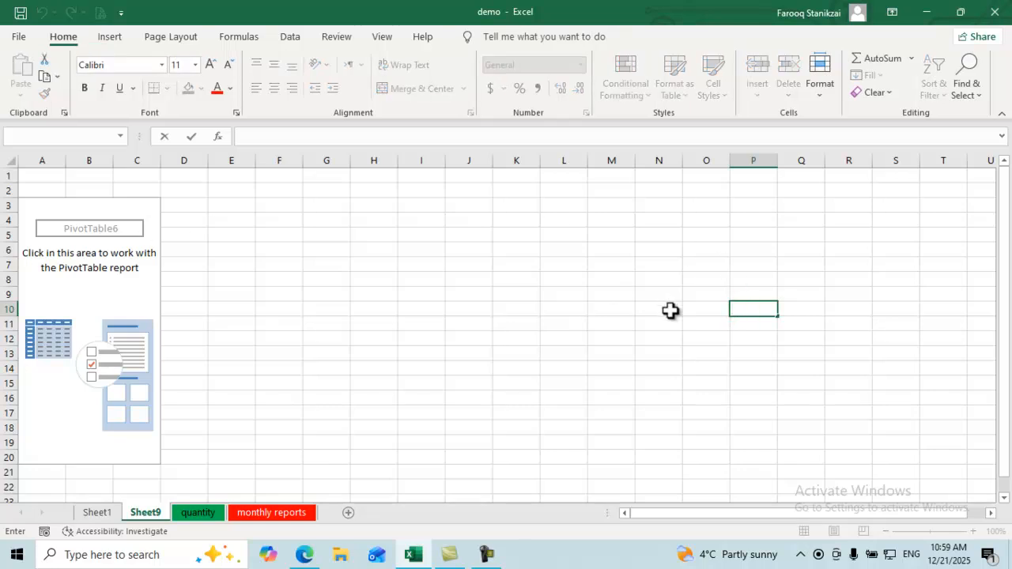
click(98, 283)
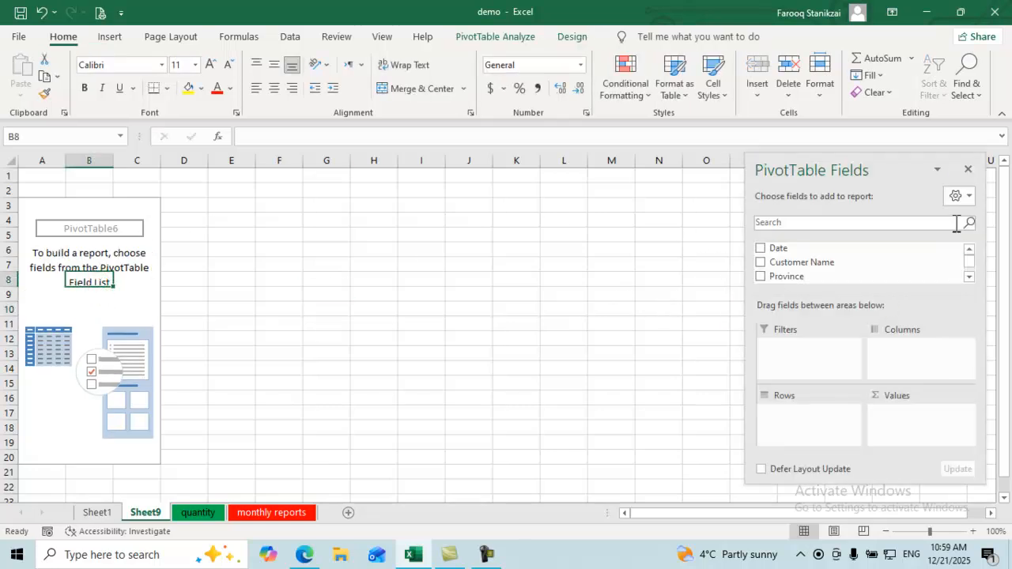
Step: Close the PivotTable Fields pane and check the sheet by selecting cells inside and outside the PivotTable placeholder
click(936, 170)
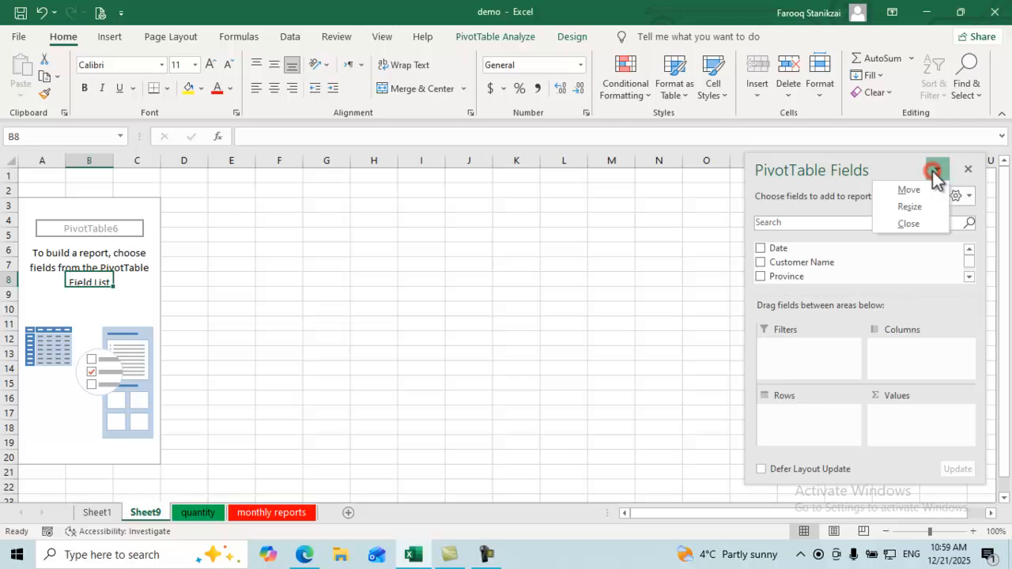
click(910, 225)
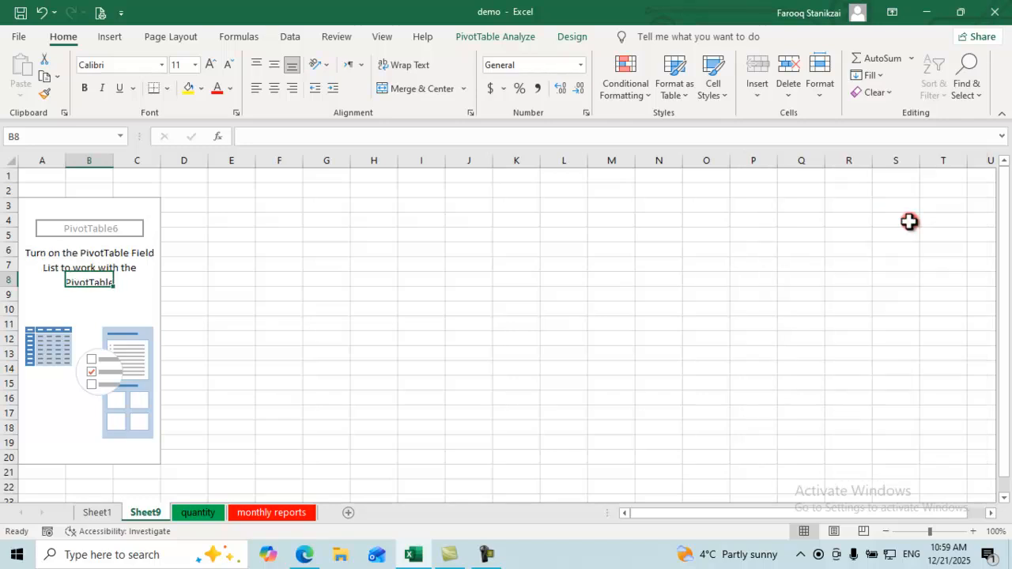
click(511, 277)
click(102, 300)
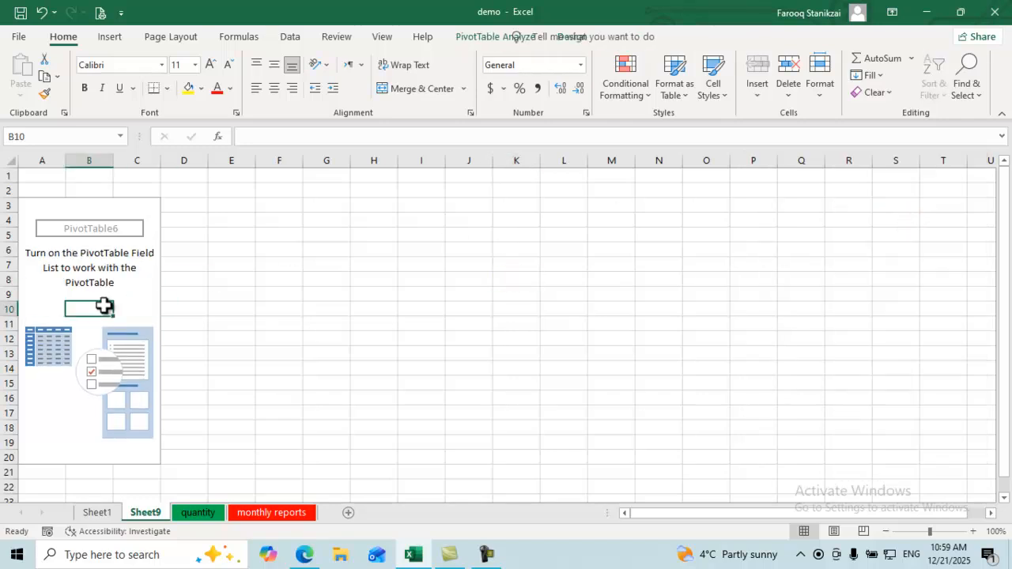
click(481, 276)
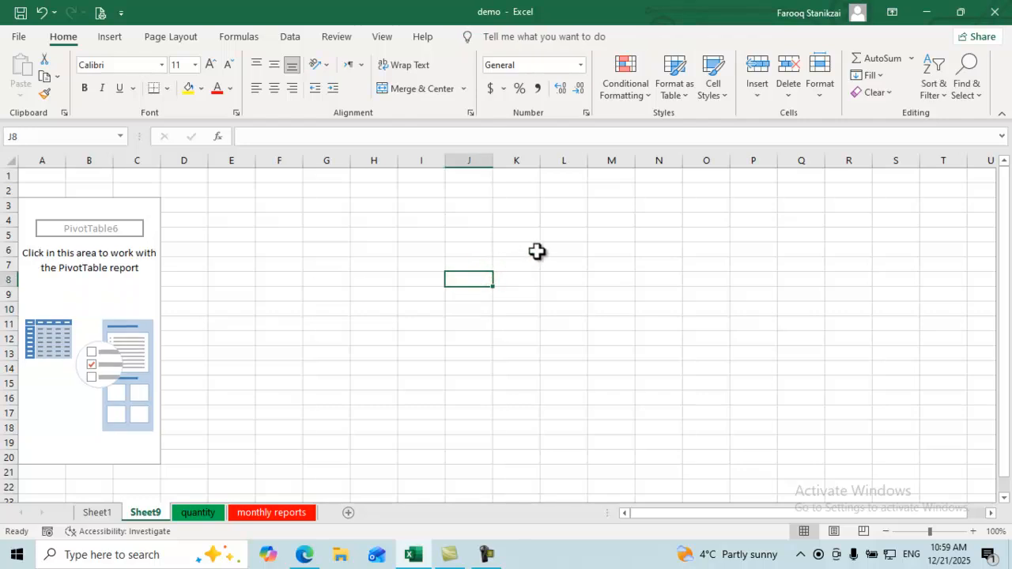
Step: Reselect the PivotTable placeholder, look over its Analyze and Design commands, and turn the Field List back on
click(481, 234)
click(70, 267)
click(87, 307)
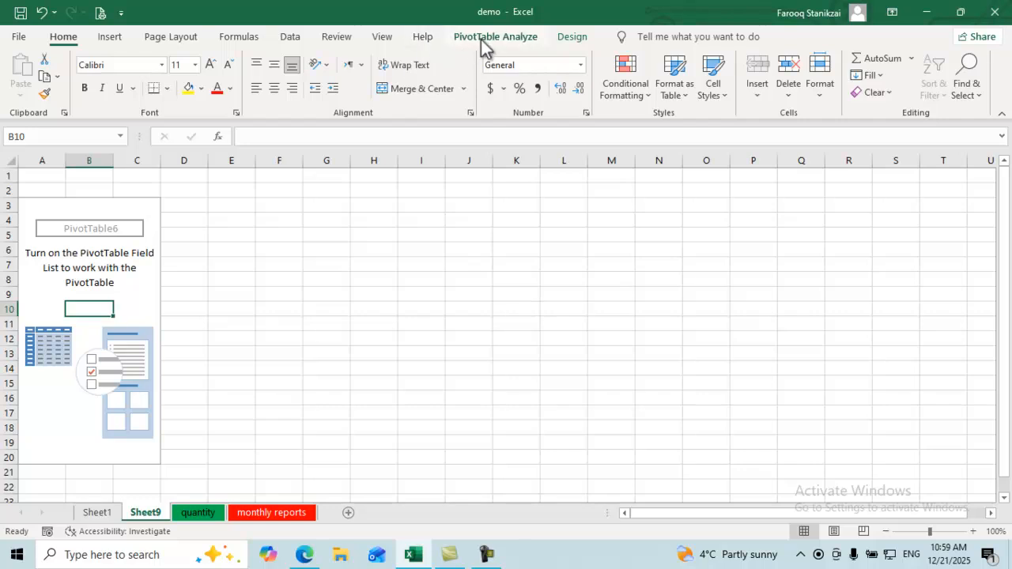
click(538, 40)
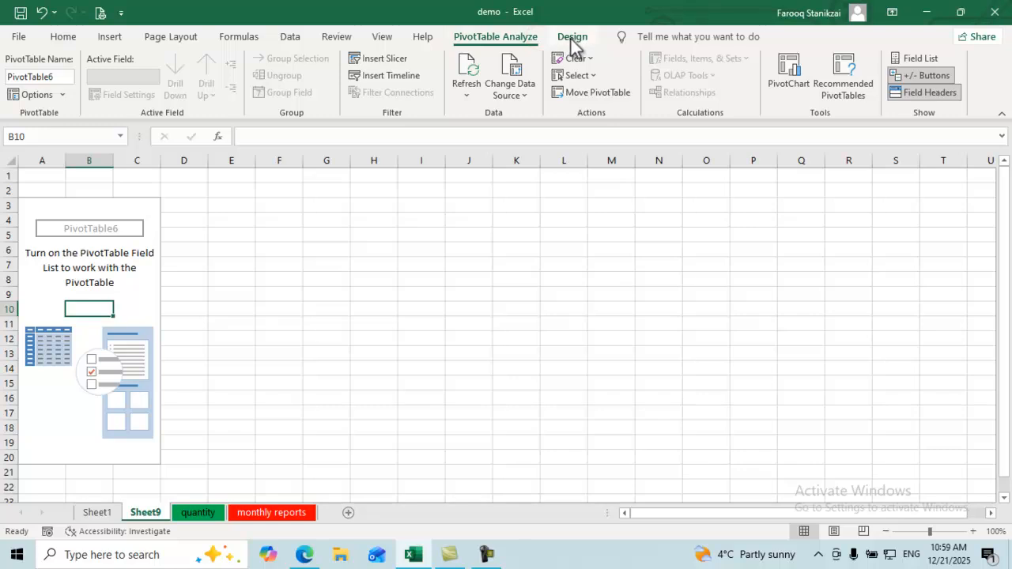
click(573, 40)
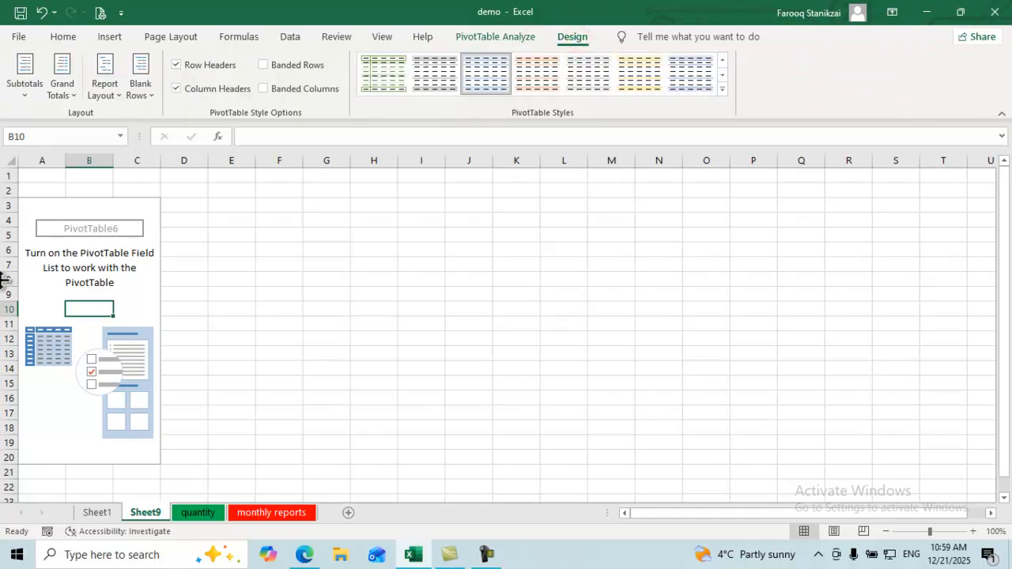
click(298, 308)
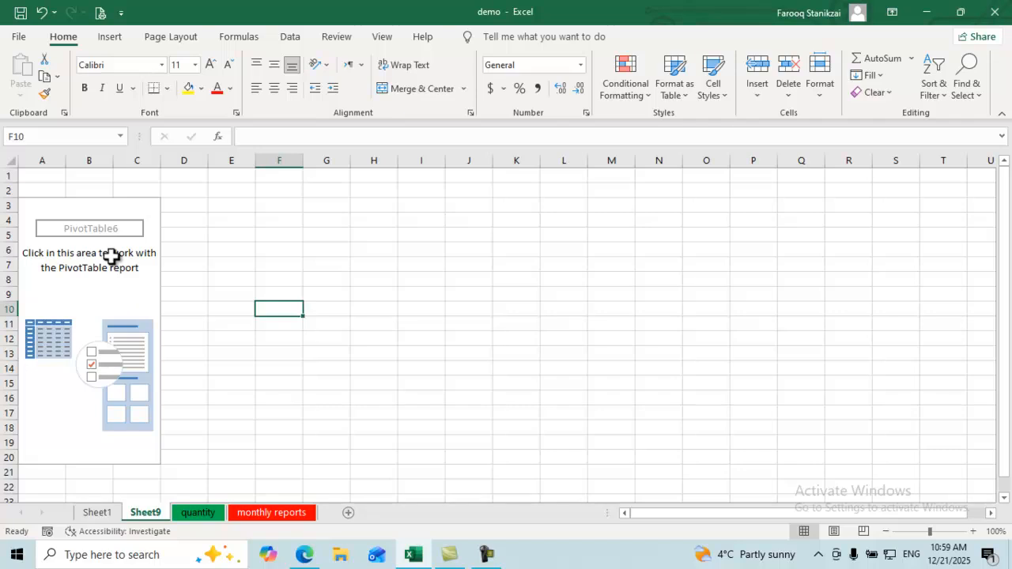
click(124, 294)
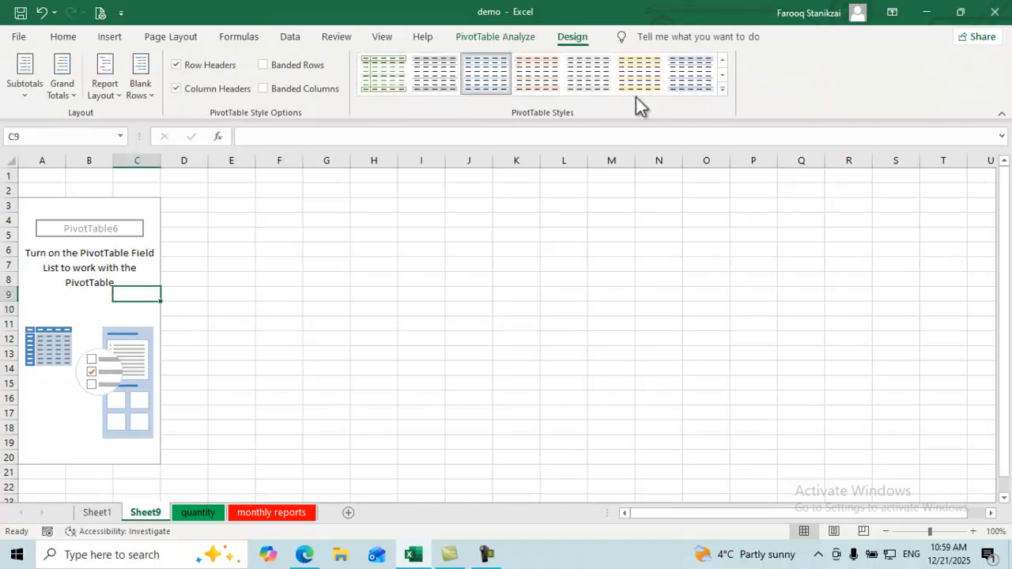
click(511, 40)
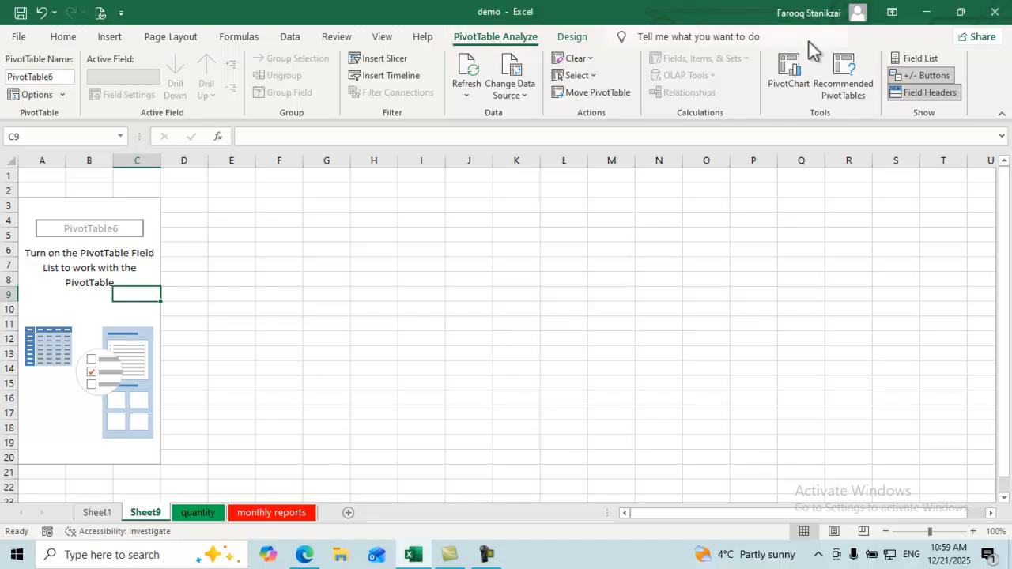
click(917, 58)
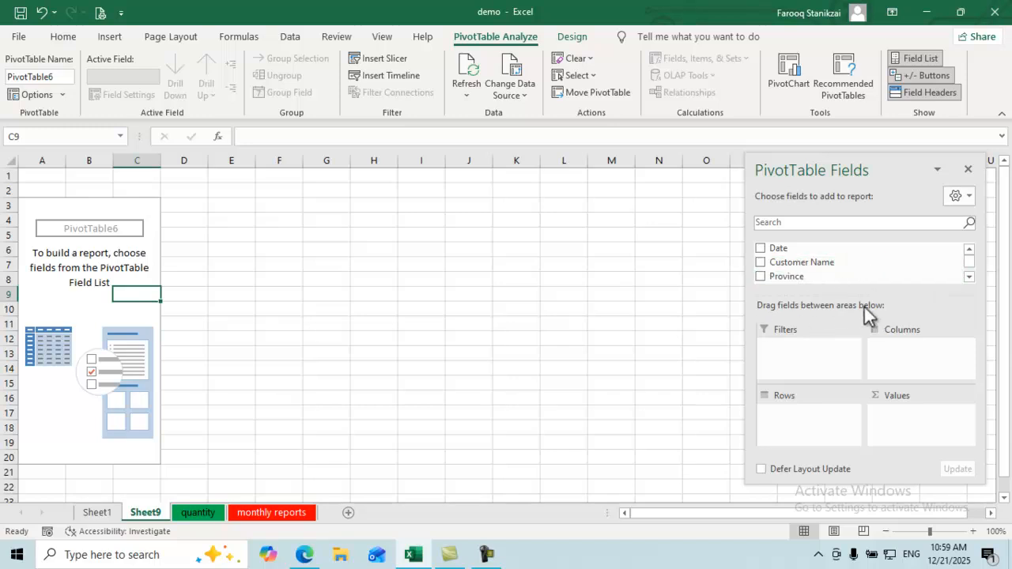
Step: Add the Customer Name field to the Rows area of the PivotTable and move it to the Columns area
click(970, 278)
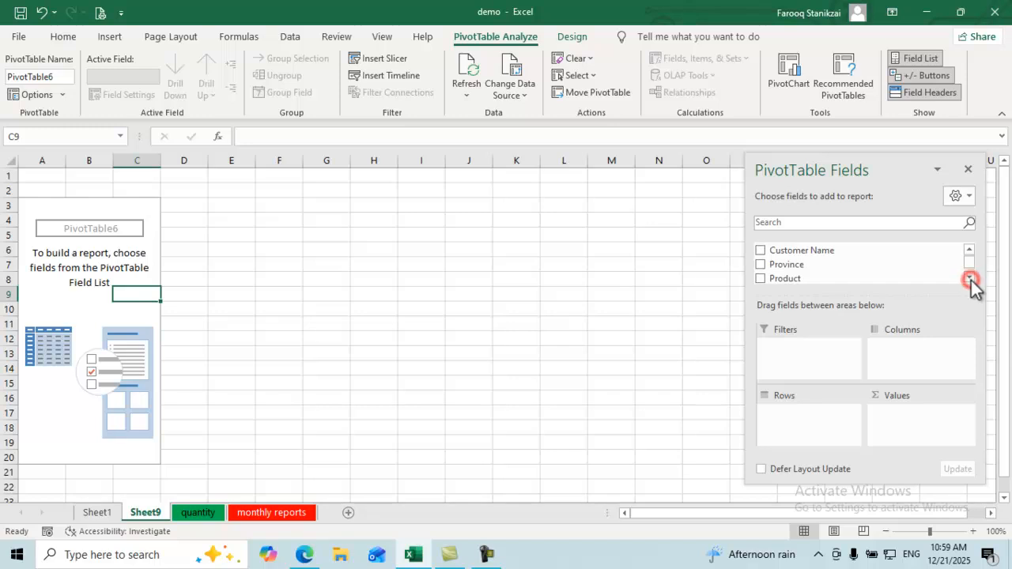
drag(795, 251, 809, 420)
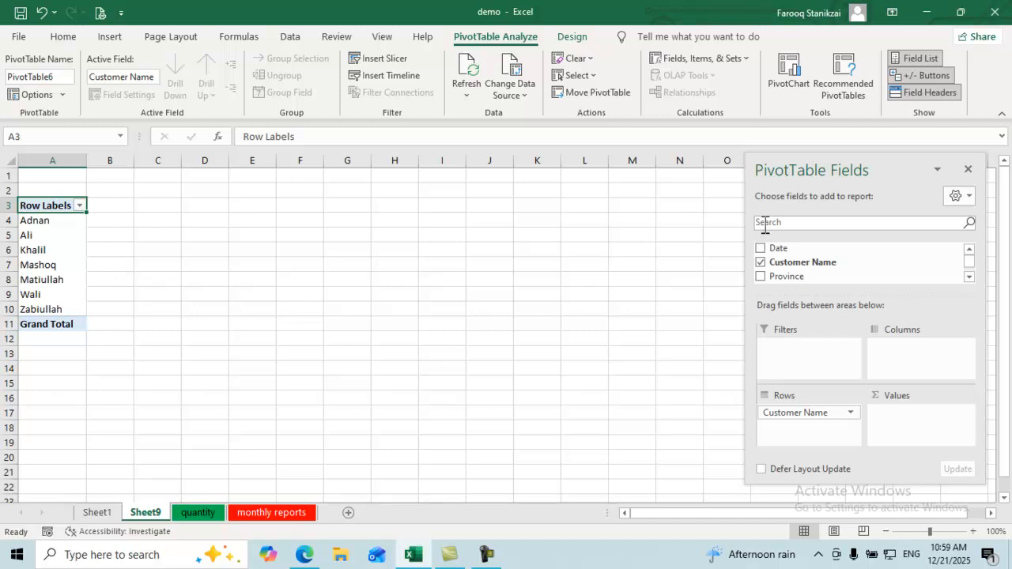
drag(802, 413, 918, 357)
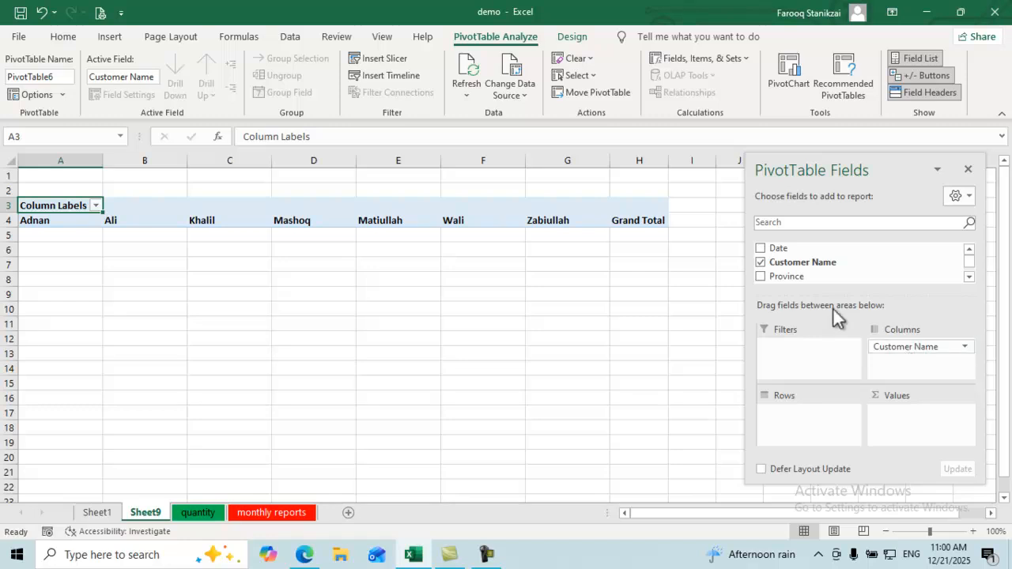
Step: Add the Total field to the Values area of the PivotTable and look over the first customer columns
click(969, 276)
click(969, 276)
click(969, 276)
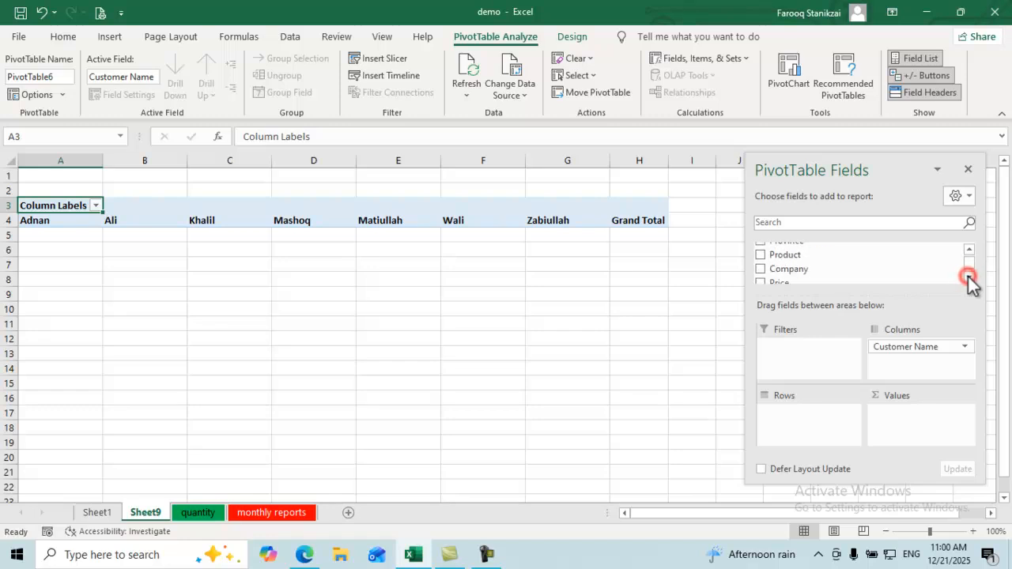
click(969, 276)
click(969, 276)
click(969, 277)
click(967, 278)
drag(791, 267, 891, 415)
click(892, 414)
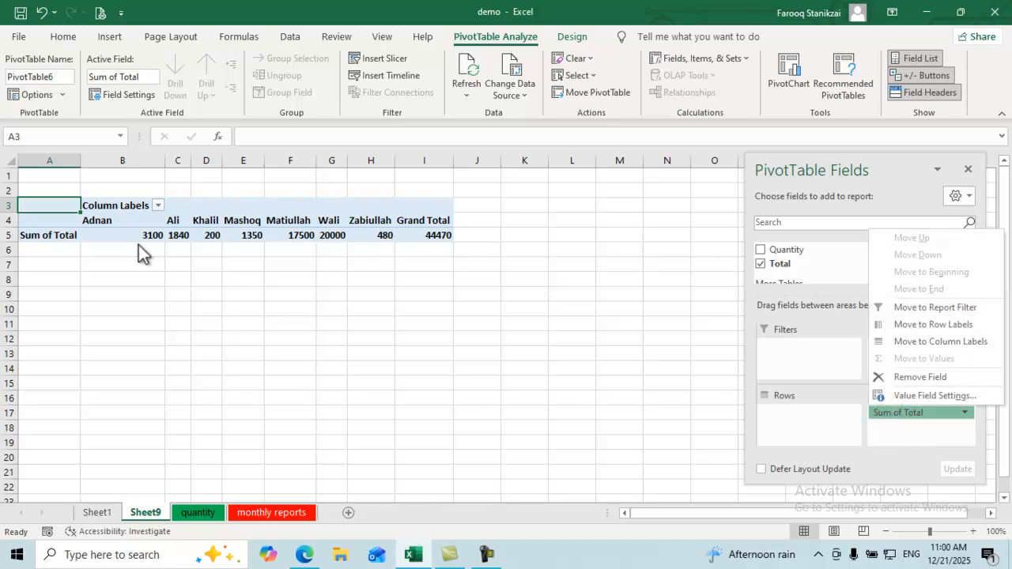
click(108, 217)
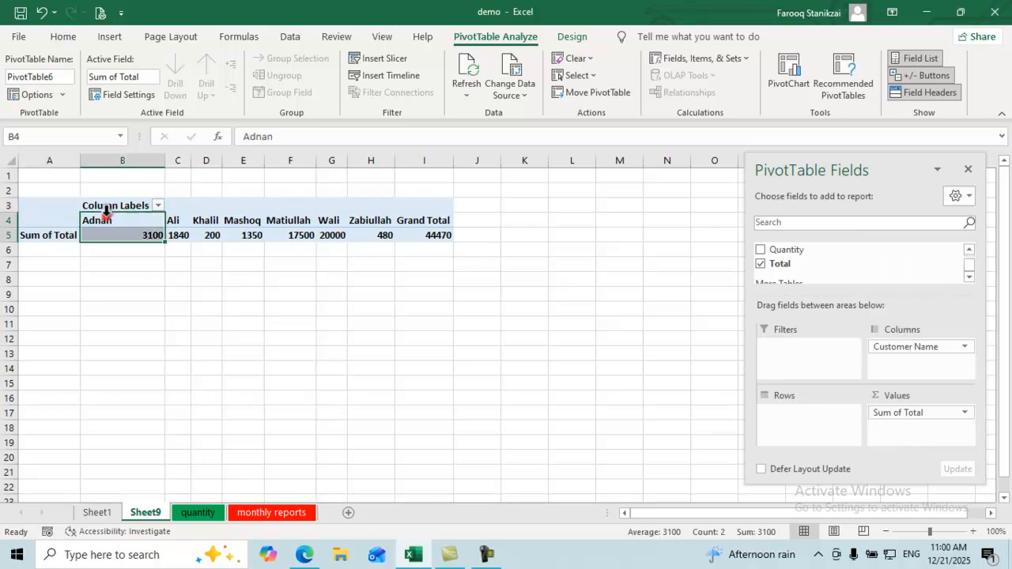
click(174, 219)
click(204, 222)
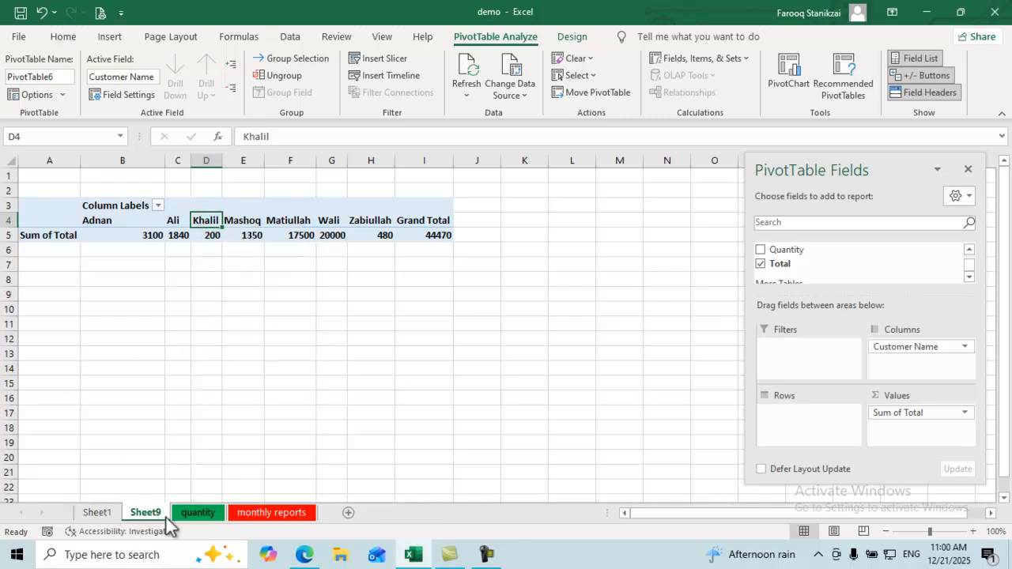
Step: On the quantity sheet, add up the first customer's three sales totals in cell J7 with the formula =I4+I9+I14
click(190, 514)
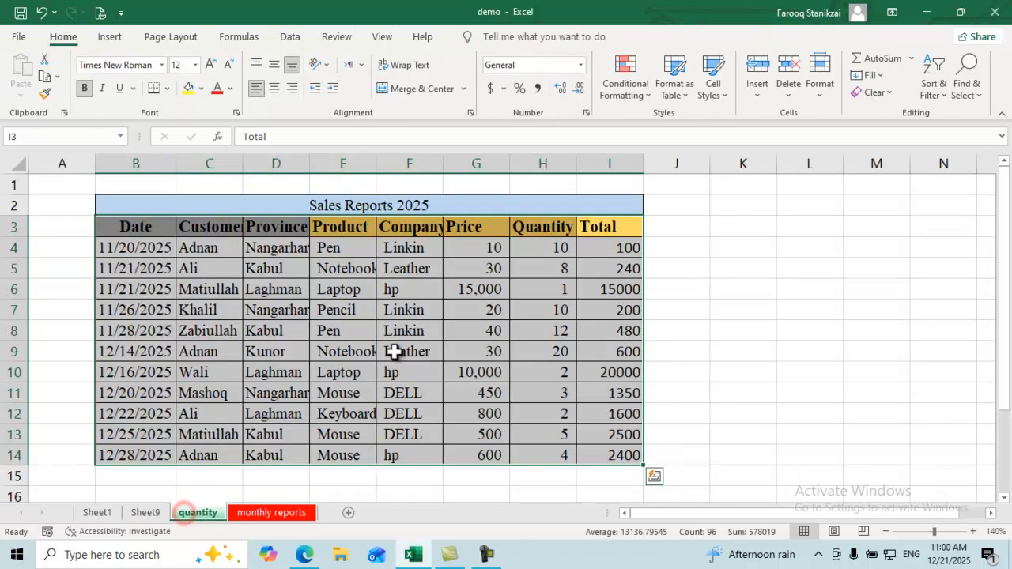
click(684, 309)
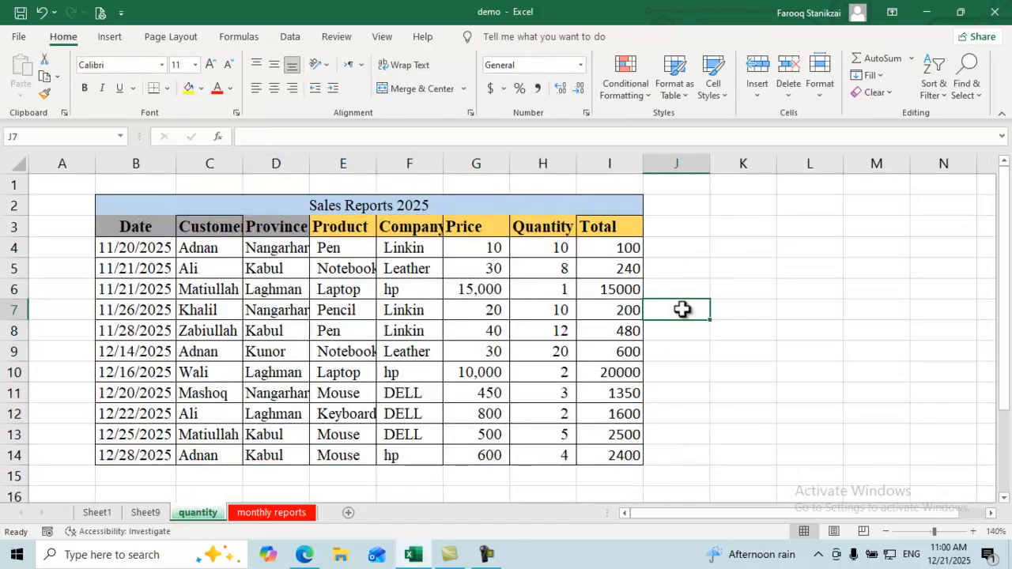
text(=)
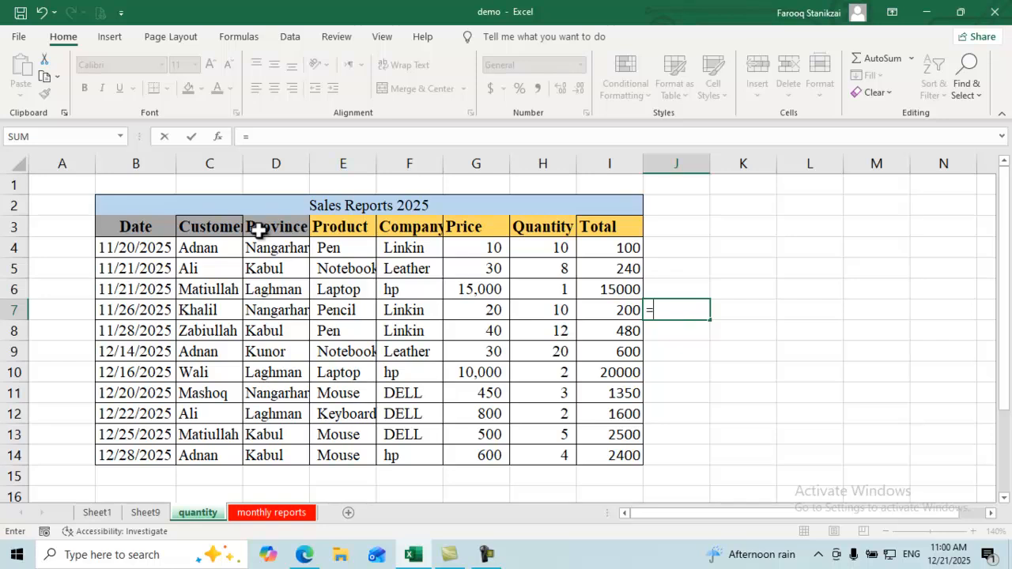
click(590, 248)
text(+)
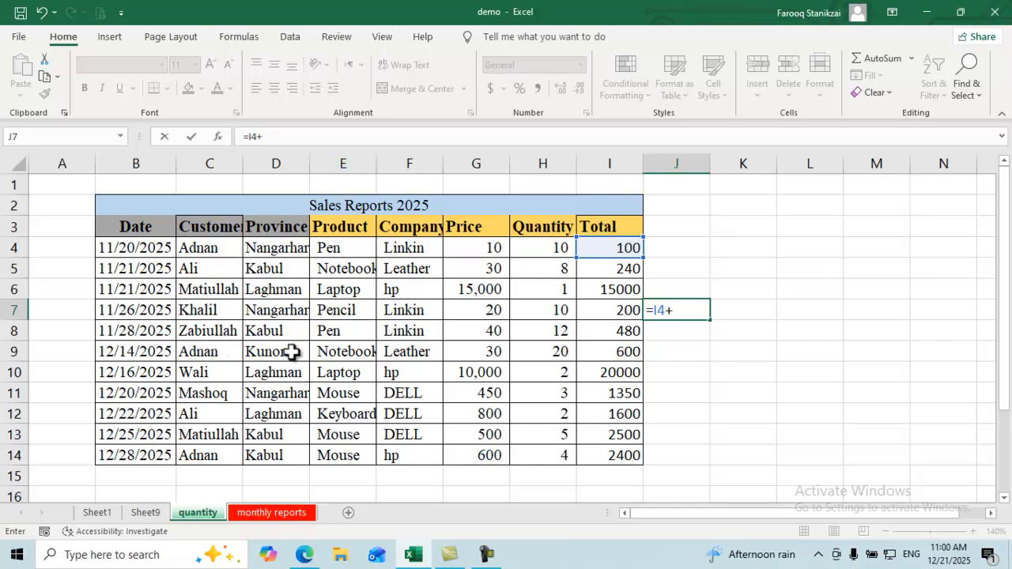
click(611, 352)
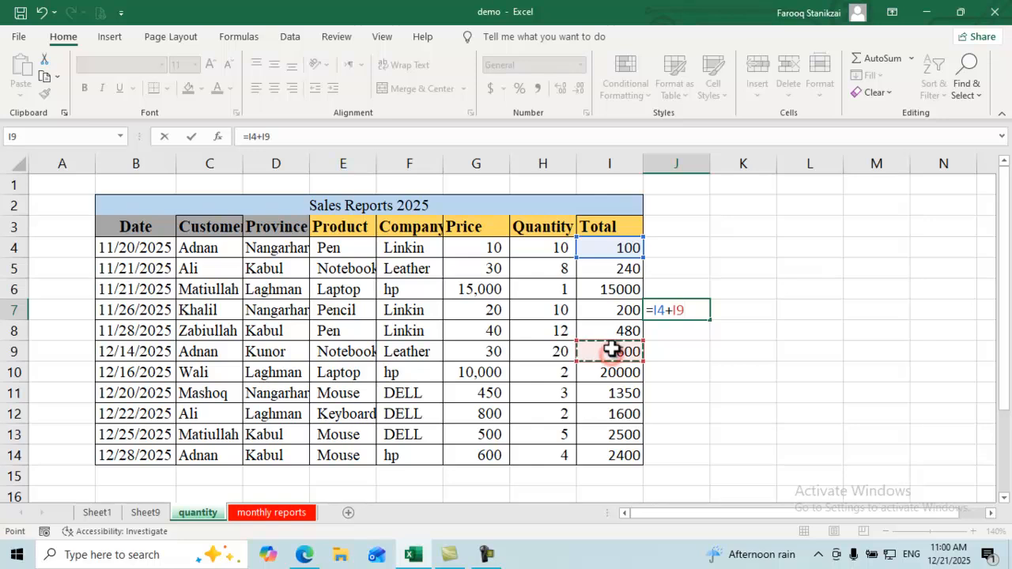
text(+)
click(599, 456)
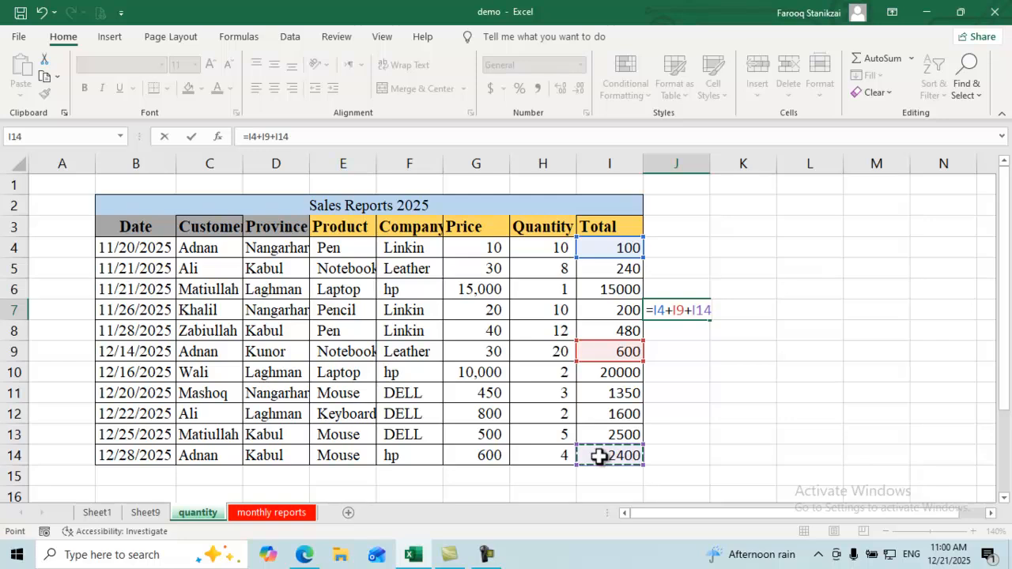
key(Return)
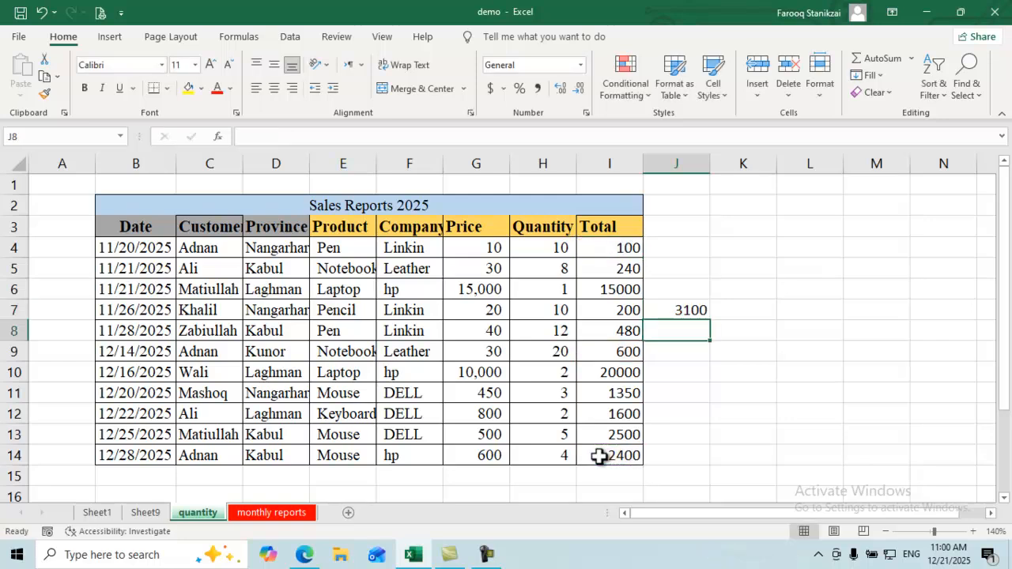
Step: Return to Sheet9, check the first customer's sum in the PivotTable, and move Customer Name from Columns to Rows
click(146, 513)
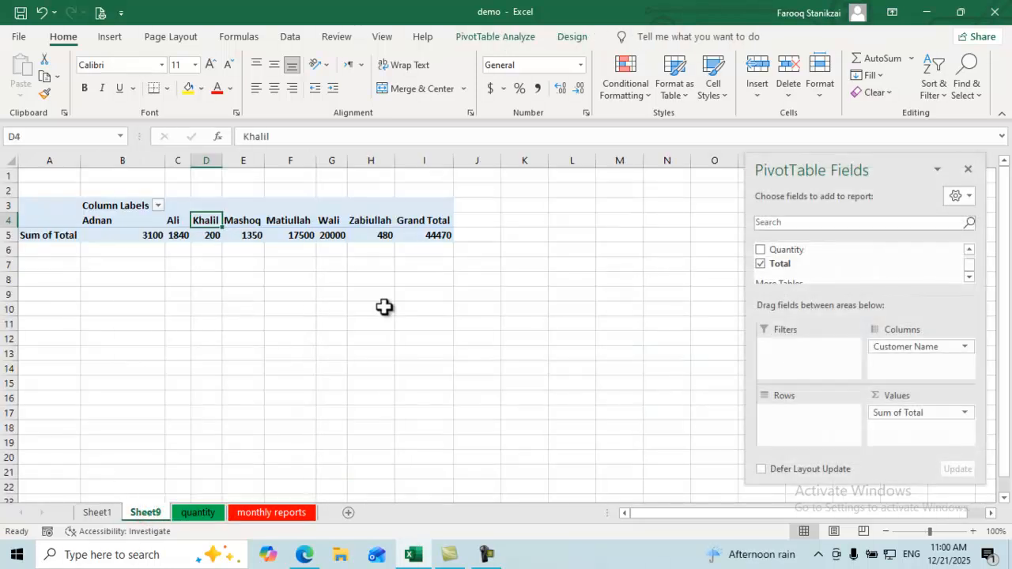
click(152, 234)
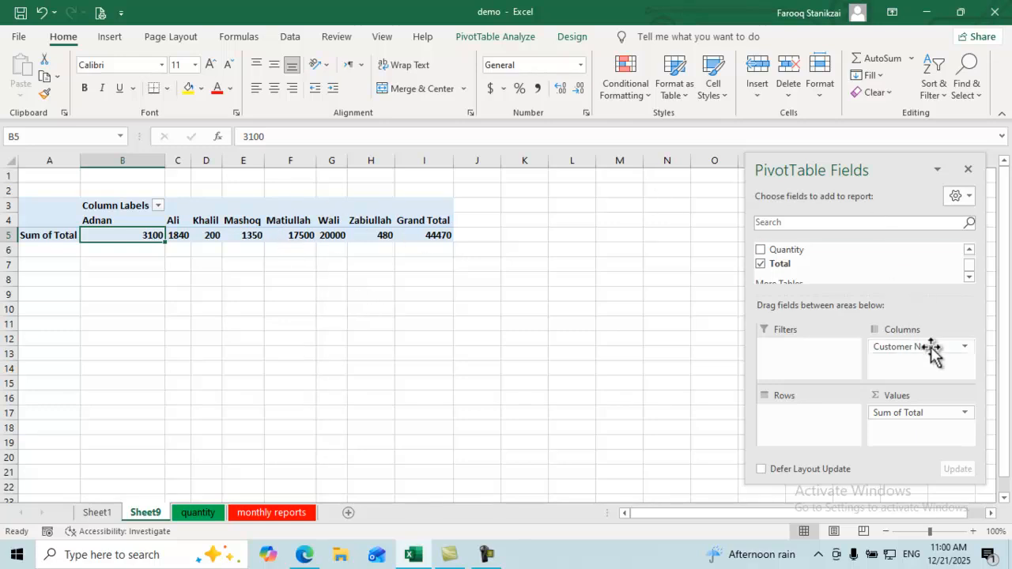
drag(932, 348, 809, 426)
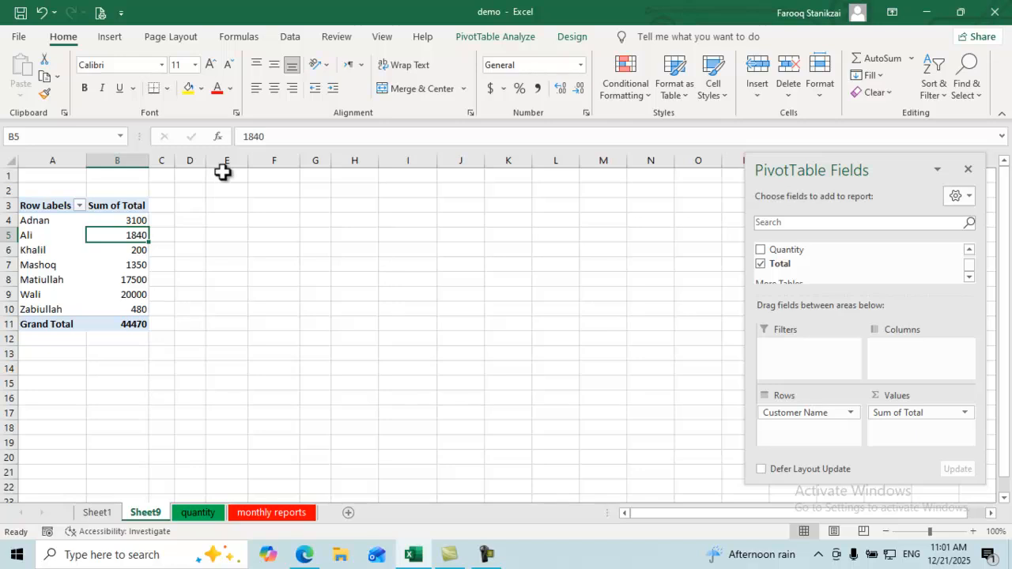
Step: Remove the Customer Name field from the PivotTable and add it back to the Rows area
click(848, 413)
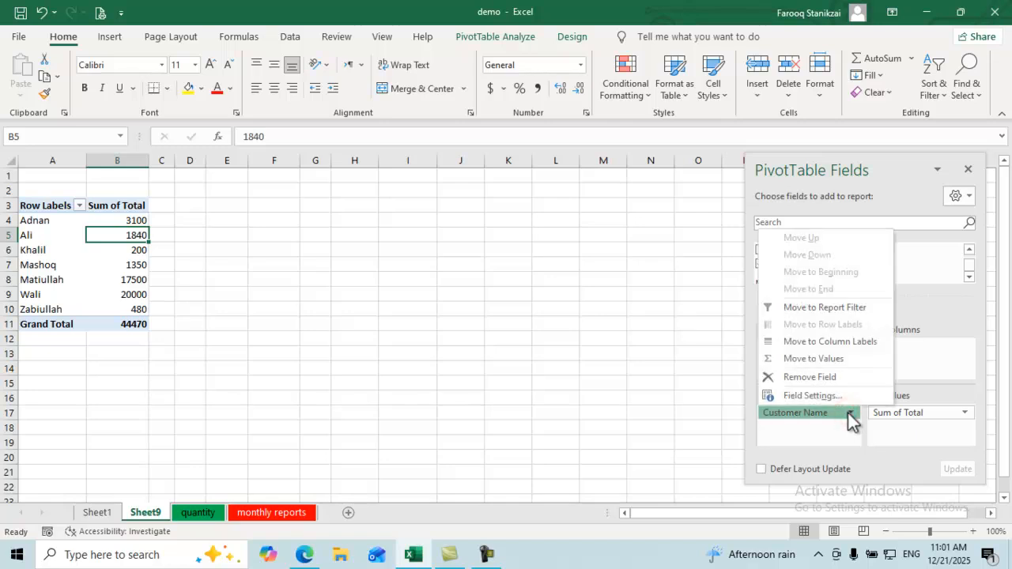
click(810, 377)
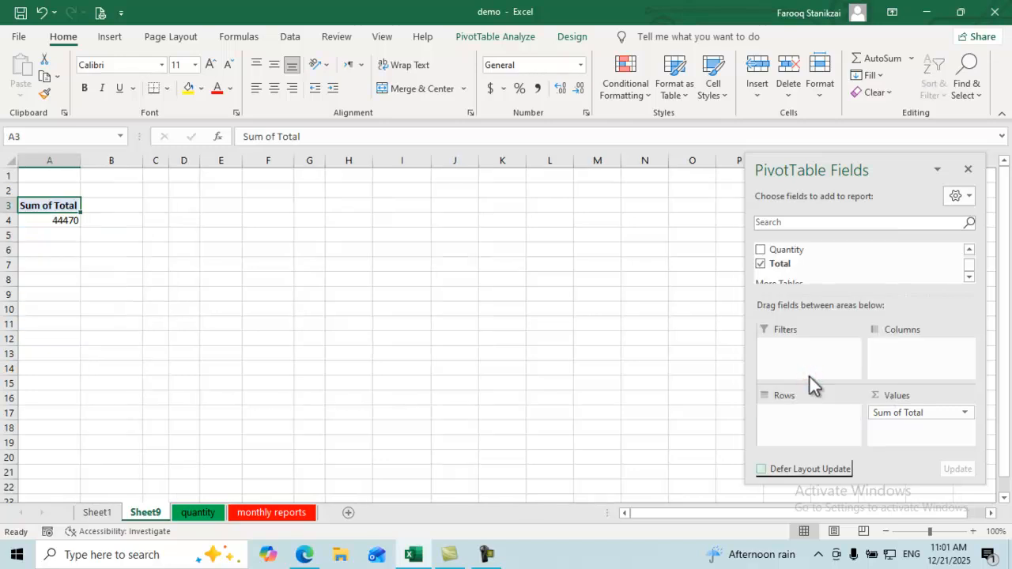
click(970, 250)
click(970, 251)
click(970, 251)
click(970, 251)
click(970, 251)
drag(854, 255, 782, 420)
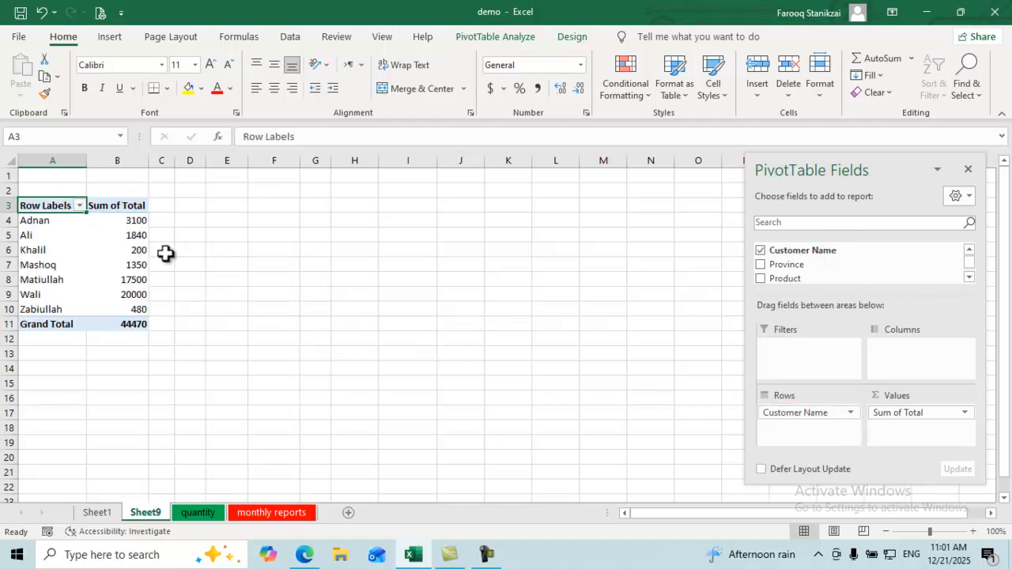
Step: Drill down into the first customer's Sum of Total to list its records on a new sheet, and fit the Date column's width
click(121, 224)
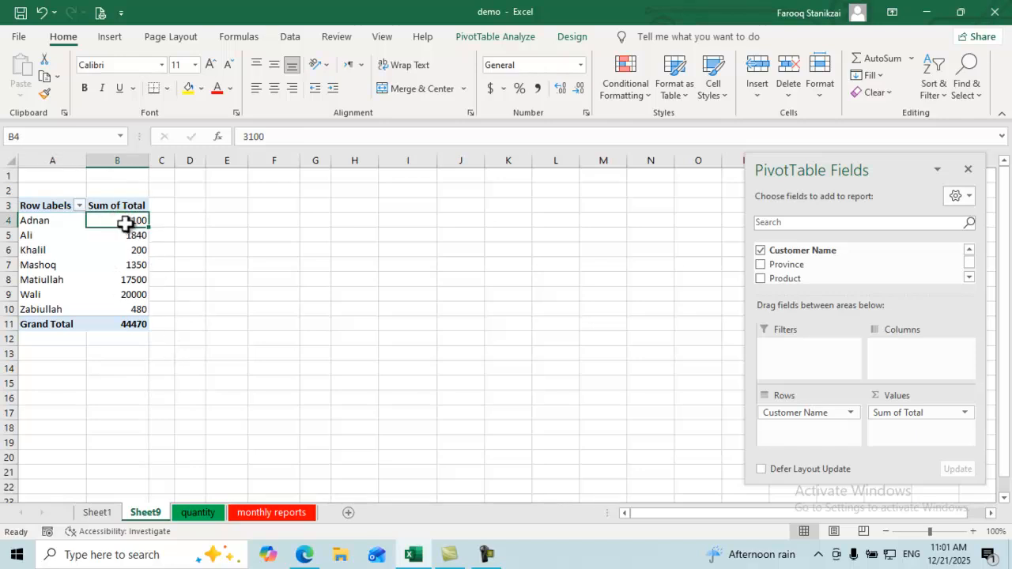
mouse_move(110, 219)
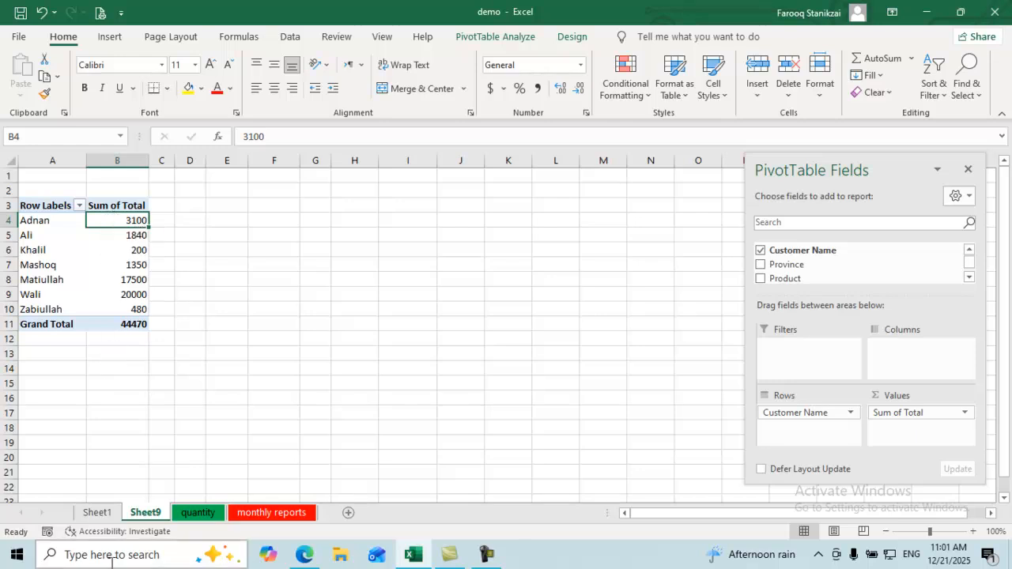
double_click(103, 219)
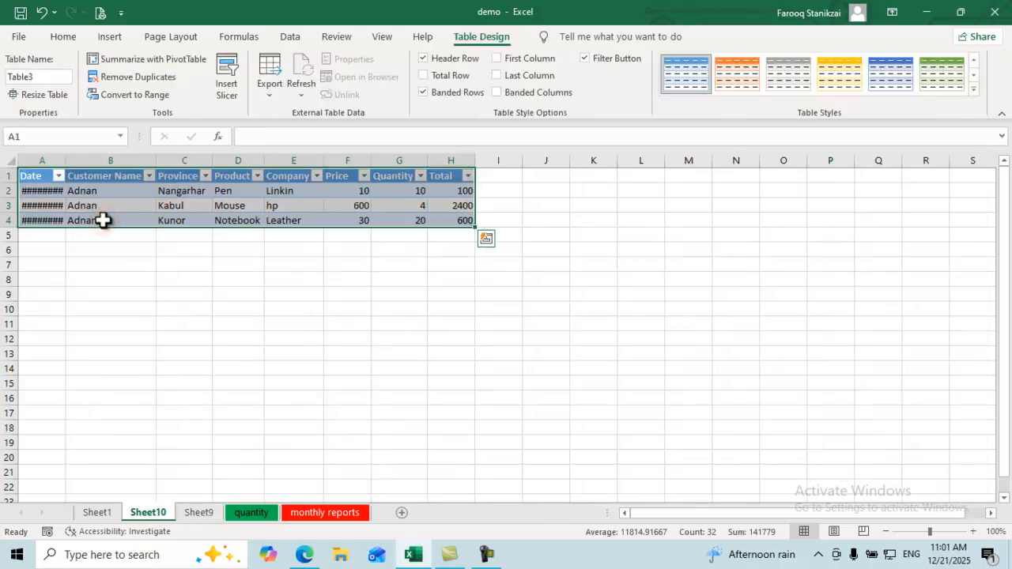
click(194, 193)
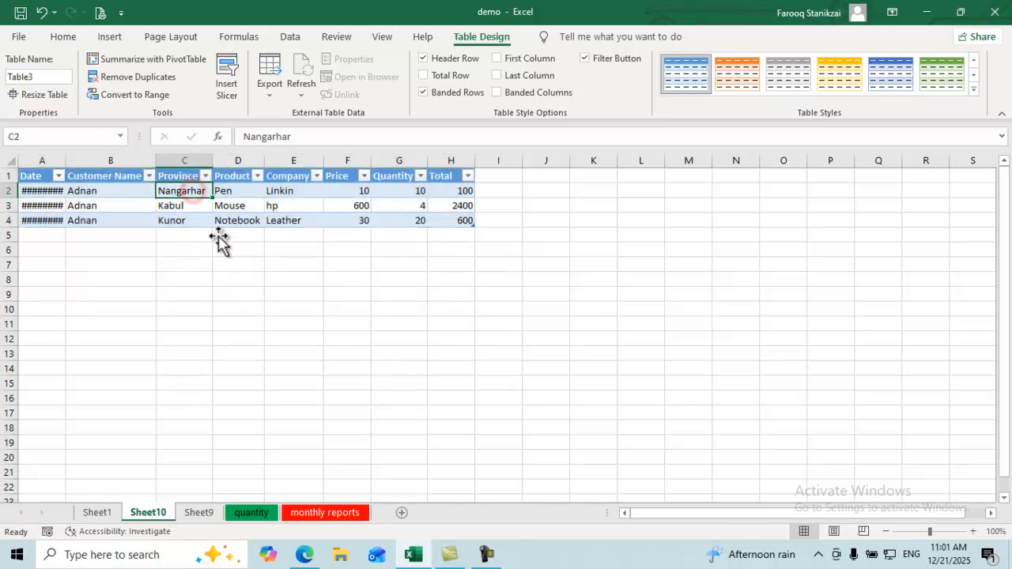
click(230, 195)
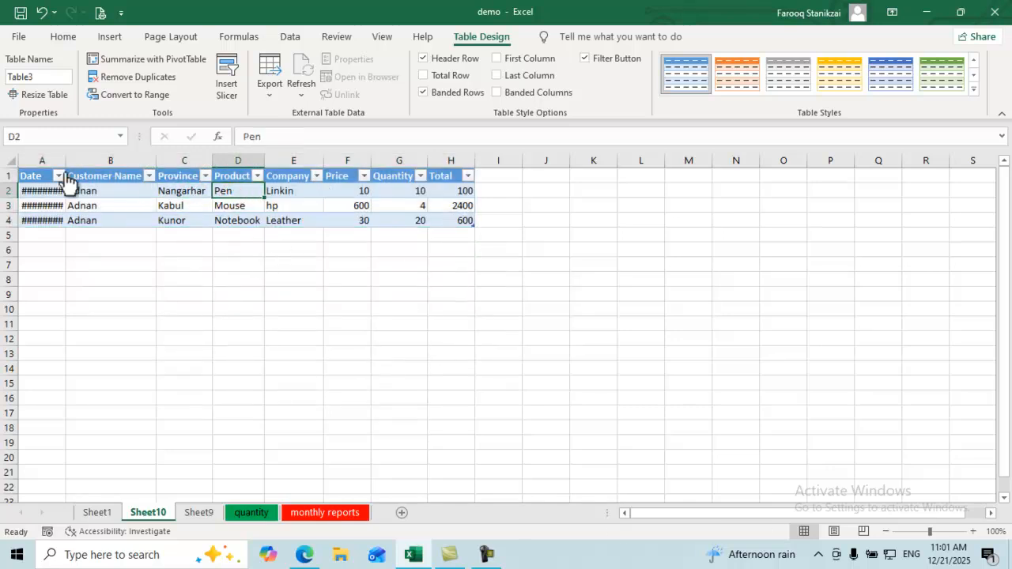
double_click(66, 158)
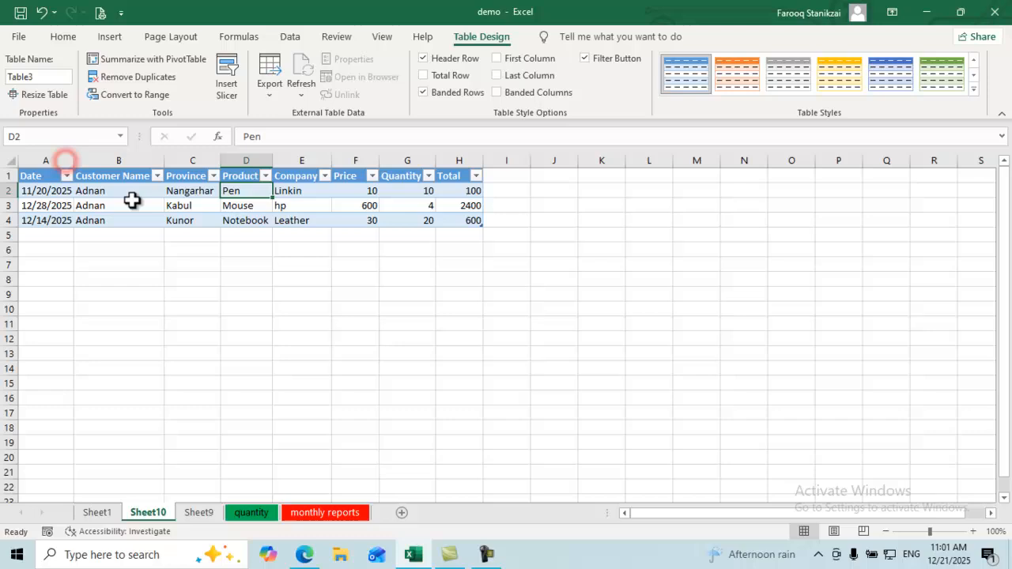
Step: Examine the customer's three sales records, reading the date, province, product, company, price, quantity and total of the purchases
click(192, 192)
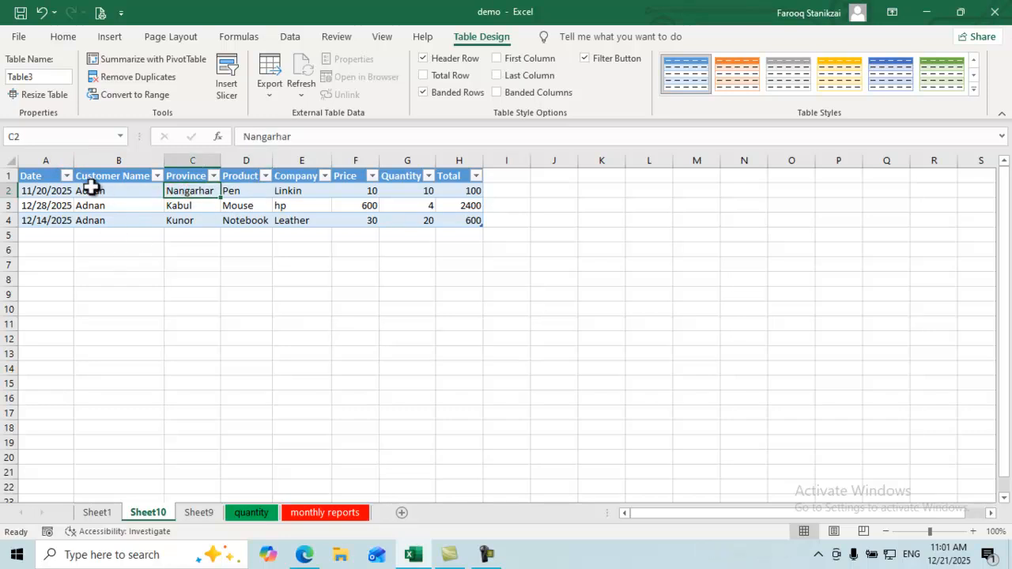
click(67, 191)
click(253, 194)
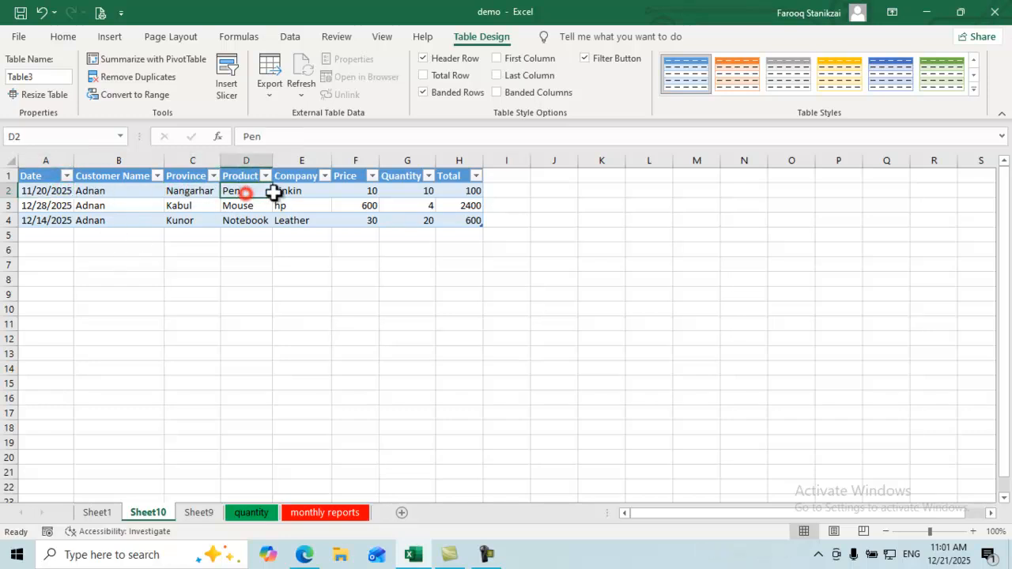
click(303, 190)
click(350, 193)
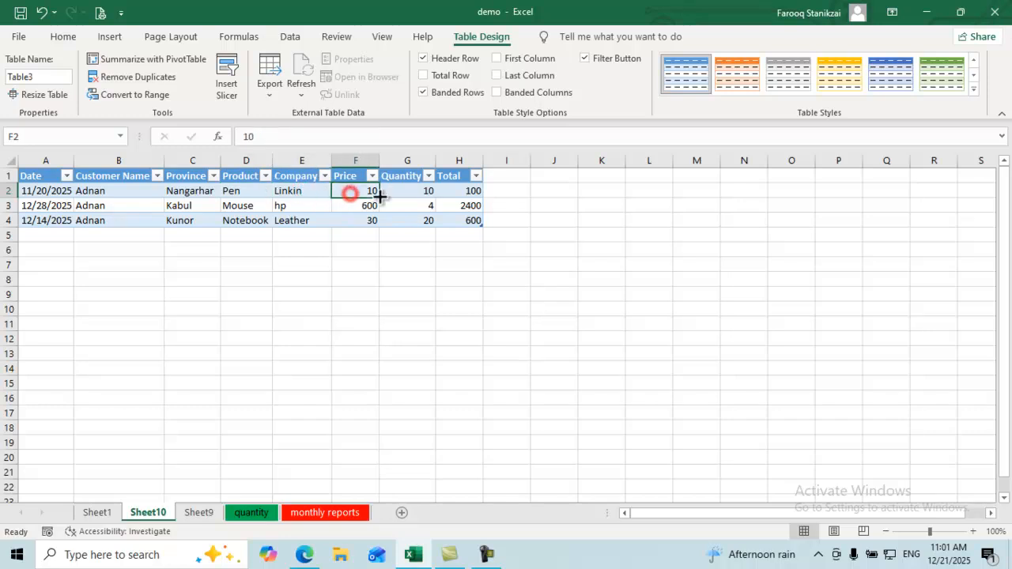
click(392, 193)
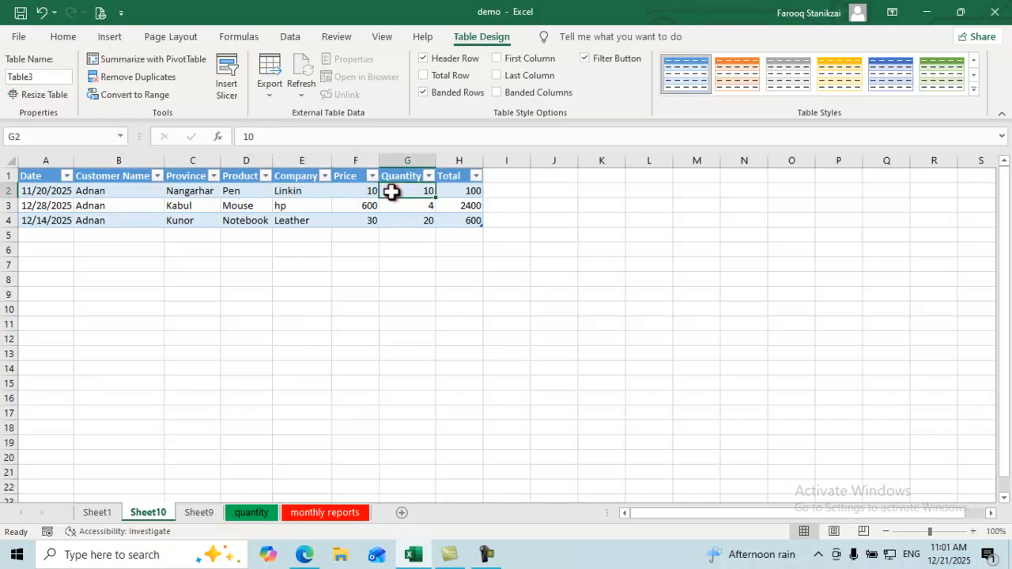
click(452, 194)
click(191, 207)
click(235, 199)
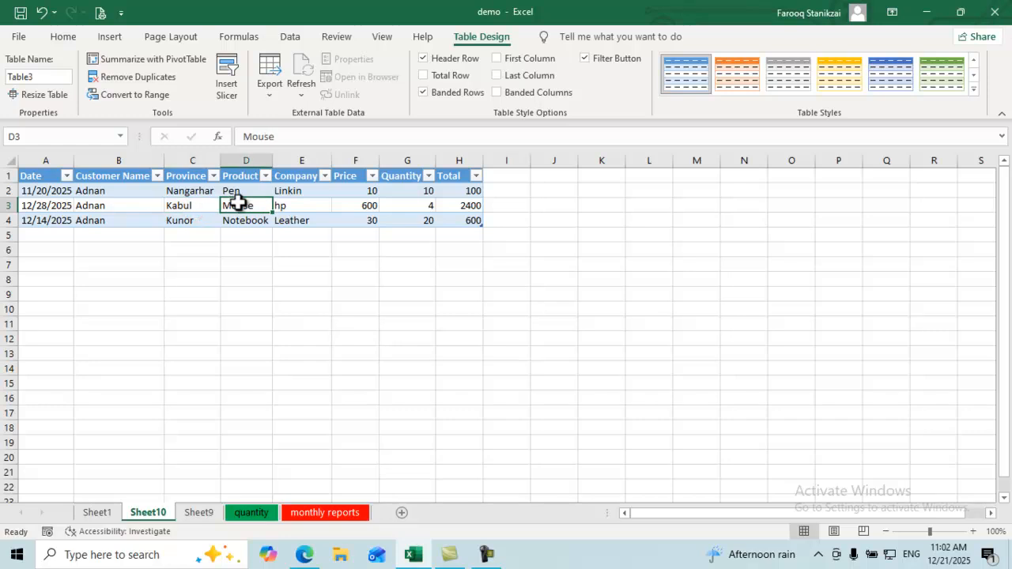
click(318, 205)
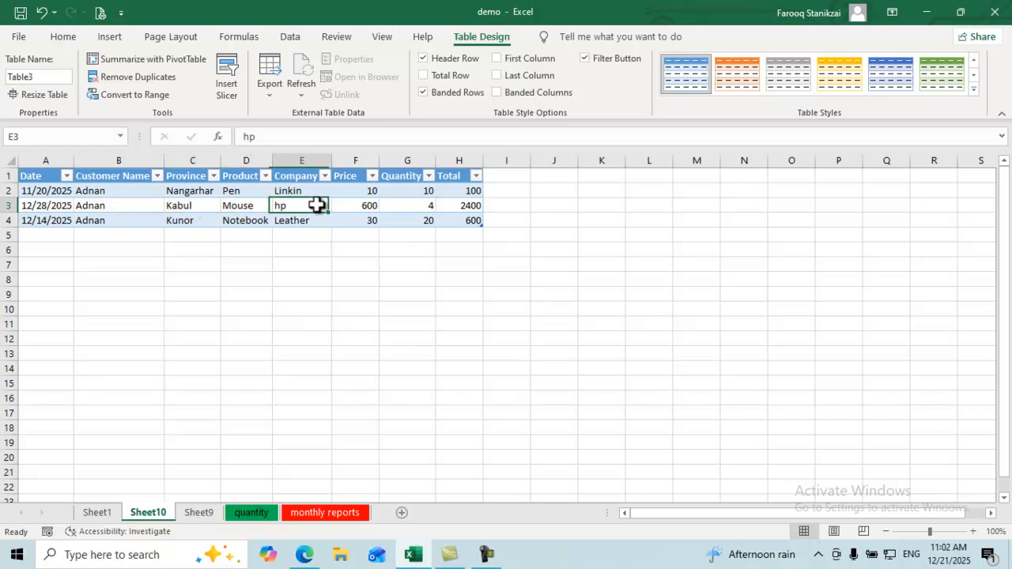
click(375, 207)
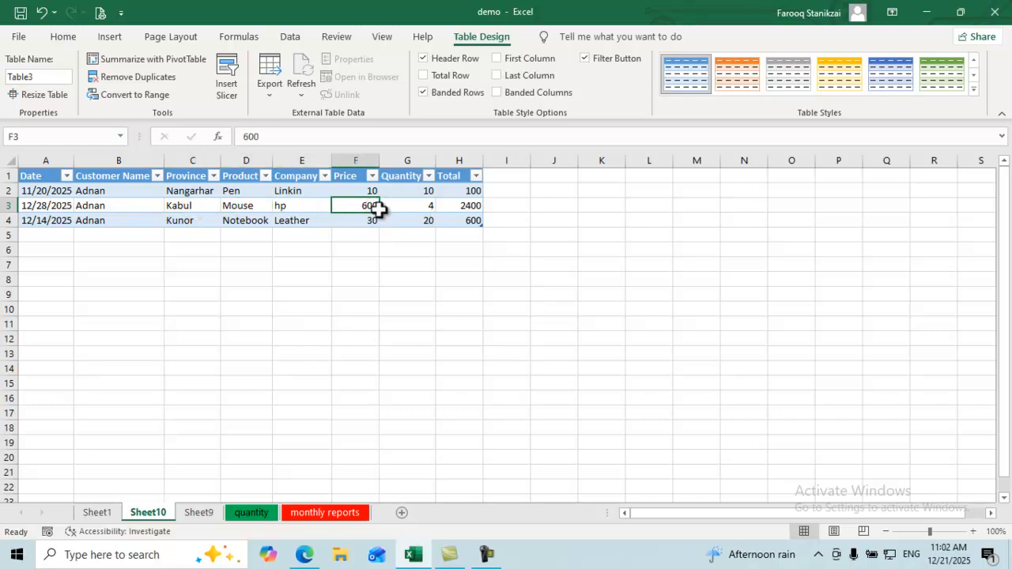
click(405, 209)
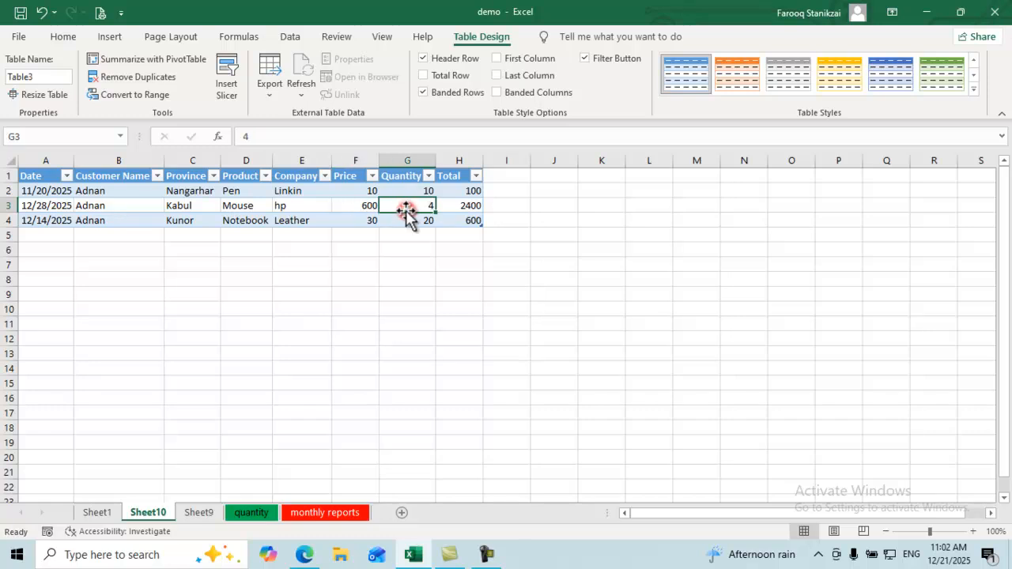
click(181, 225)
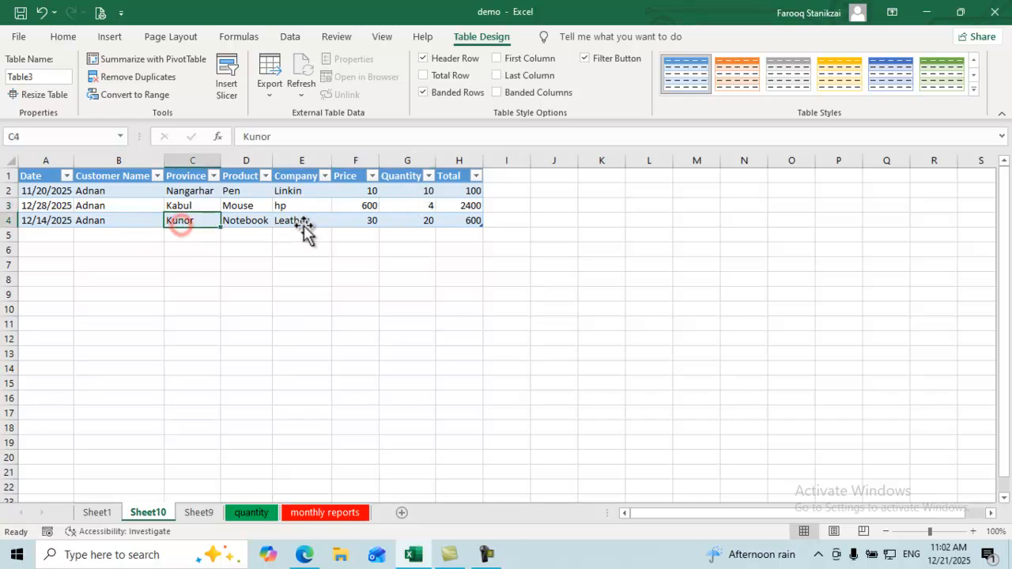
Step: Look at the Customer Name filter choices, and filter the detail table's Province column to show only Nangarhar
click(157, 177)
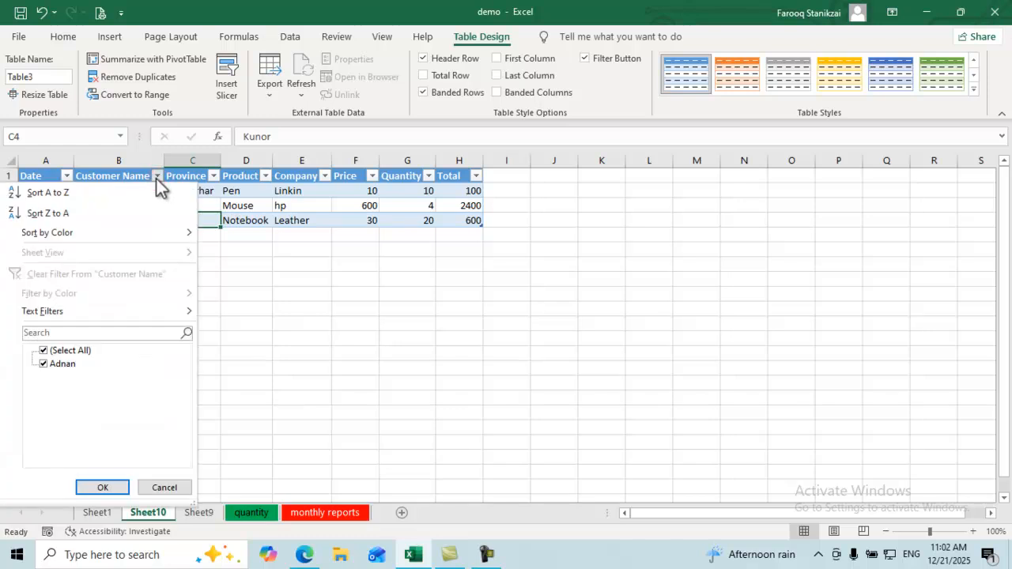
click(269, 302)
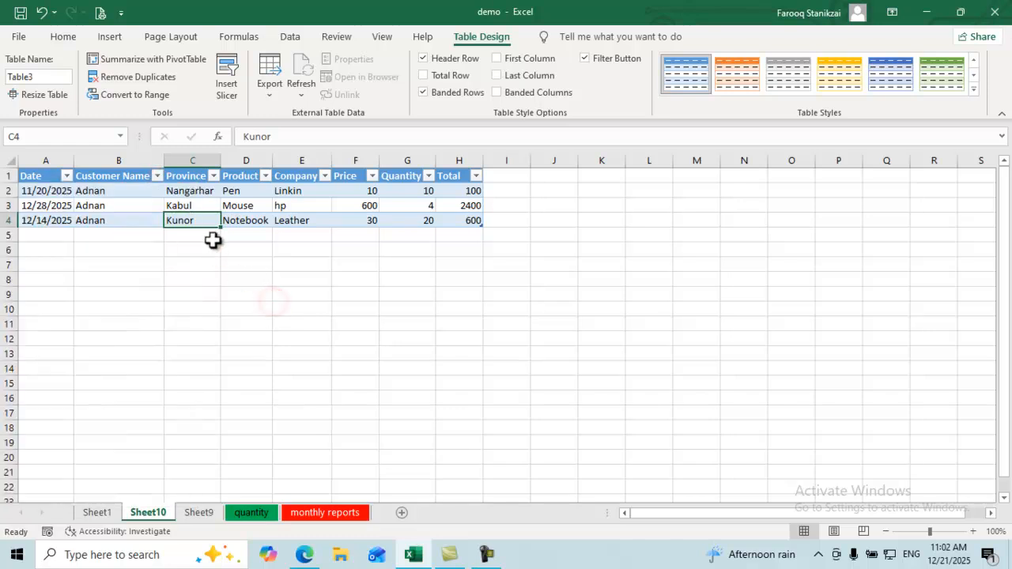
click(213, 177)
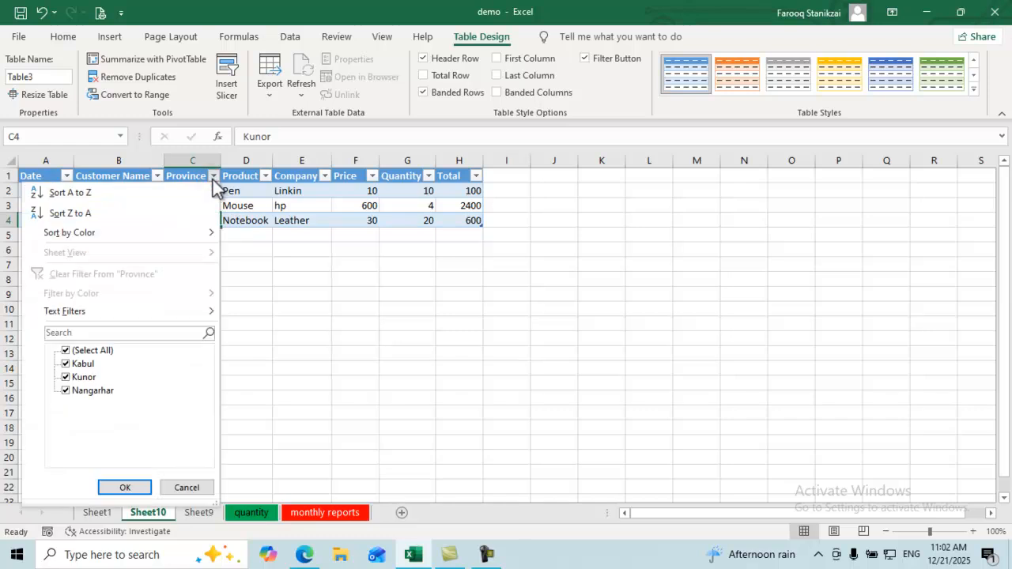
click(65, 364)
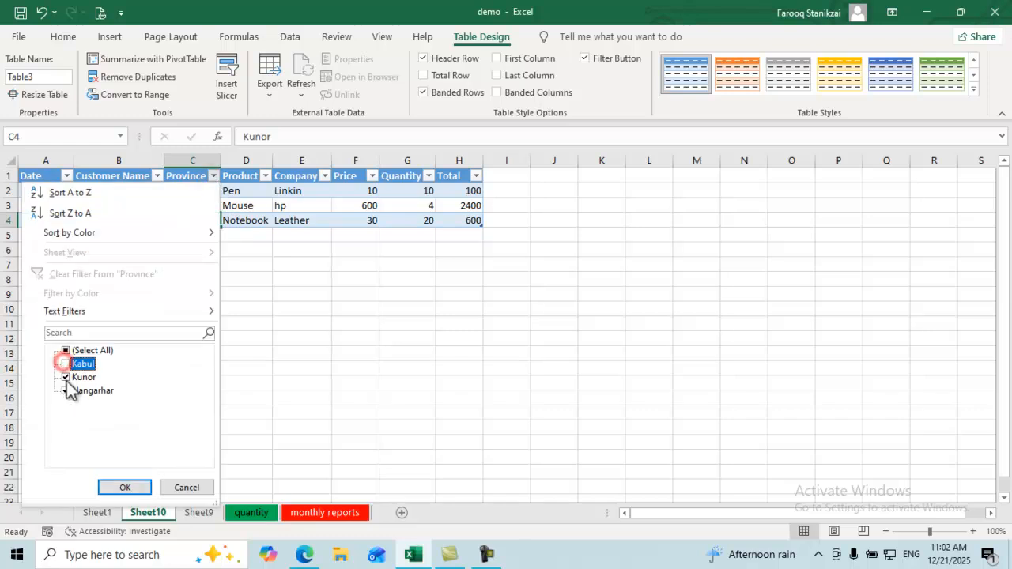
click(66, 377)
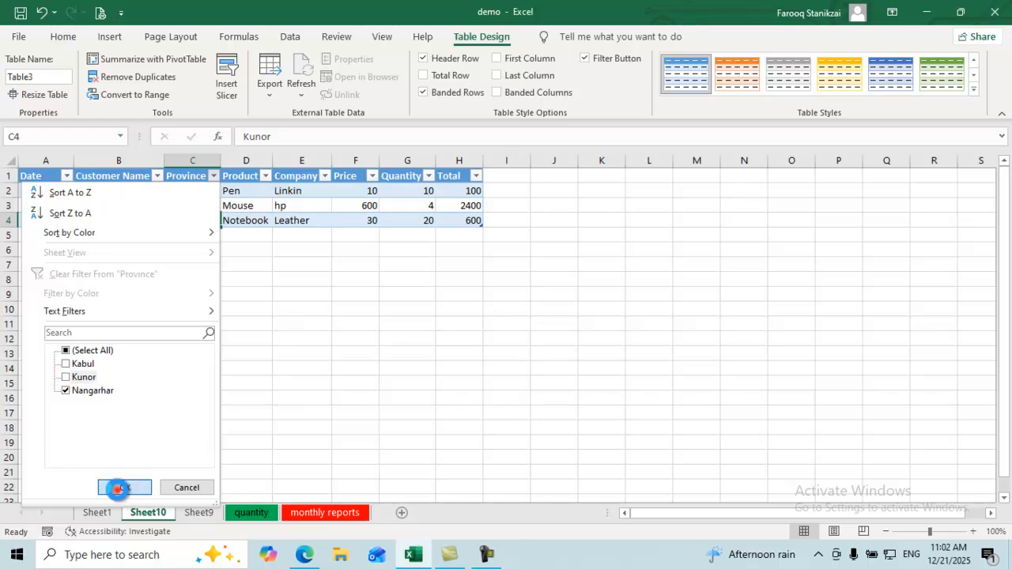
click(120, 488)
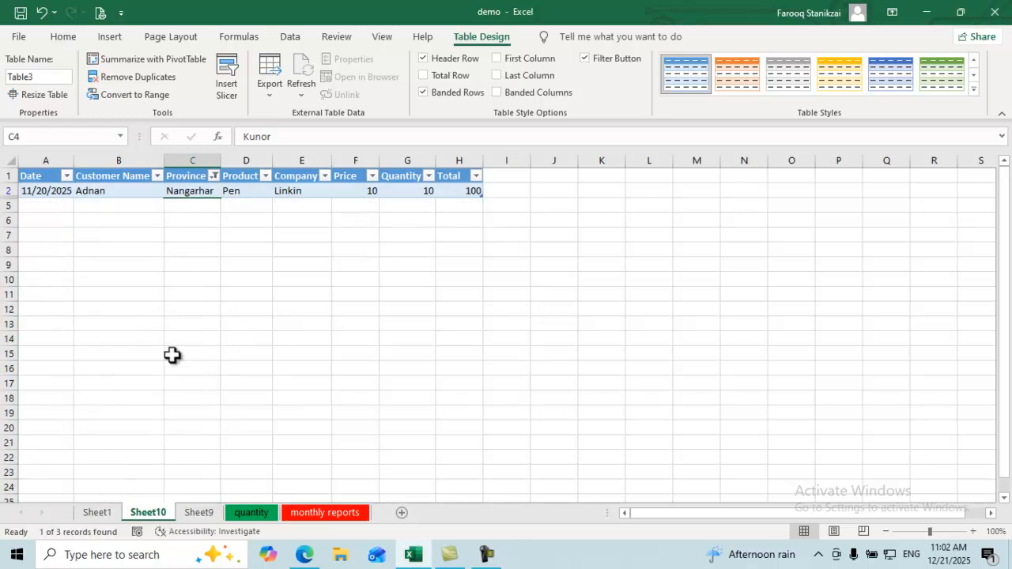
Step: On Sheet9, add the Product field below Customer Name in the Rows area and check the first customer's products
click(194, 515)
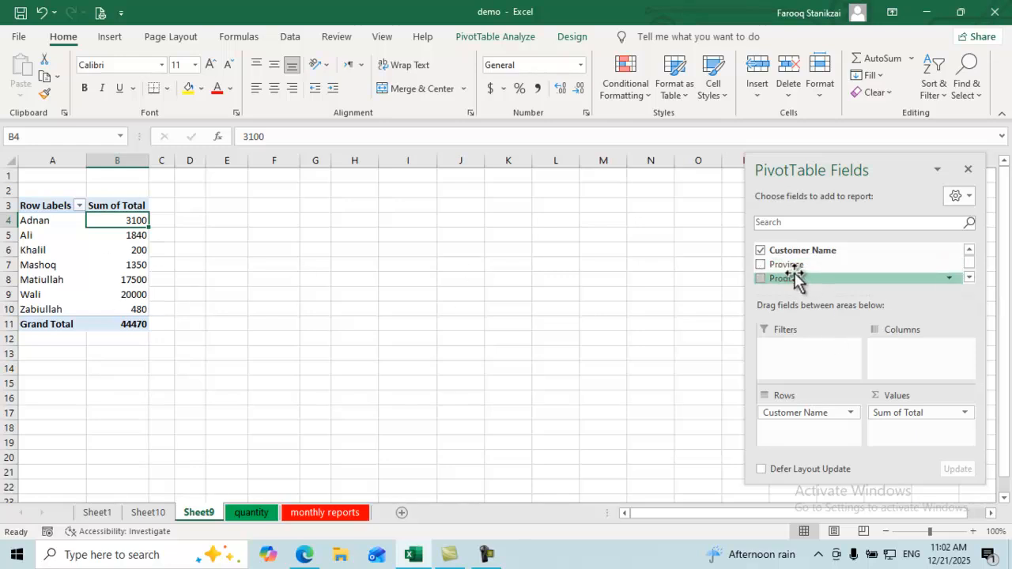
click(969, 277)
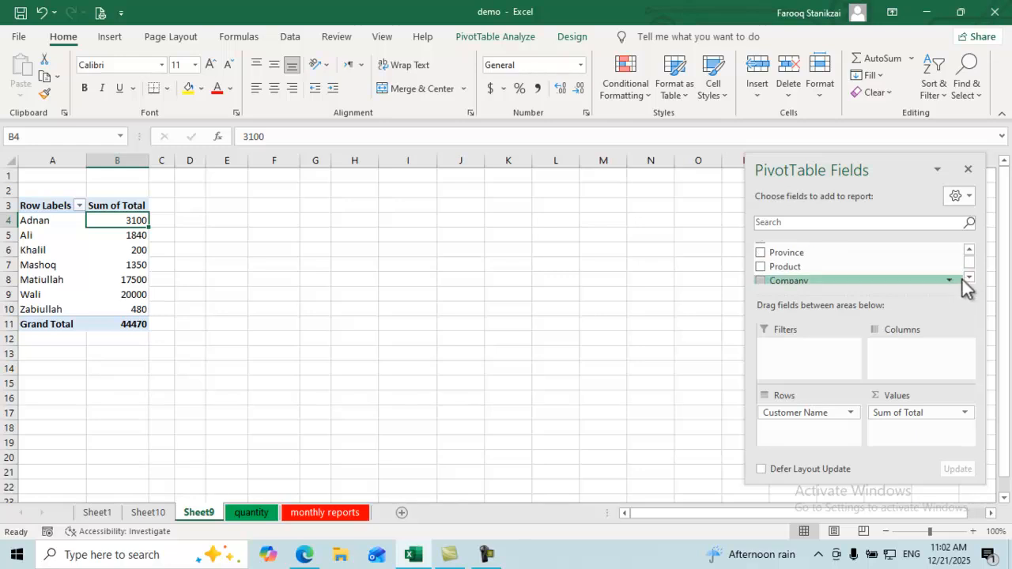
drag(794, 267, 810, 431)
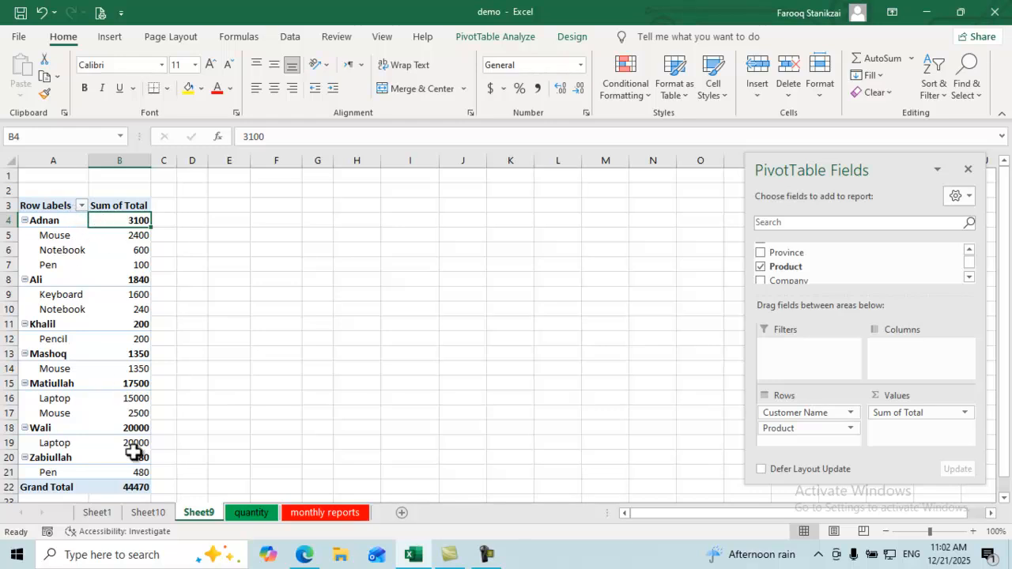
click(147, 513)
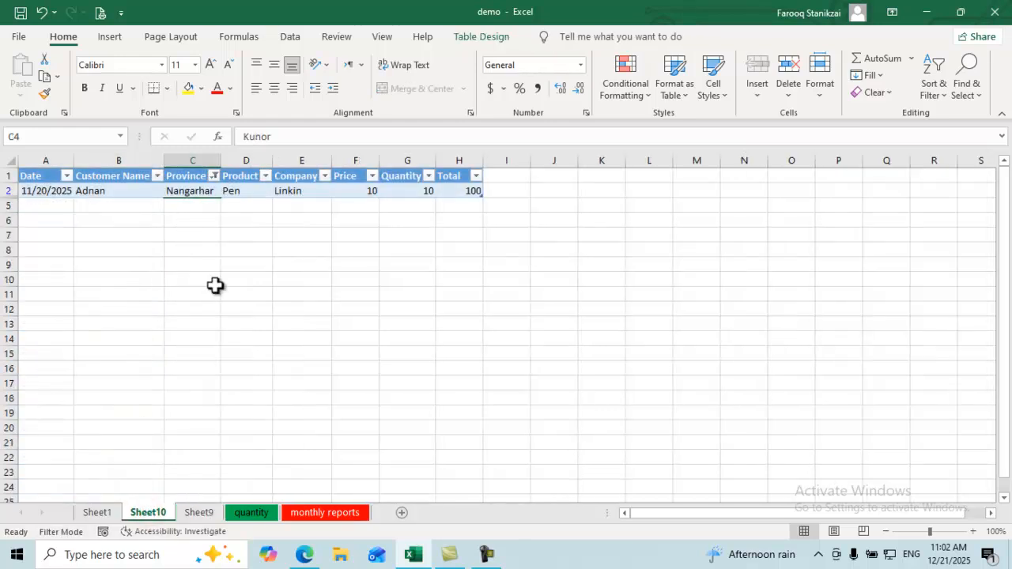
click(199, 513)
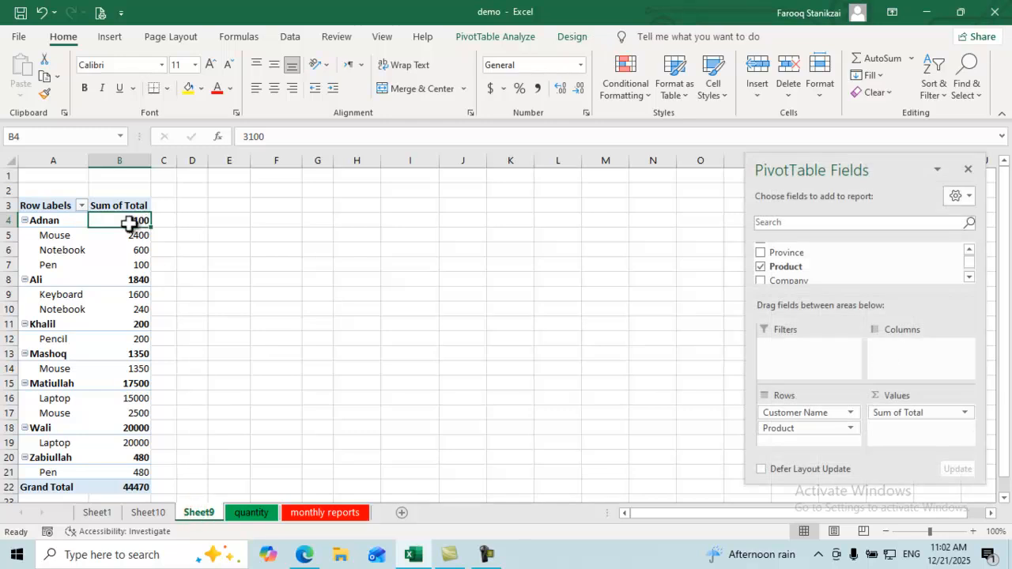
click(71, 234)
click(76, 249)
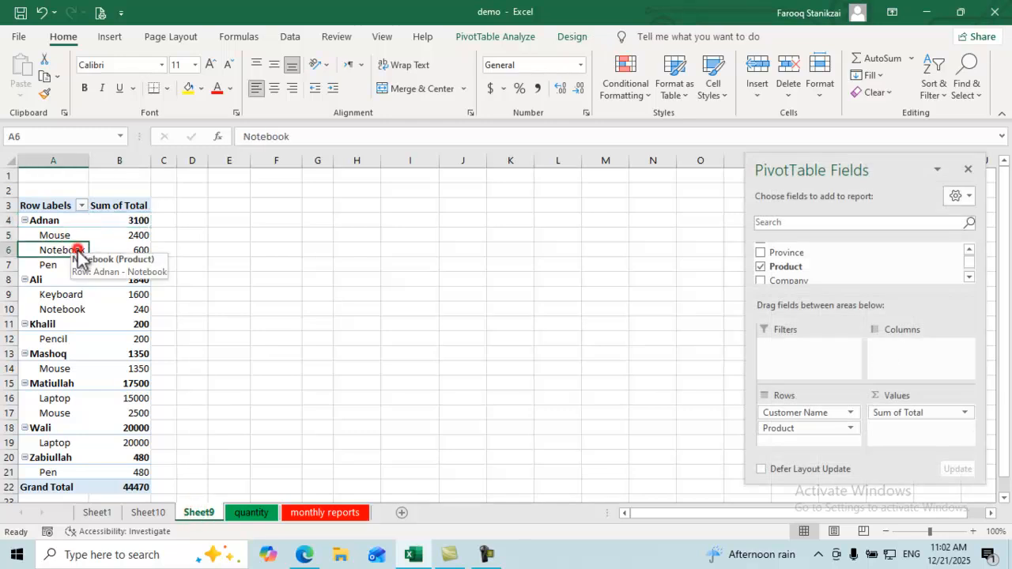
click(75, 269)
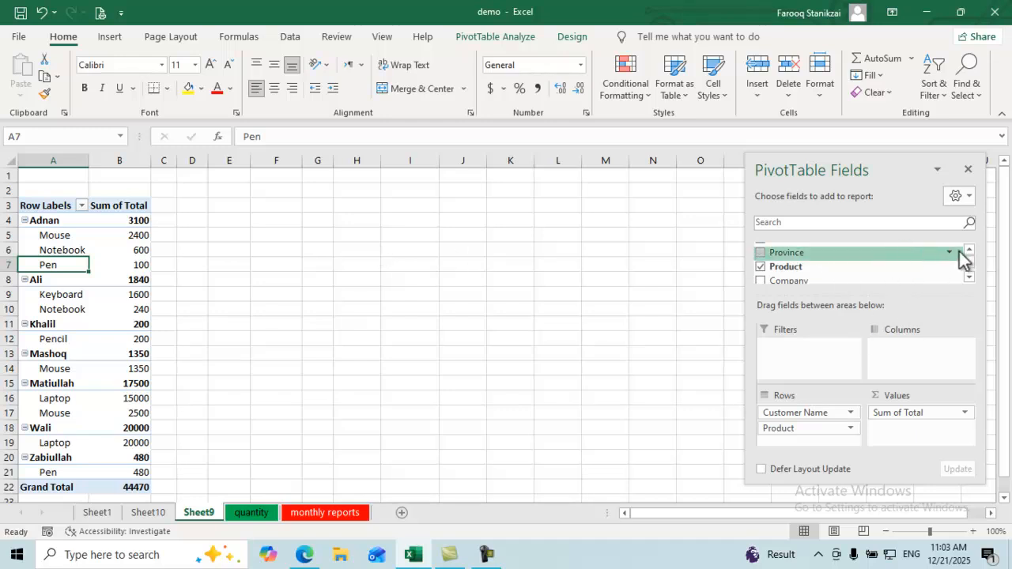
Step: Add the Quantity field to the Values area below Sum of Total and check the first customer's quantity
click(969, 252)
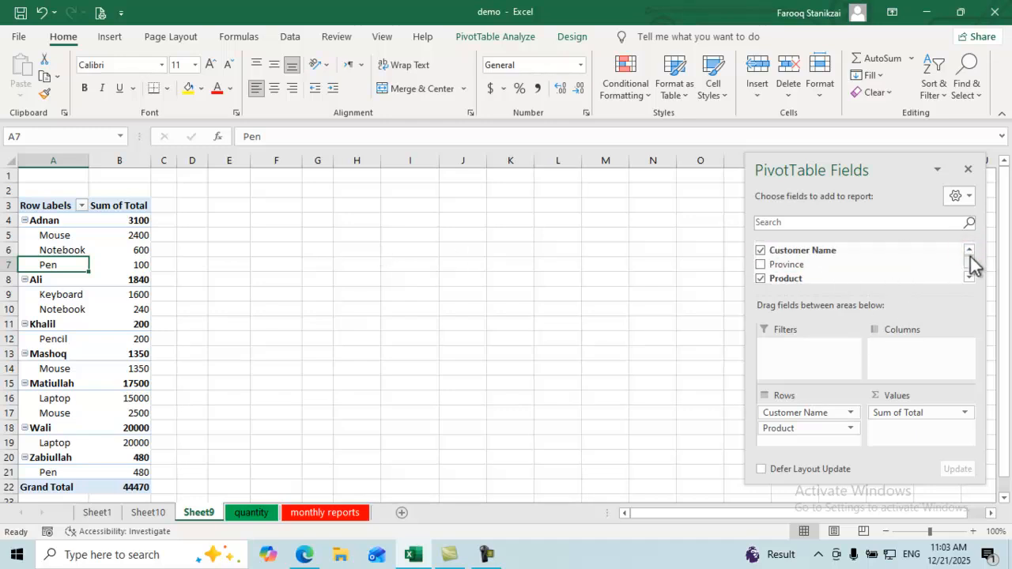
click(970, 277)
click(970, 278)
click(969, 277)
click(970, 277)
click(970, 277)
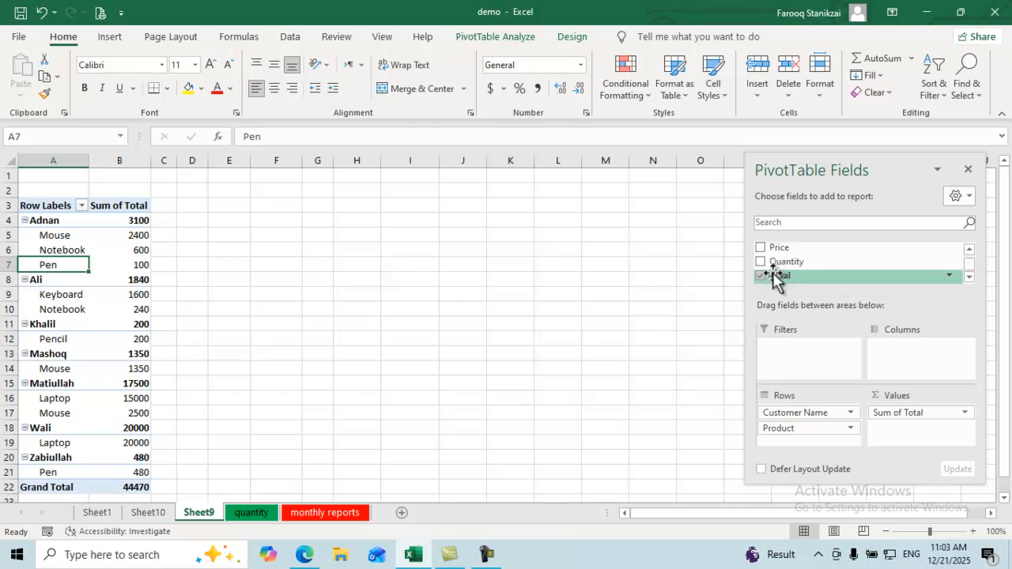
drag(780, 265, 886, 431)
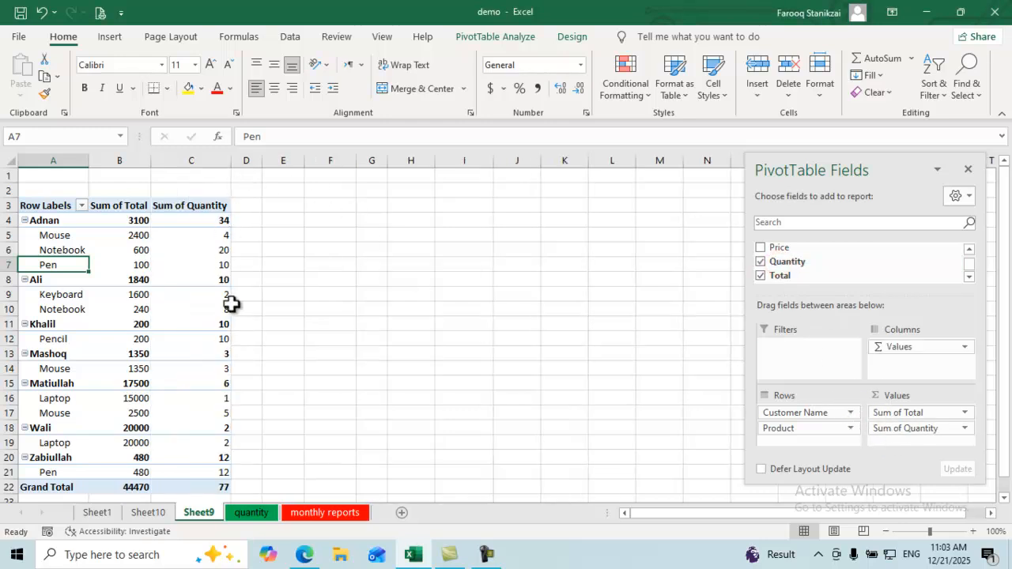
click(211, 219)
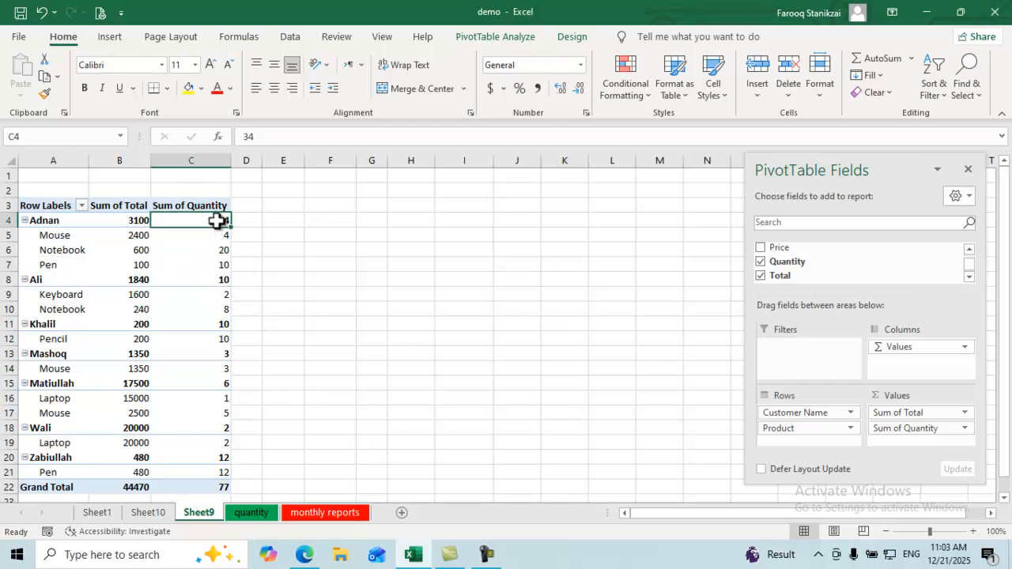
Step: Check the Sum of Quantity values for the first customer's Mouse, Notebook and Pen rows in the PivotTable
mouse_move(225, 235)
click(221, 236)
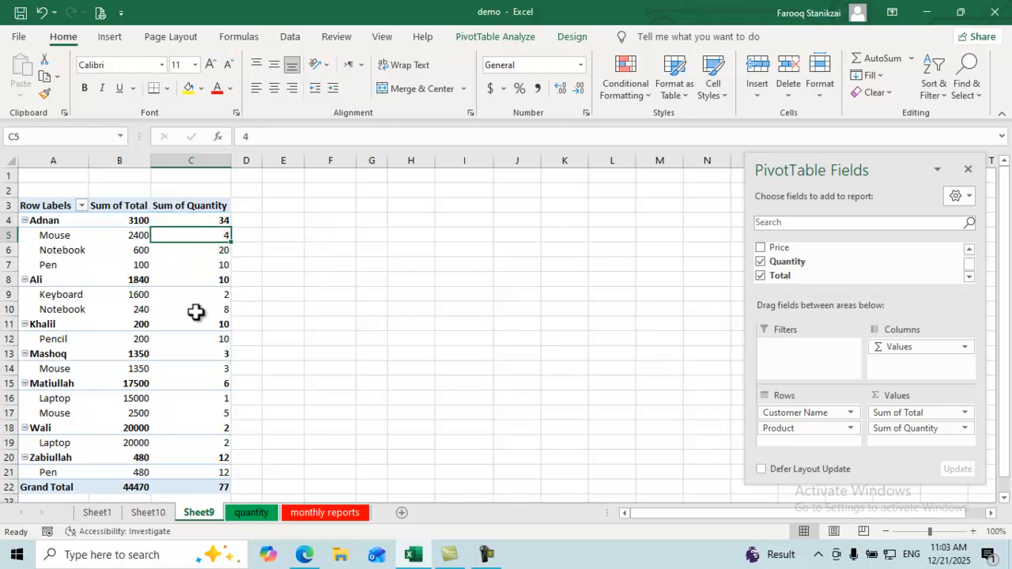
click(192, 251)
click(195, 264)
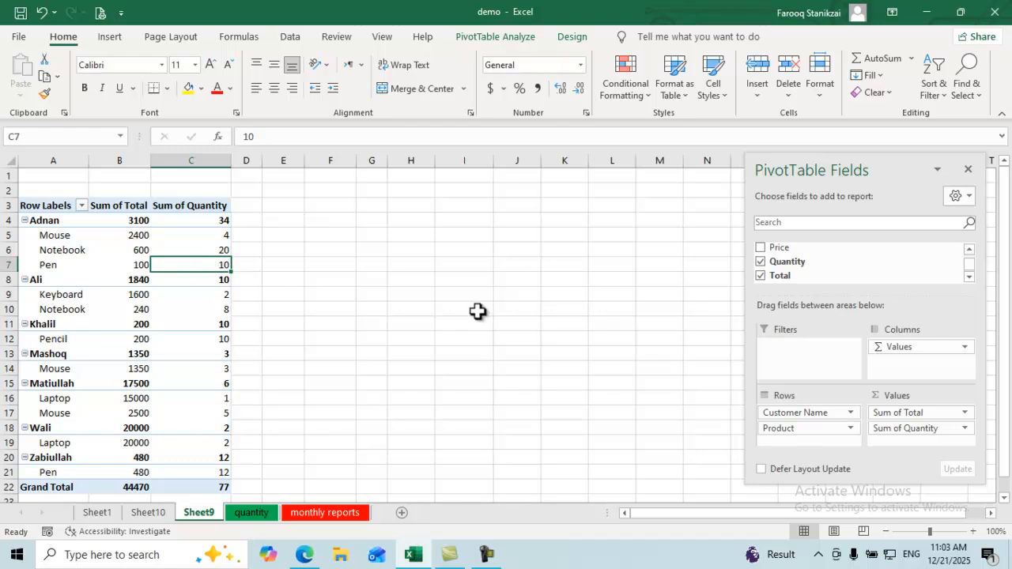
Step: Compare with the first customer's Pen, Notebook and Mouse quantities in the source table on the quantity sheet
click(247, 513)
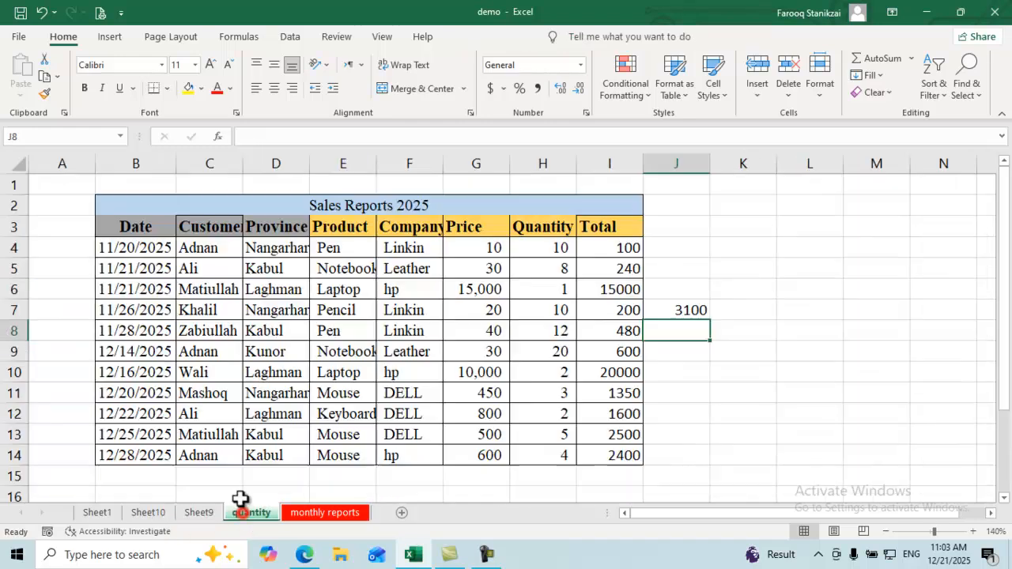
click(547, 249)
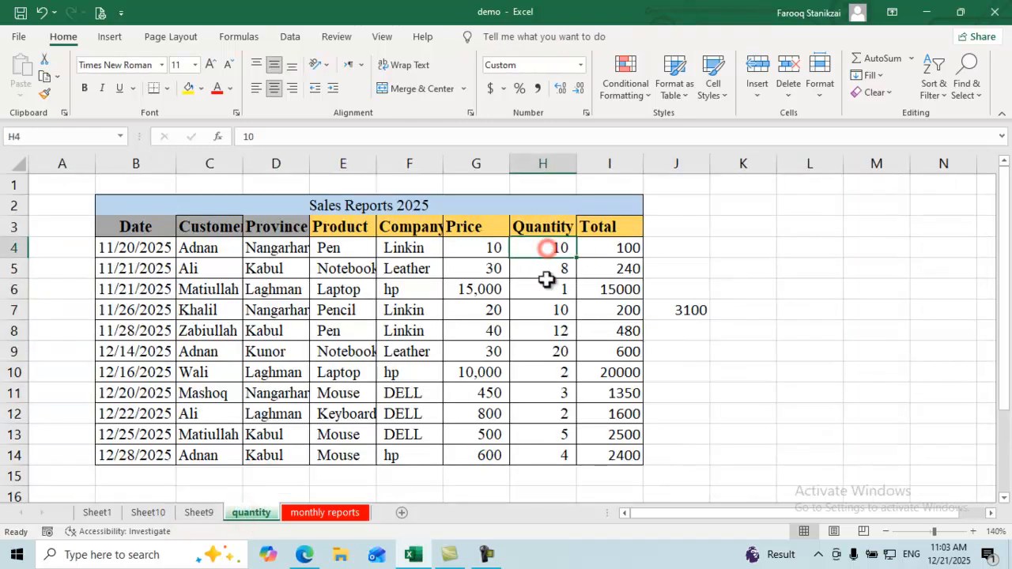
click(355, 250)
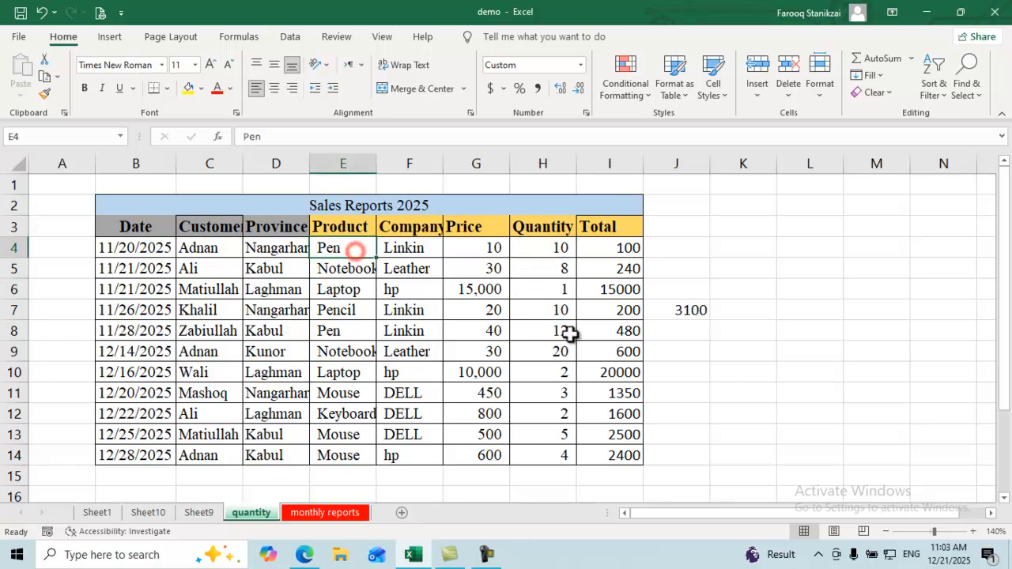
click(541, 429)
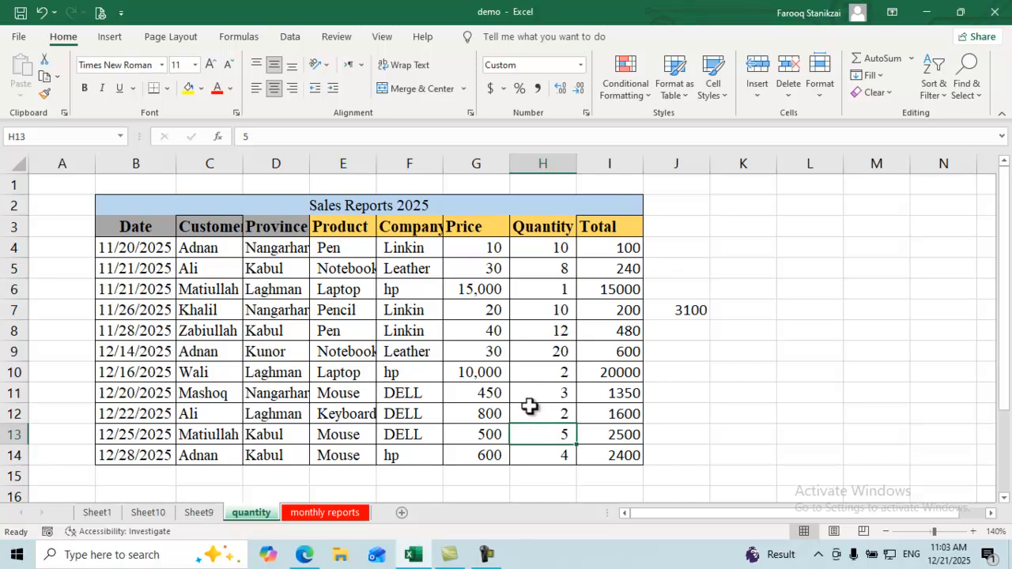
click(540, 353)
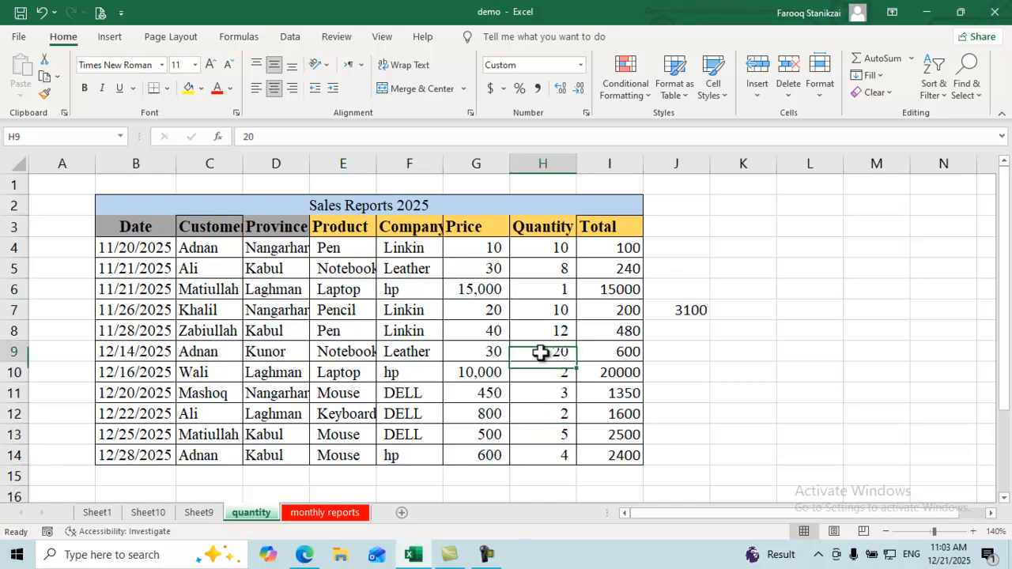
click(545, 453)
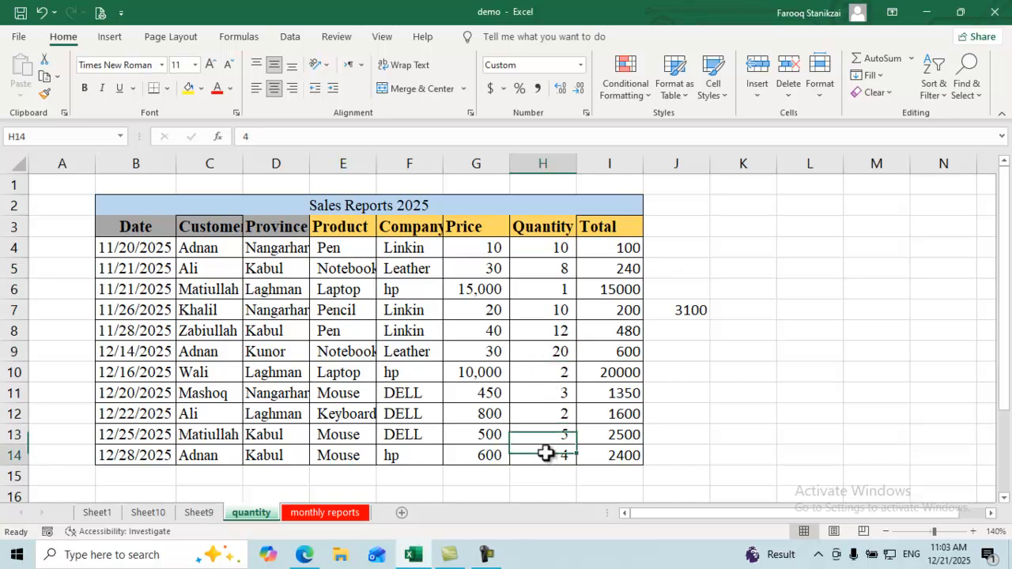
Step: On Sheet9, move Quantity from the Values area to below Product in the Rows area and check the first customer's nested quantities
click(197, 513)
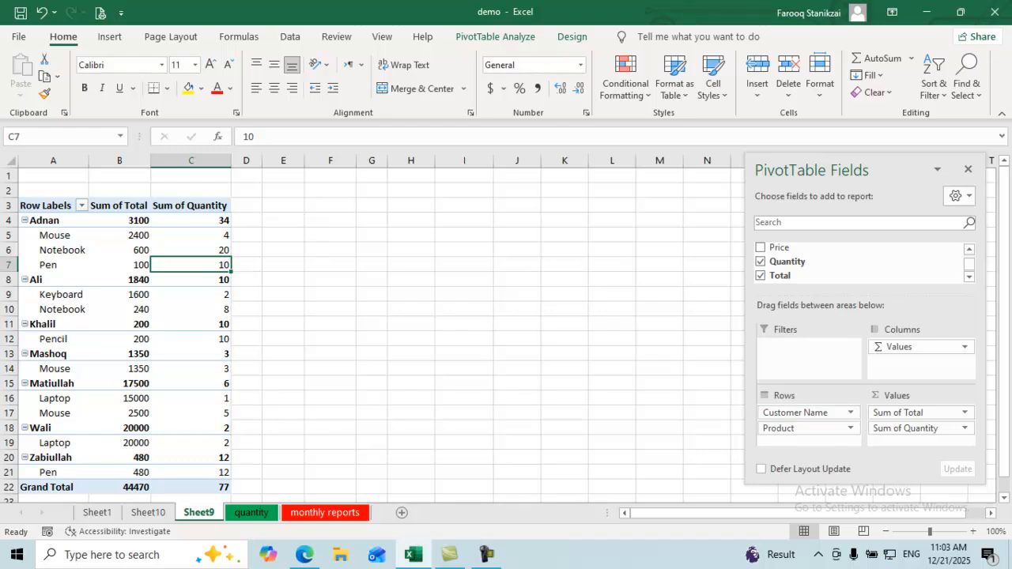
drag(925, 428, 796, 445)
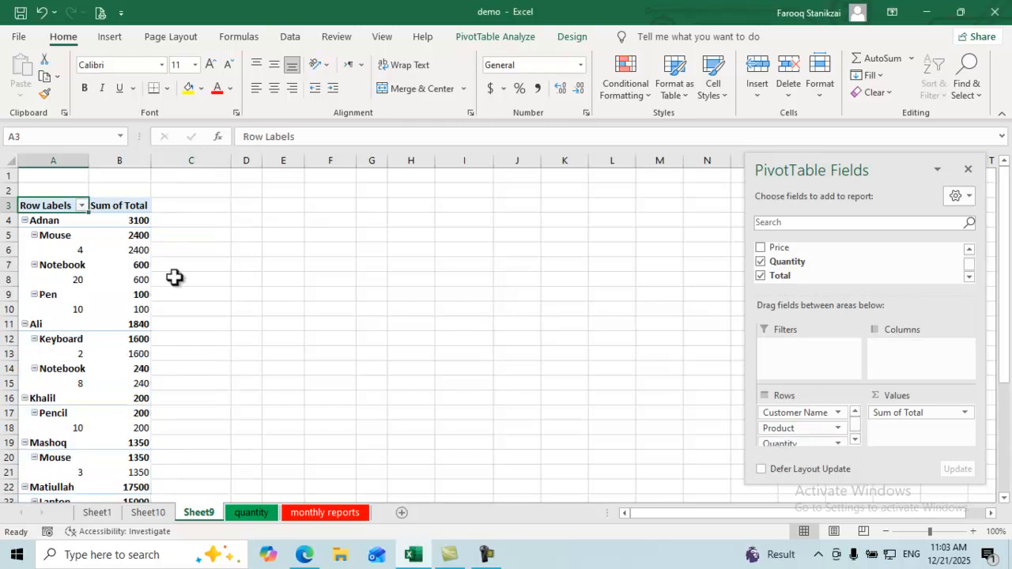
click(73, 237)
click(79, 251)
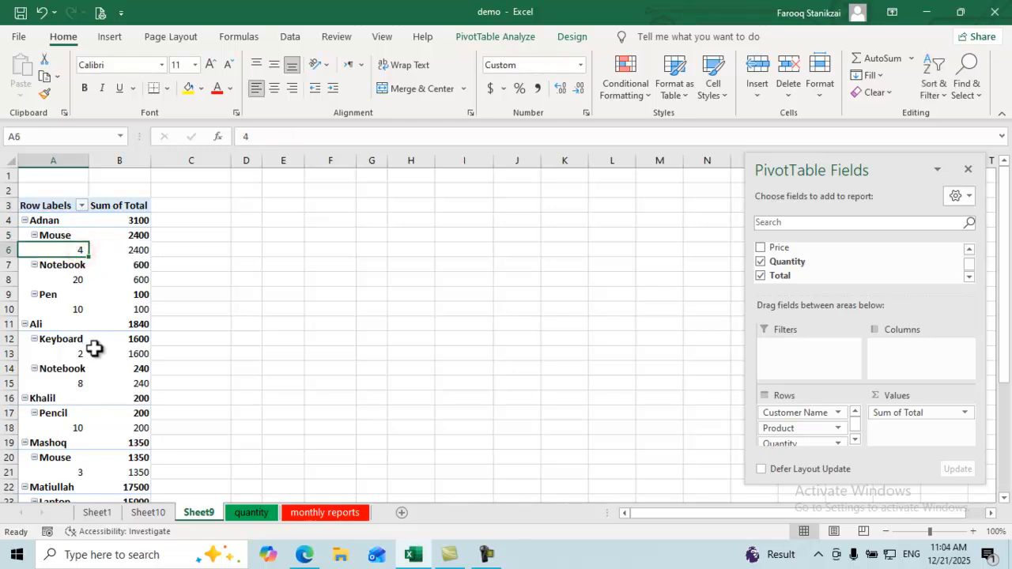
click(72, 268)
click(76, 280)
click(75, 310)
mouse_move(137, 422)
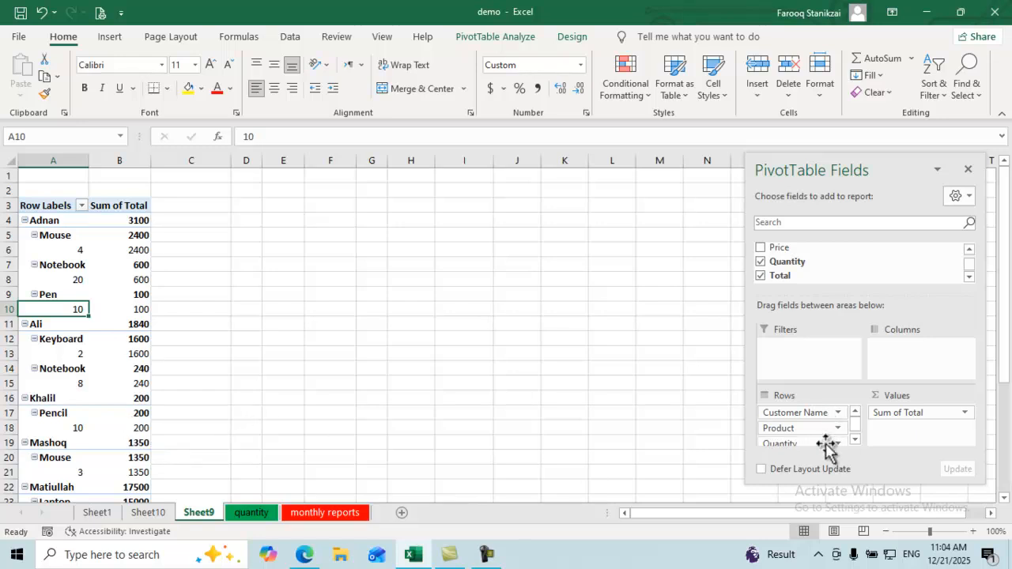
click(72, 249)
click(68, 234)
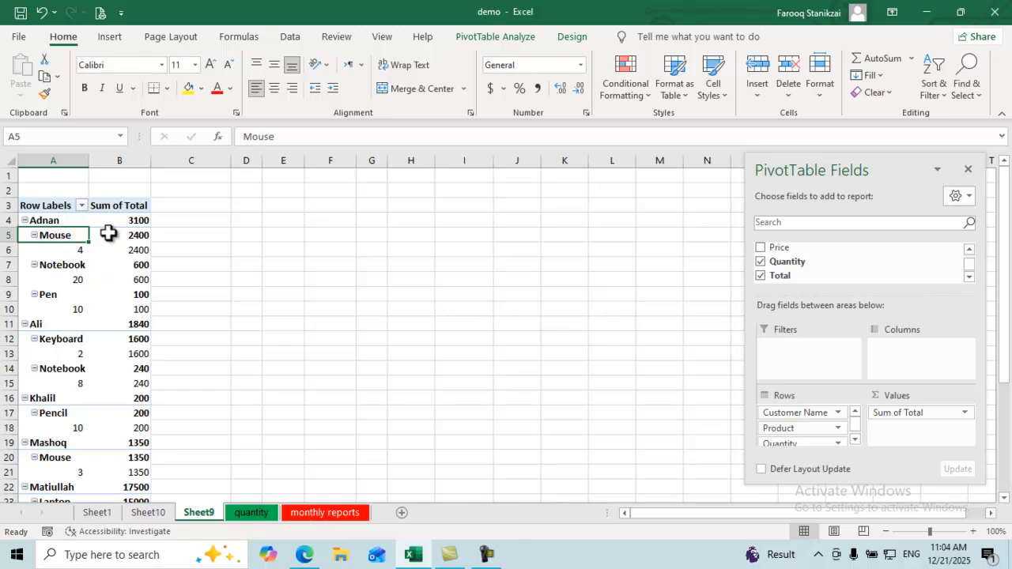
Step: Try Quantity above Product in the Rows area, and return it to below Product
click(840, 445)
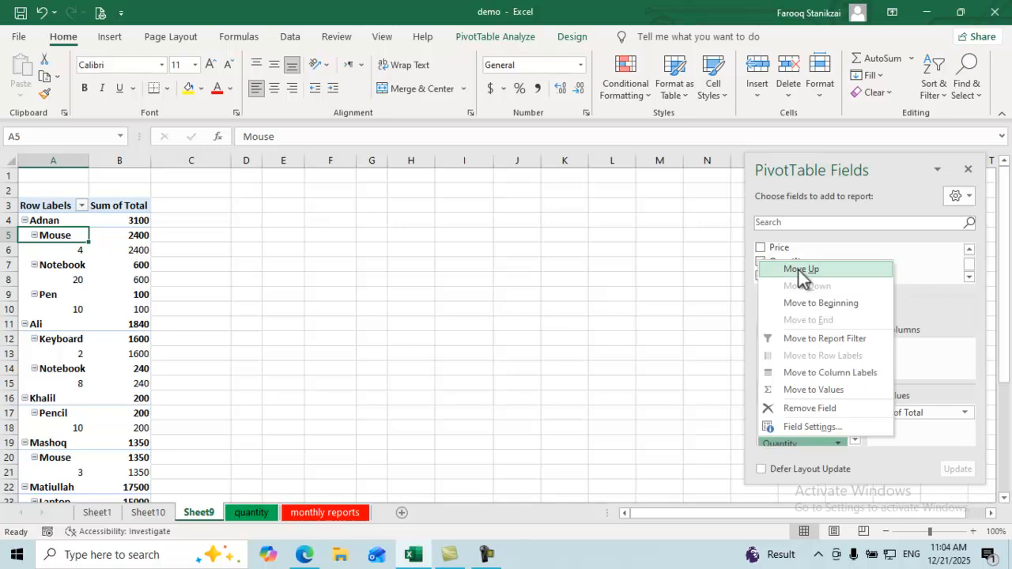
click(800, 270)
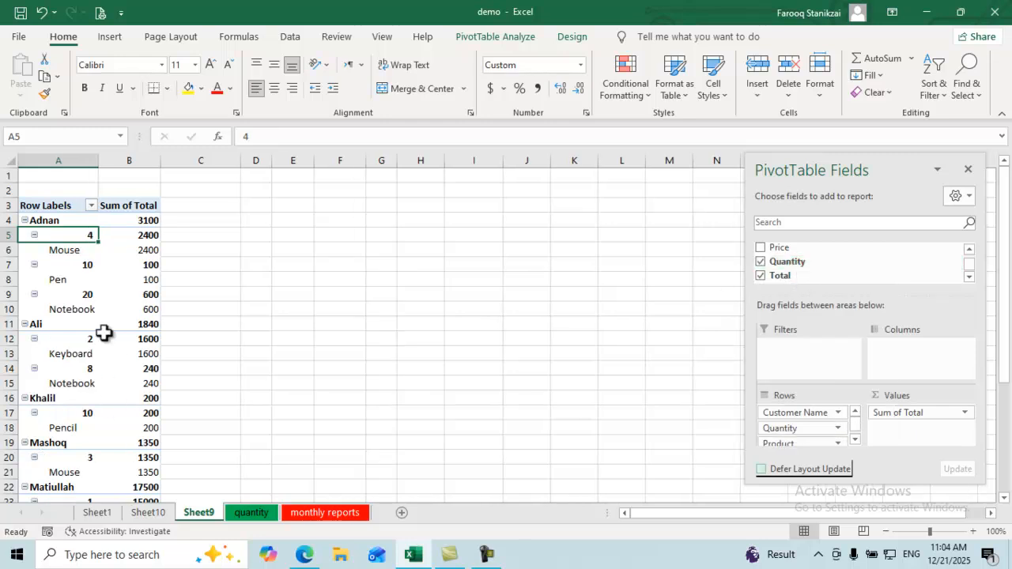
click(838, 428)
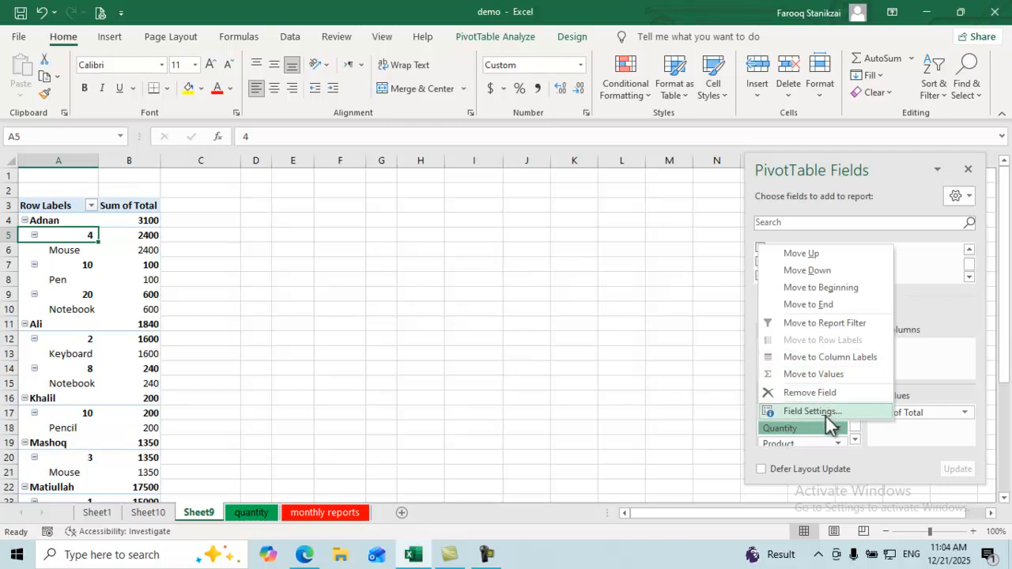
click(808, 272)
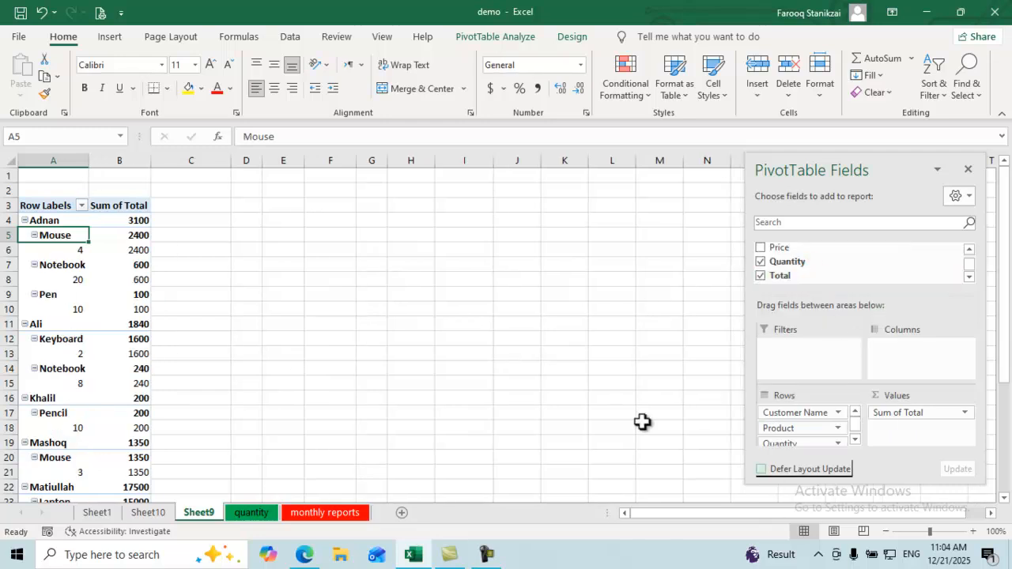
Step: Summarize the Total value field by Count and check the rows of the first two customers
click(966, 414)
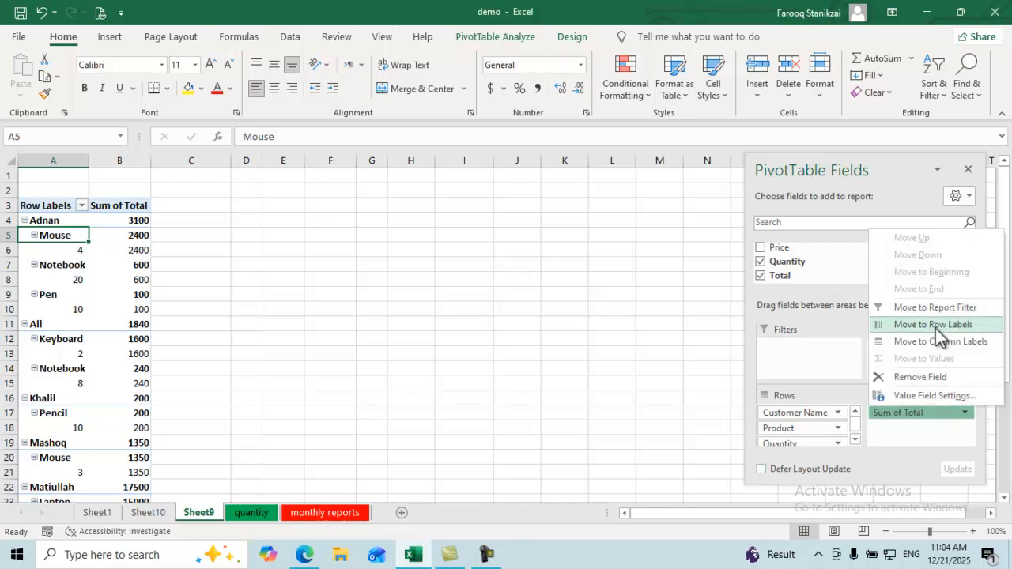
click(933, 397)
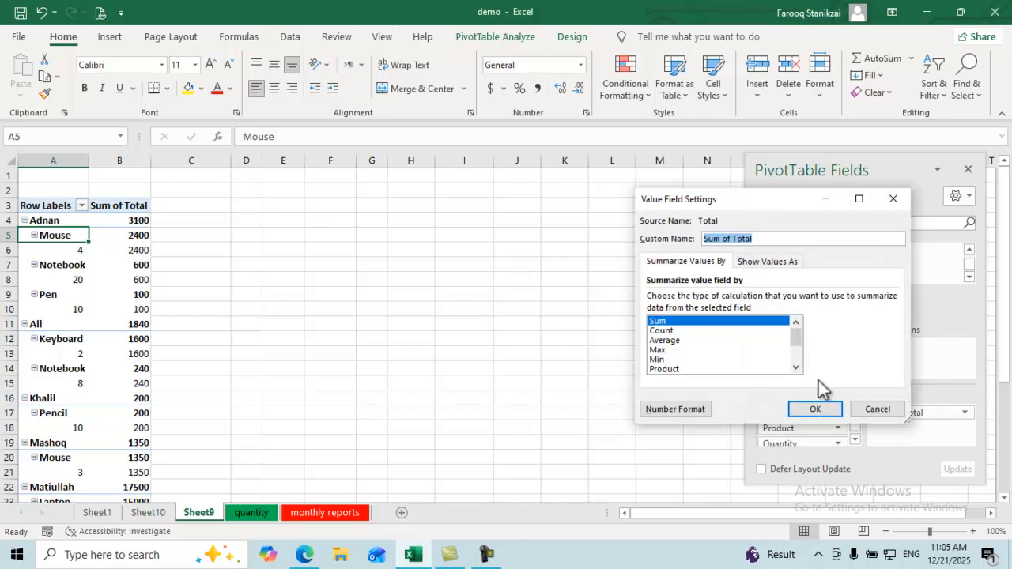
click(664, 331)
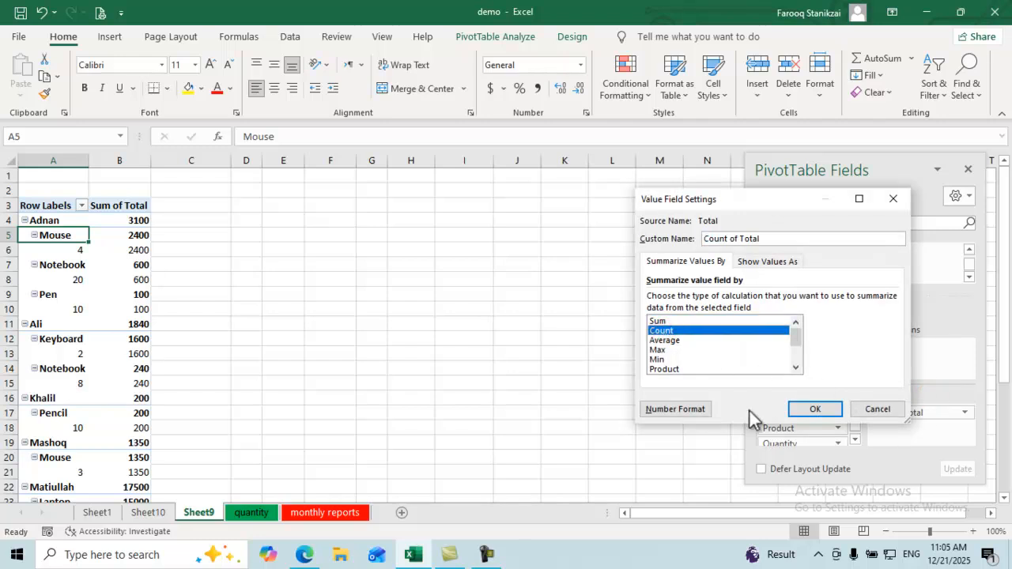
click(812, 411)
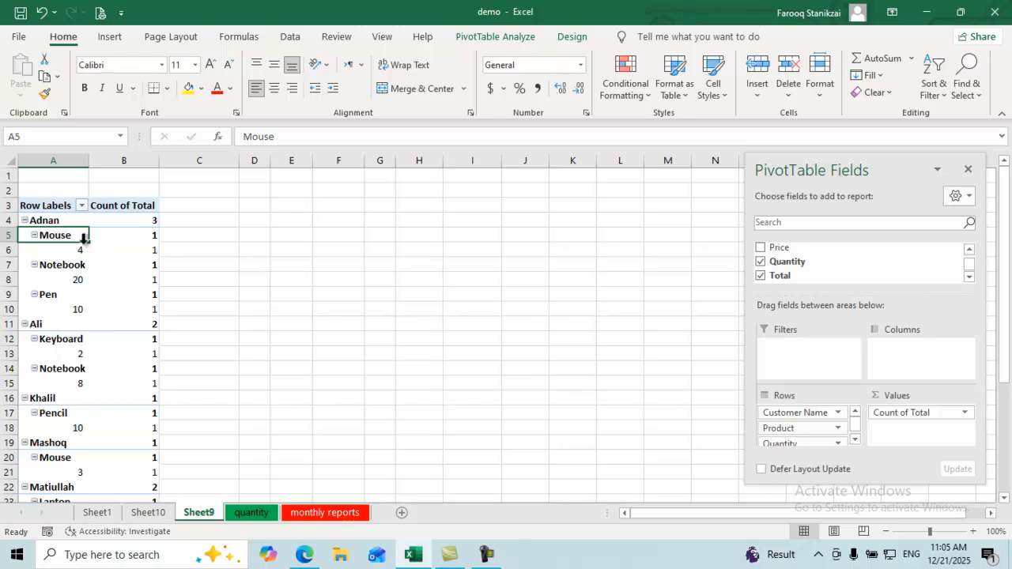
click(70, 264)
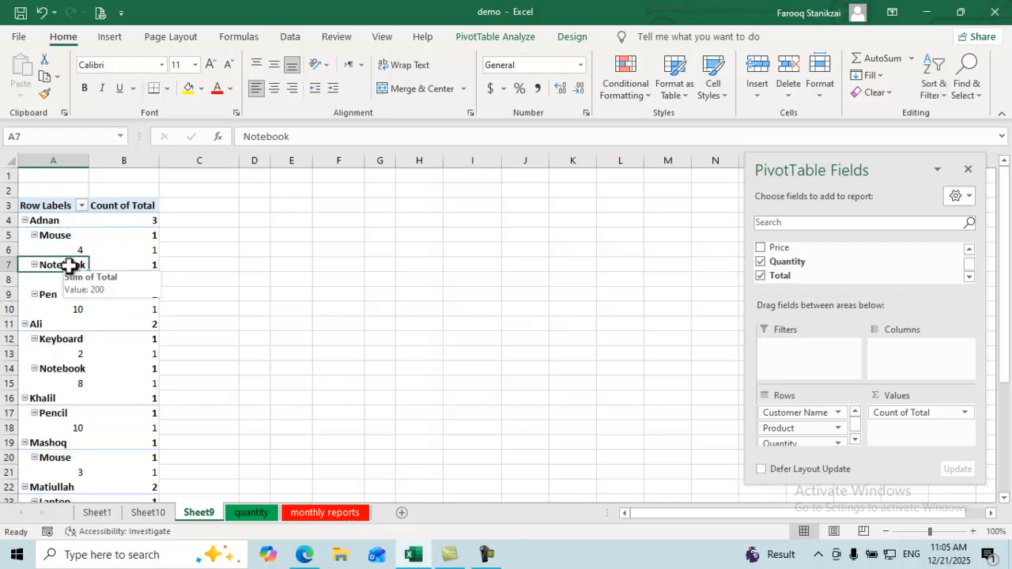
click(59, 298)
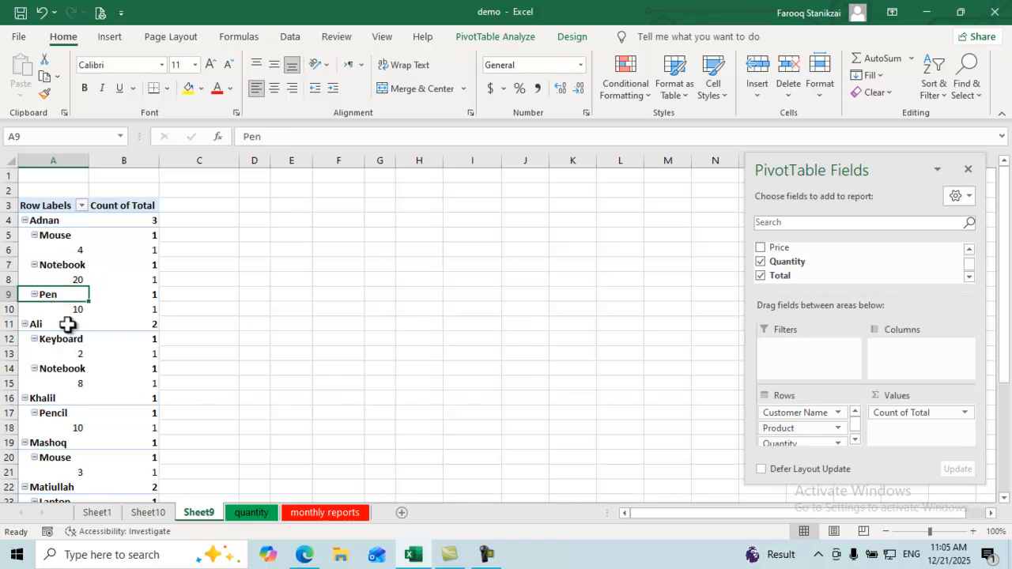
click(68, 324)
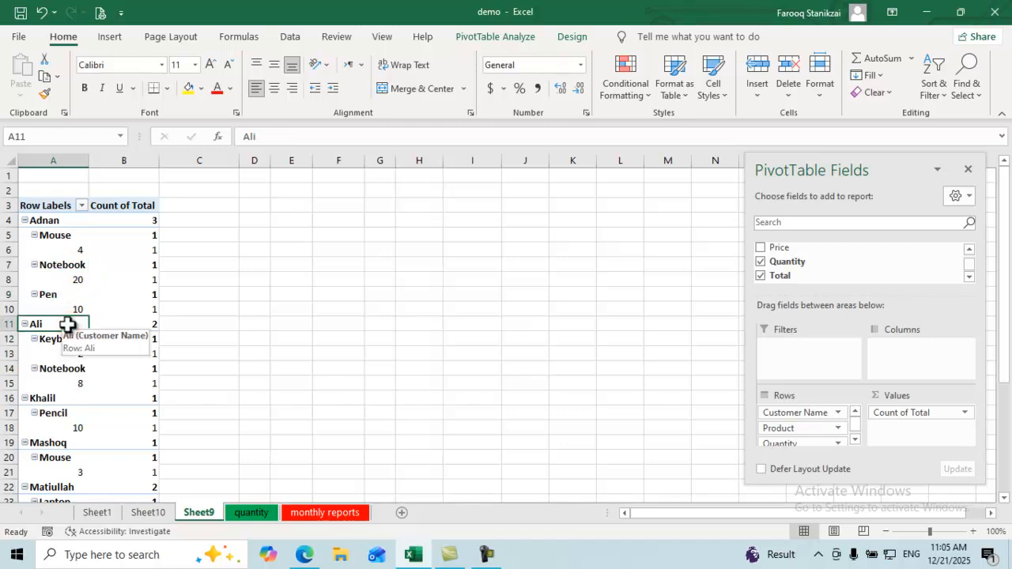
click(179, 327)
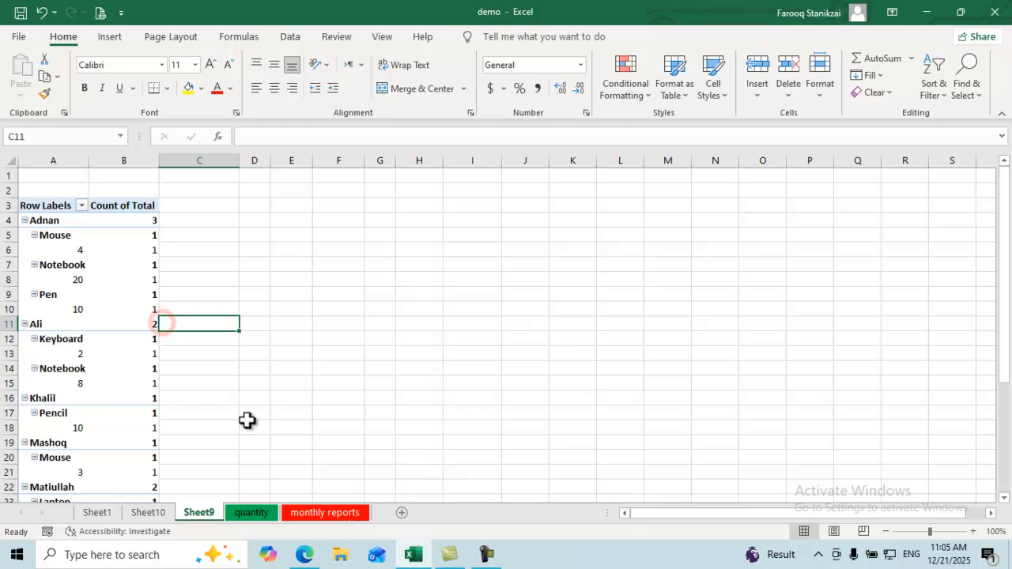
click(146, 327)
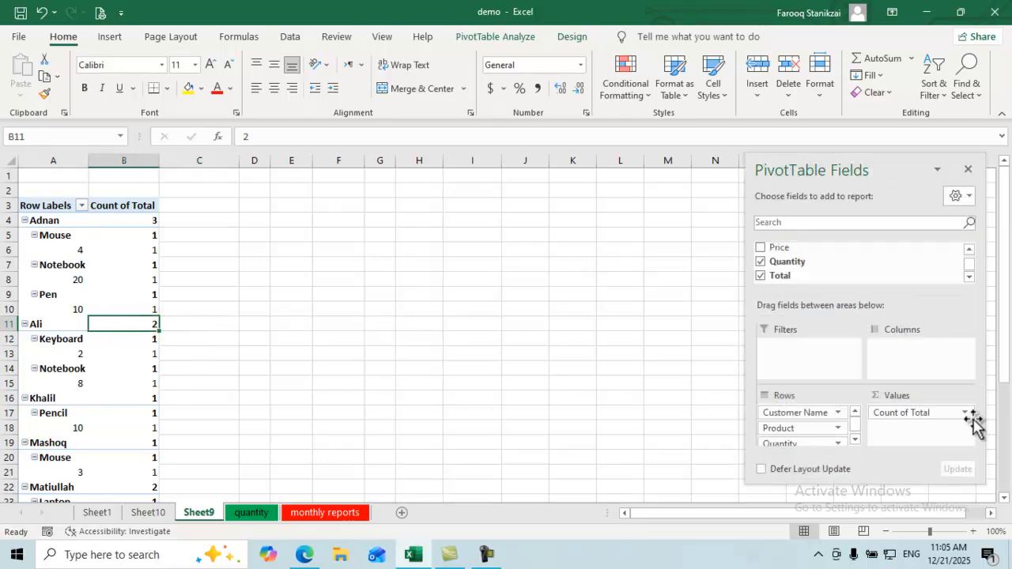
Step: Change the Total value field's summary calculation to Average
click(964, 412)
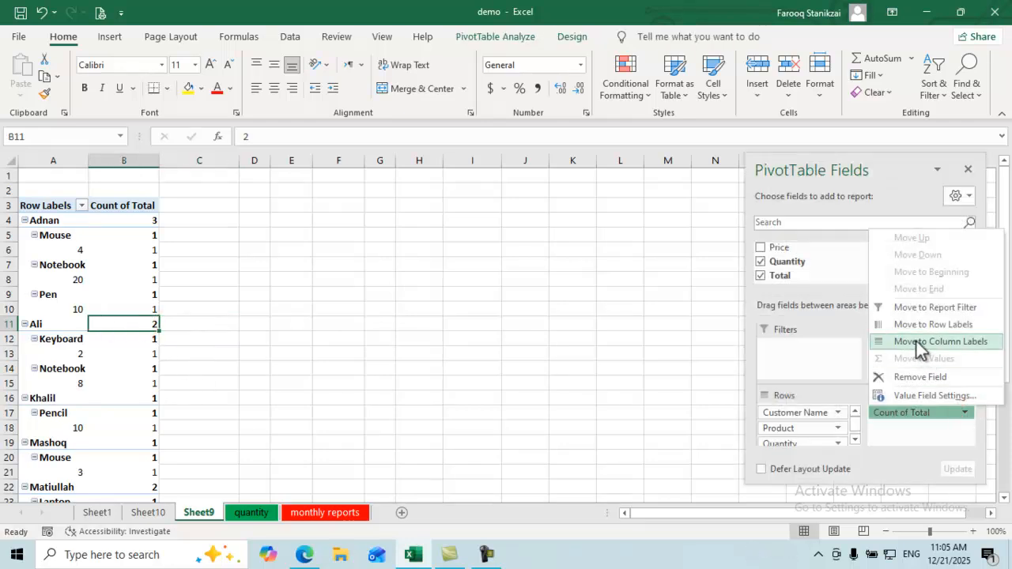
click(909, 397)
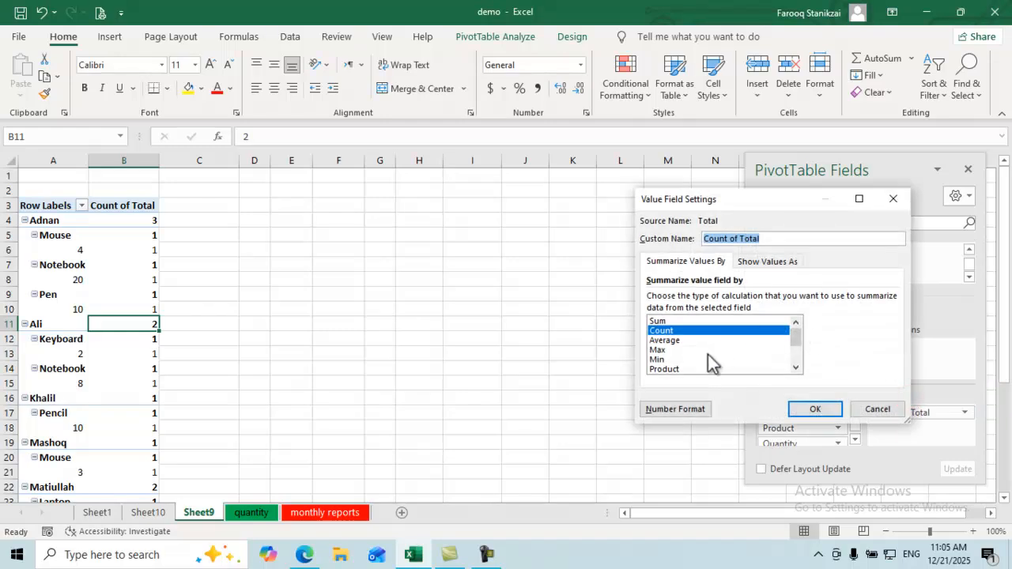
click(666, 340)
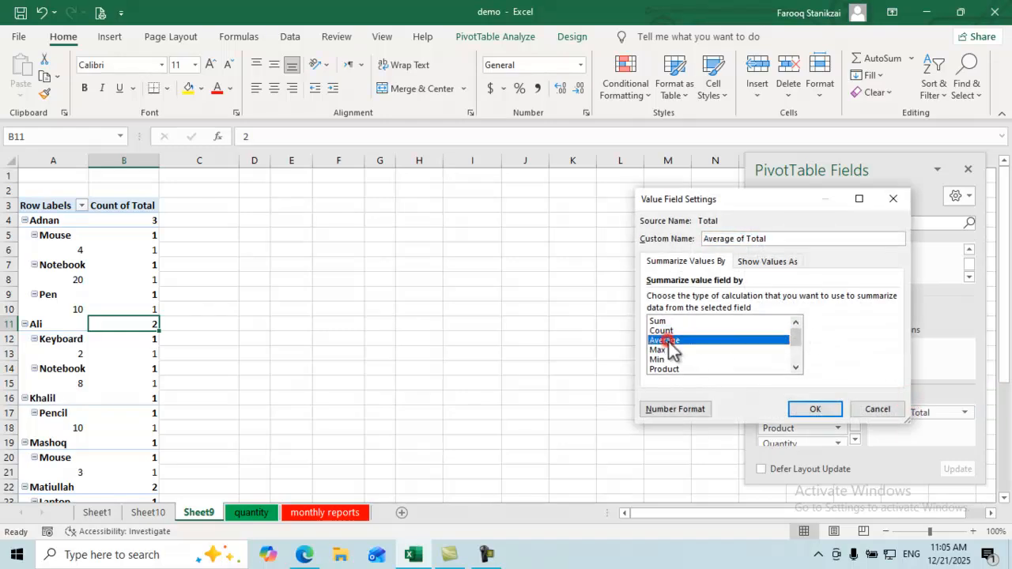
click(816, 408)
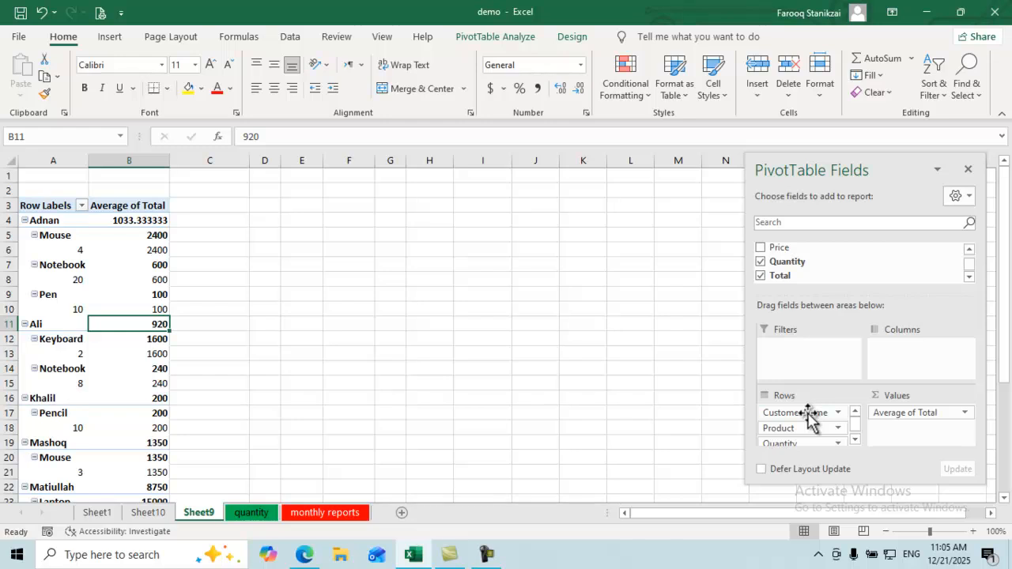
Step: Examine the average totals for individual customers and a Laptop row, and the Grand Total average
click(122, 221)
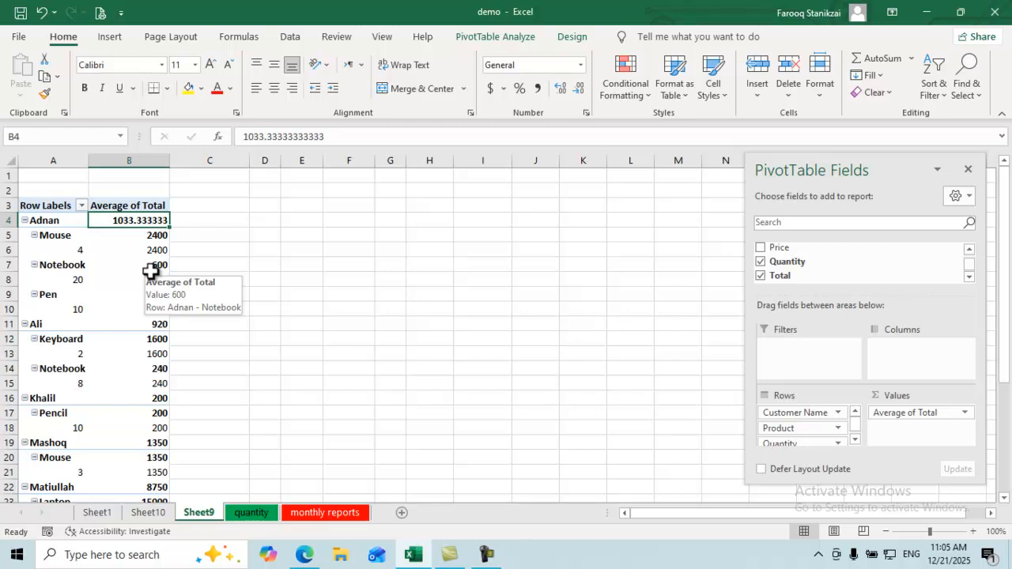
scroll(156, 355, down, 3)
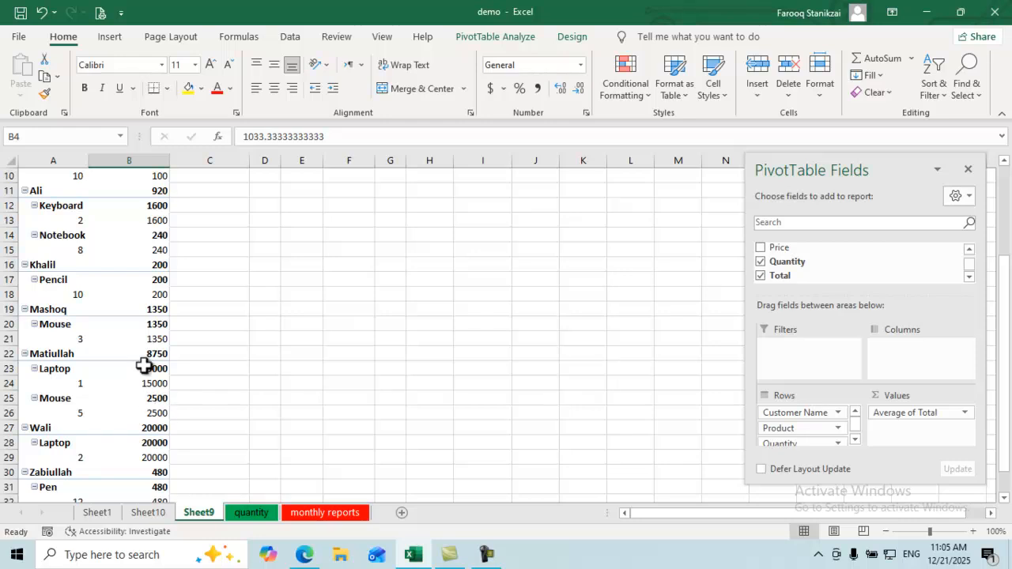
click(144, 364)
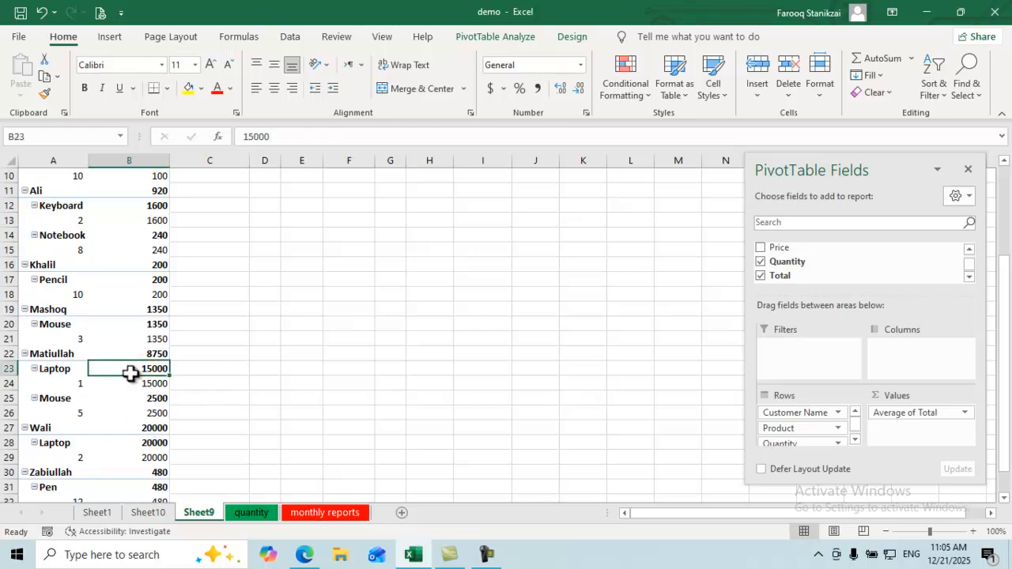
click(139, 355)
scroll(192, 387, down, 4)
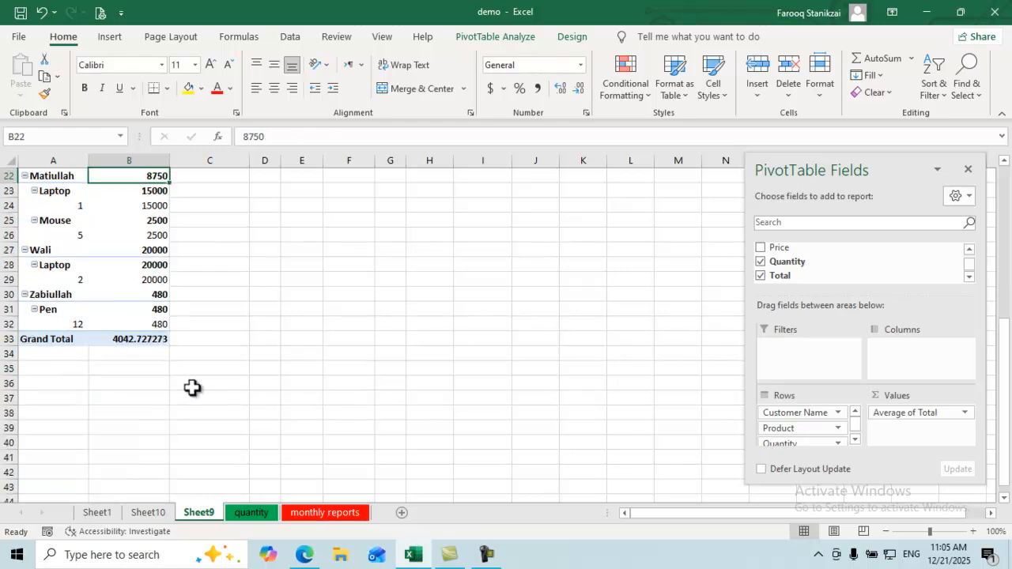
scroll(194, 388, up, 1)
click(149, 383)
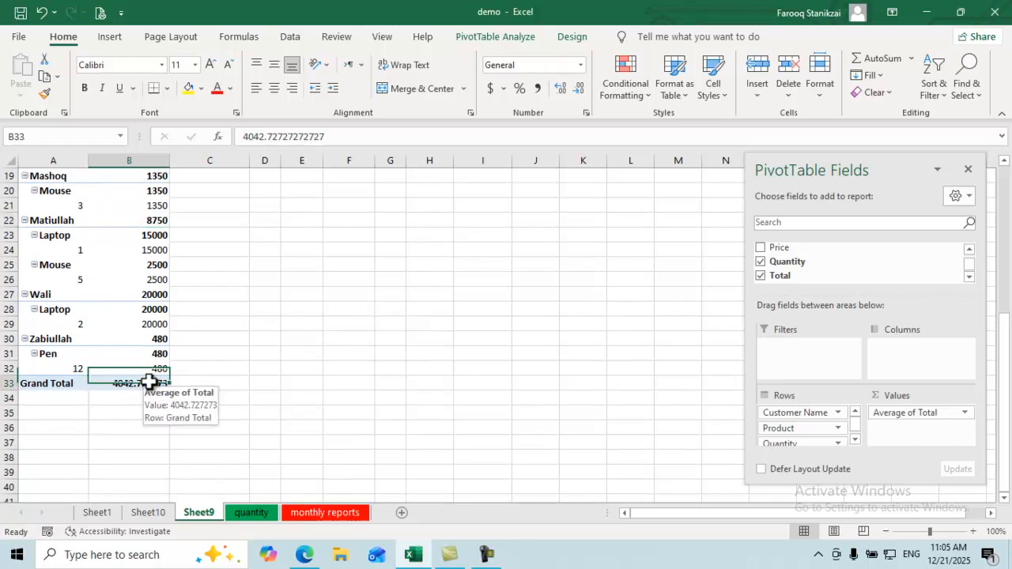
Step: Change the Total value field's summary calculation back to Sum and check the customer totals and Grand Total
click(965, 412)
click(918, 396)
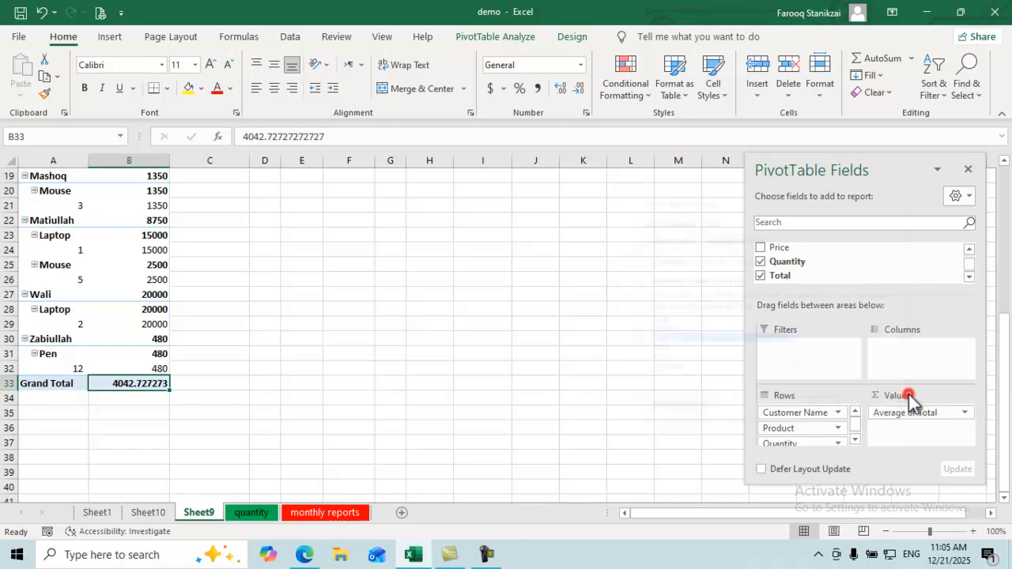
click(657, 321)
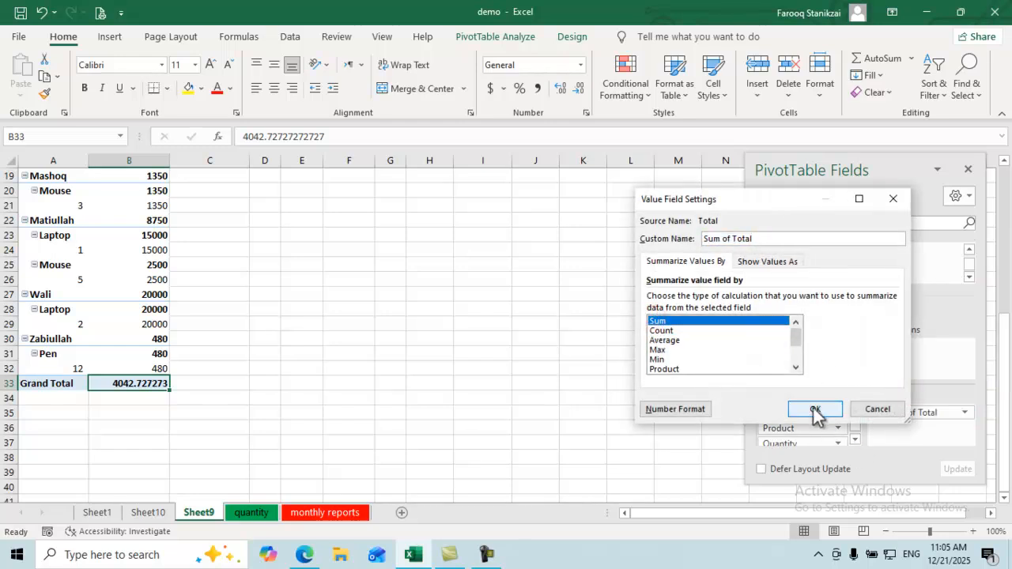
click(815, 409)
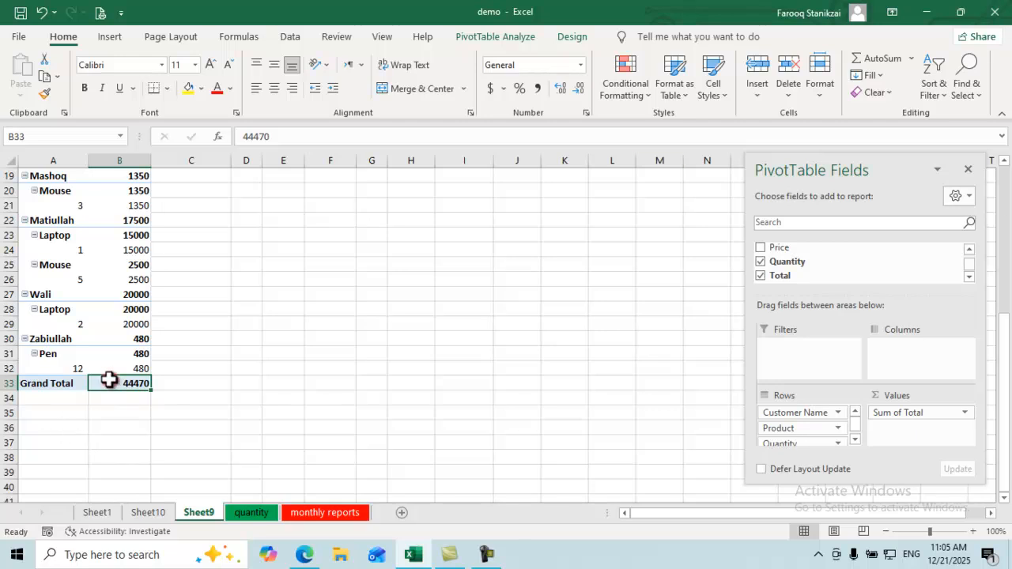
scroll(162, 380, up, 3)
scroll(163, 380, down, 4)
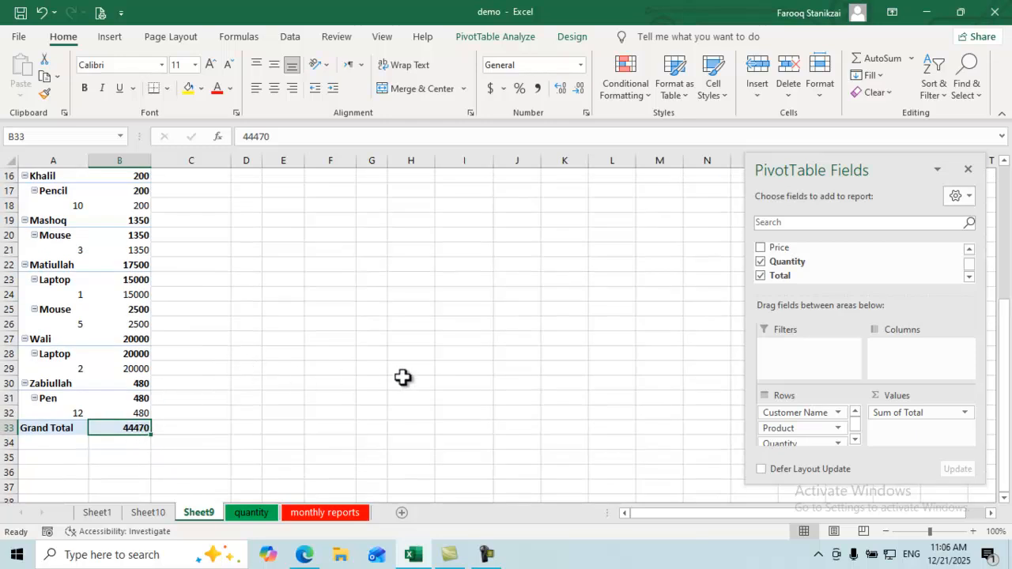
scroll(392, 375, up, 5)
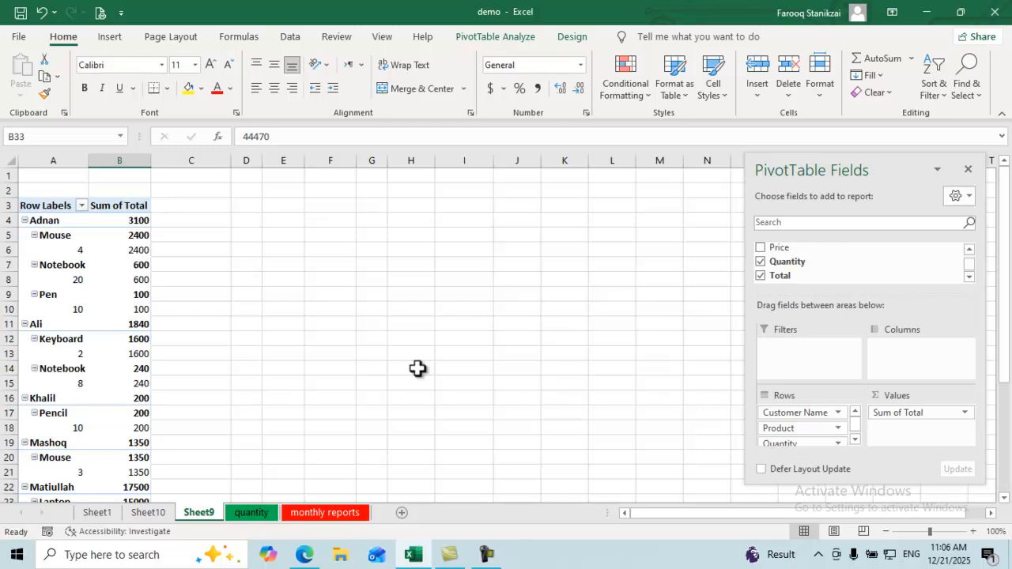
Step: Add the Province field to the PivotTable's Filters area
click(969, 250)
click(969, 250)
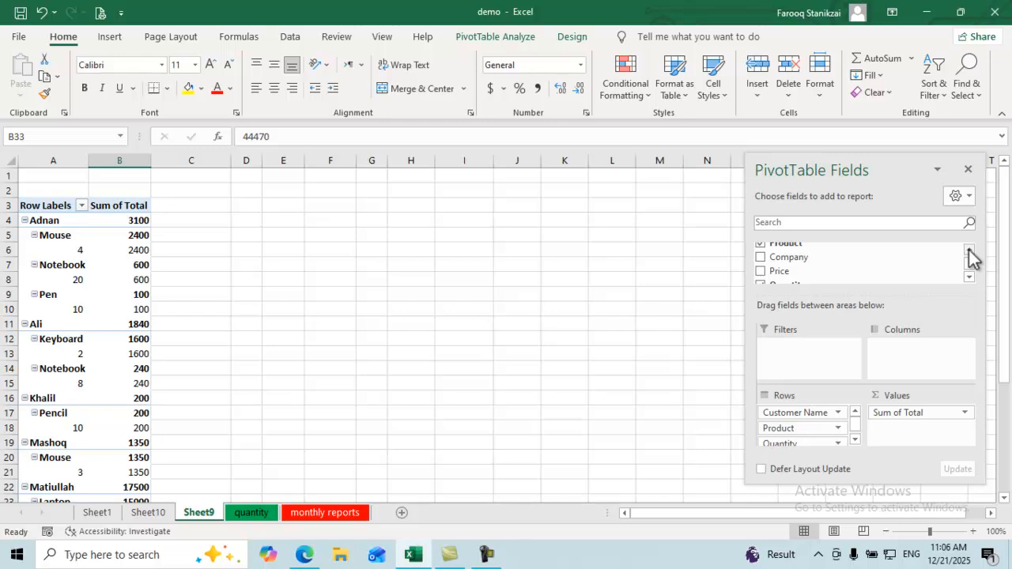
click(969, 250)
click(969, 250)
click(969, 250)
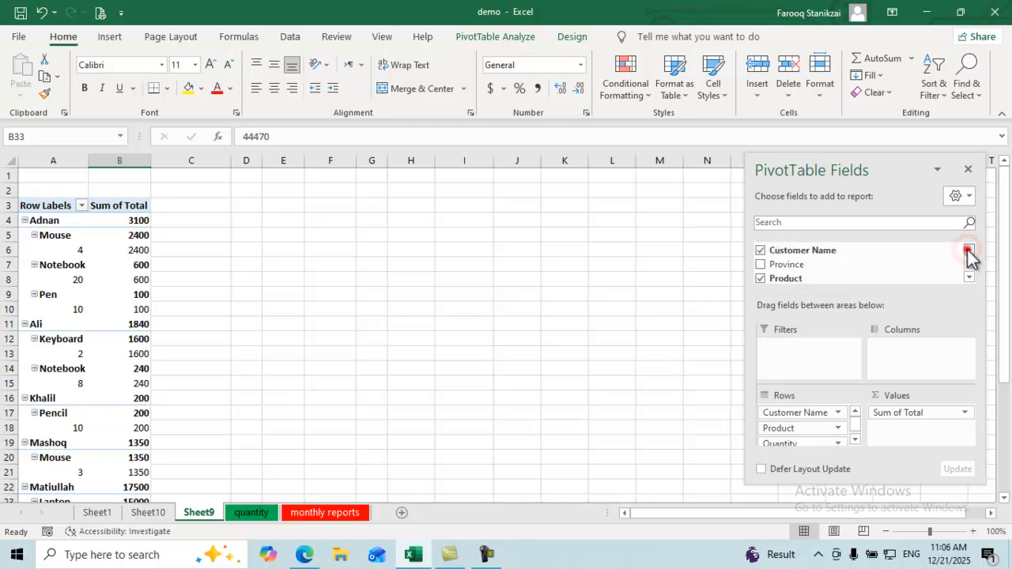
drag(785, 264, 816, 358)
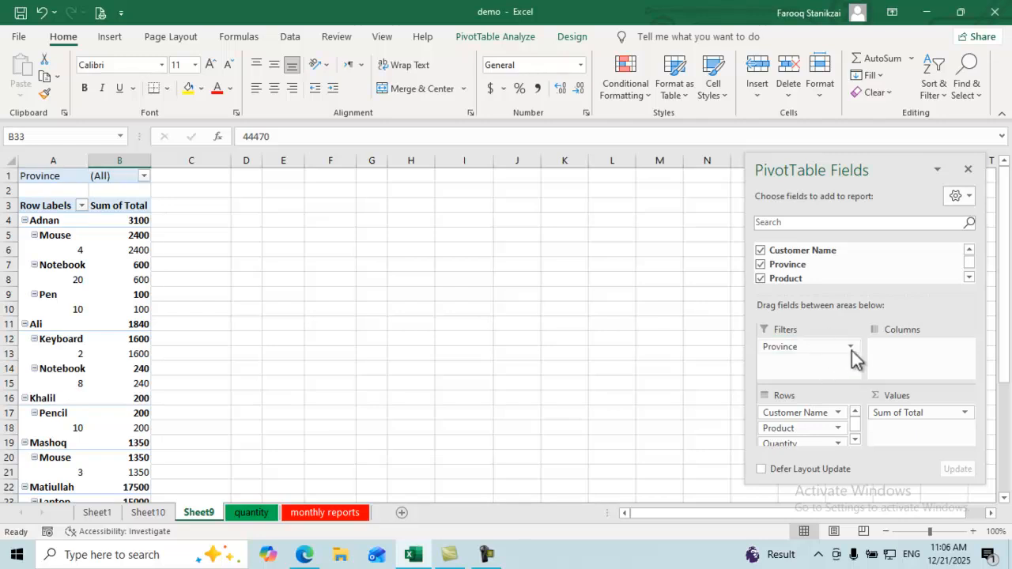
Step: Try Province in the Columns area, check the Kunor, Laghman and Nangarhar columns, and return the field to Filters
click(851, 349)
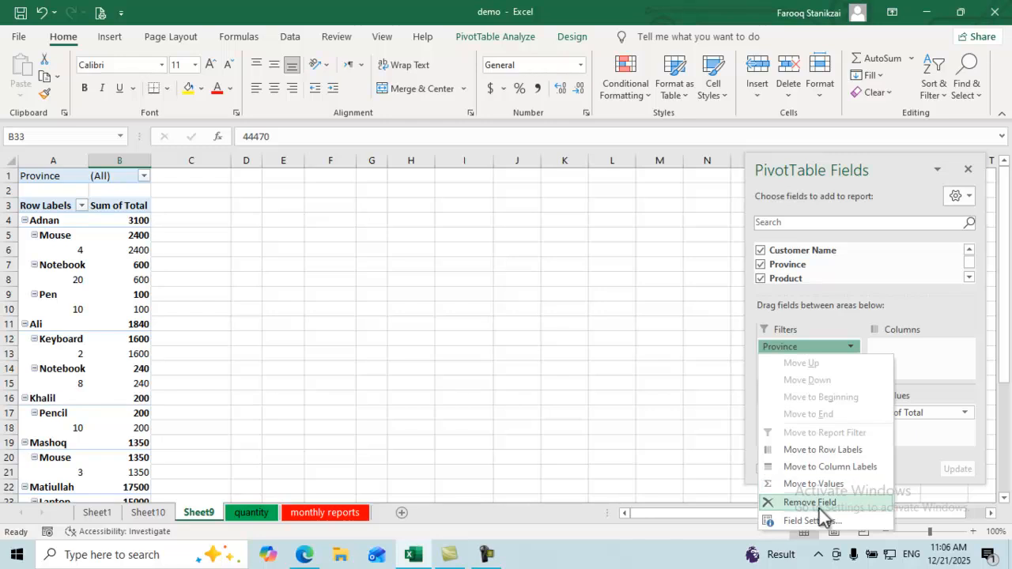
click(815, 468)
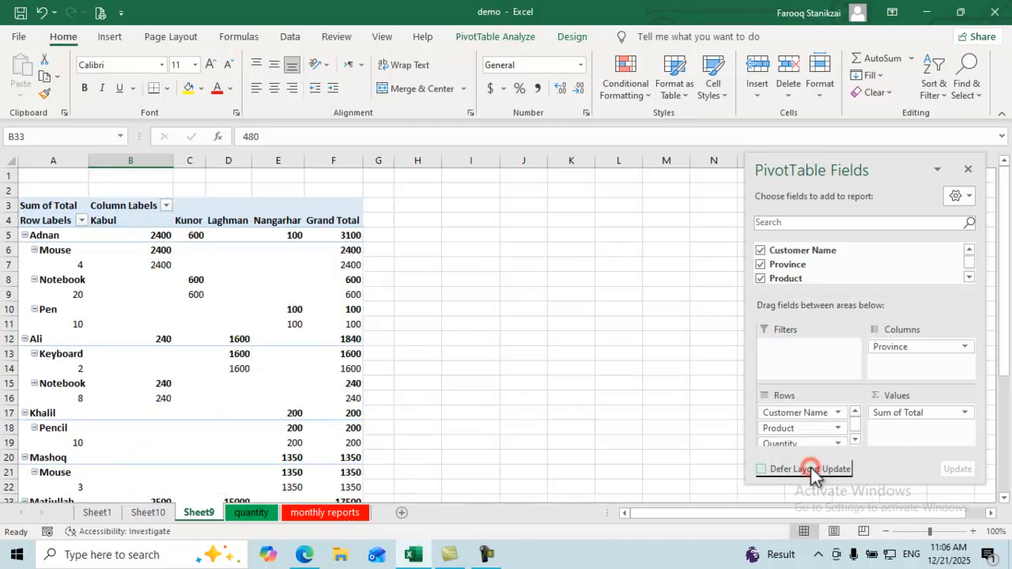
click(187, 213)
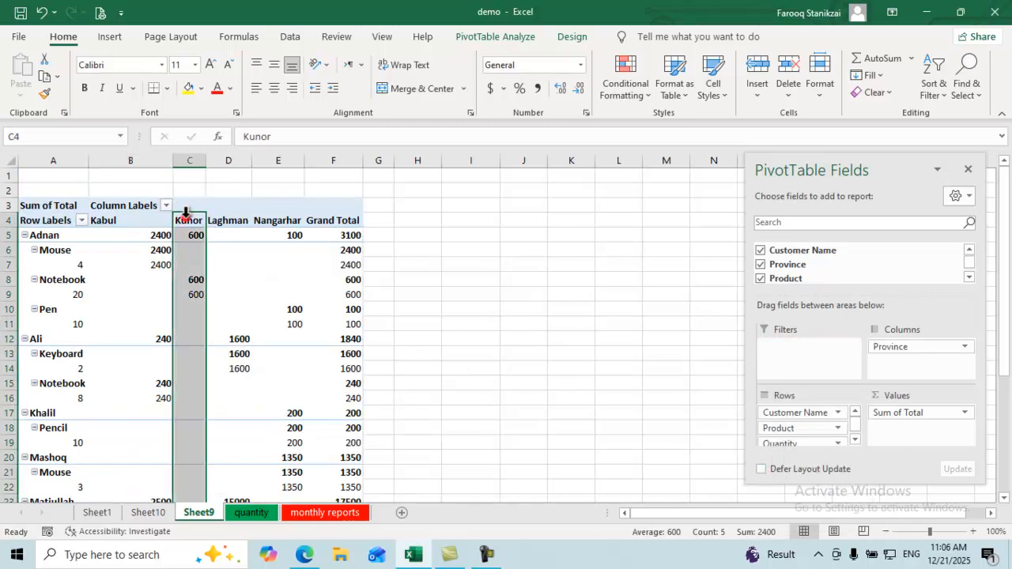
click(237, 160)
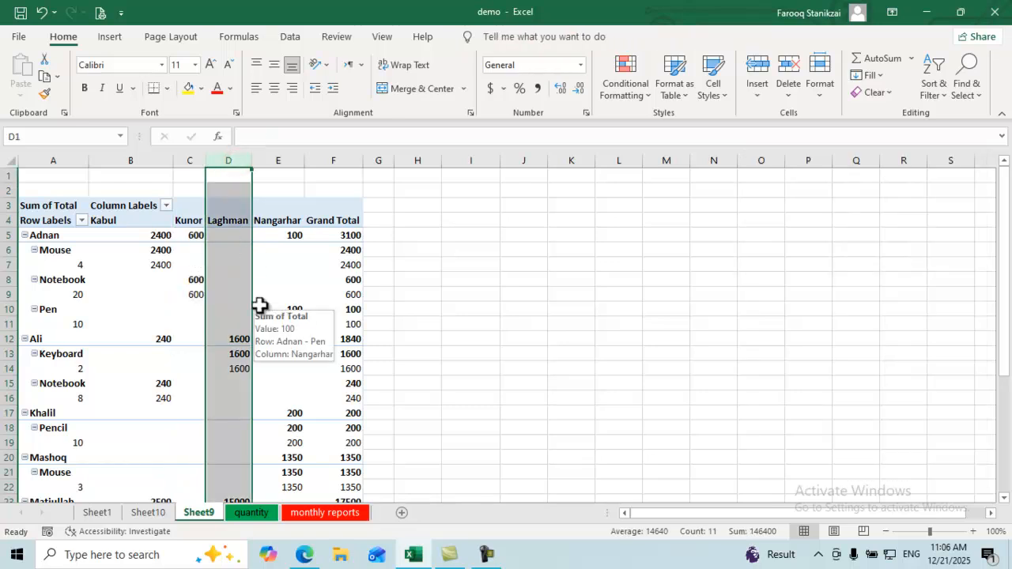
scroll(260, 305, down, 3)
scroll(260, 305, up, 3)
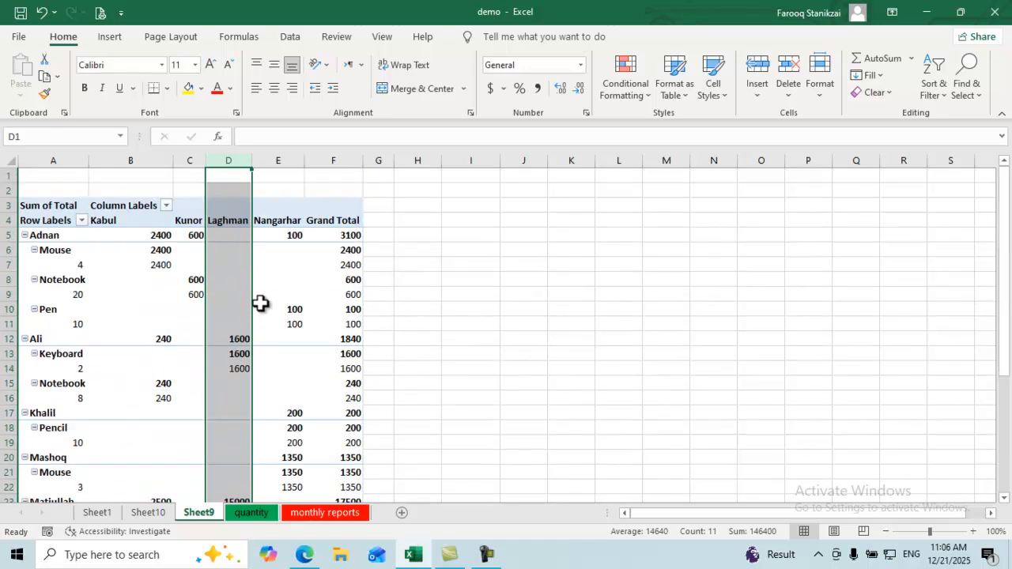
click(281, 161)
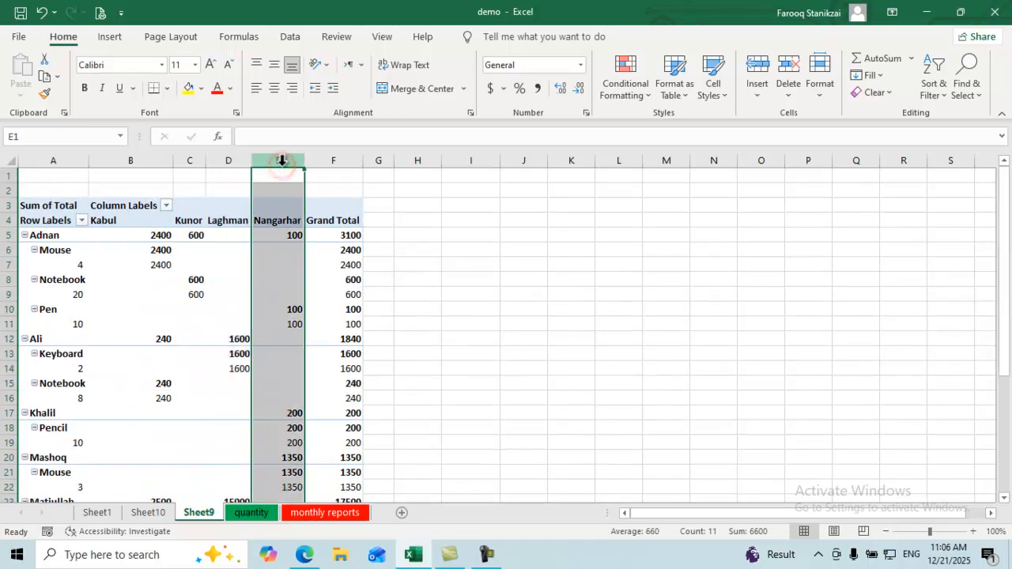
click(210, 293)
click(237, 221)
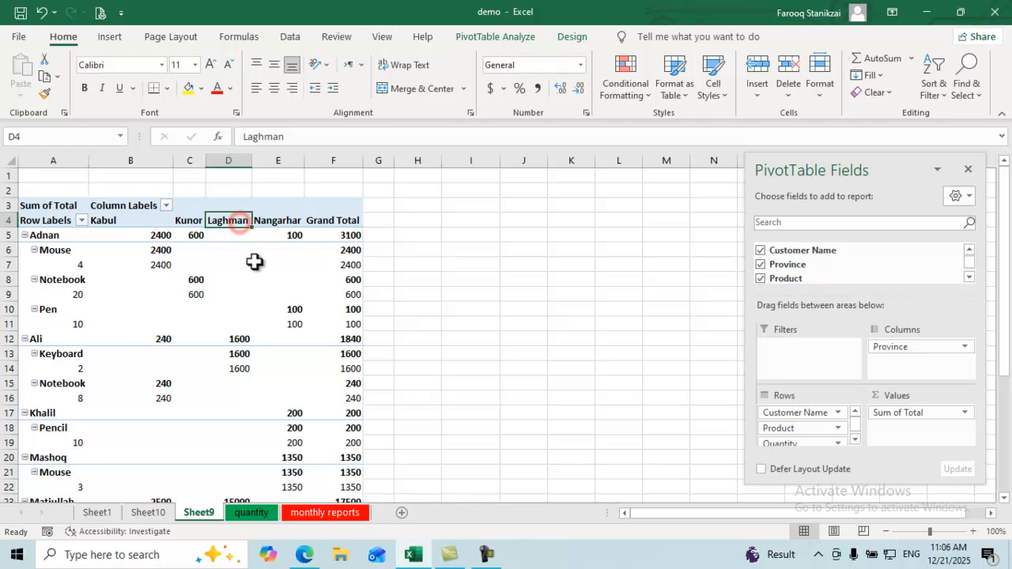
drag(892, 348, 812, 350)
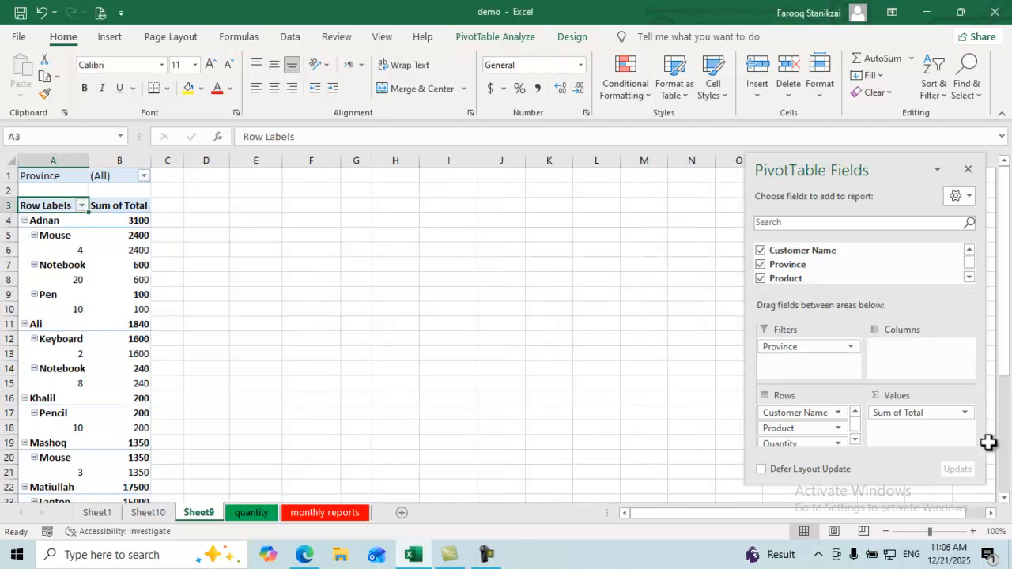
Step: Filter the report to the Kabul province and check the customers' product and quantity rows
click(144, 175)
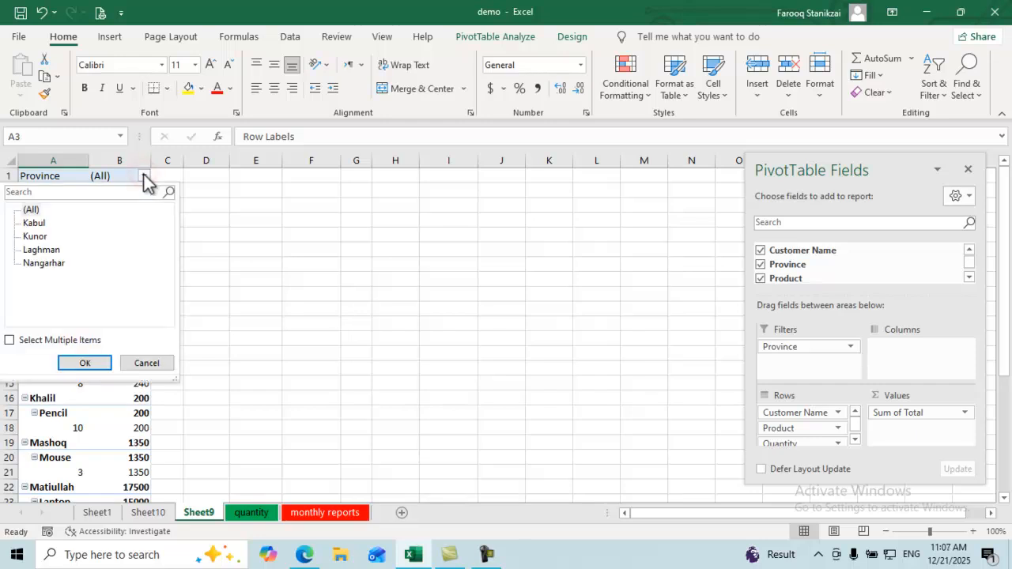
click(35, 223)
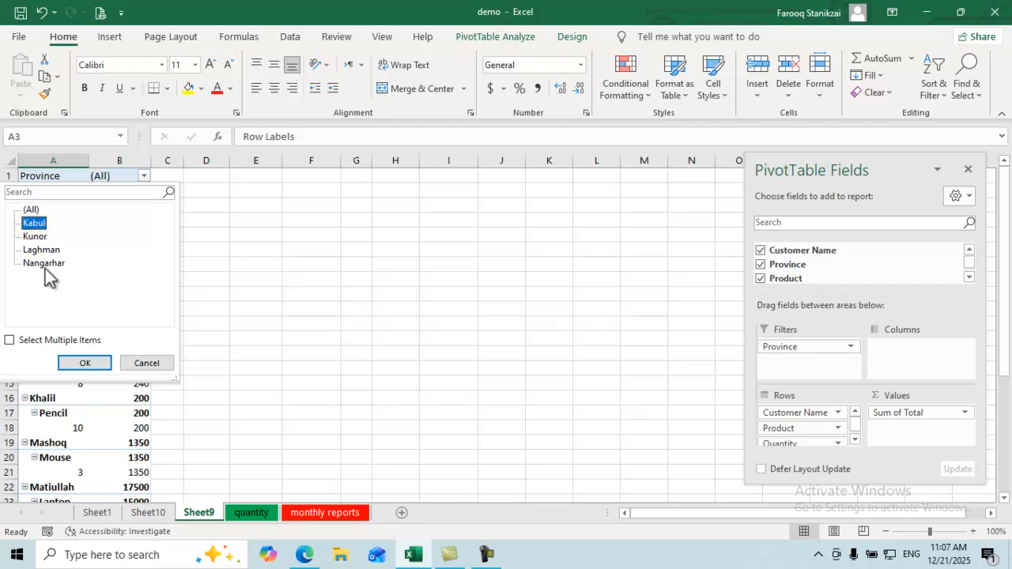
click(65, 366)
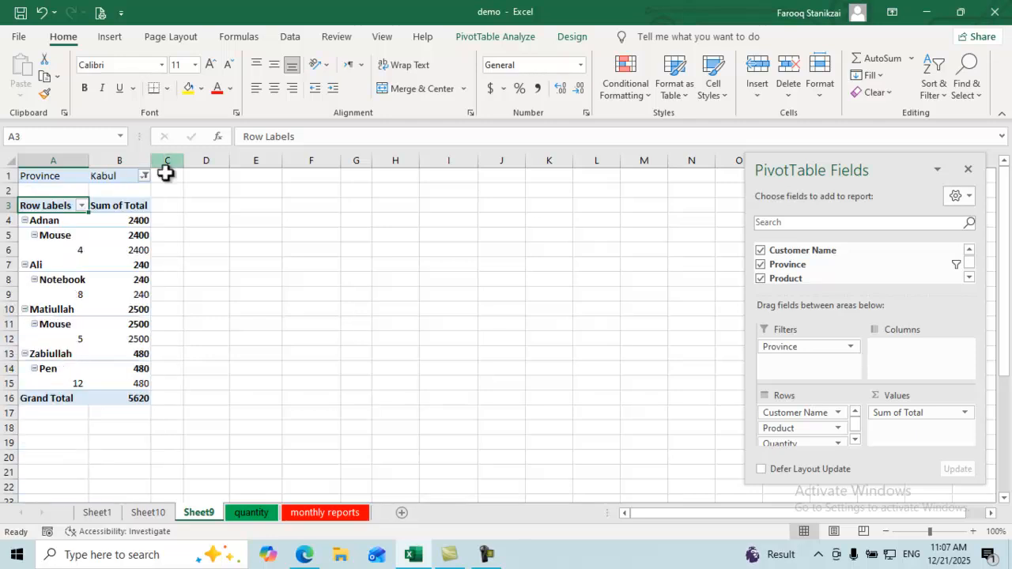
click(99, 222)
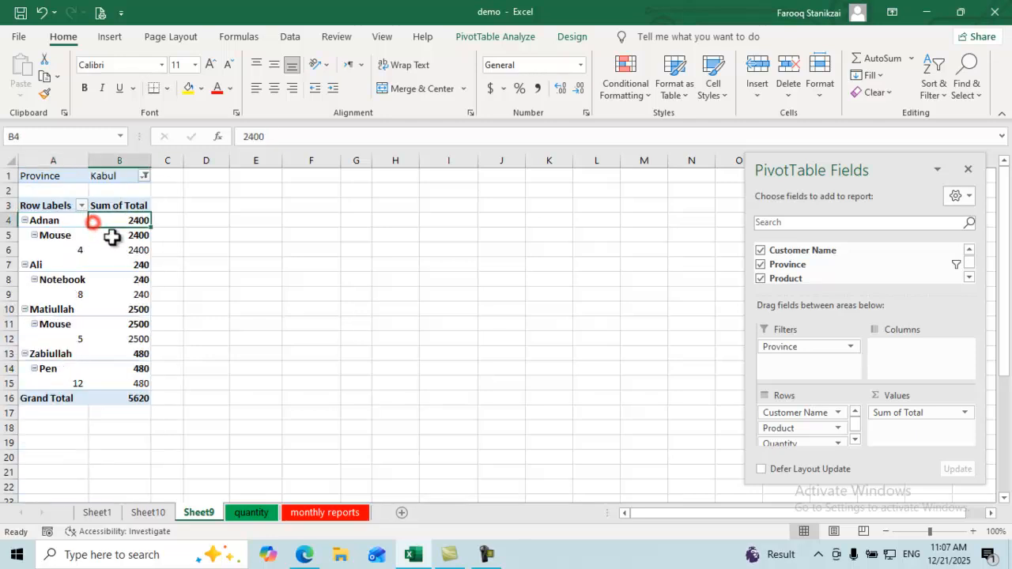
click(99, 237)
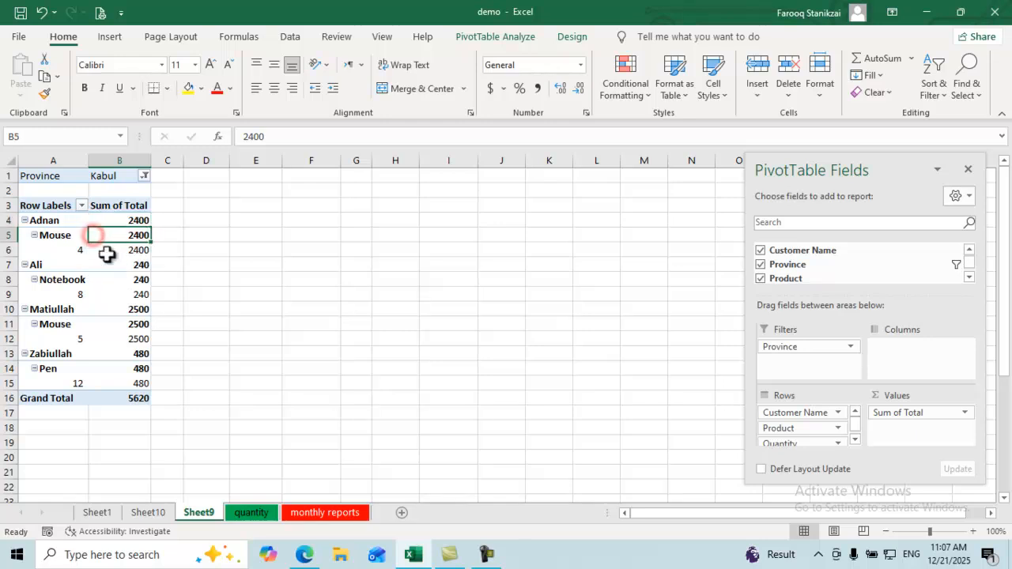
click(103, 250)
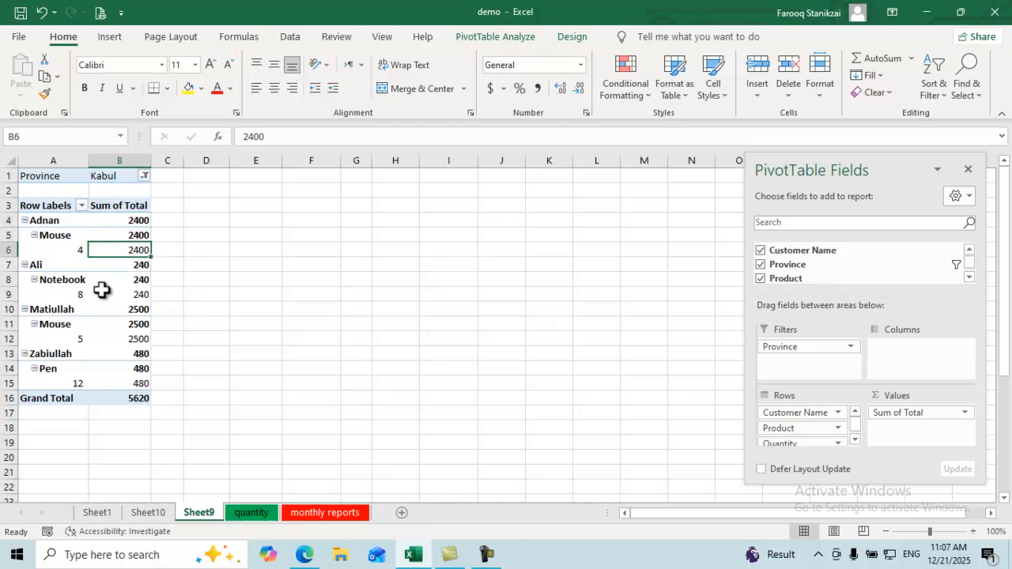
click(79, 266)
click(98, 281)
click(101, 338)
click(104, 387)
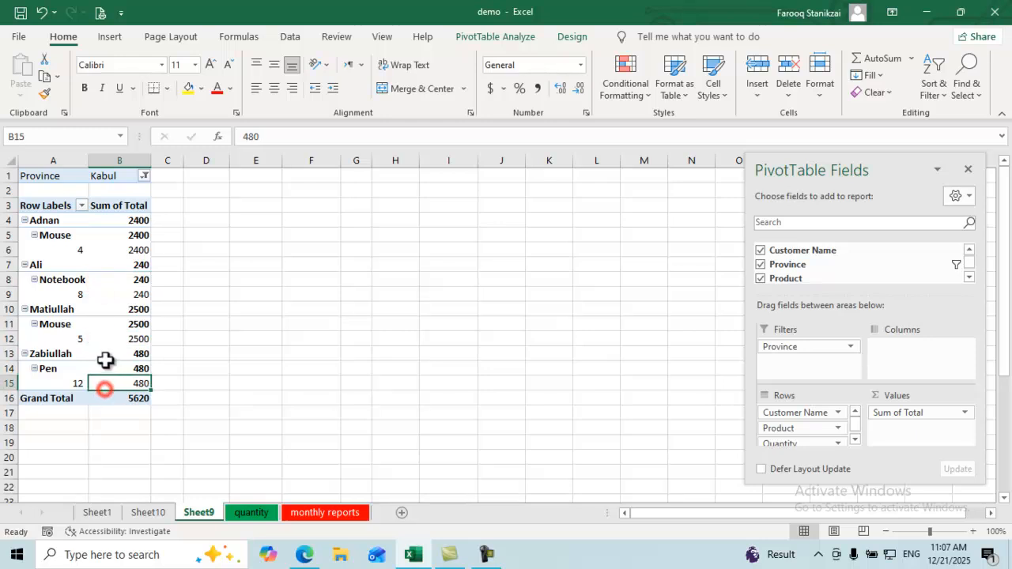
Step: Reset the Province report filter to (All)
click(144, 177)
click(35, 209)
click(82, 365)
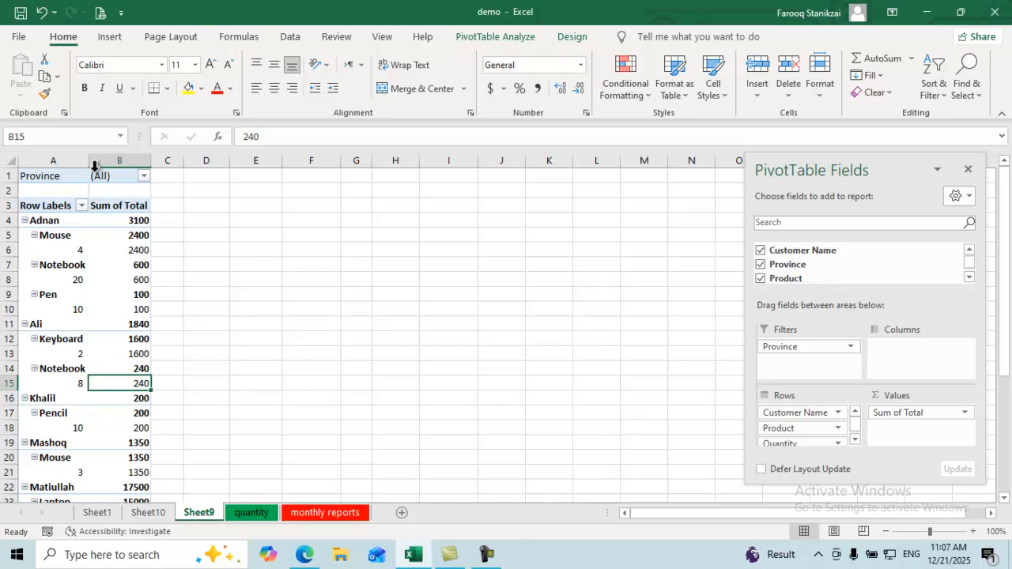
Step: Filter the report to multiple provinces, Kabul and Nangarhar, and check the customer rows and Grand Total
click(144, 178)
click(38, 237)
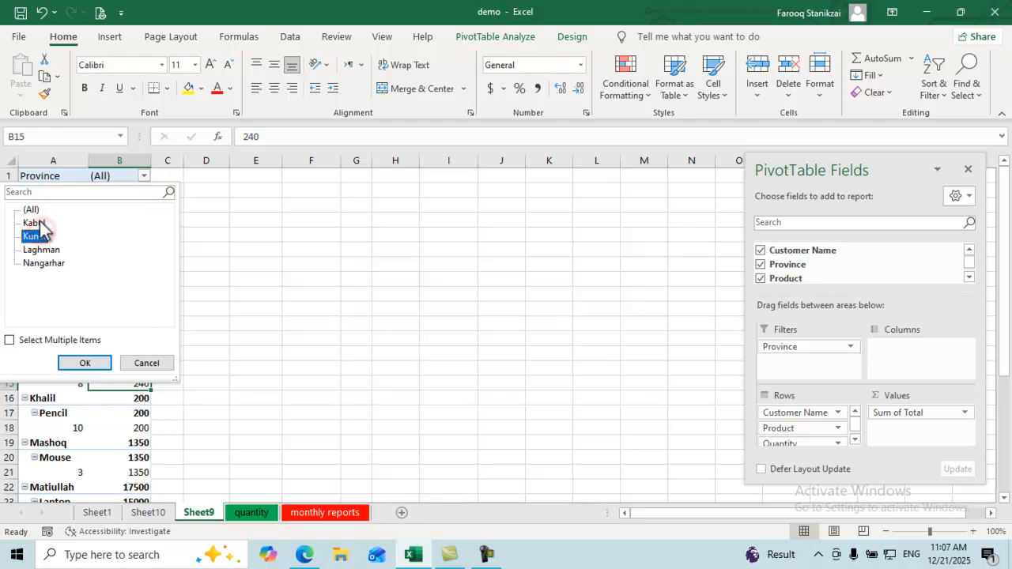
click(36, 223)
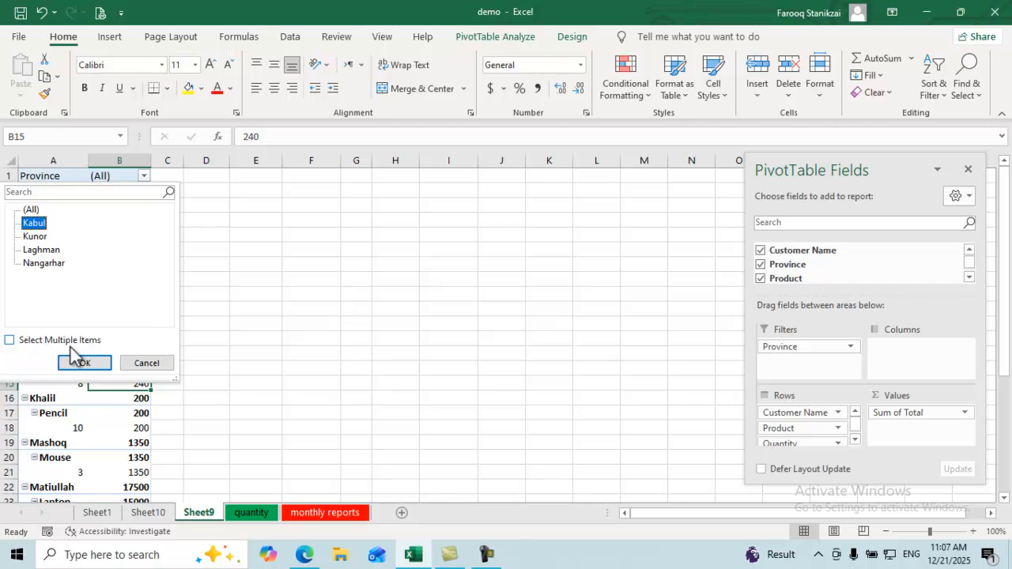
click(10, 341)
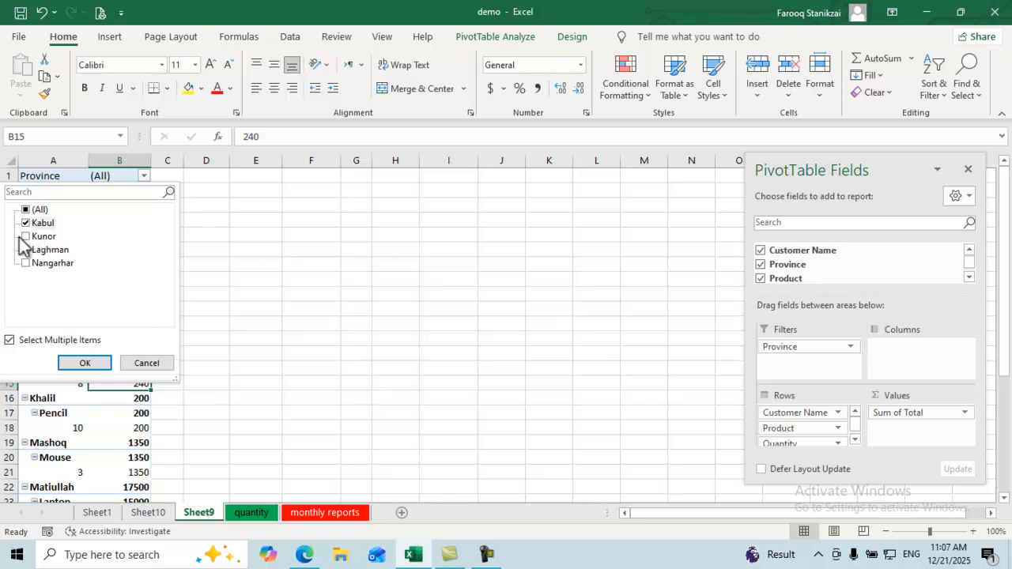
click(27, 263)
click(27, 266)
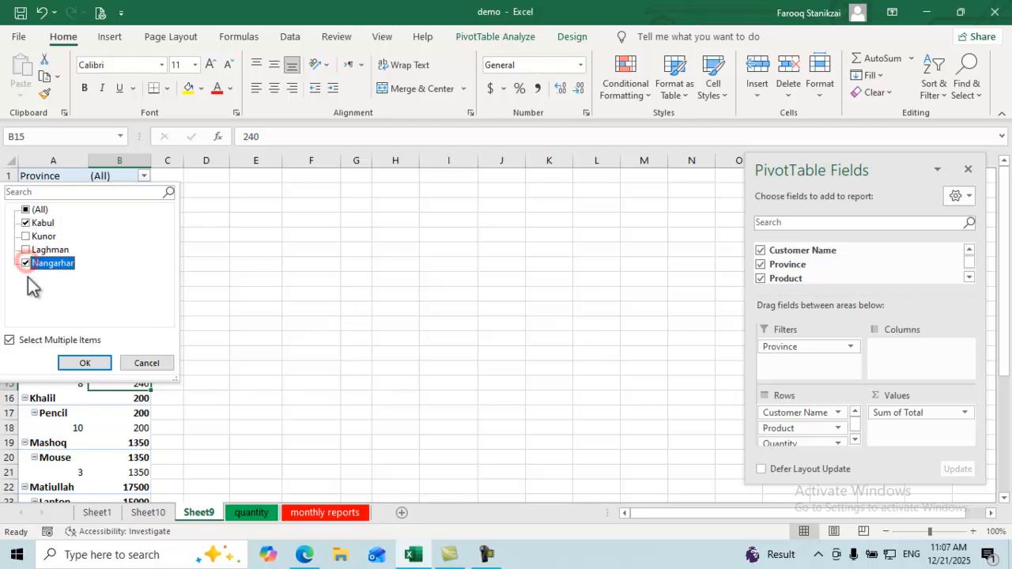
click(84, 363)
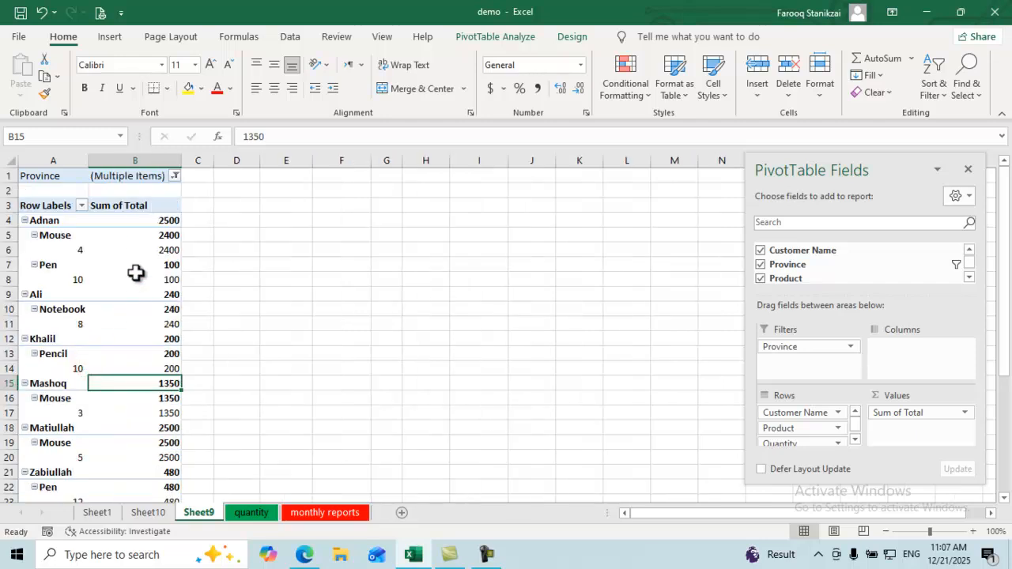
scroll(167, 365, down, 2)
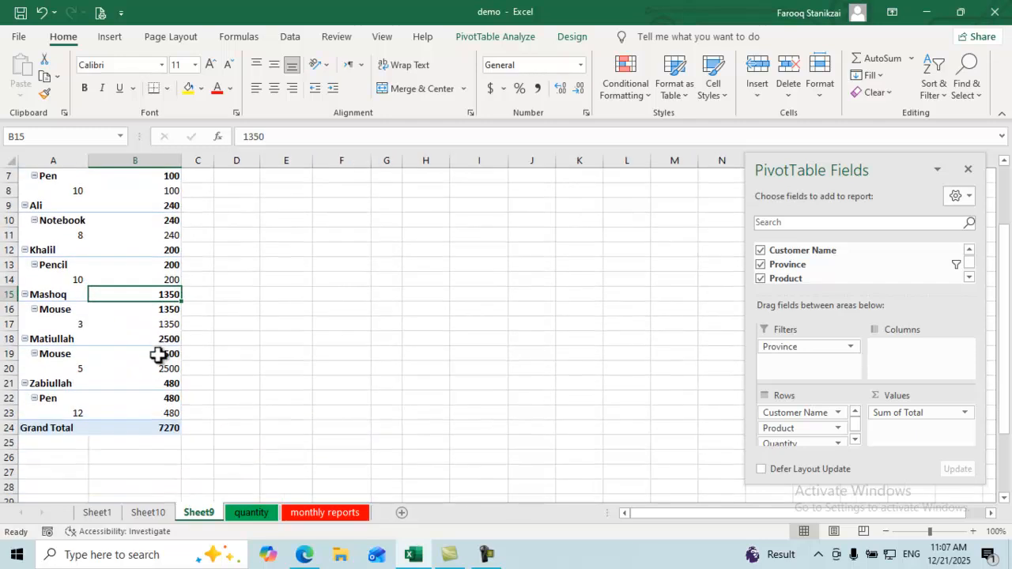
click(156, 426)
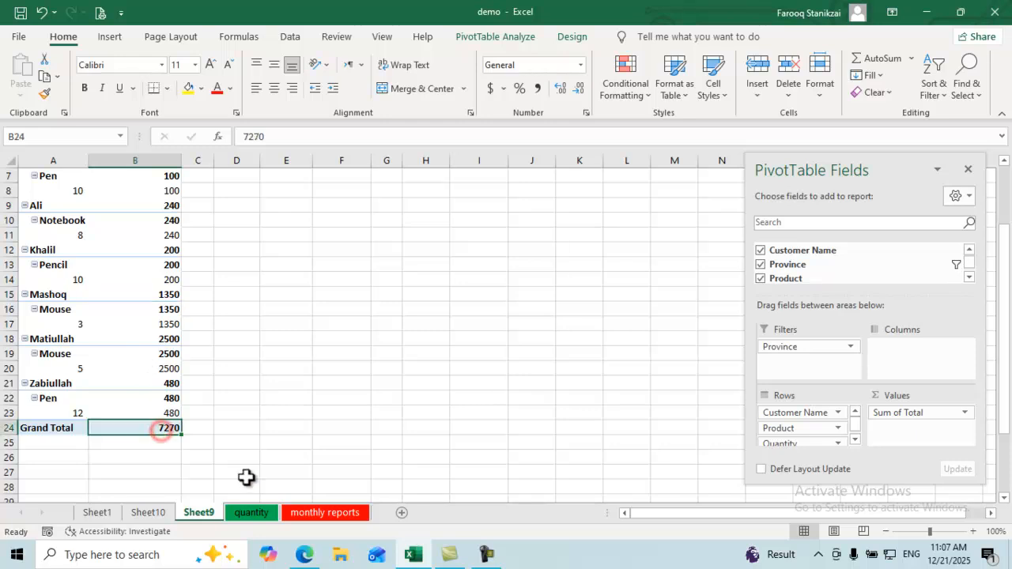
scroll(181, 380, up, 2)
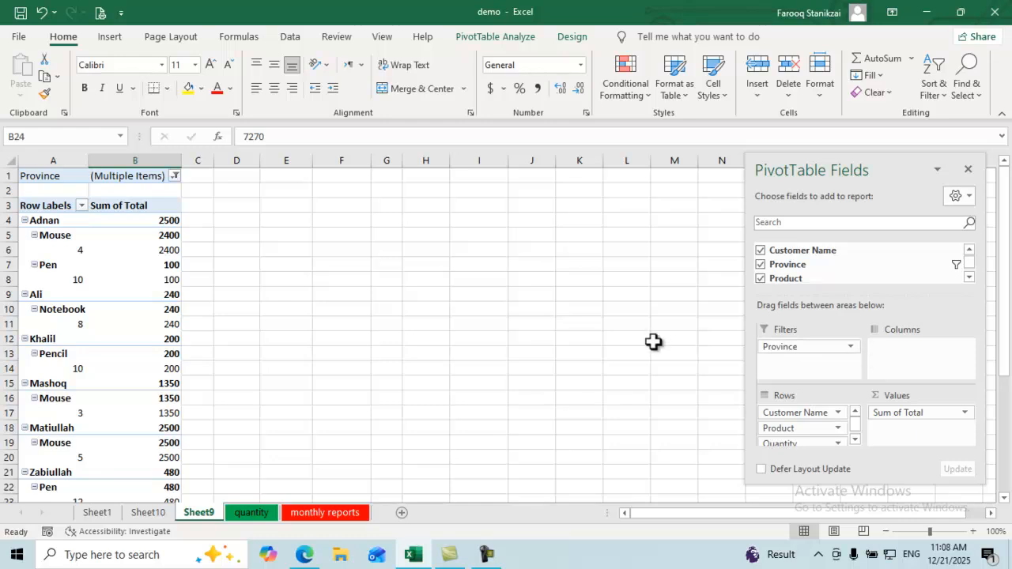
Step: Add the Date field to the PivotTable's Columns area
click(972, 250)
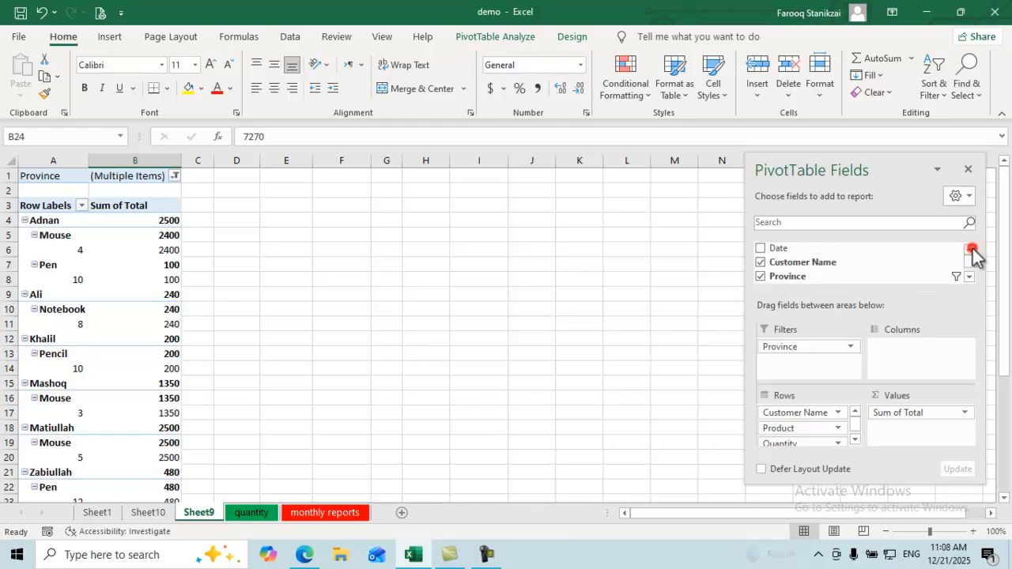
drag(780, 252, 904, 366)
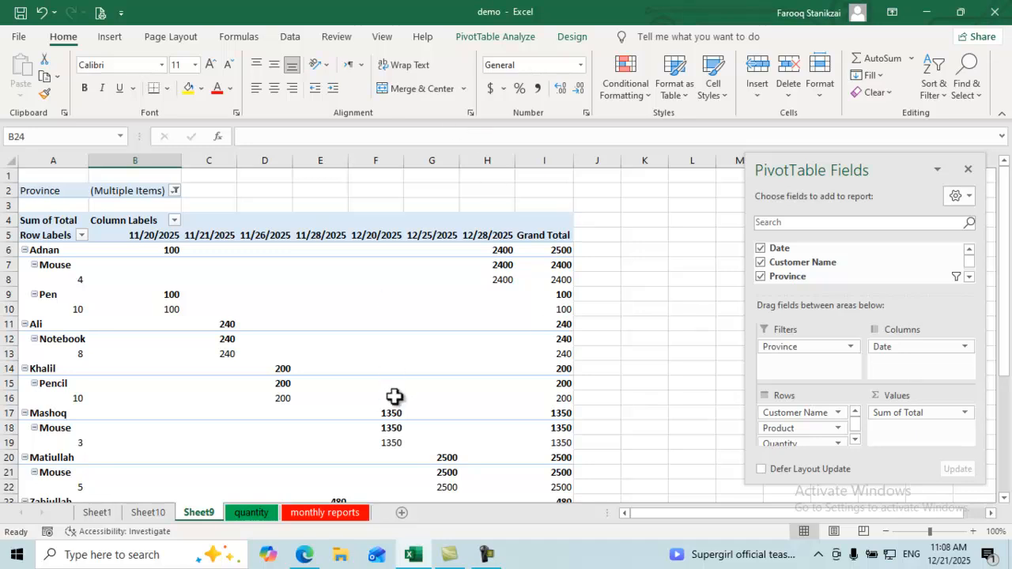
click(898, 346)
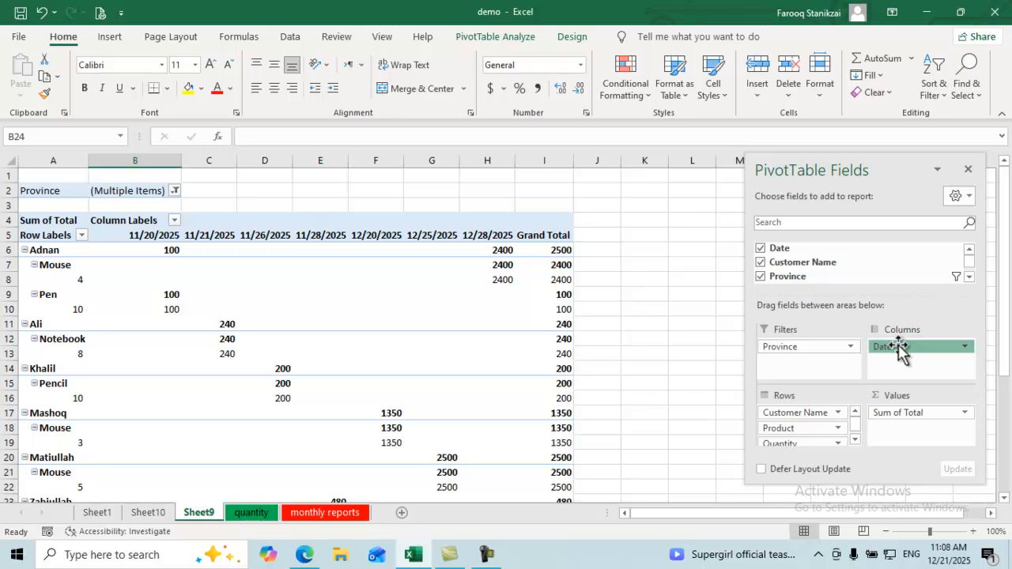
Step: Move the Date field from Columns to Filters and limit the Date filter to 11/20/2025, 11/21/2025, 11/26/2025 and 11/28/2025
drag(899, 348, 800, 369)
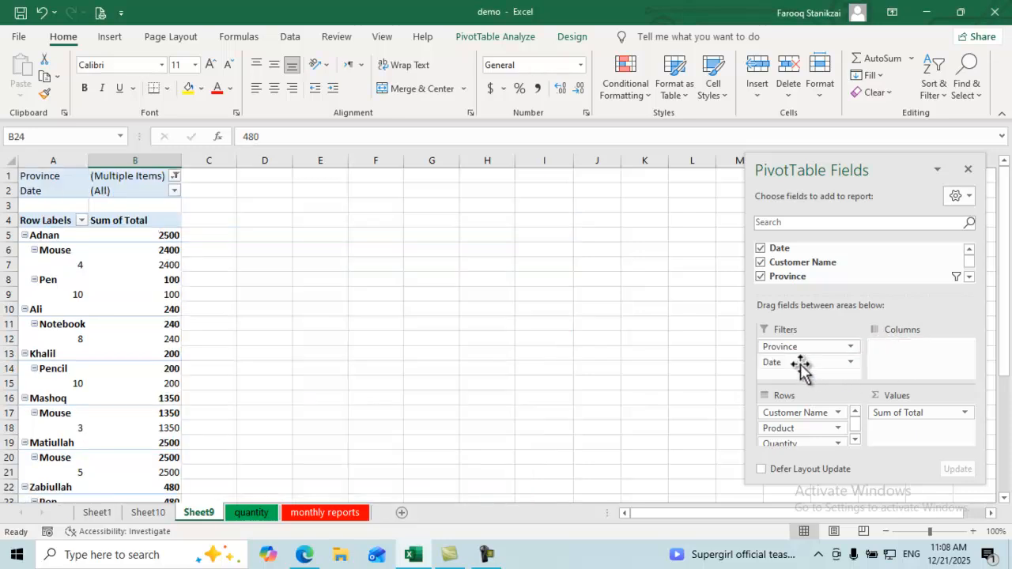
click(174, 192)
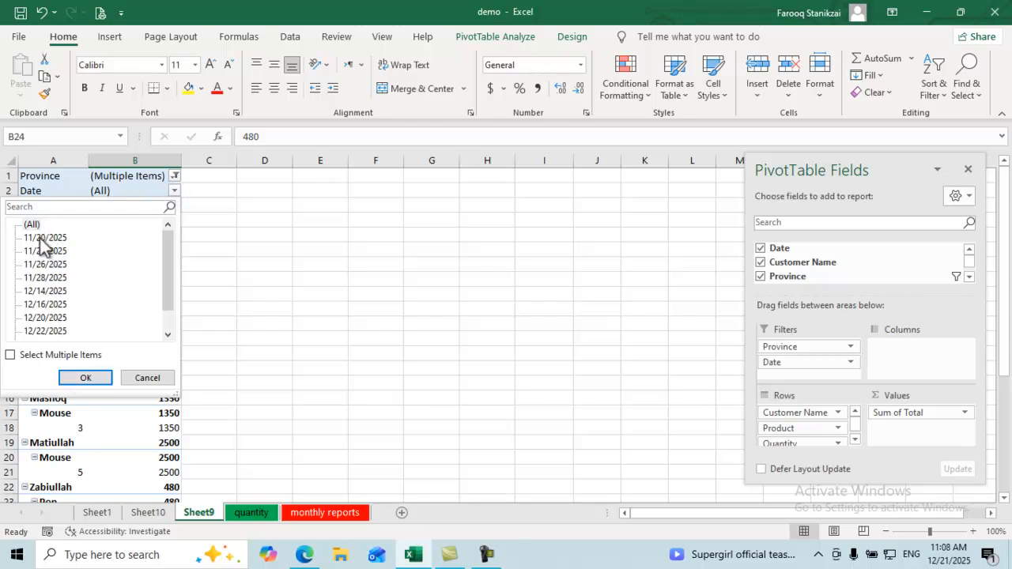
click(10, 355)
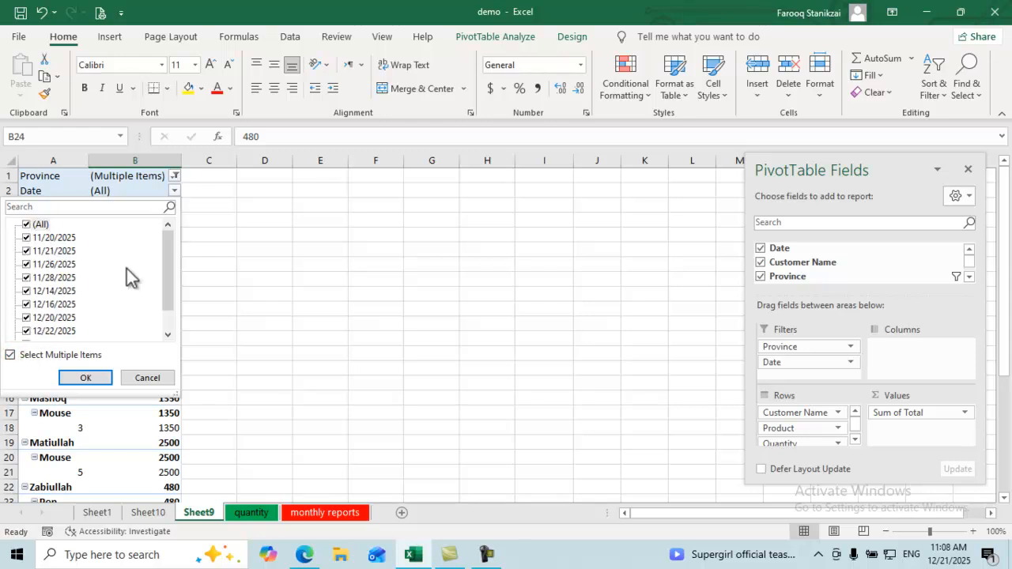
drag(163, 283, 166, 314)
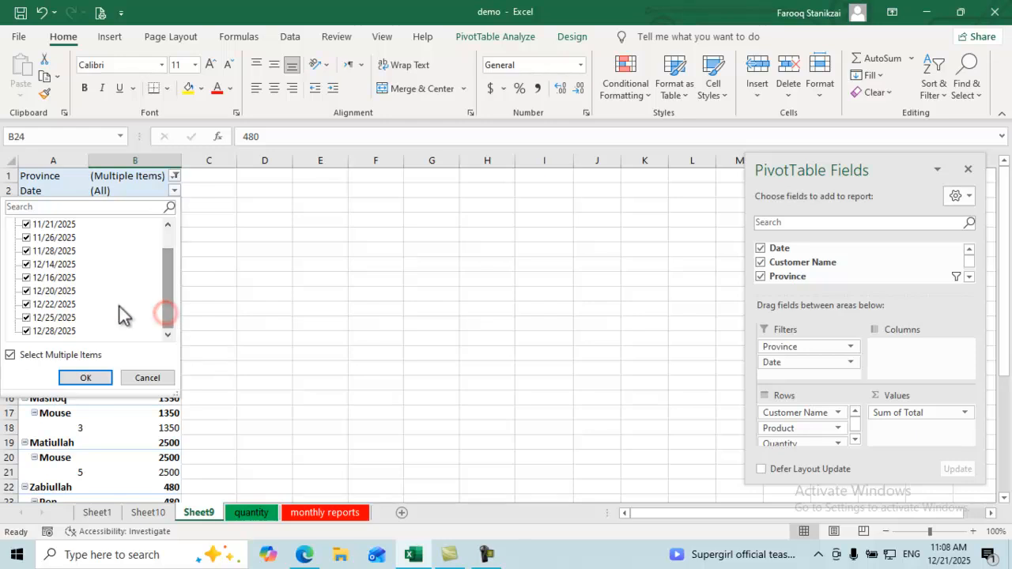
click(25, 264)
click(26, 277)
click(26, 291)
click(25, 304)
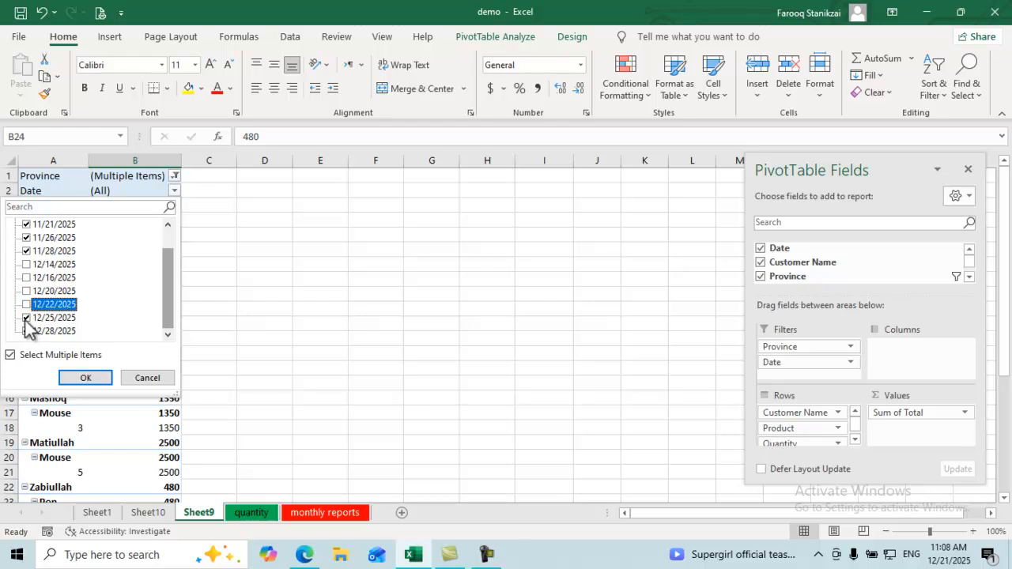
click(25, 317)
click(25, 331)
drag(171, 309, 170, 256)
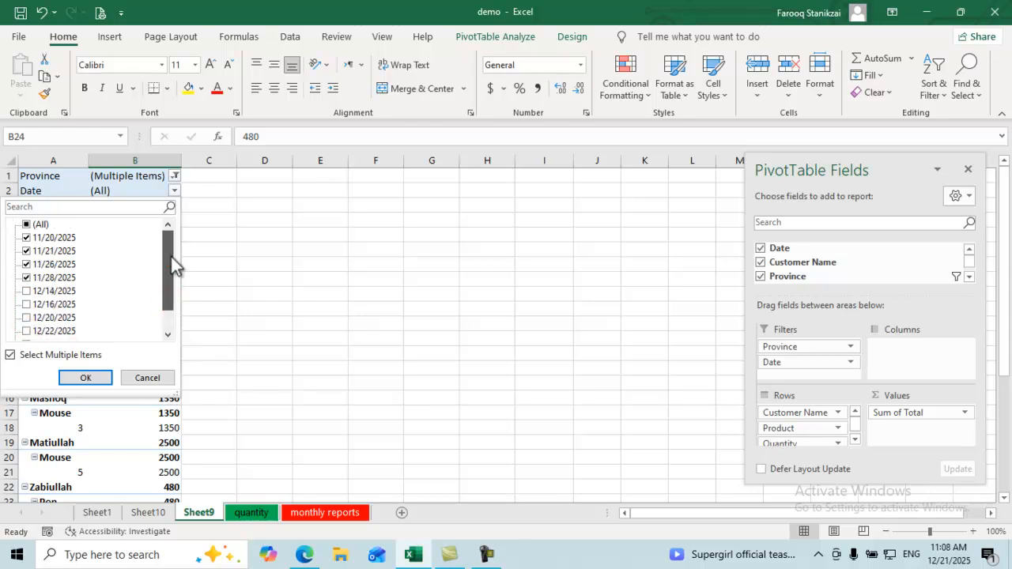
click(100, 378)
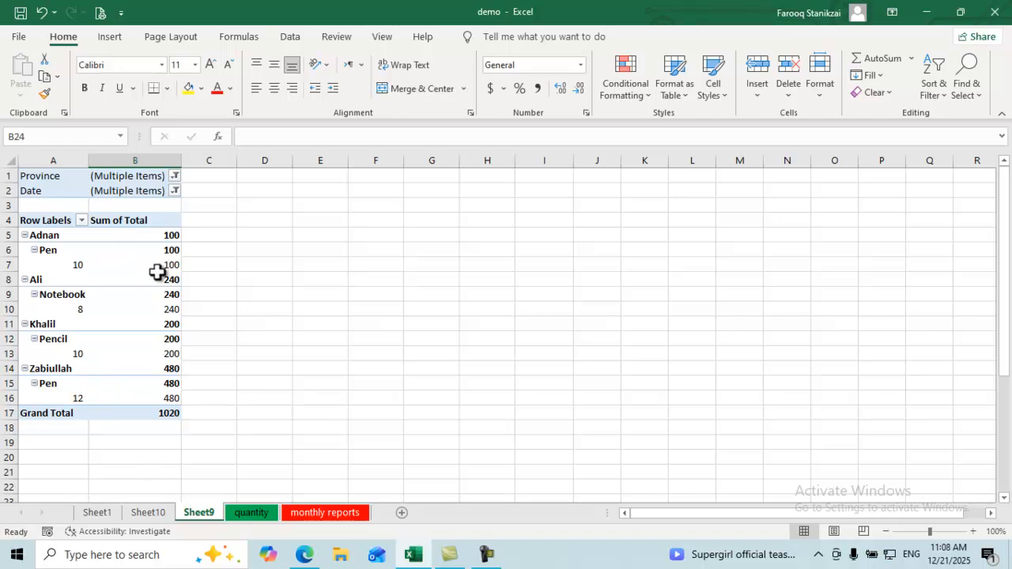
Step: Check the customer rows and the Grand Total of the date-filtered report
mouse_move(157, 271)
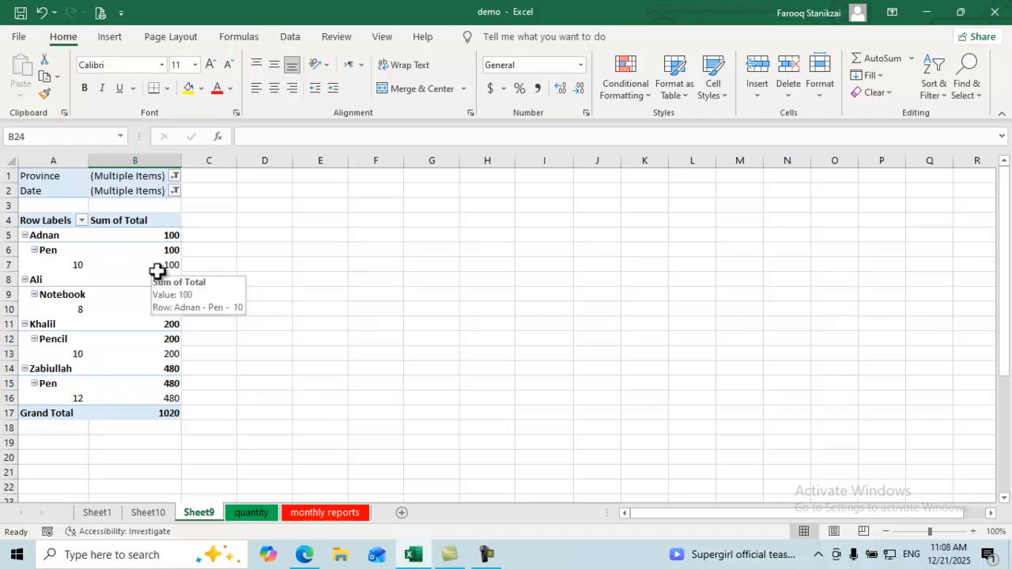
click(119, 175)
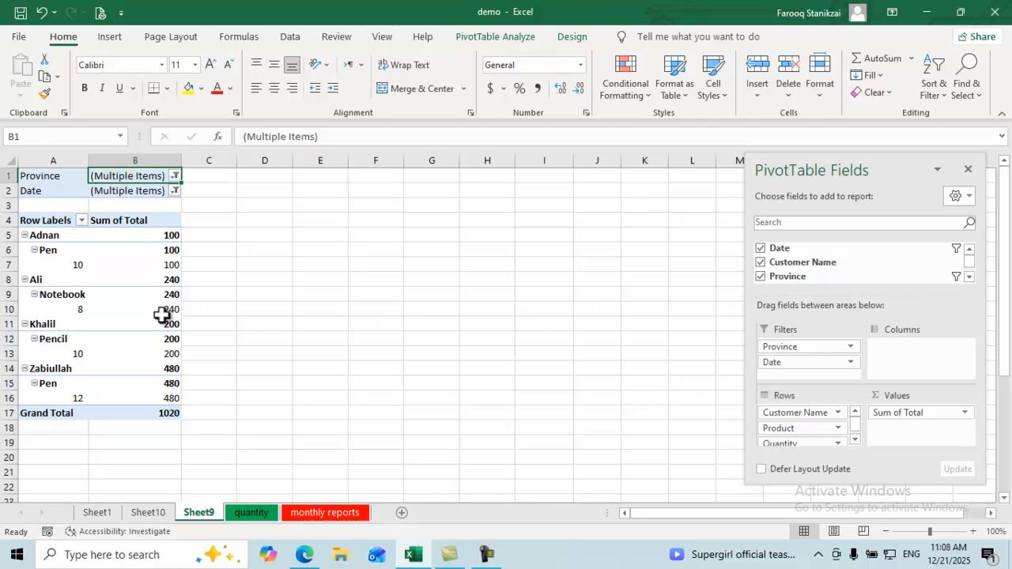
click(114, 260)
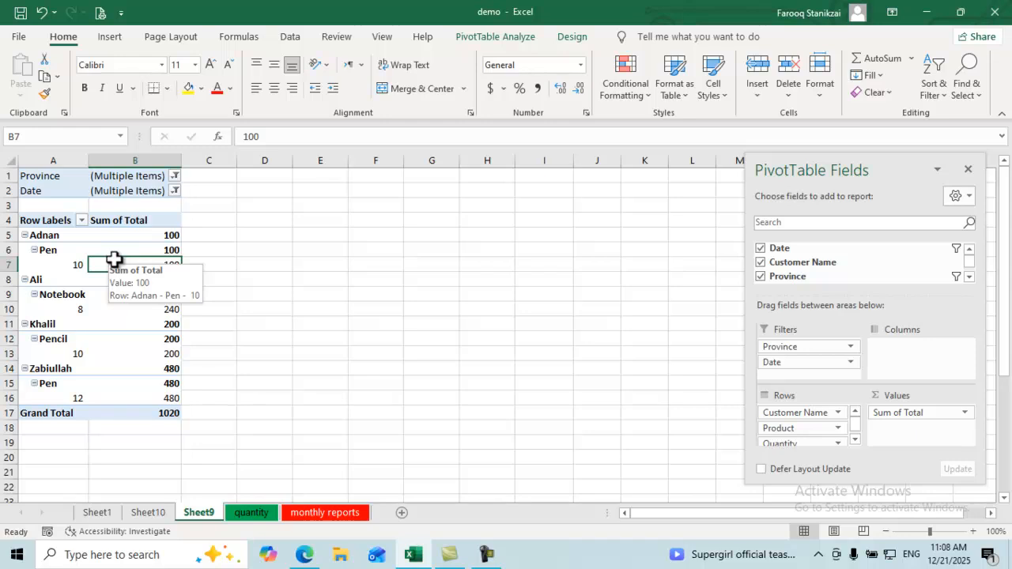
click(141, 410)
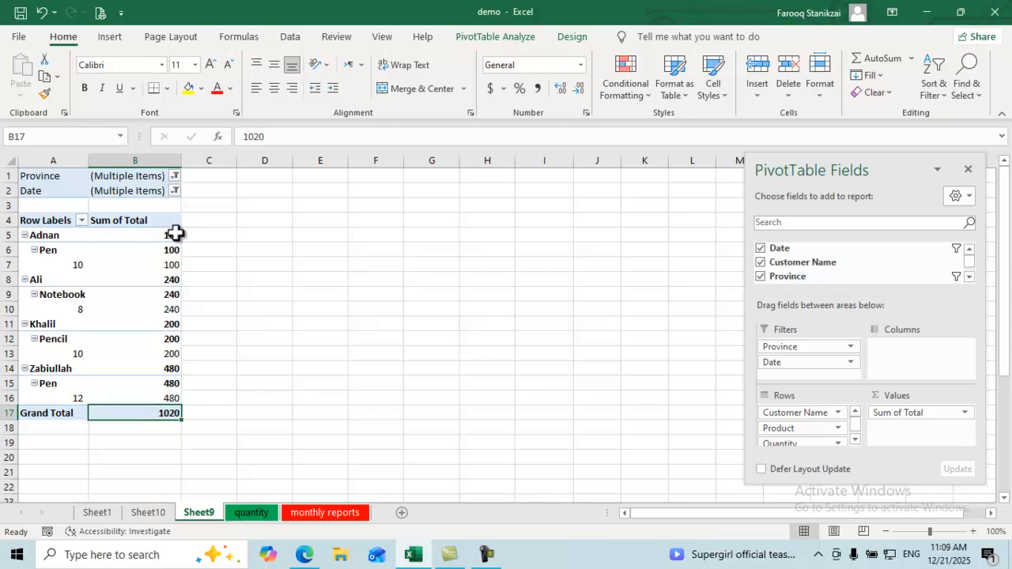
Step: Clear all the Province and Date filters from the PivotTable
click(174, 192)
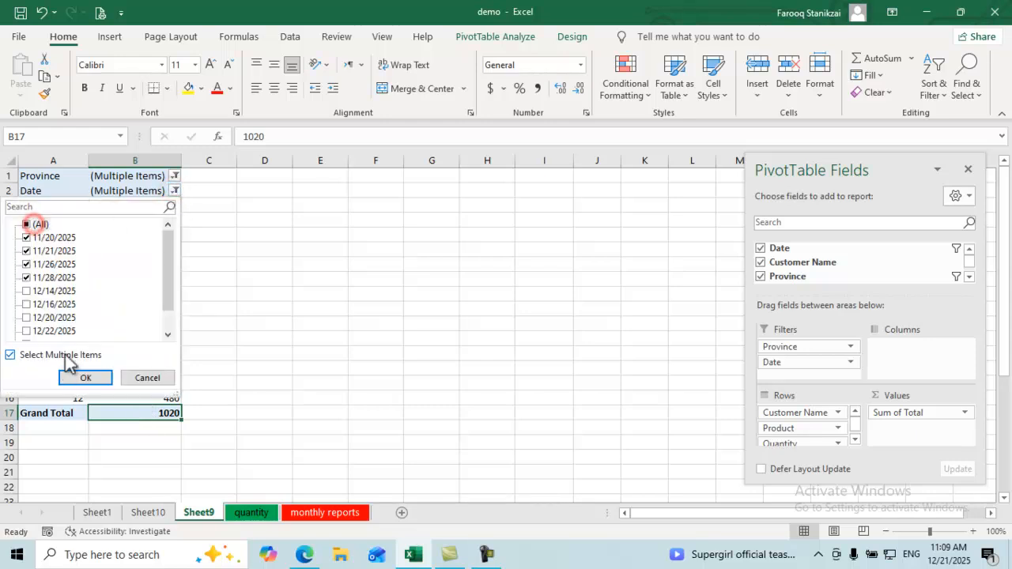
click(83, 378)
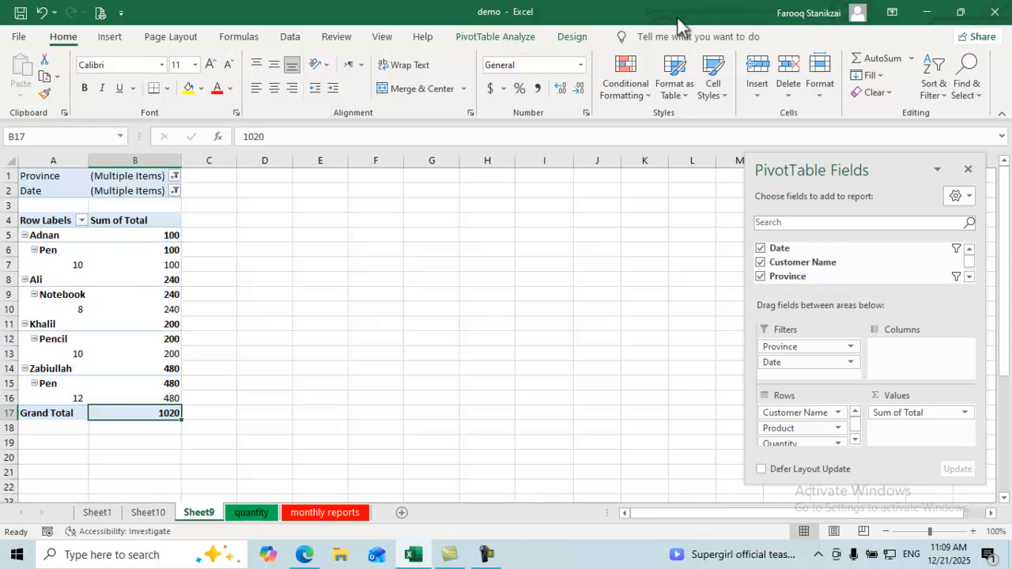
click(518, 40)
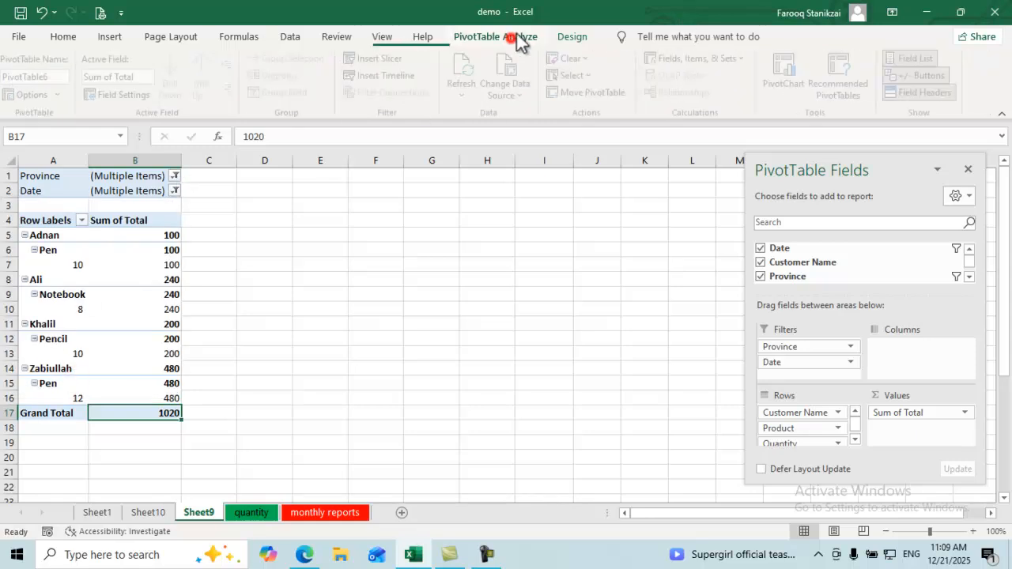
click(587, 64)
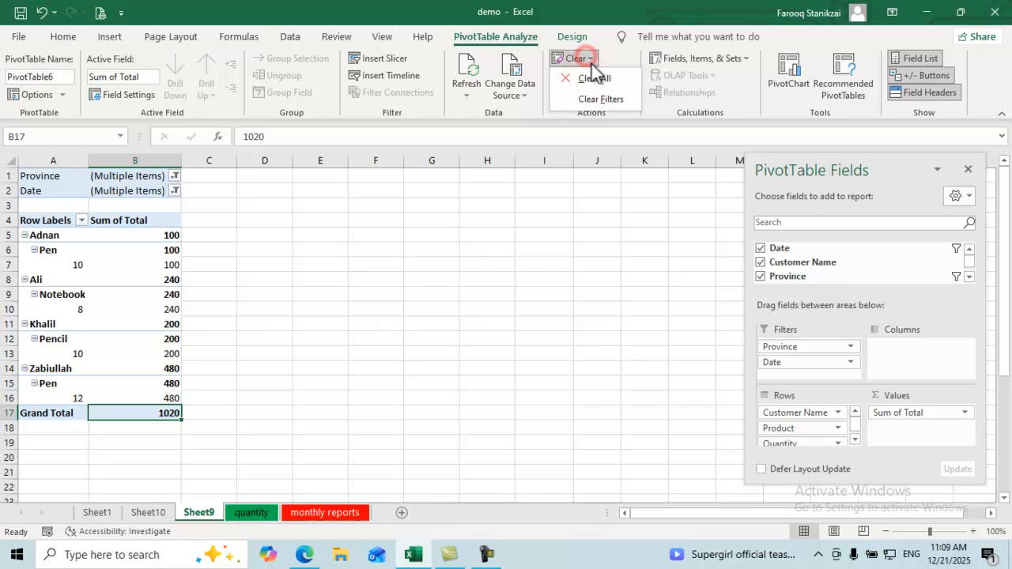
click(598, 100)
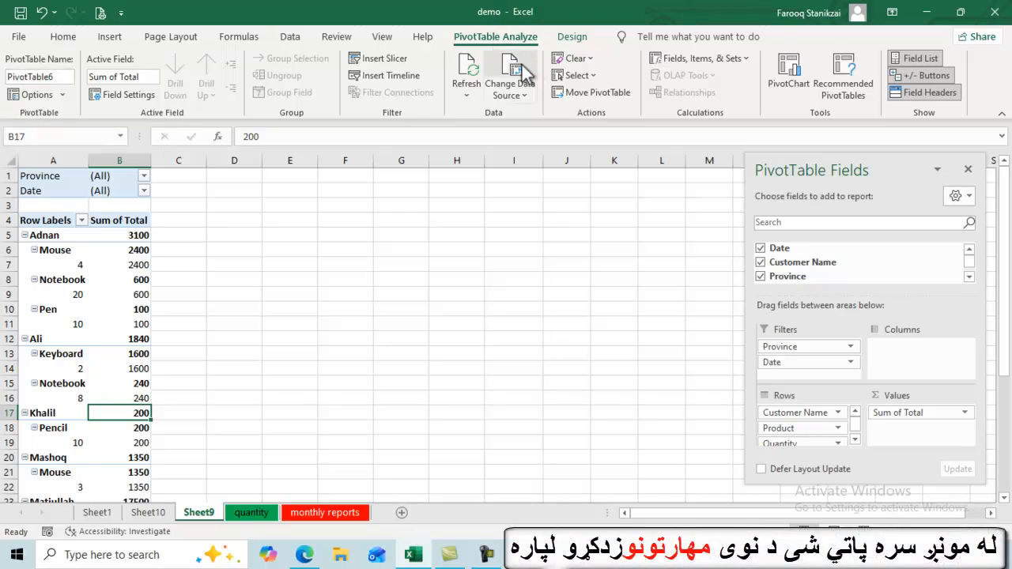
Step: Rename the PivotTable as Reports
click(54, 77)
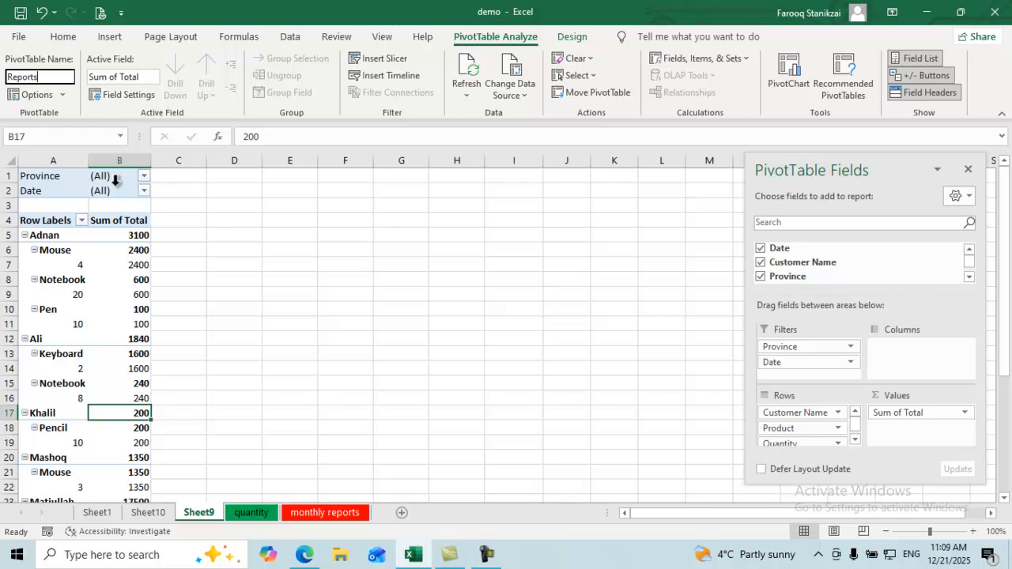
click(222, 340)
click(124, 249)
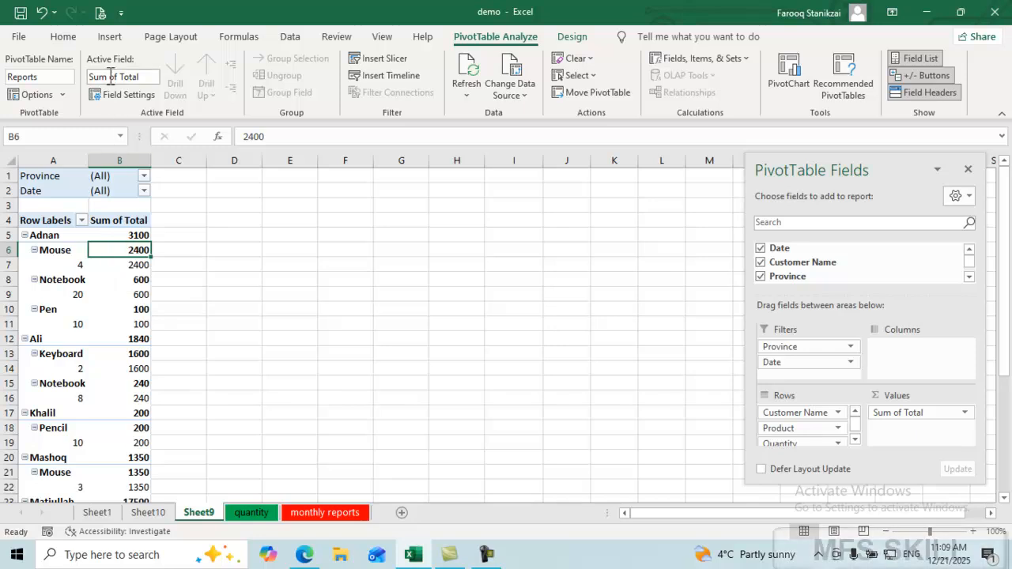
Step: Examine the value field settings of Sum of Total, trying the Count and Max summary calculations without applying them
click(119, 311)
click(56, 250)
click(120, 231)
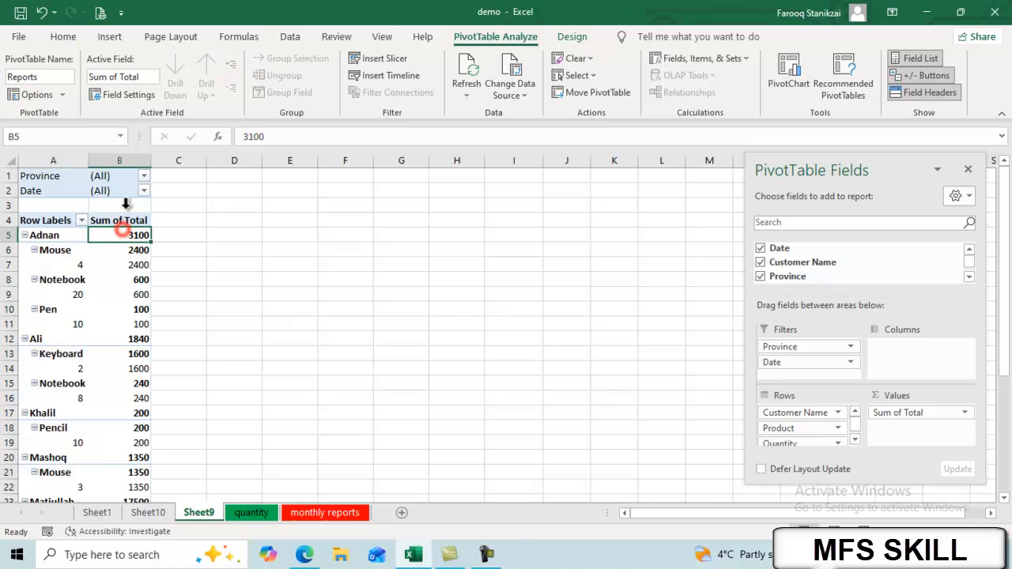
click(150, 95)
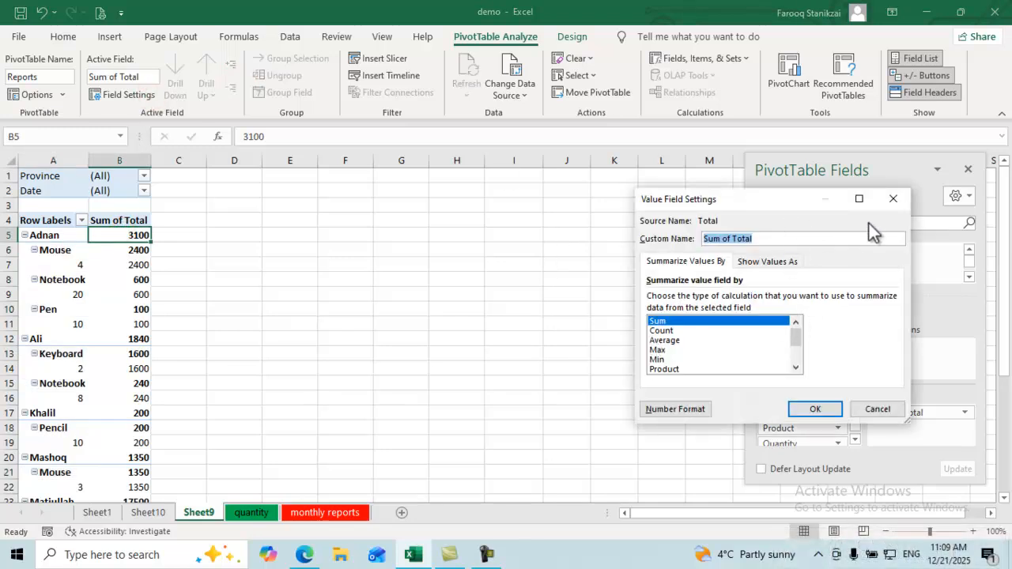
click(671, 331)
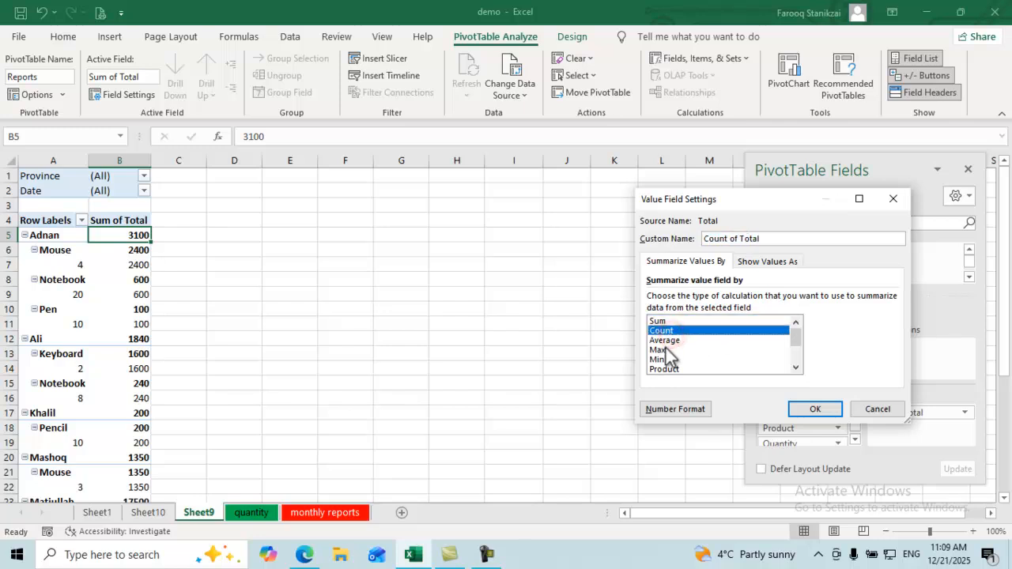
click(665, 350)
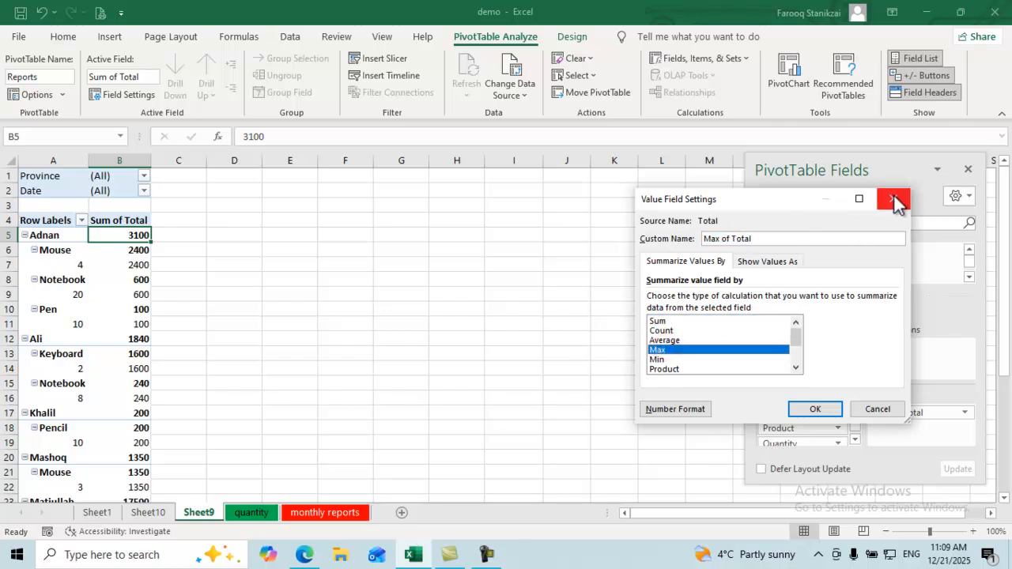
click(893, 200)
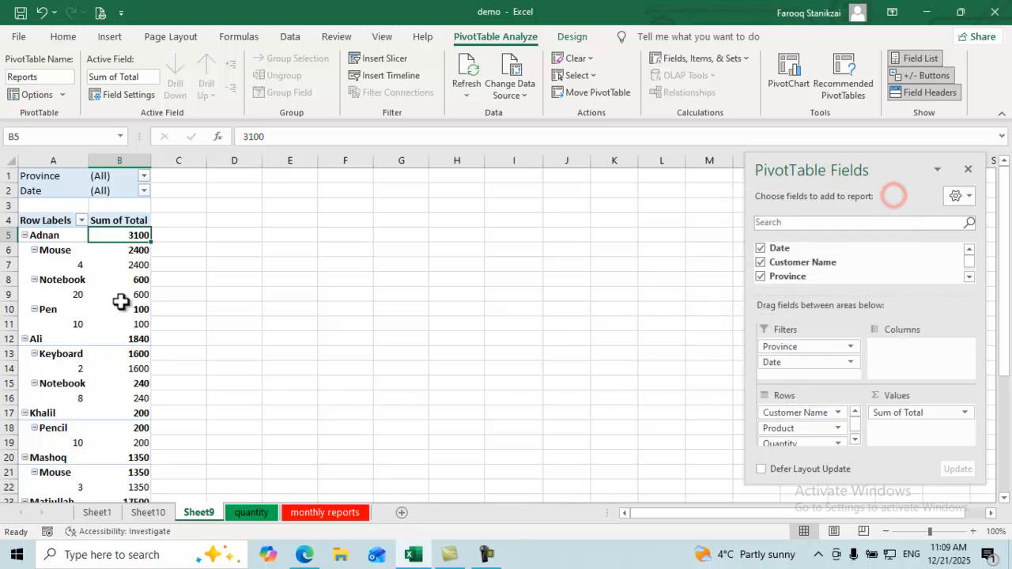
Step: Format the Sum of Total header cell as Currency with the $ symbol and 0 decimal places
click(113, 220)
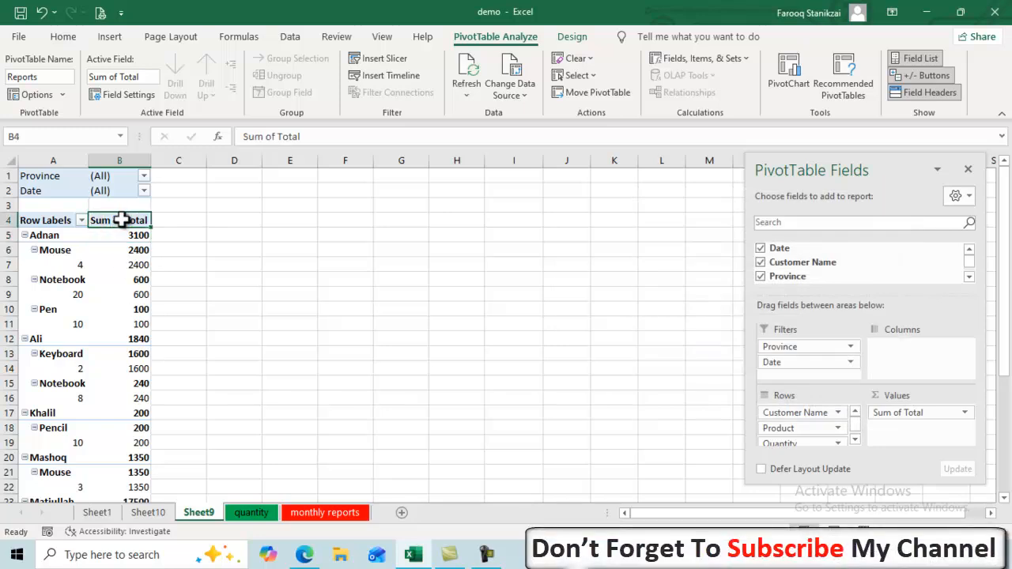
right_click(116, 220)
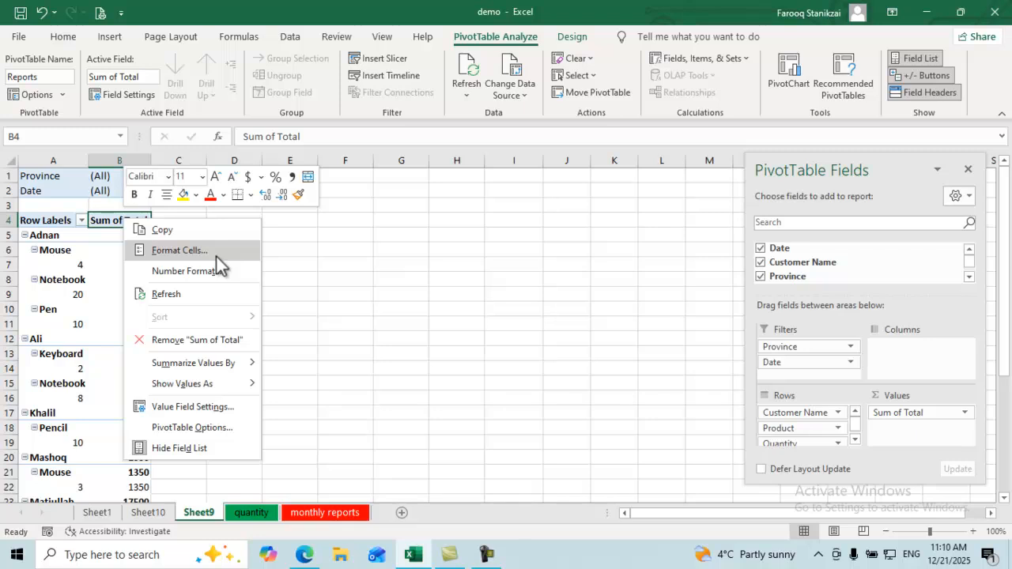
click(201, 249)
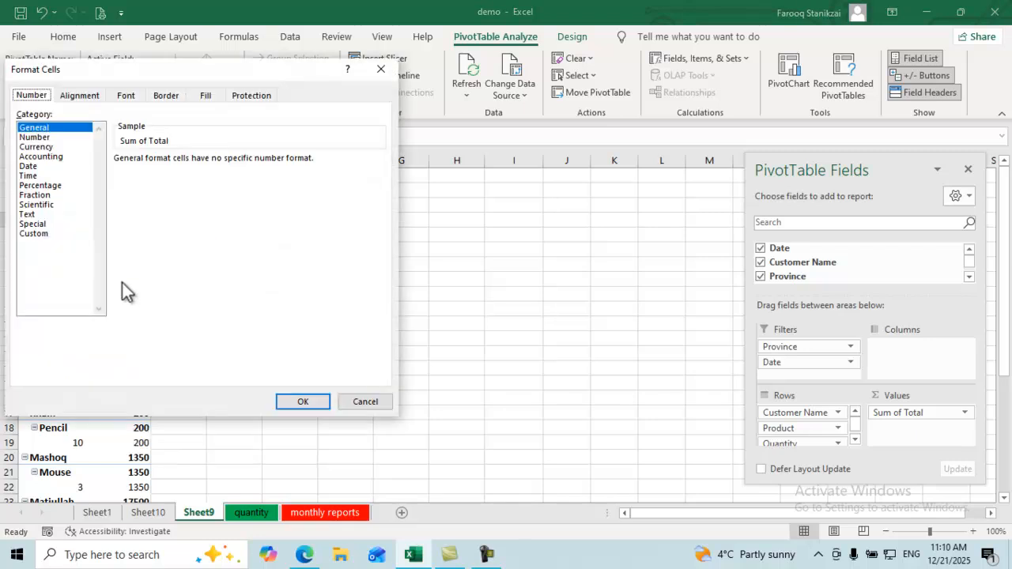
click(48, 138)
click(52, 147)
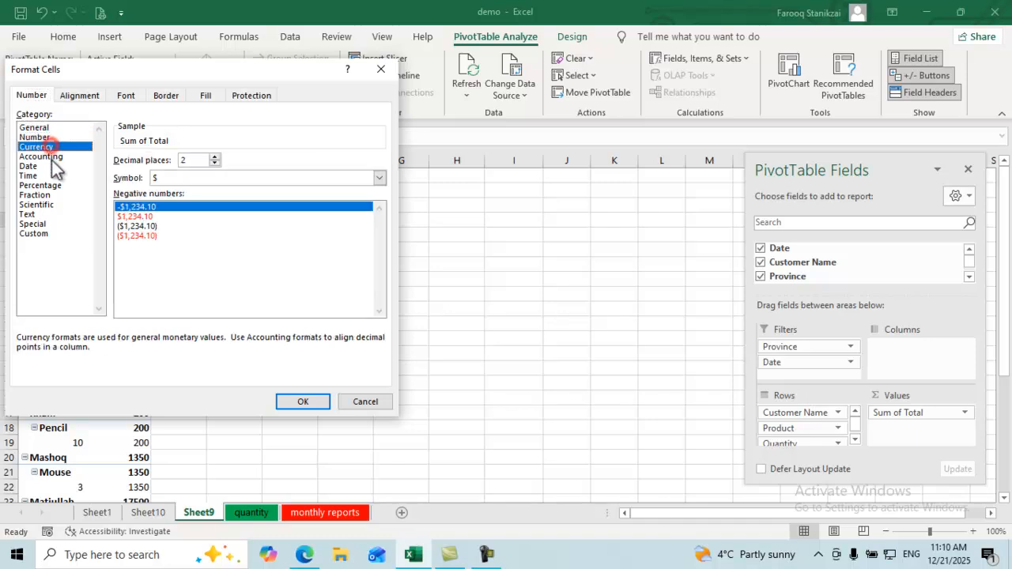
click(41, 175)
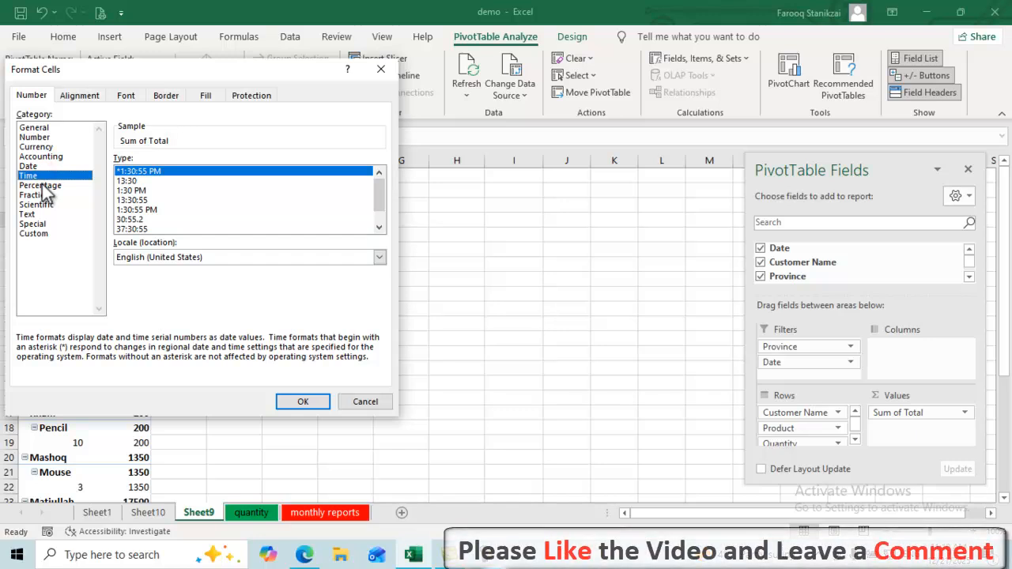
click(42, 185)
click(43, 166)
click(41, 204)
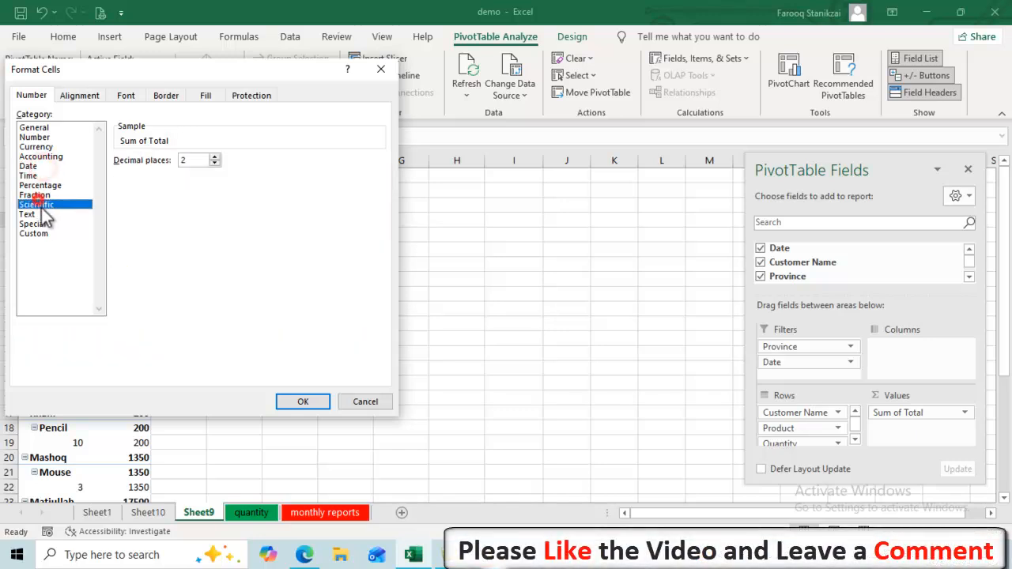
click(50, 155)
click(49, 147)
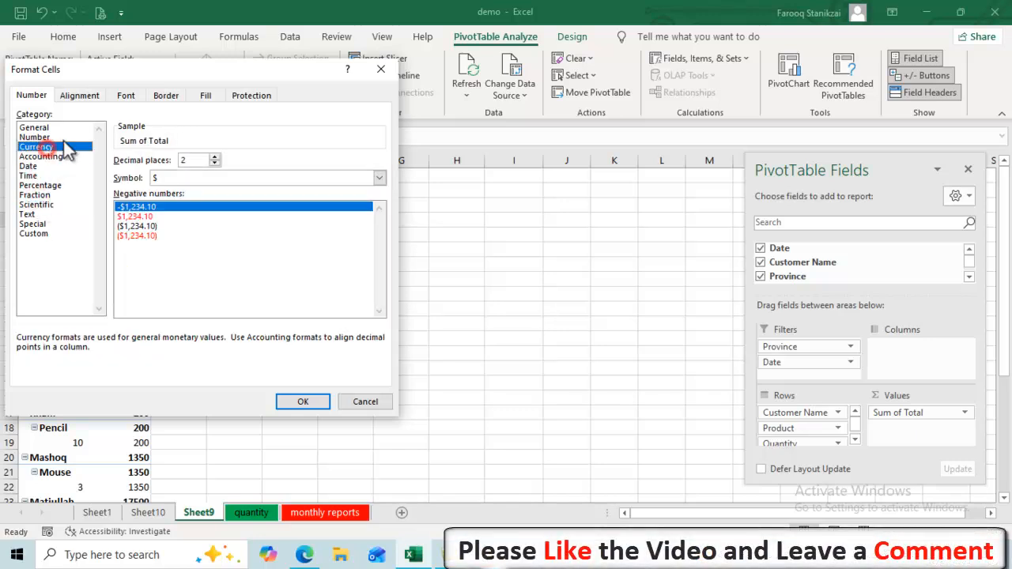
click(214, 164)
click(214, 163)
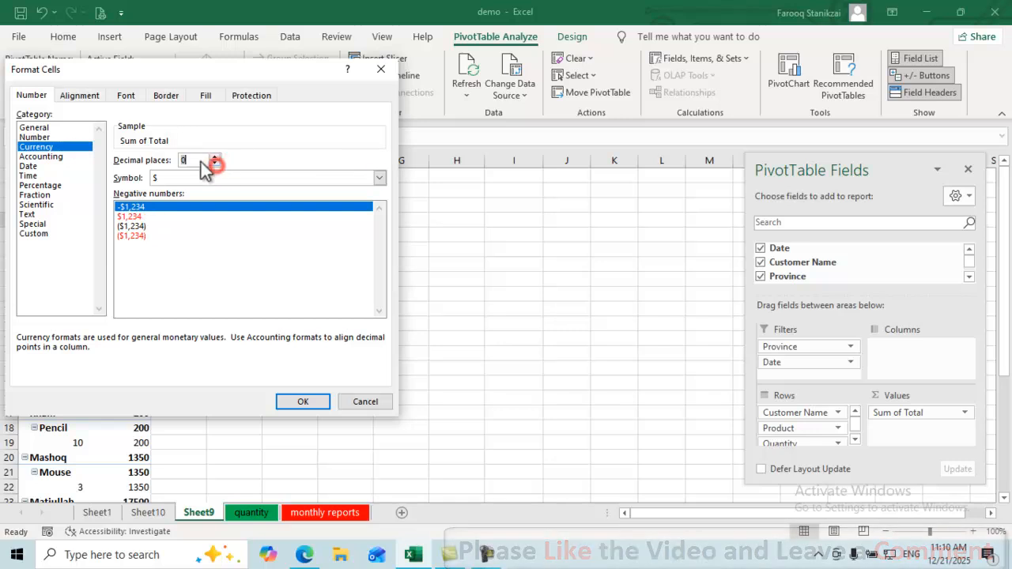
click(303, 402)
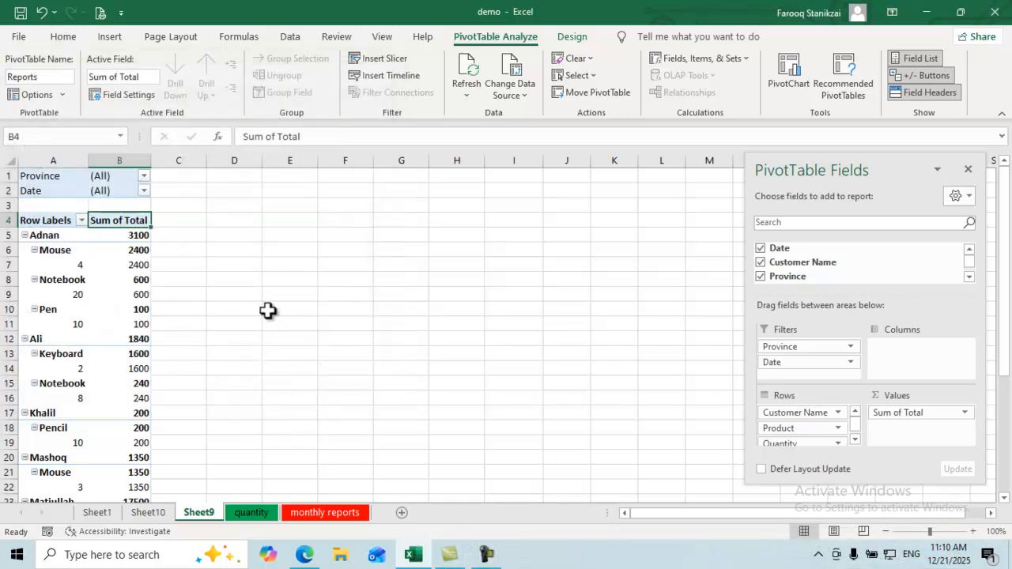
Step: Format the entire Sum of Total column as Currency with the $ symbol and 0 decimal places, and undo that formatting
click(129, 250)
drag(120, 221, 117, 468)
scroll(201, 314, up, 5)
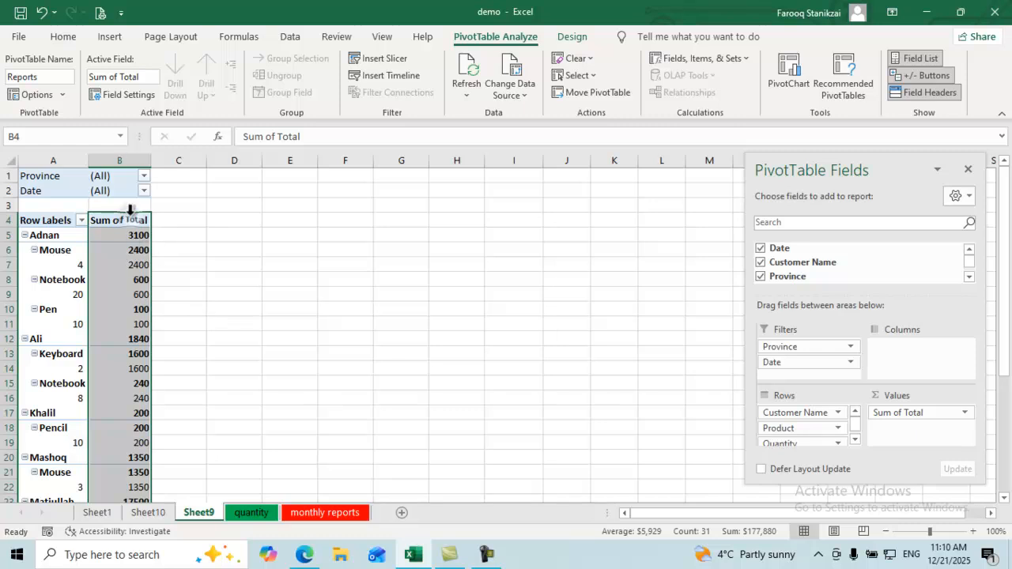
right_click(132, 214)
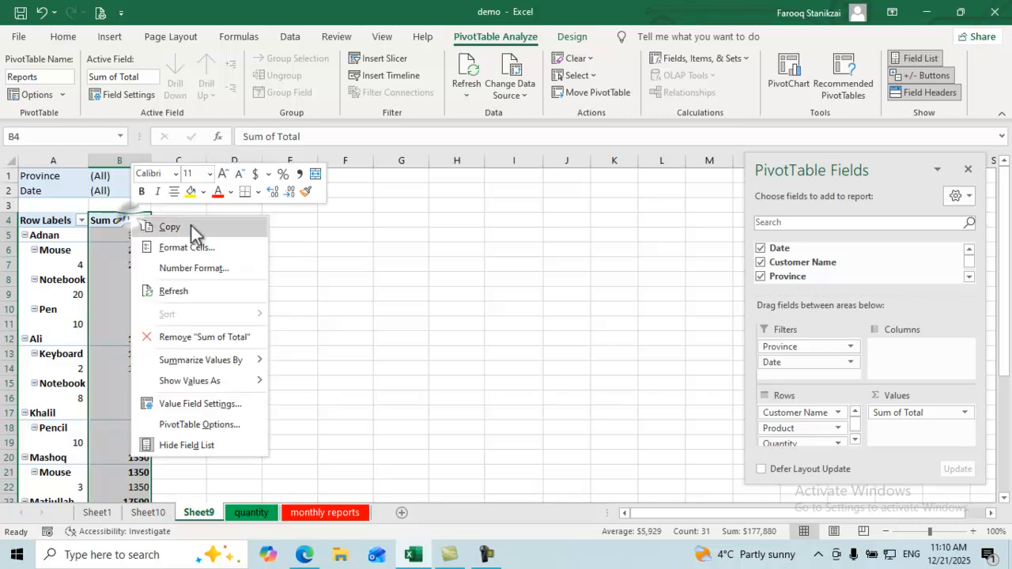
click(247, 258)
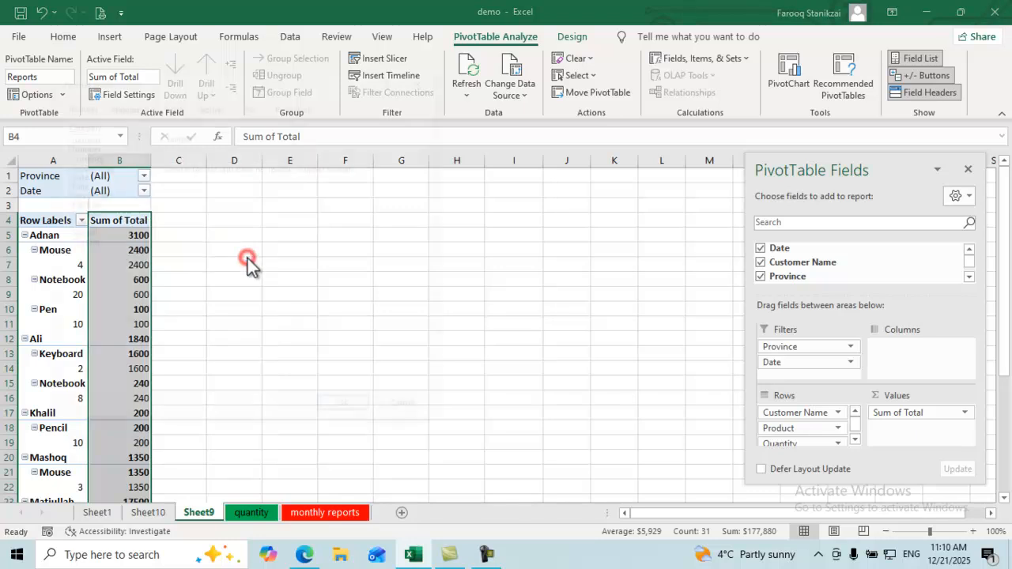
click(87, 147)
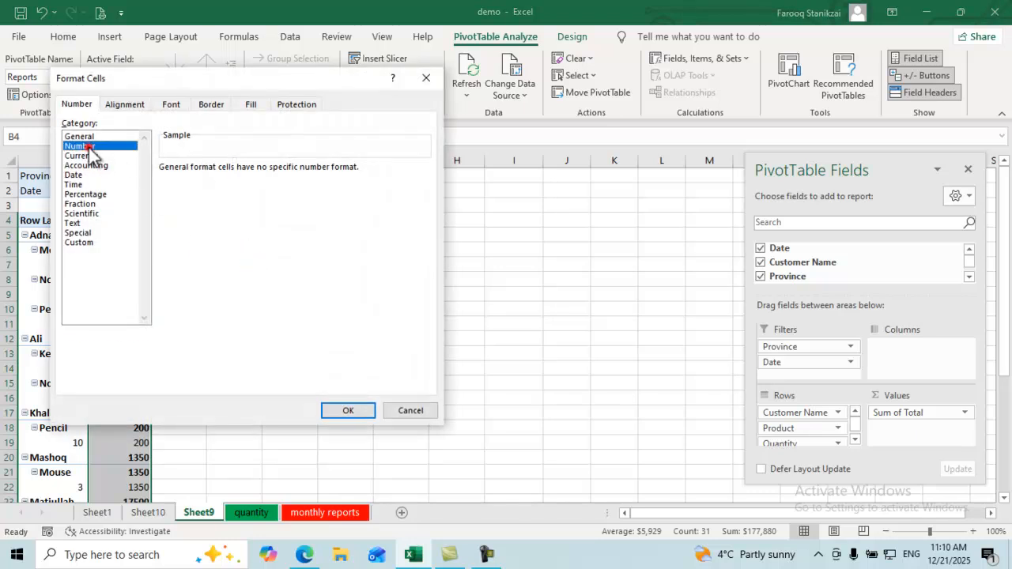
click(84, 156)
click(259, 173)
click(259, 172)
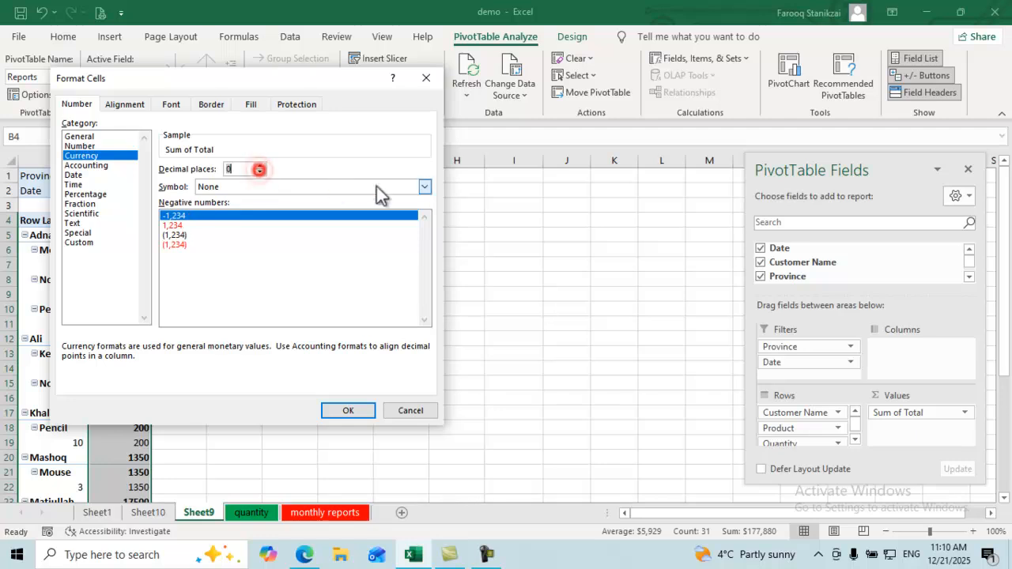
click(425, 186)
click(234, 203)
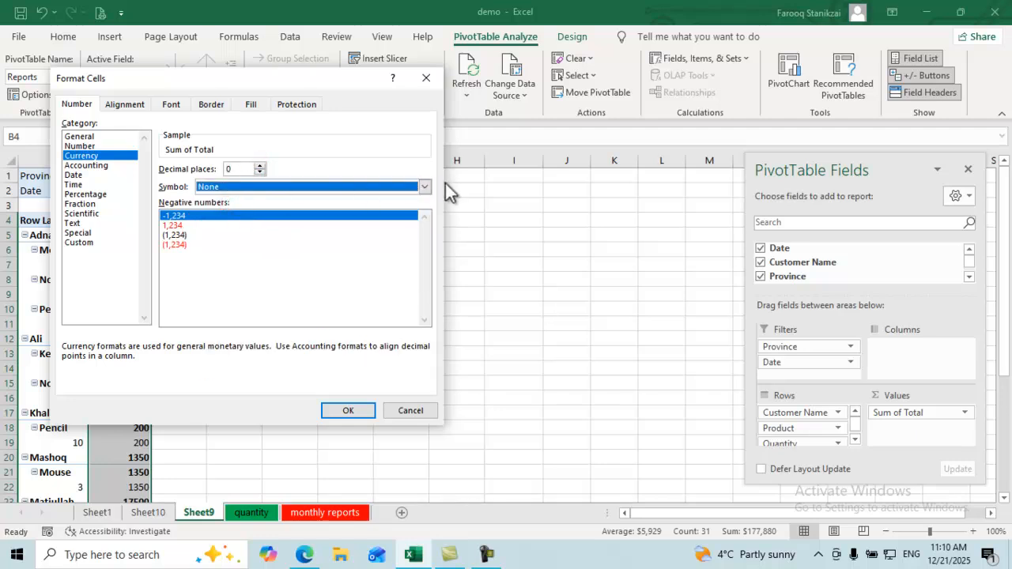
click(424, 187)
click(219, 209)
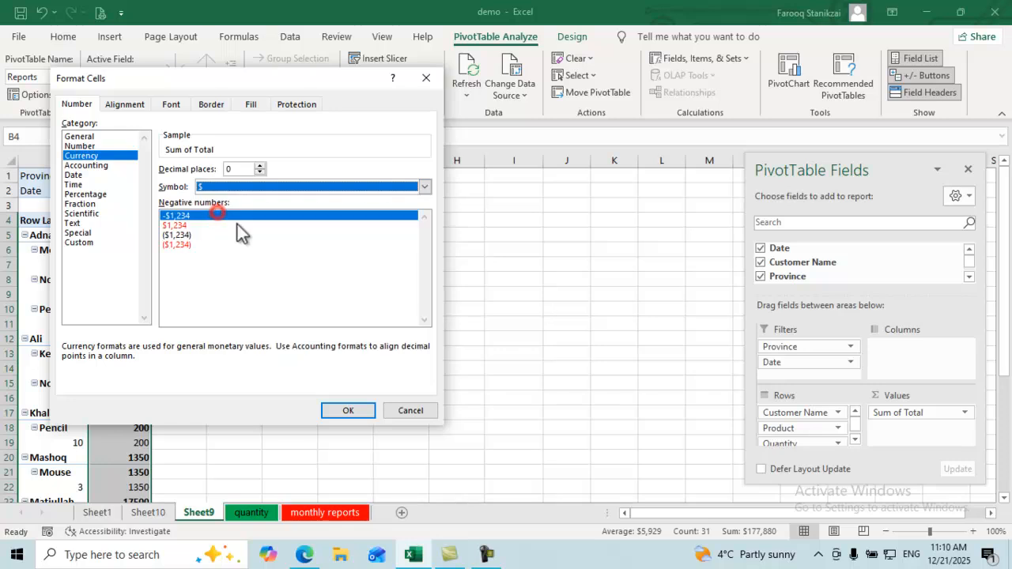
click(336, 412)
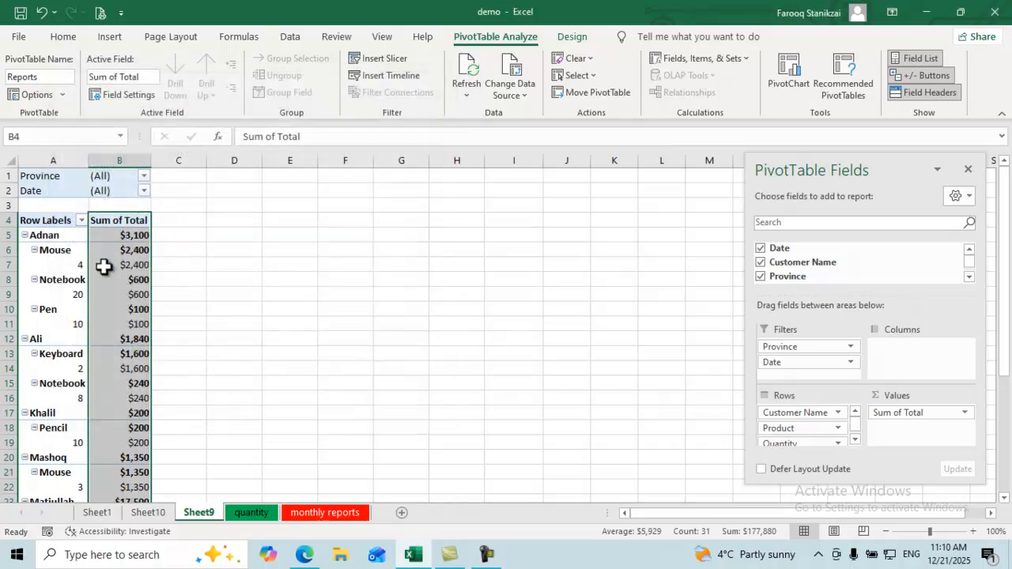
key(ctrl+z)
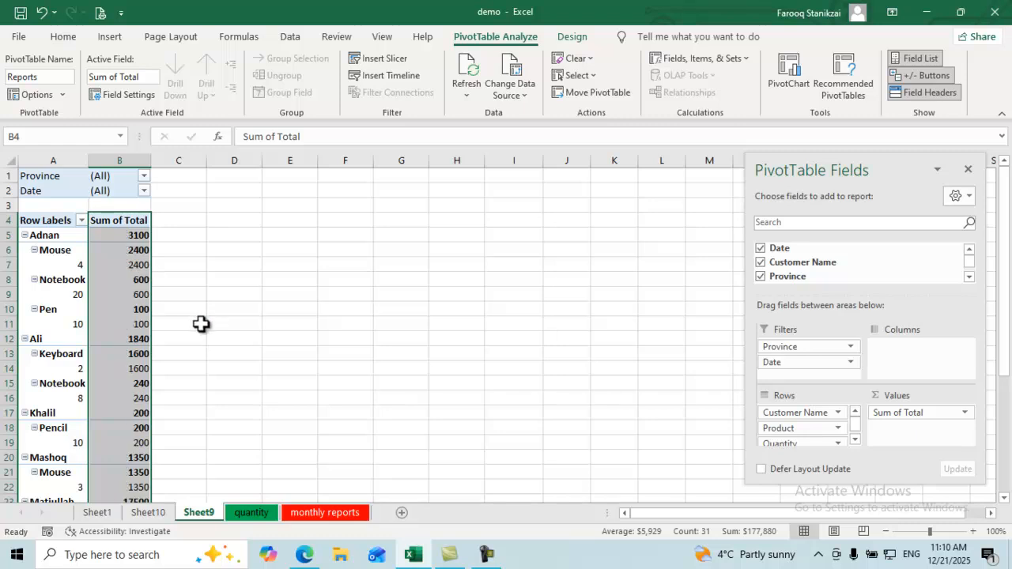
Step: Check the Currency options in the Sum of Total number format without applying them
right_click(121, 224)
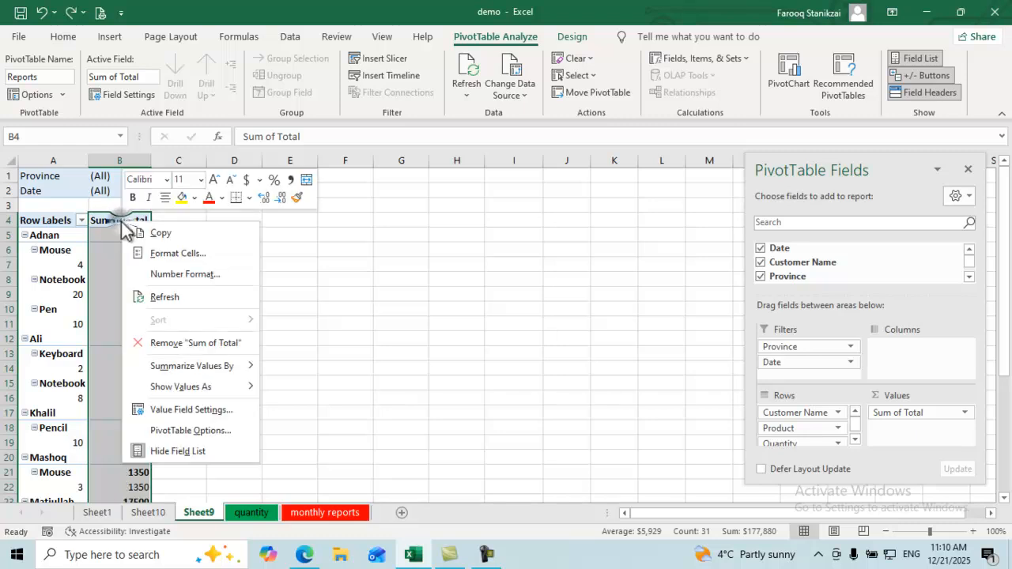
click(207, 273)
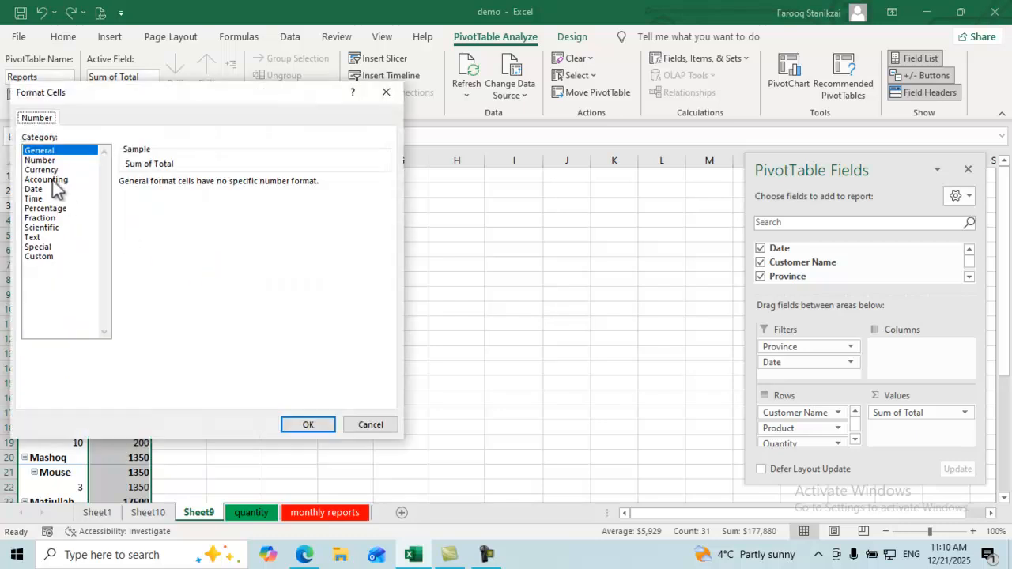
click(46, 169)
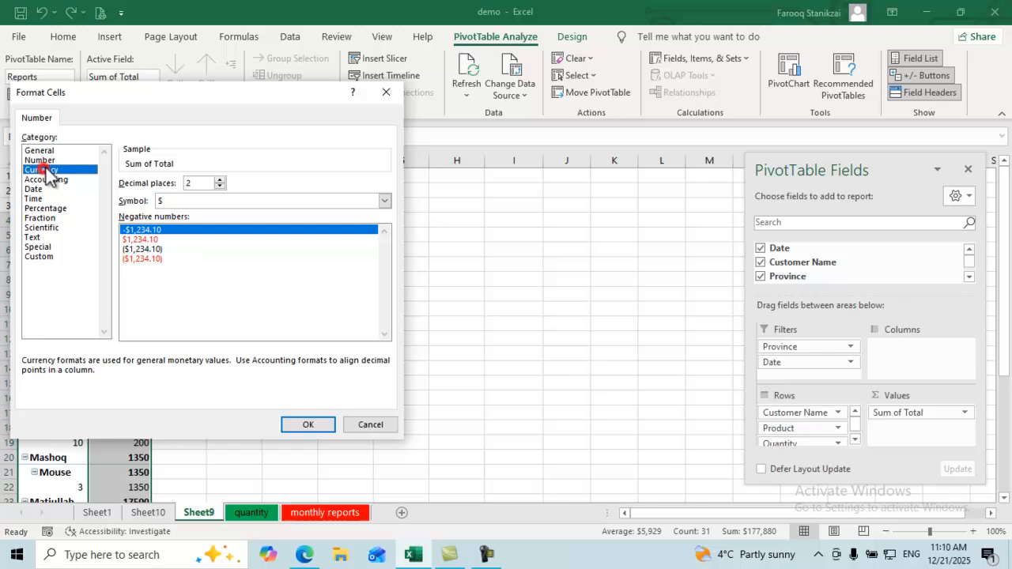
click(385, 94)
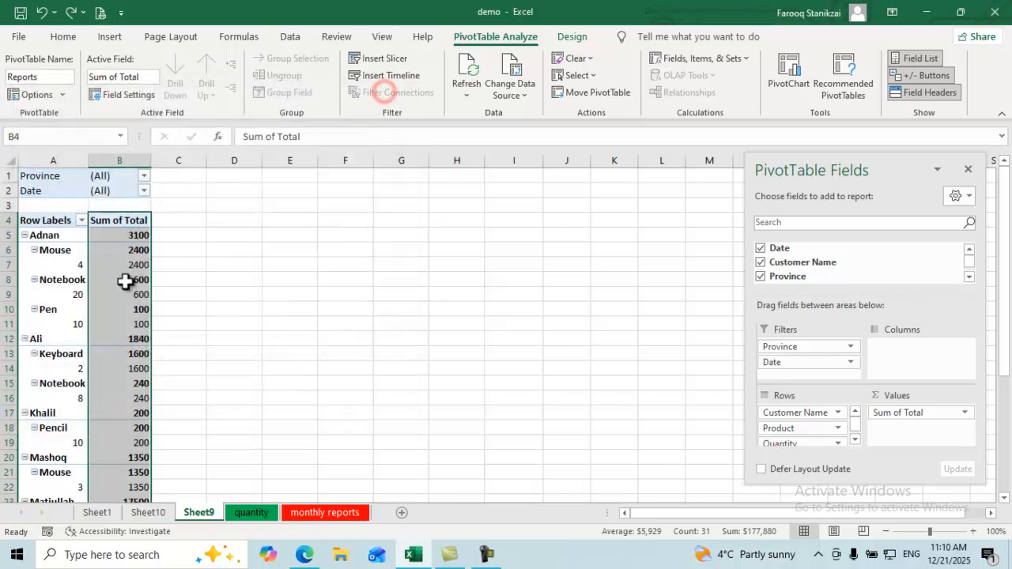
Step: Summarize the Total values by Average, and switch the summary to Max
right_click(117, 220)
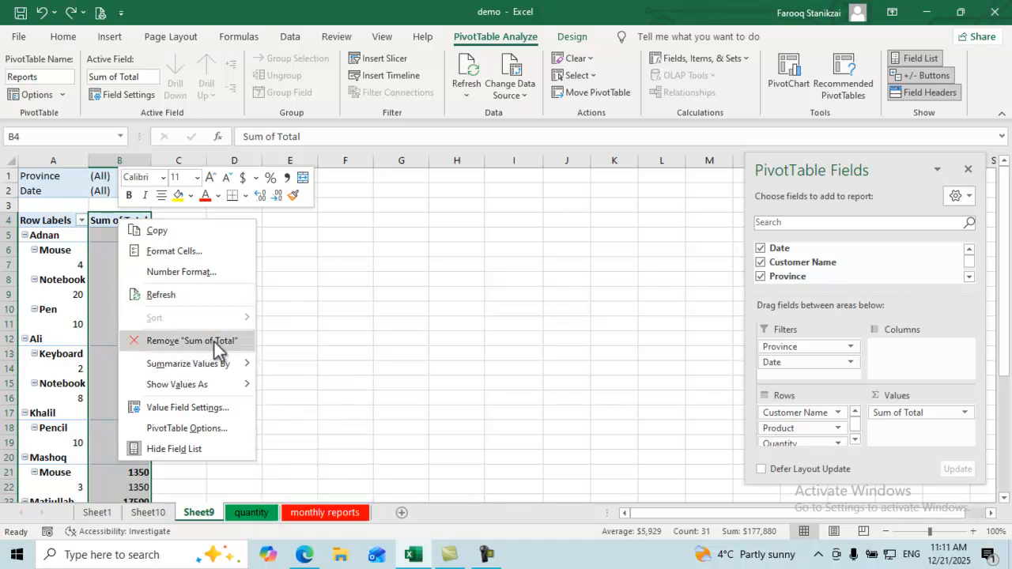
mouse_move(228, 362)
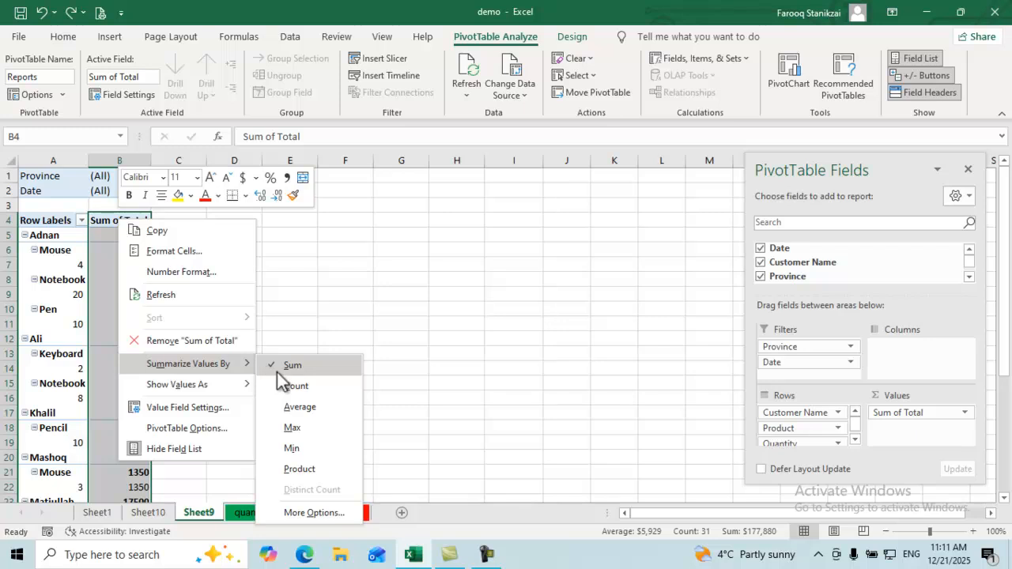
click(294, 409)
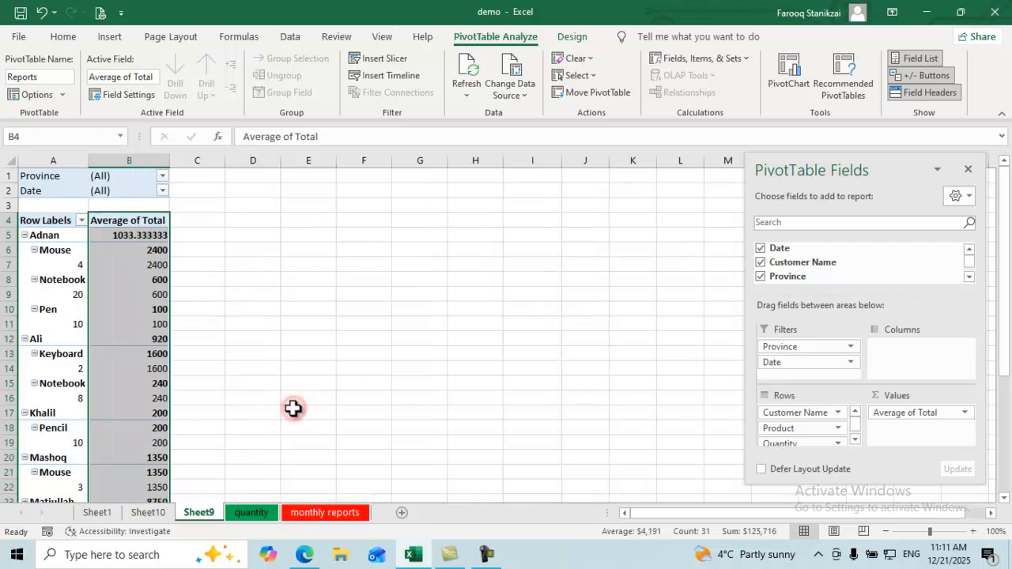
right_click(141, 221)
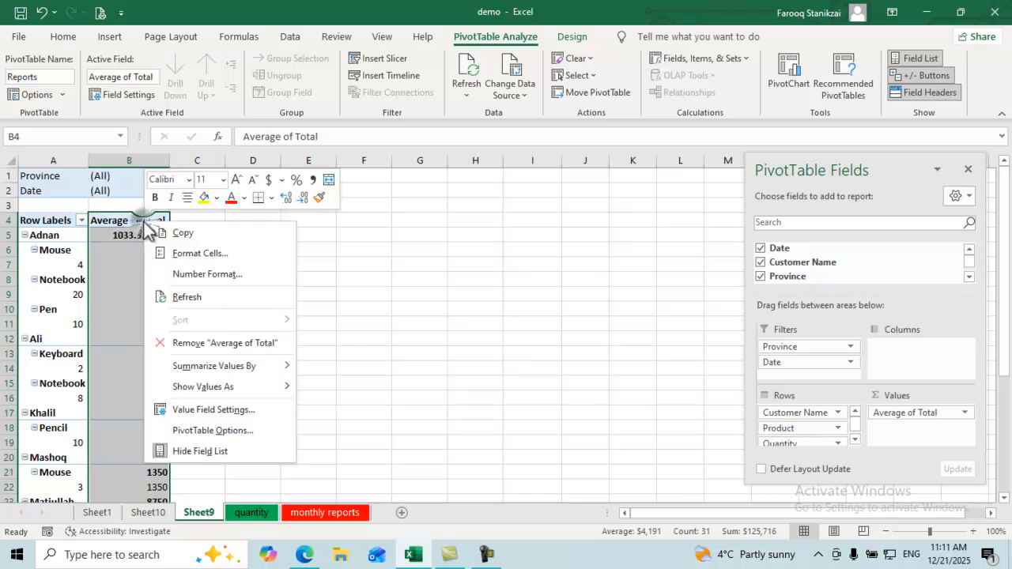
mouse_move(247, 368)
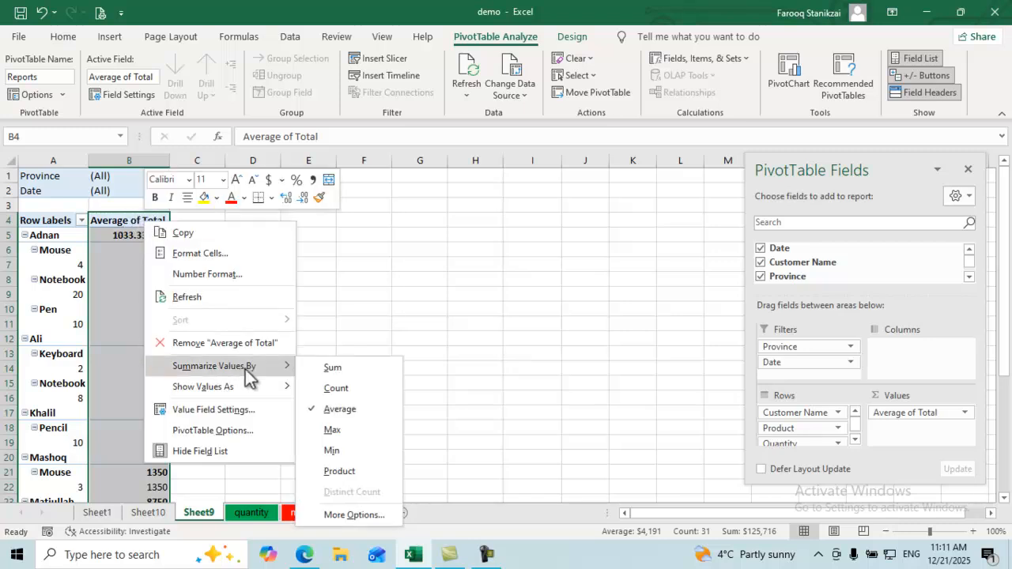
click(333, 431)
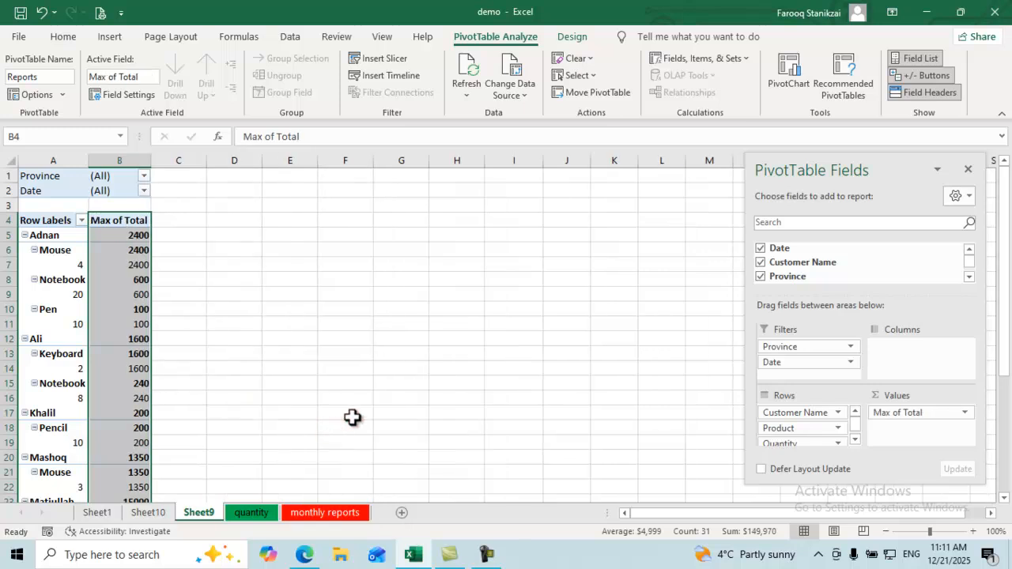
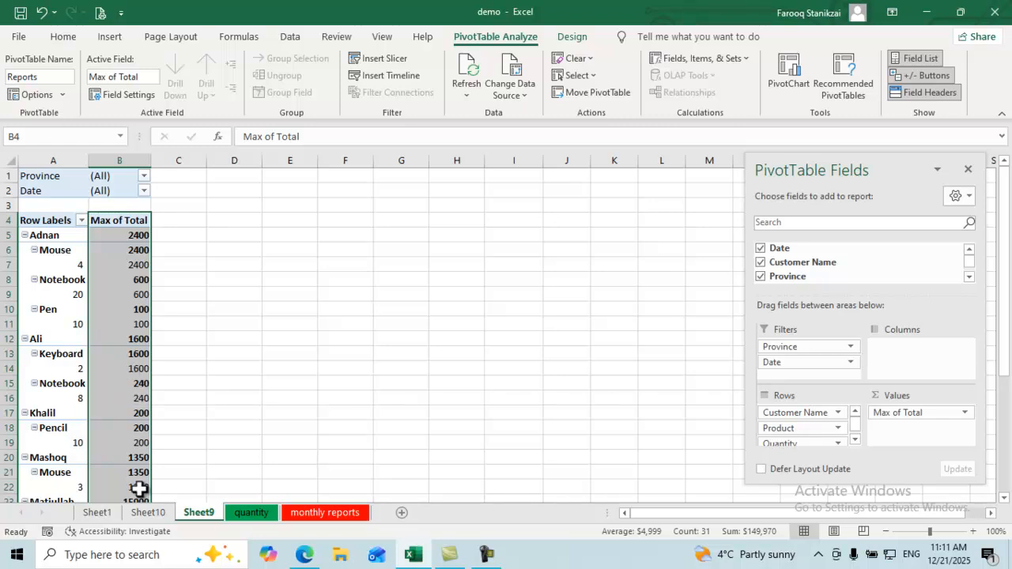
Step: Summarize the Total values by Min, and return the summary calculation to Sum
right_click(118, 225)
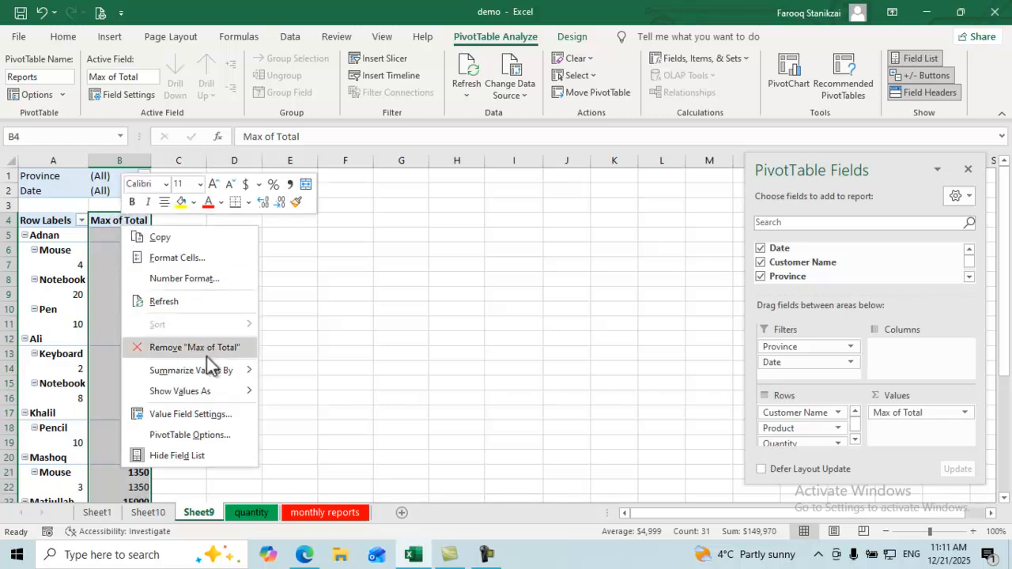
mouse_move(219, 377)
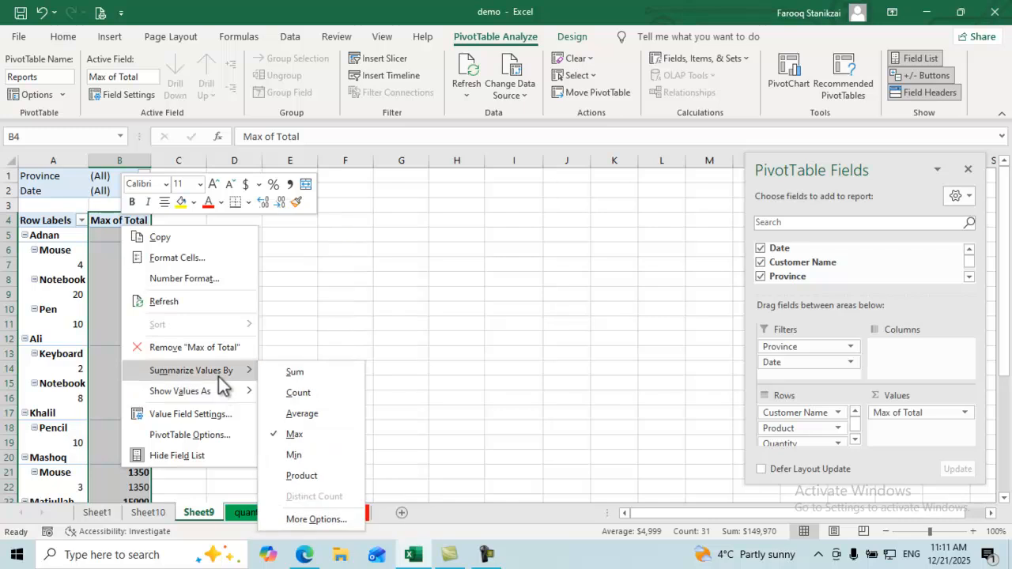
click(289, 455)
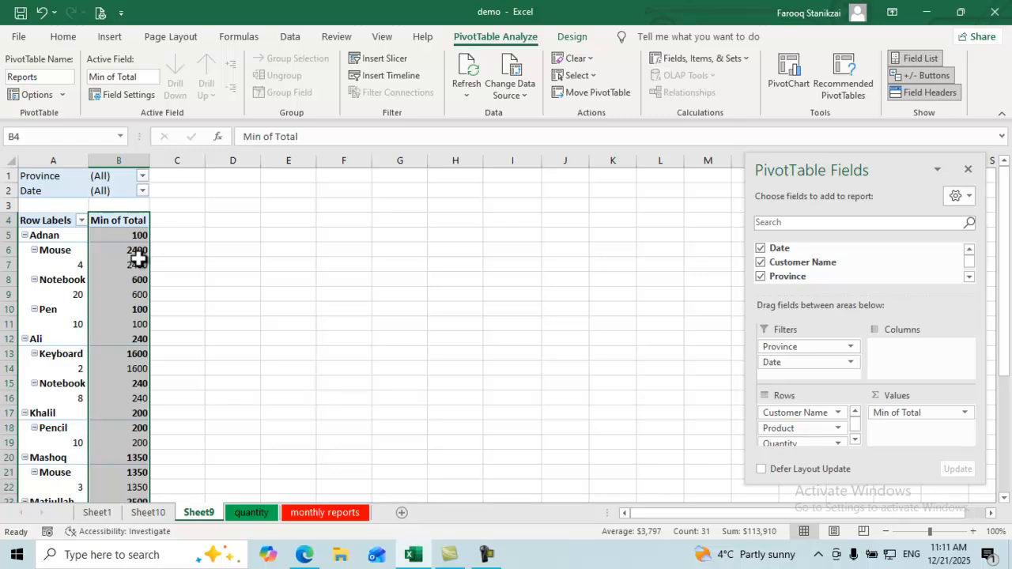
mouse_move(138, 254)
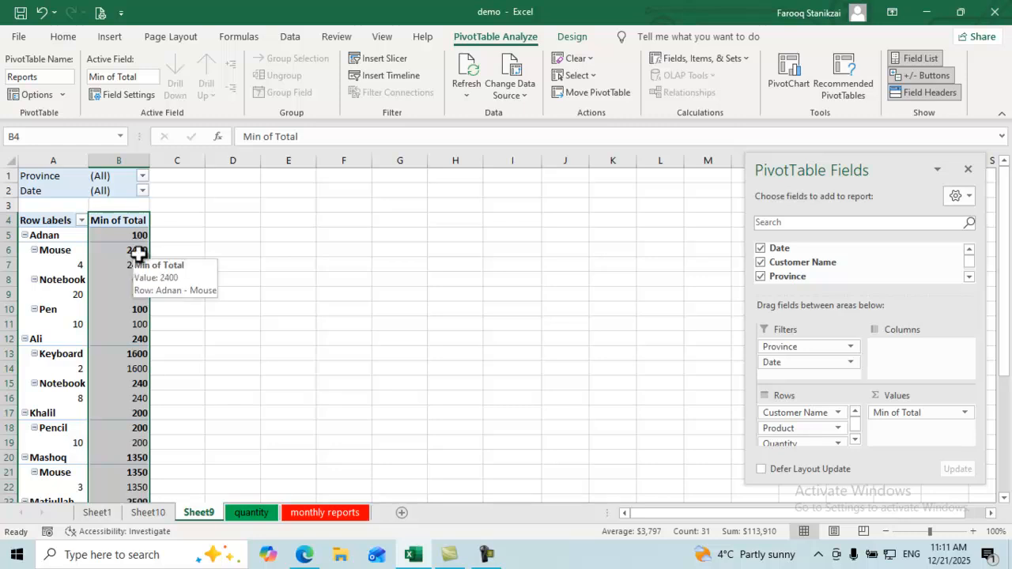
right_click(121, 223)
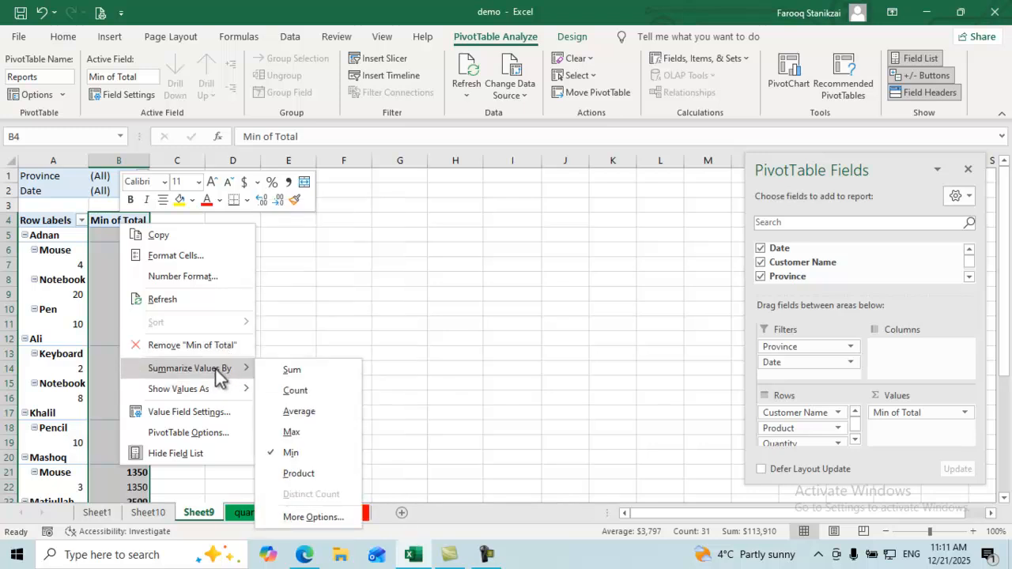
click(285, 370)
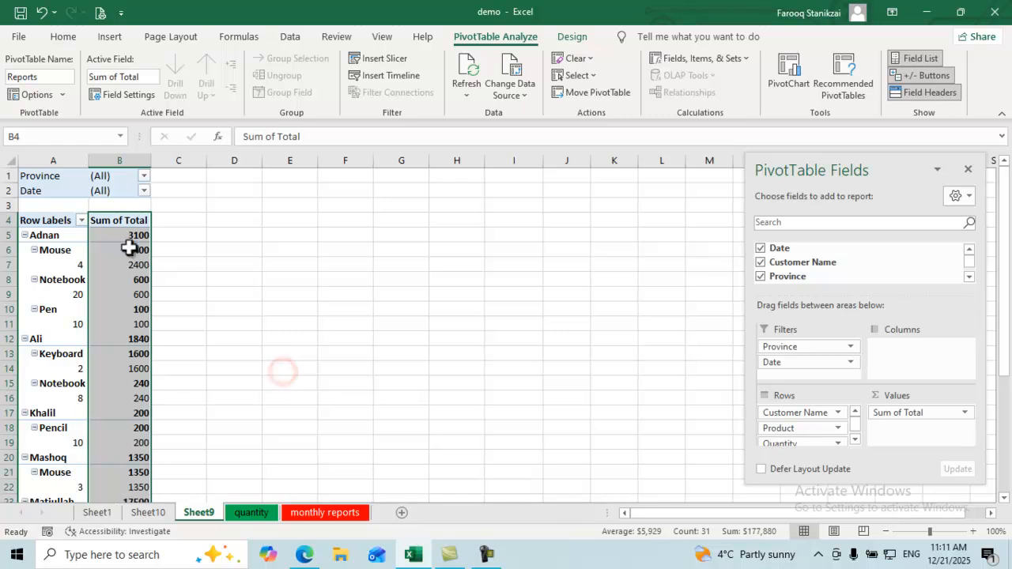
Step: Show the Sum of Total values as % of Column Total
right_click(124, 221)
mouse_move(246, 372)
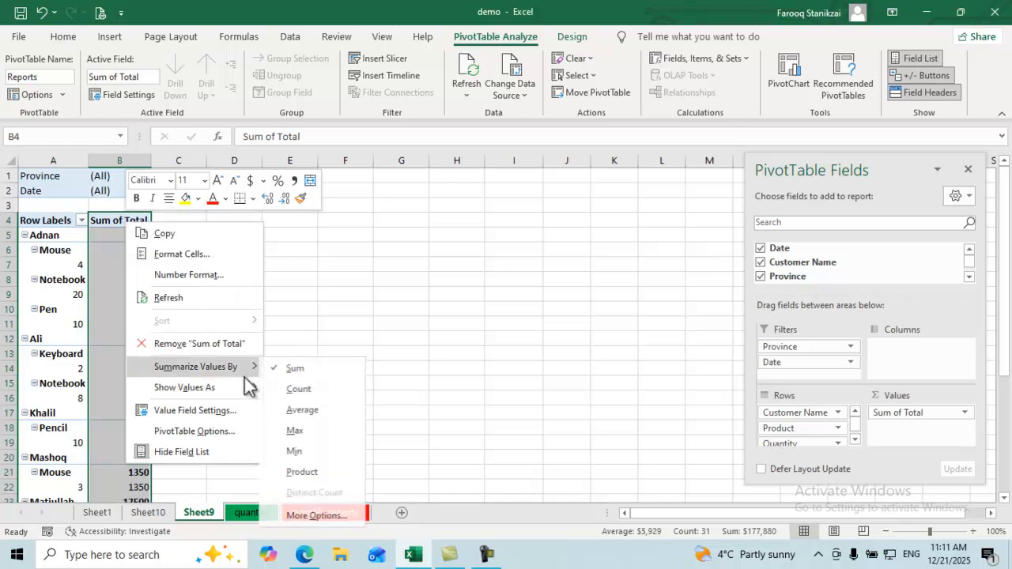
mouse_move(247, 391)
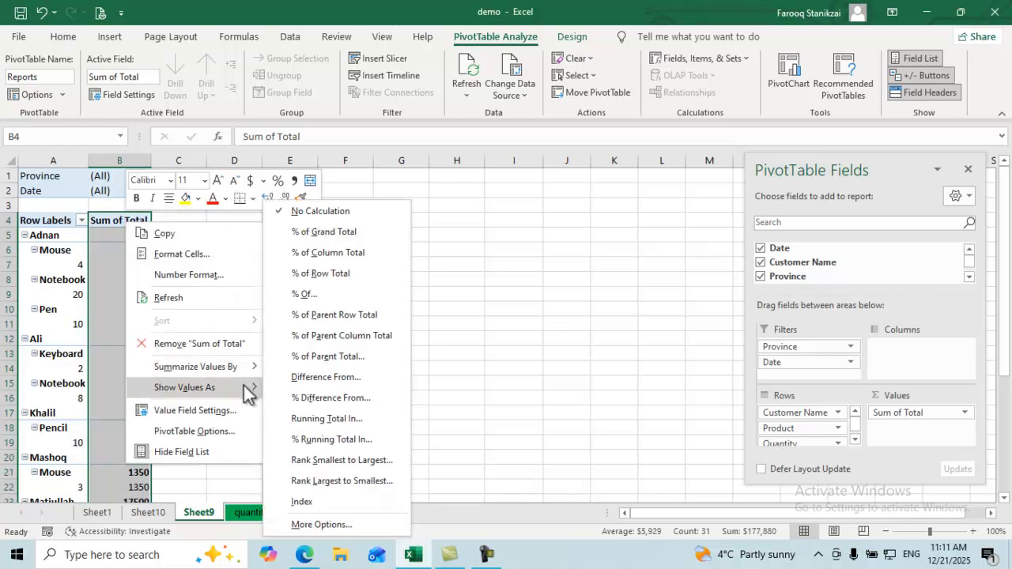
click(310, 252)
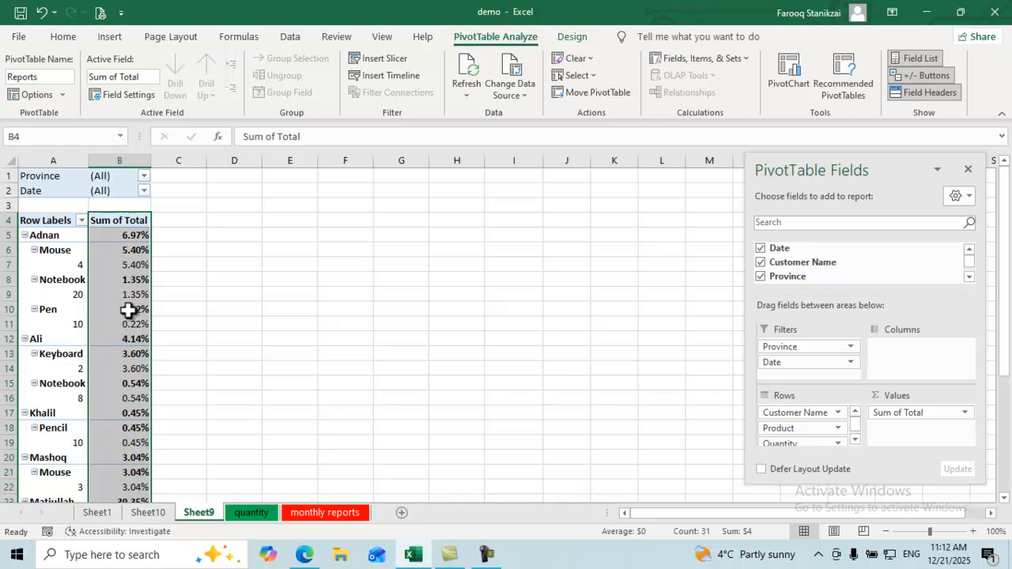
Step: Examine the Grand Total percentage and the percentage shares of individual customers in the PivotTable
scroll(118, 346, down, 4)
scroll(117, 345, down, 2)
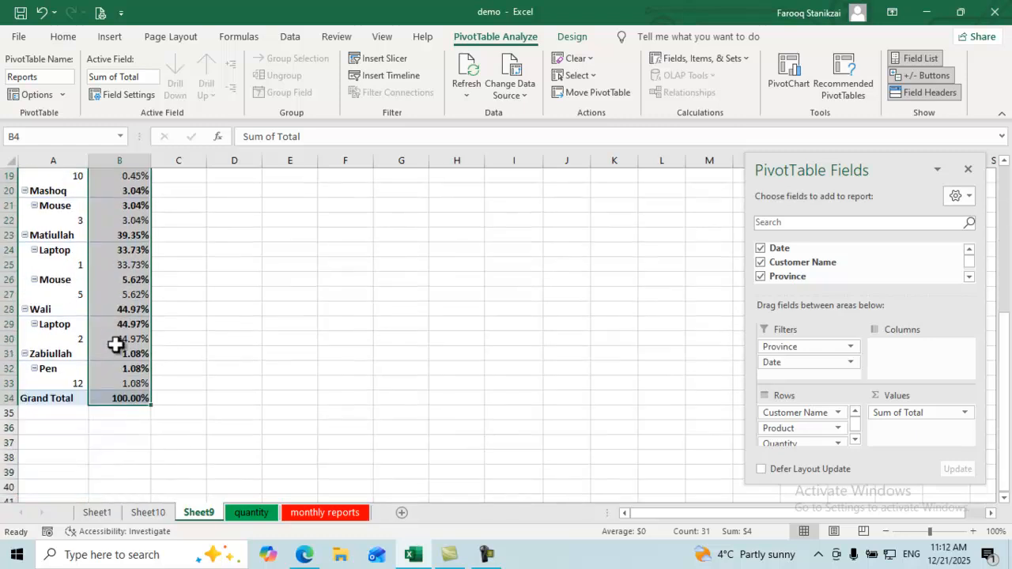
click(123, 395)
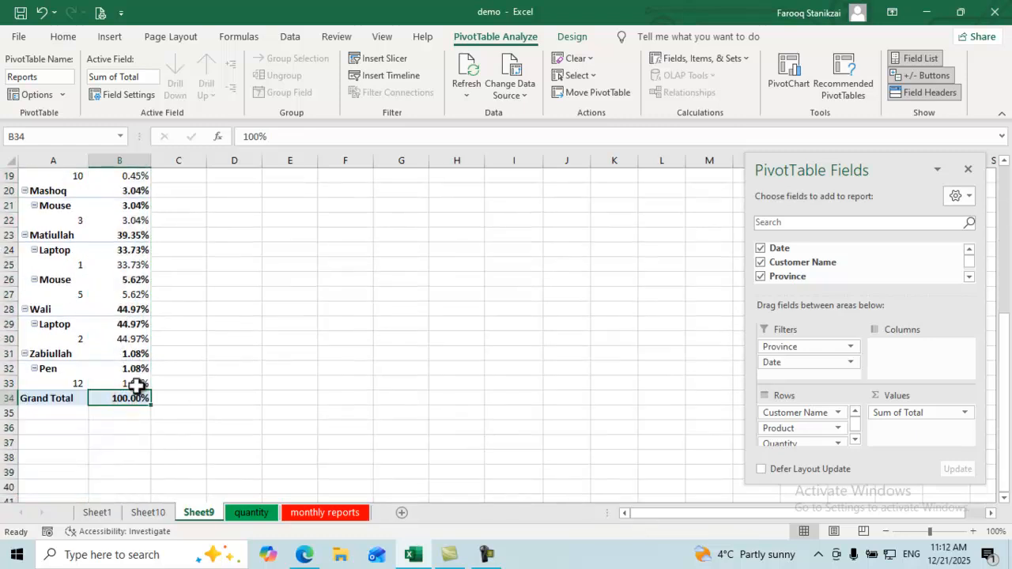
click(127, 309)
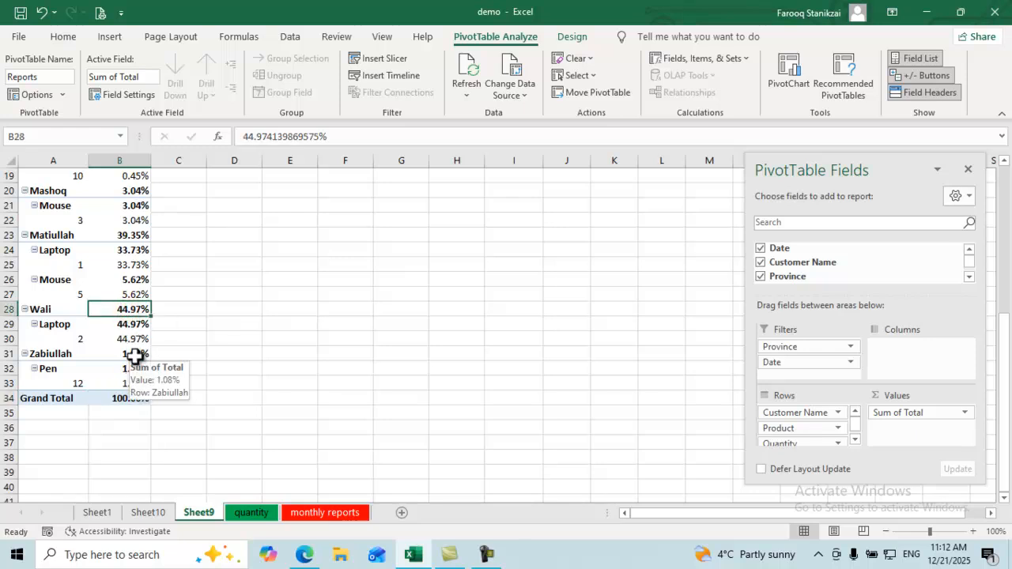
click(119, 354)
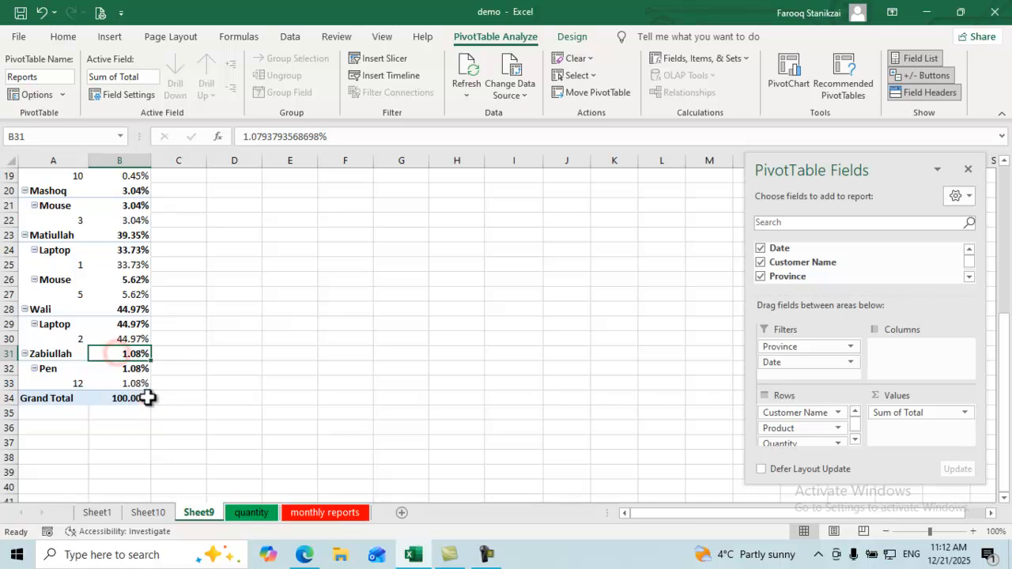
scroll(182, 365, up, 4)
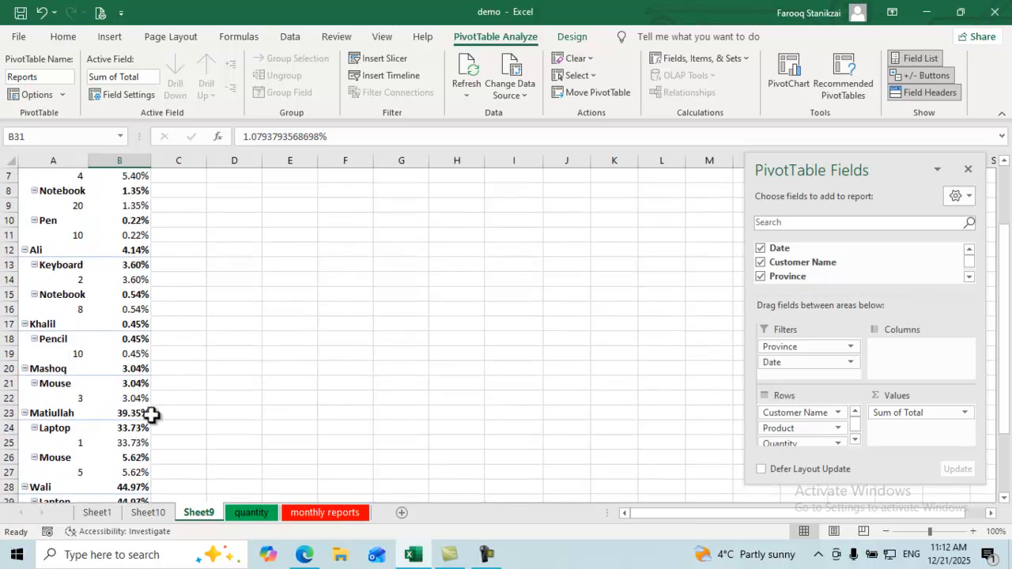
click(133, 410)
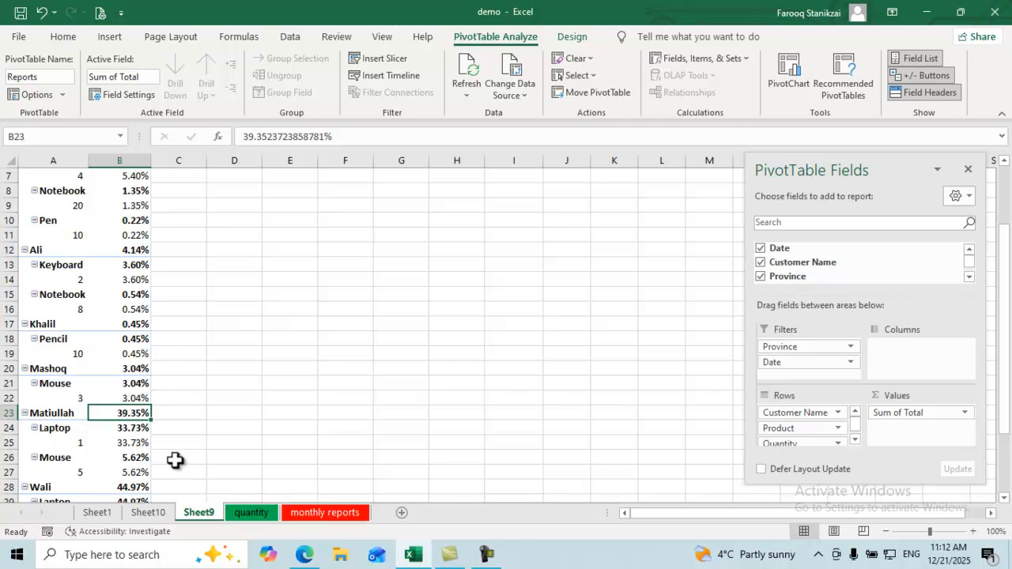
Step: Check the Total of the 15,000 laptop sale on the quantity sheet and return to the PivotTable on Sheet9
click(150, 514)
click(257, 514)
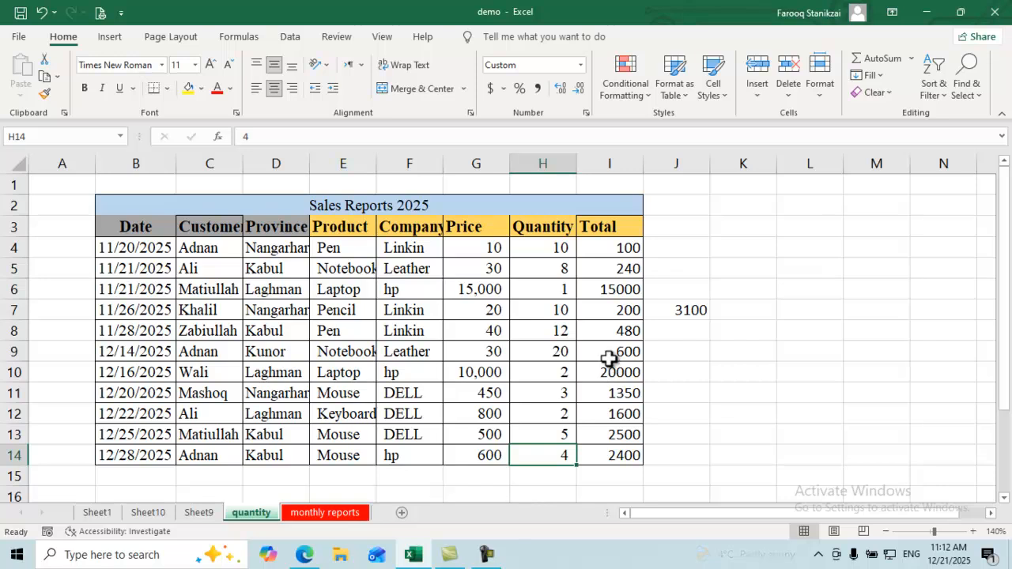
click(606, 290)
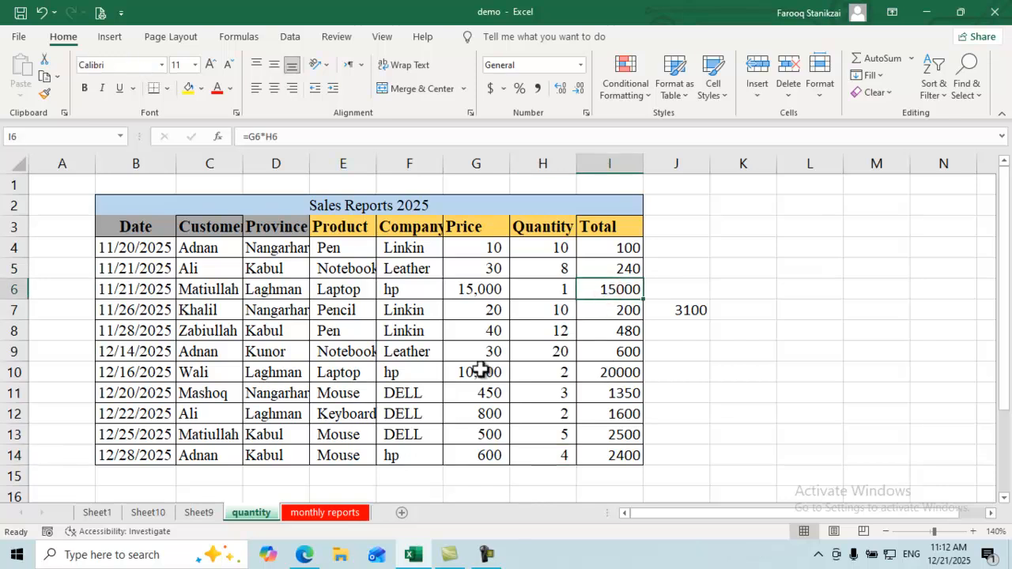
click(198, 512)
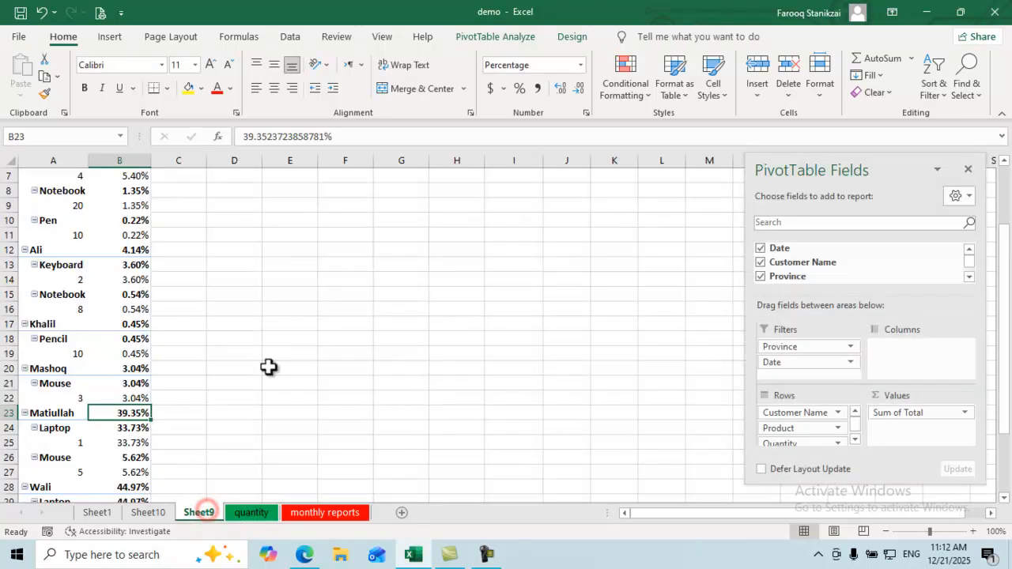
scroll(129, 323, up, 2)
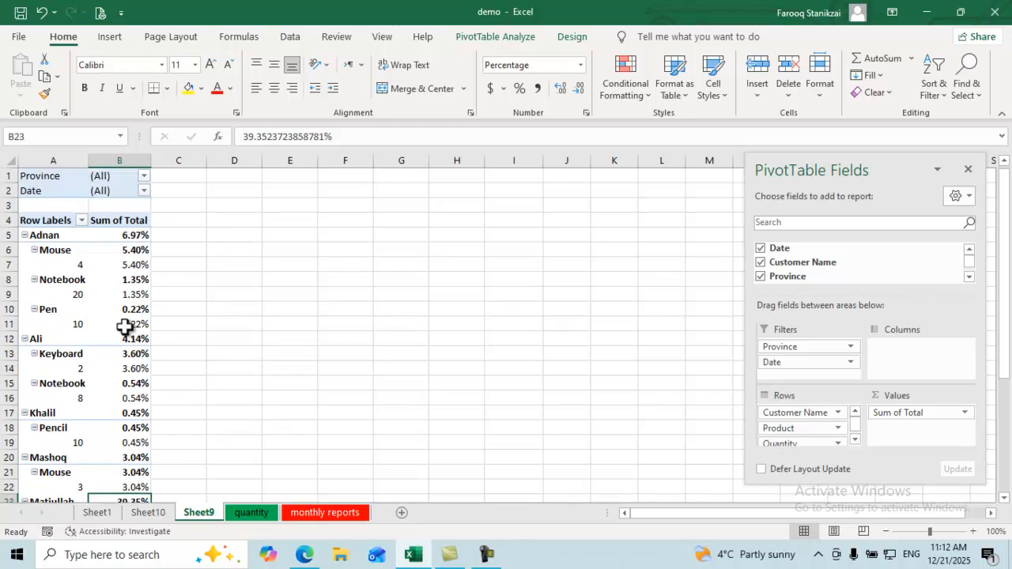
Step: Show the Sum of Total values as % of Column Total
click(131, 221)
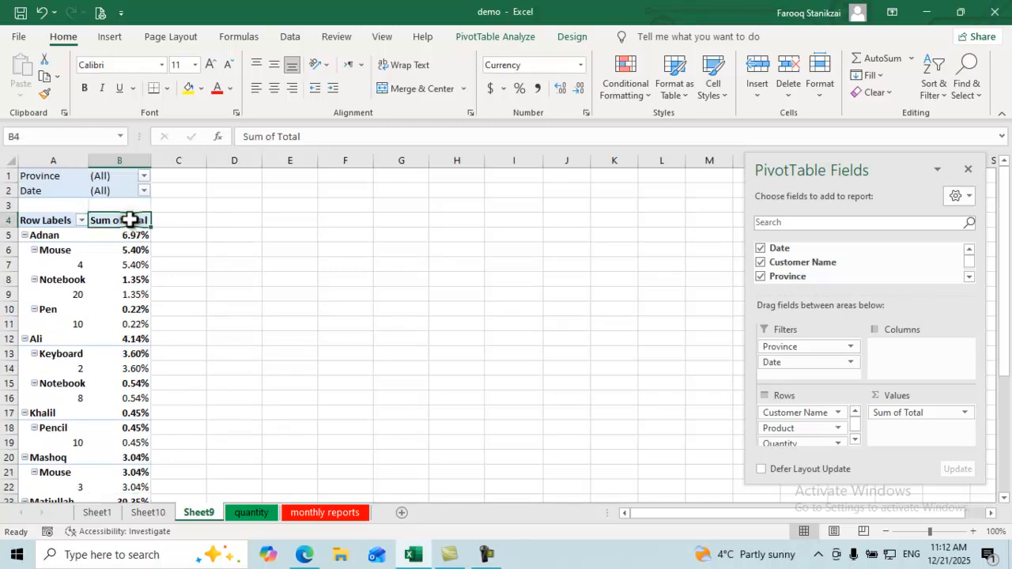
right_click(129, 219)
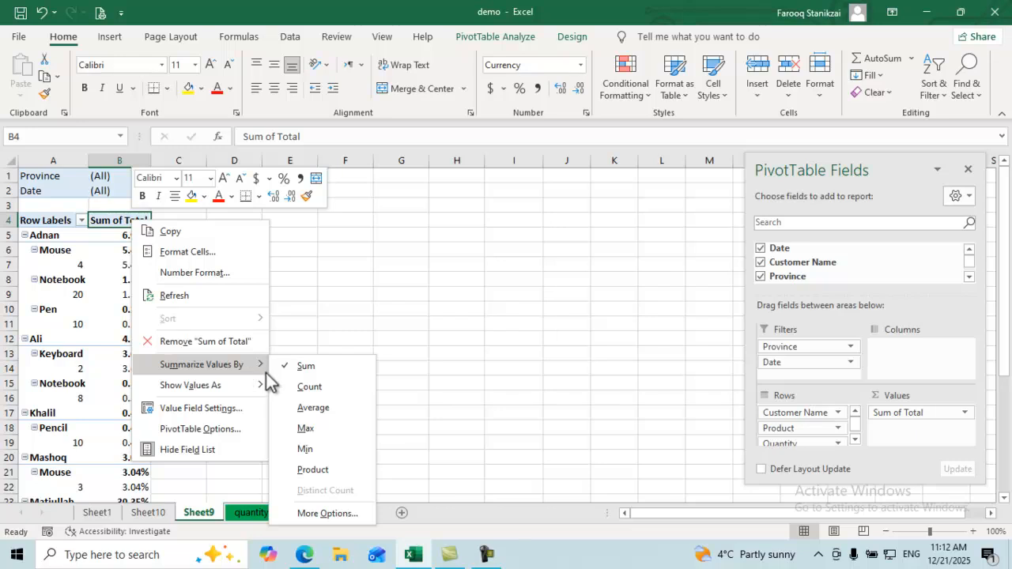
mouse_move(261, 387)
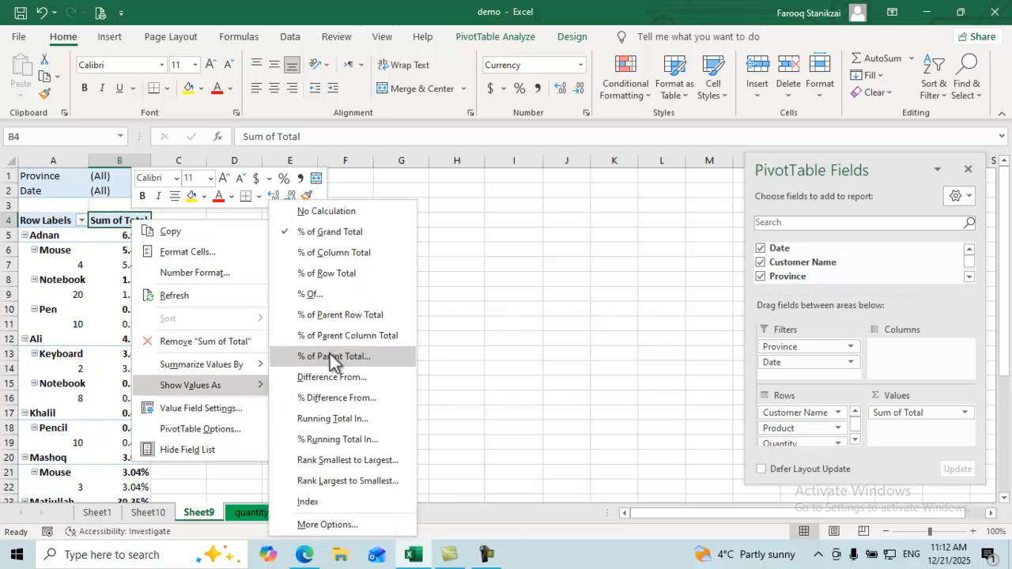
click(348, 255)
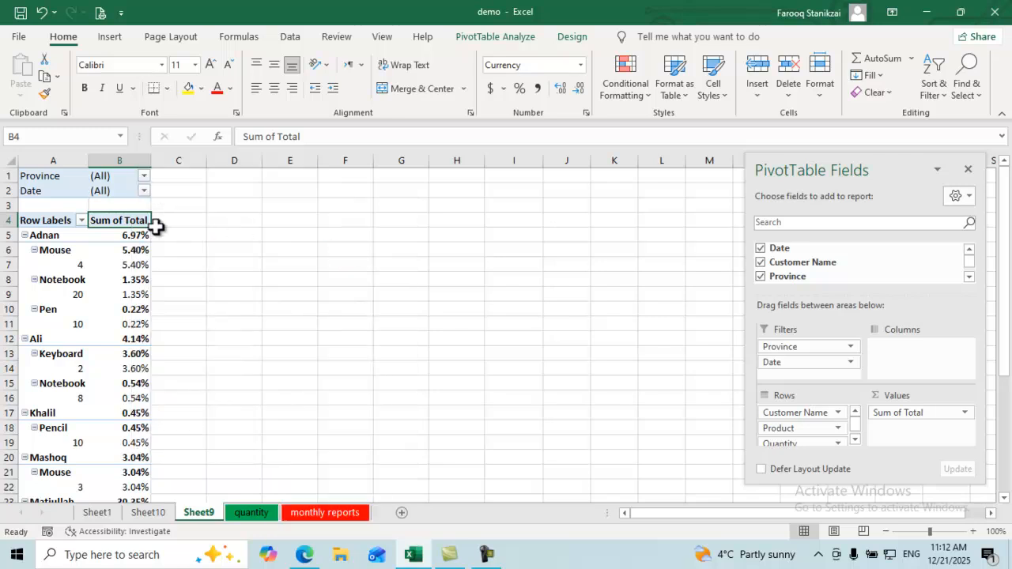
Step: Reset the way the Sum of Total values are shown to No Calculation
right_click(126, 220)
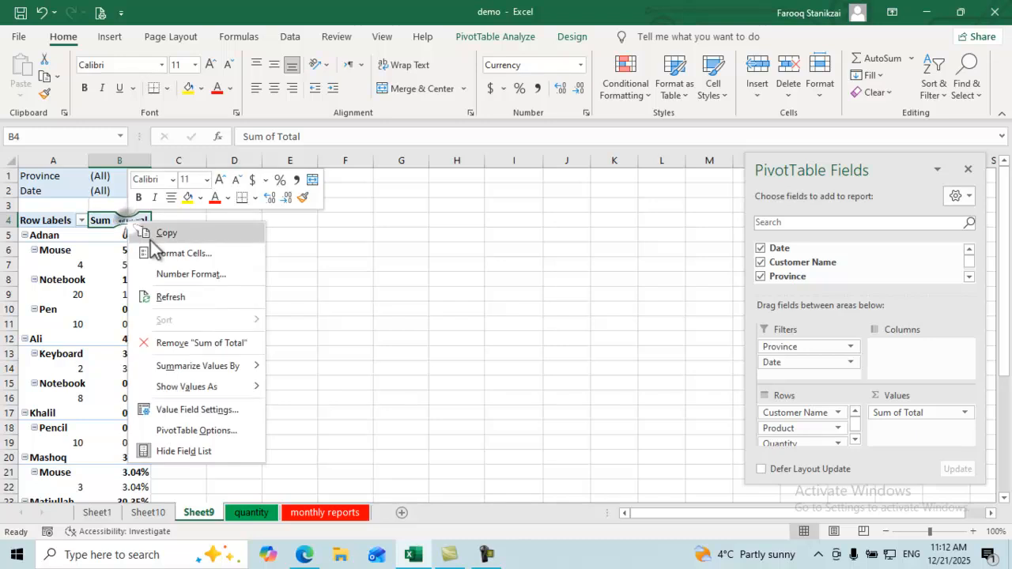
mouse_move(212, 392)
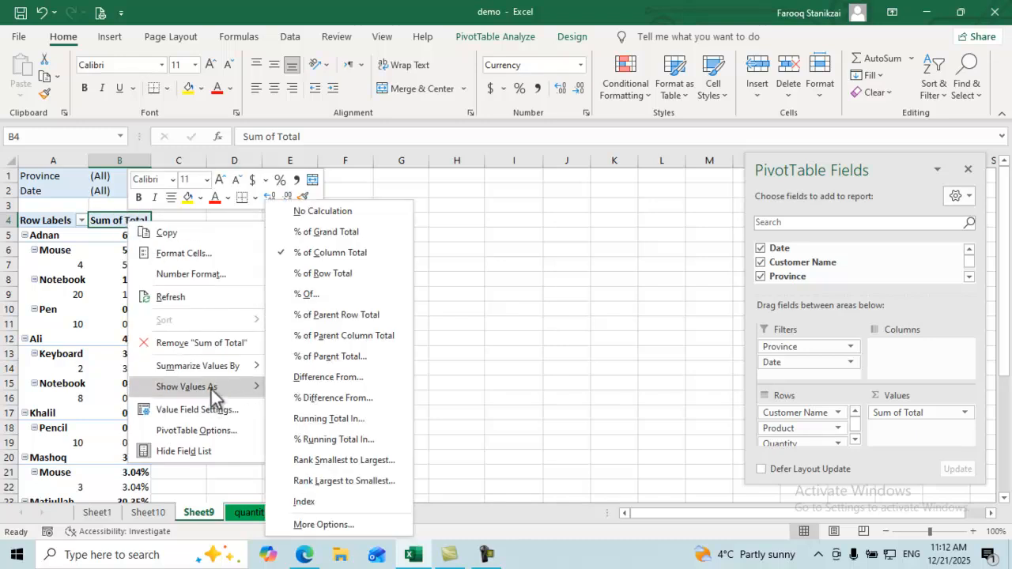
click(315, 211)
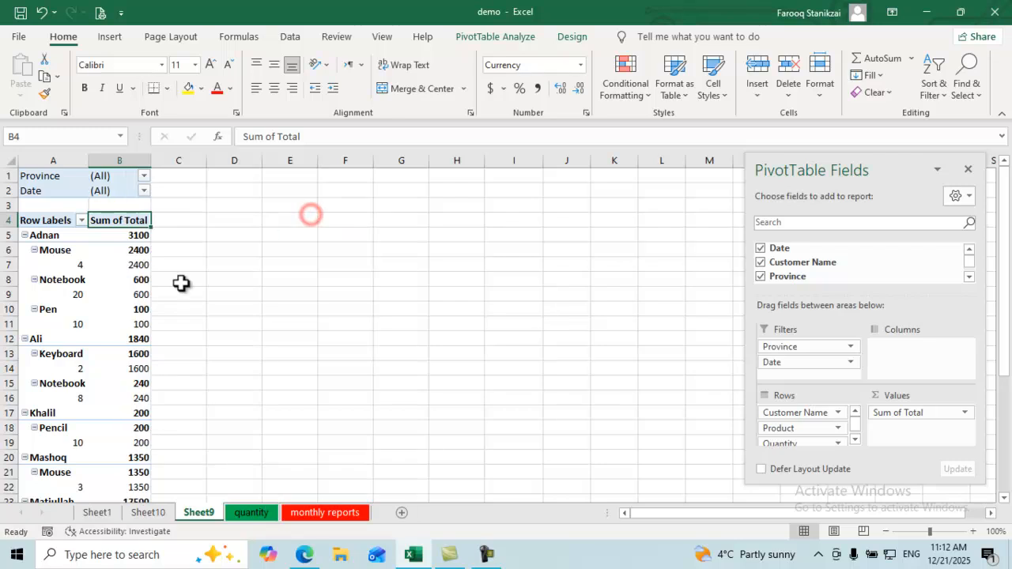
right_click(127, 221)
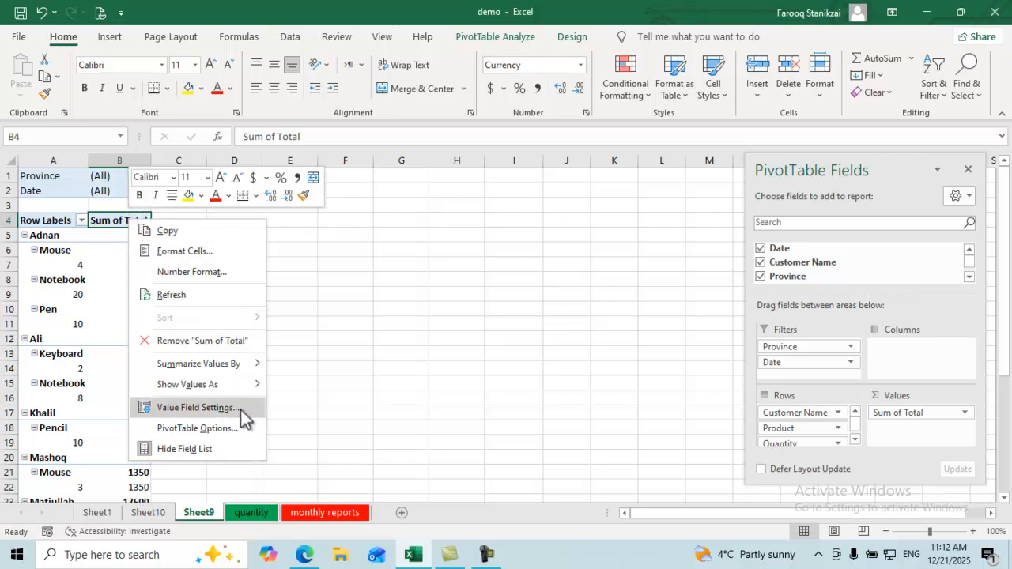
click(241, 410)
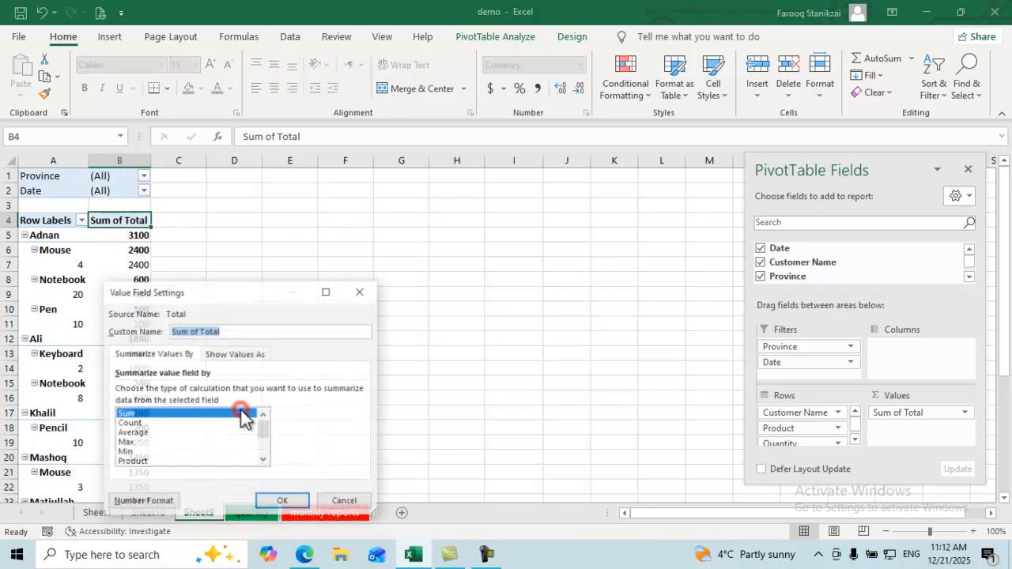
click(152, 443)
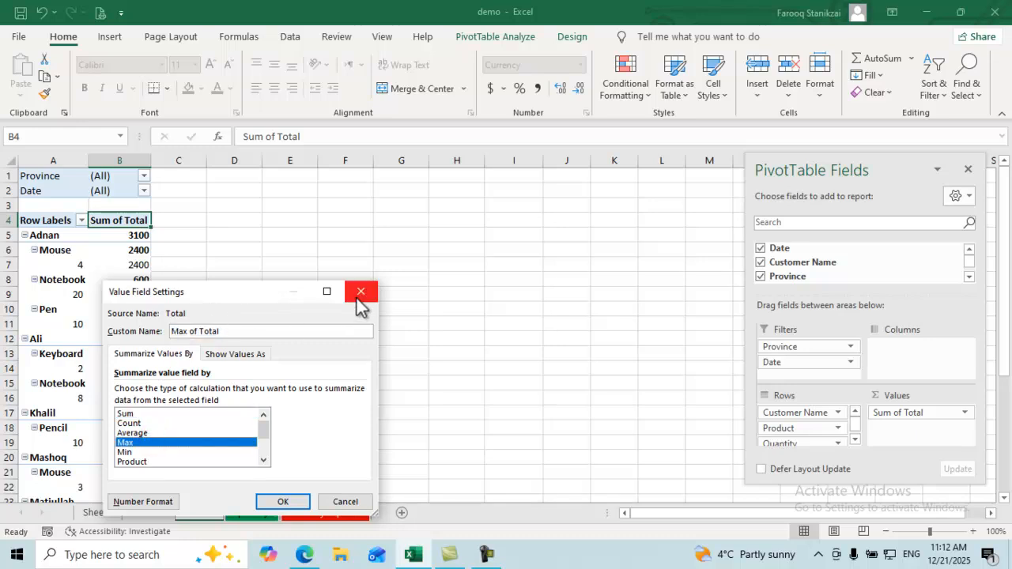
click(357, 296)
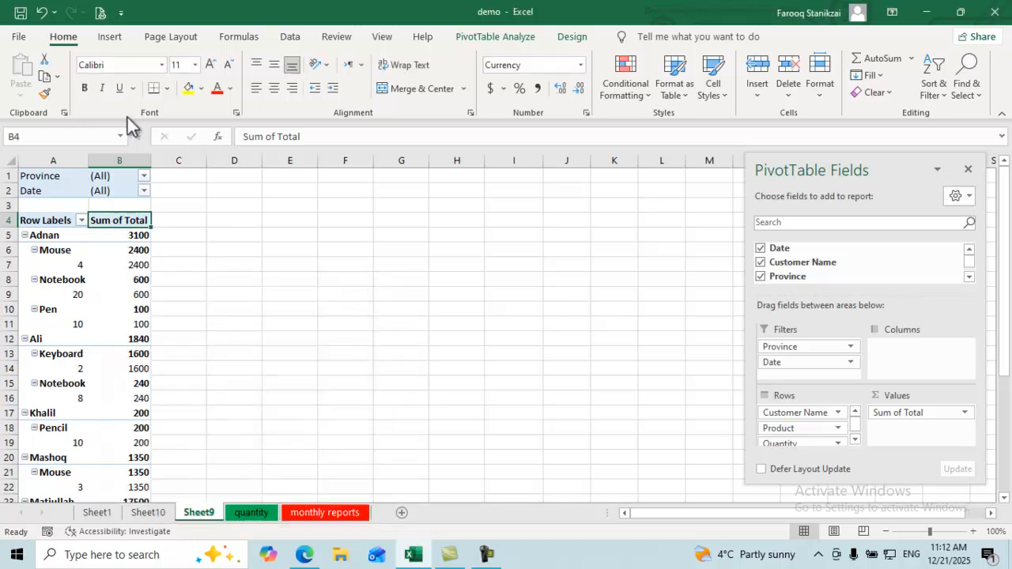
Step: Review the totals and filters, display and printing settings in the PivotTable Options, and close them without changes
right_click(131, 222)
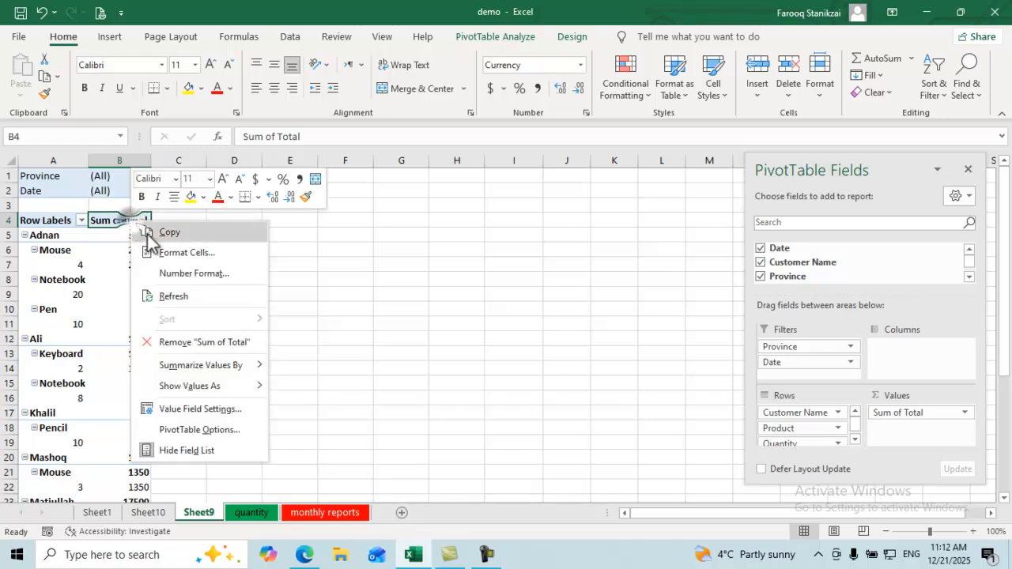
click(194, 434)
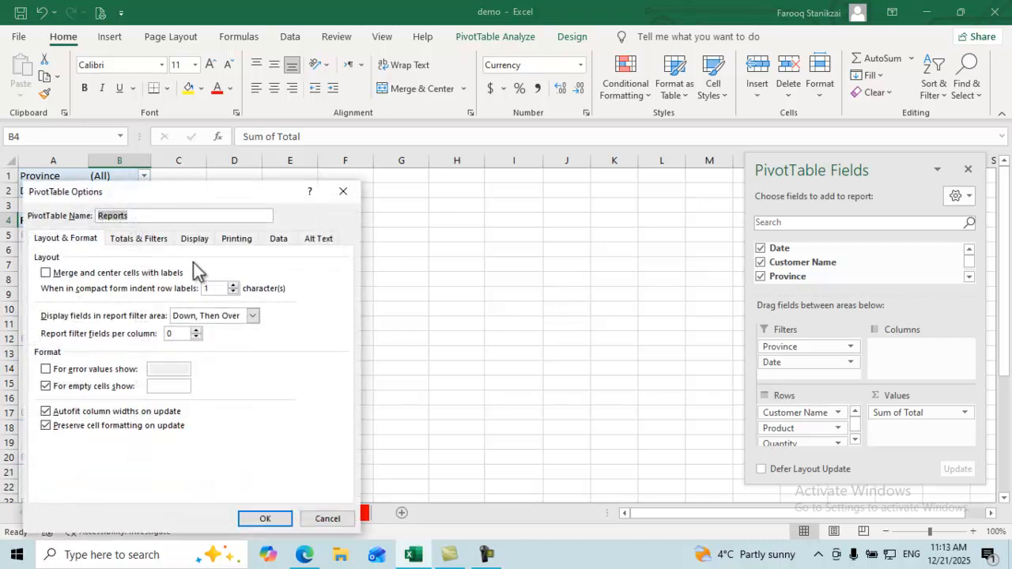
click(126, 243)
click(194, 240)
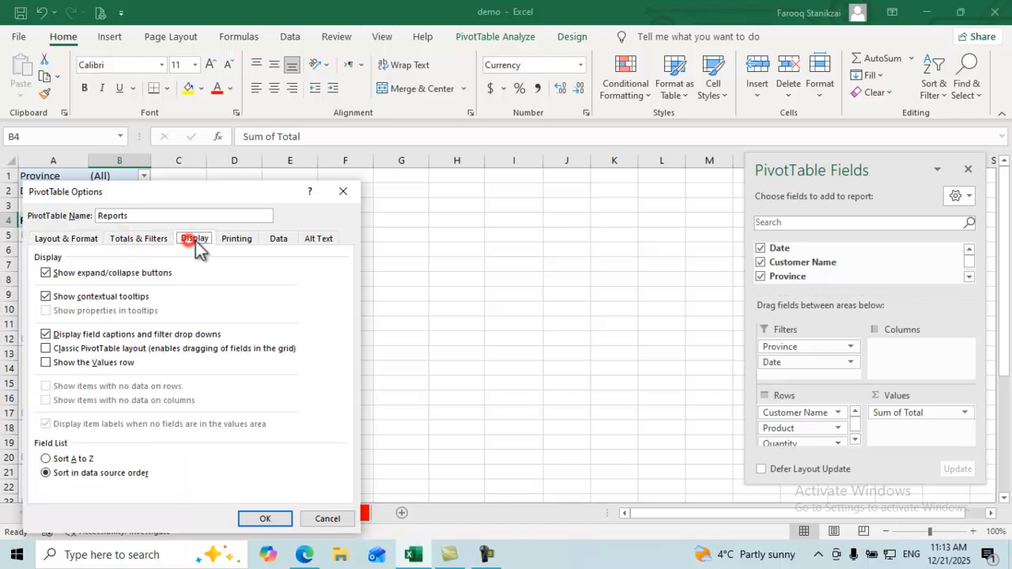
click(226, 240)
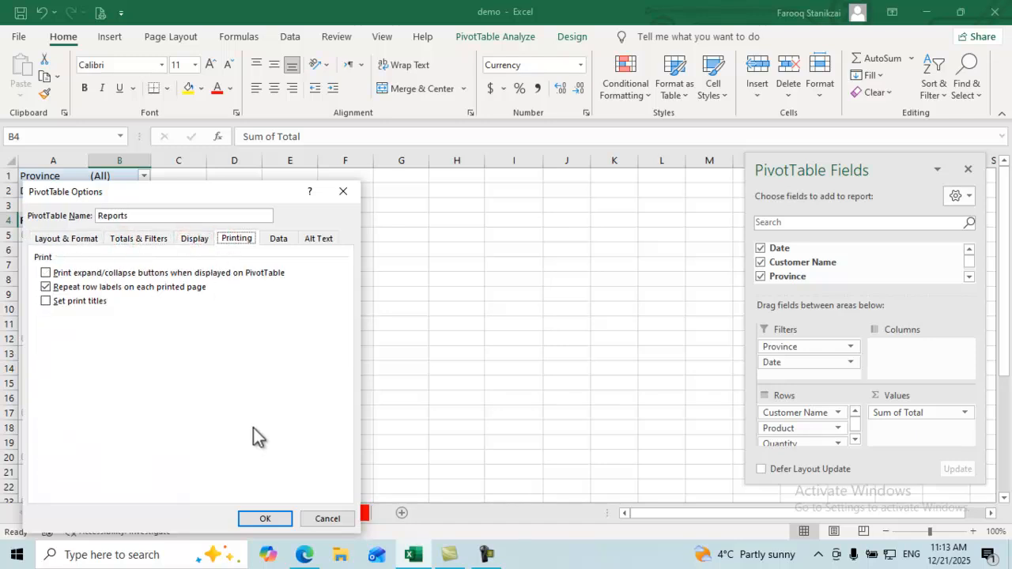
click(343, 192)
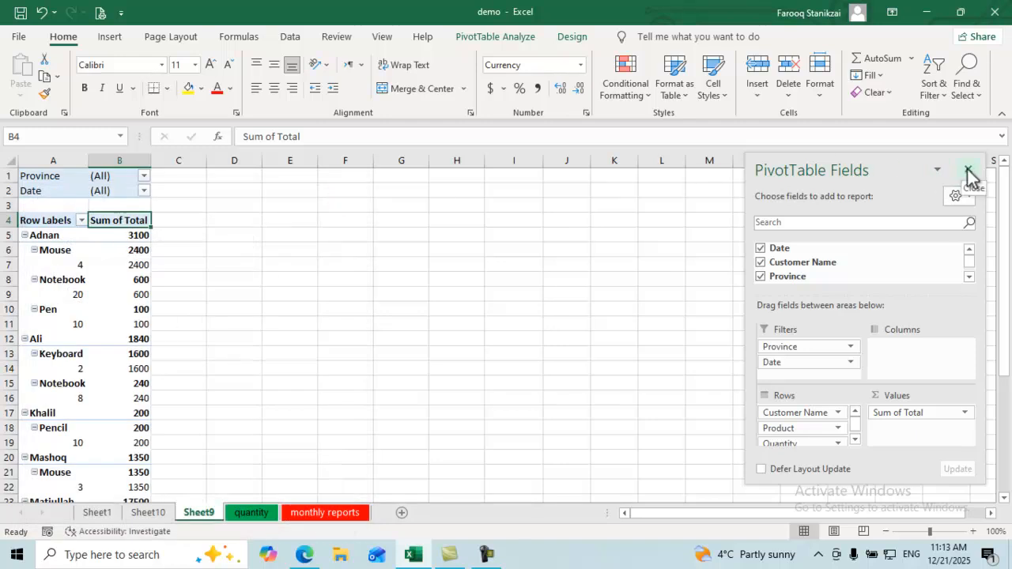
Step: Hide the PivotTable field list and show it again
right_click(126, 223)
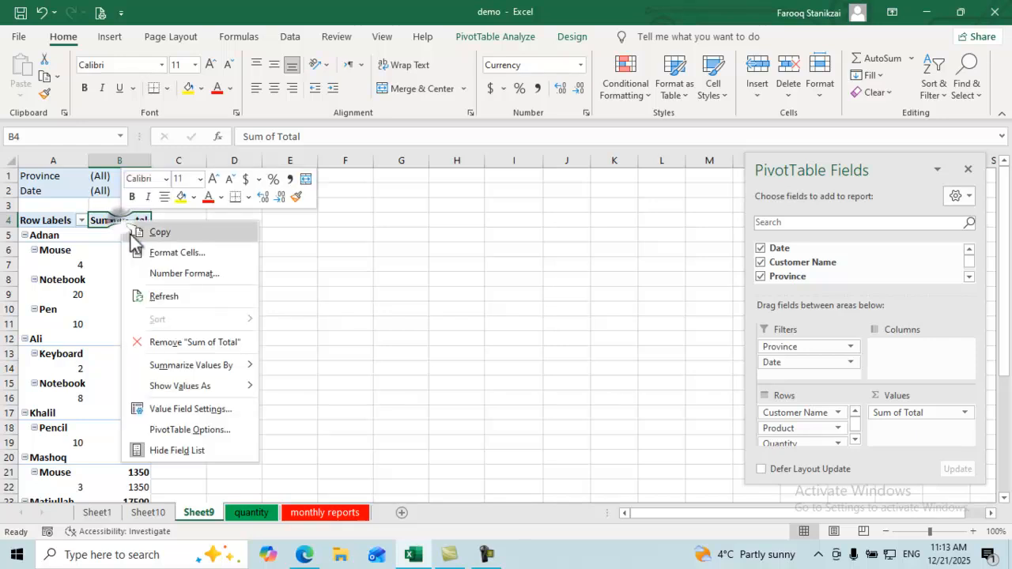
click(167, 453)
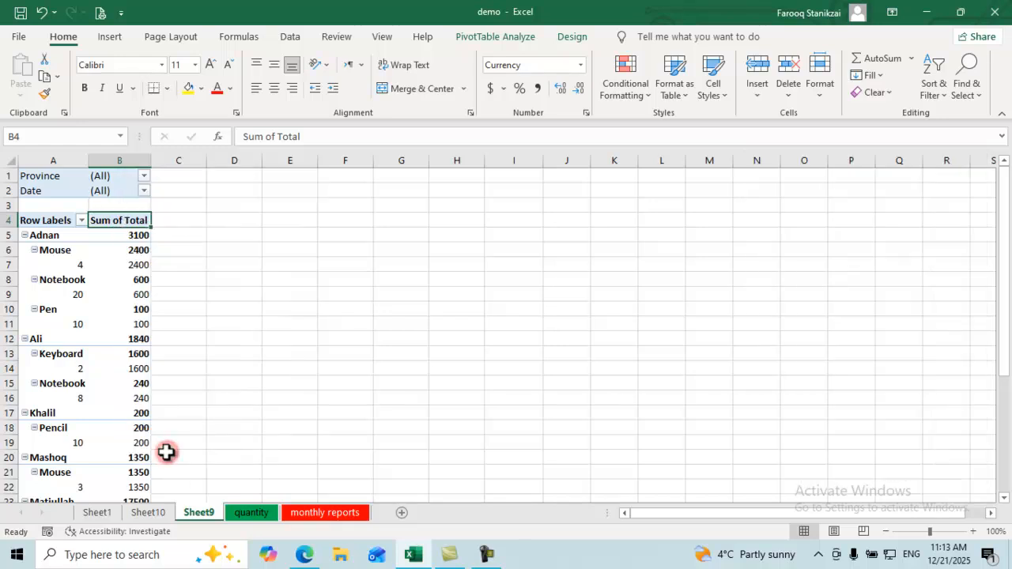
click(506, 267)
click(678, 296)
click(169, 284)
click(109, 275)
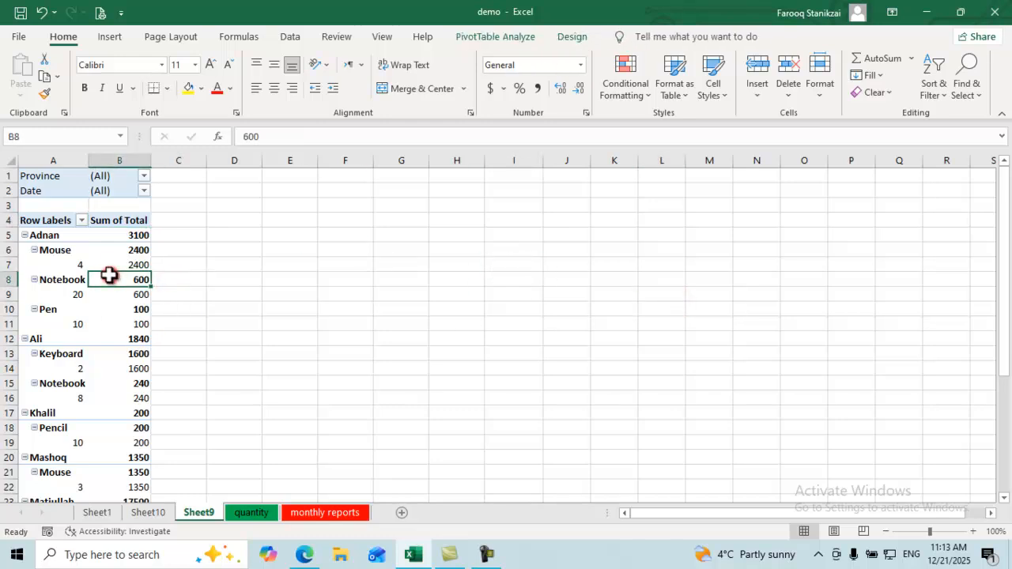
click(494, 36)
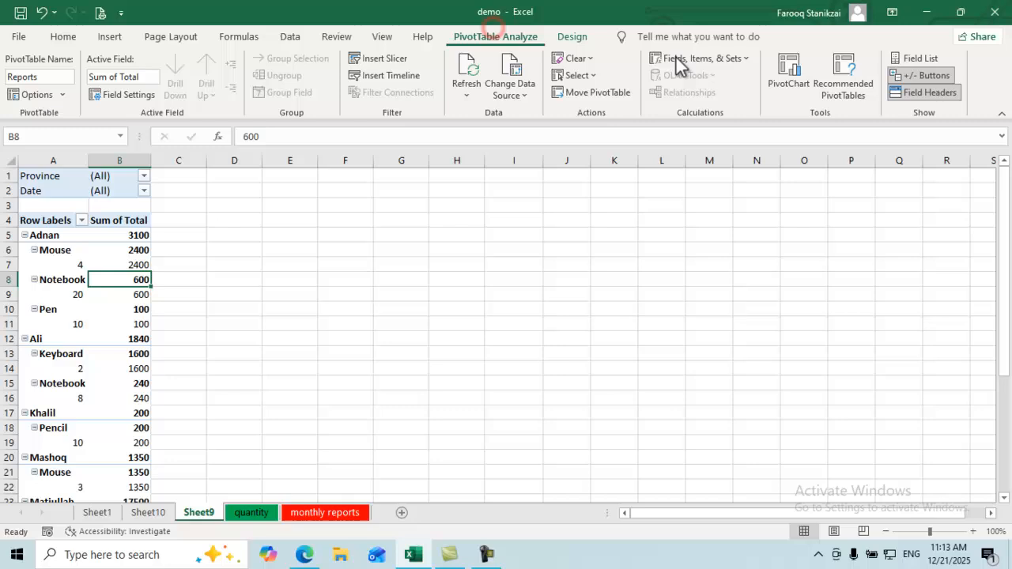
click(910, 57)
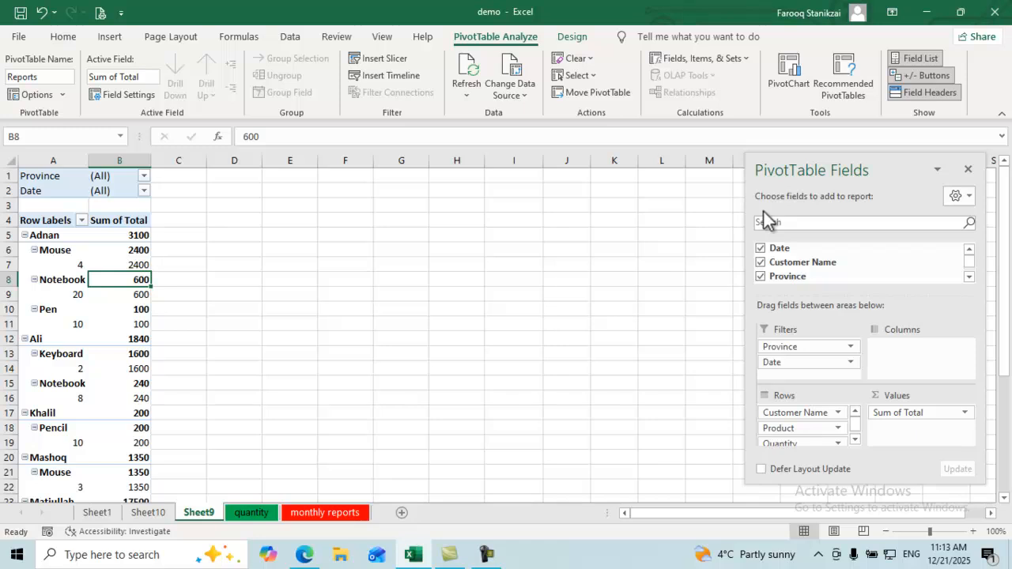
Step: Insert slicers for Customer Name and Company, and move the Company slicer beside the Customer Name slicer
click(109, 264)
click(48, 251)
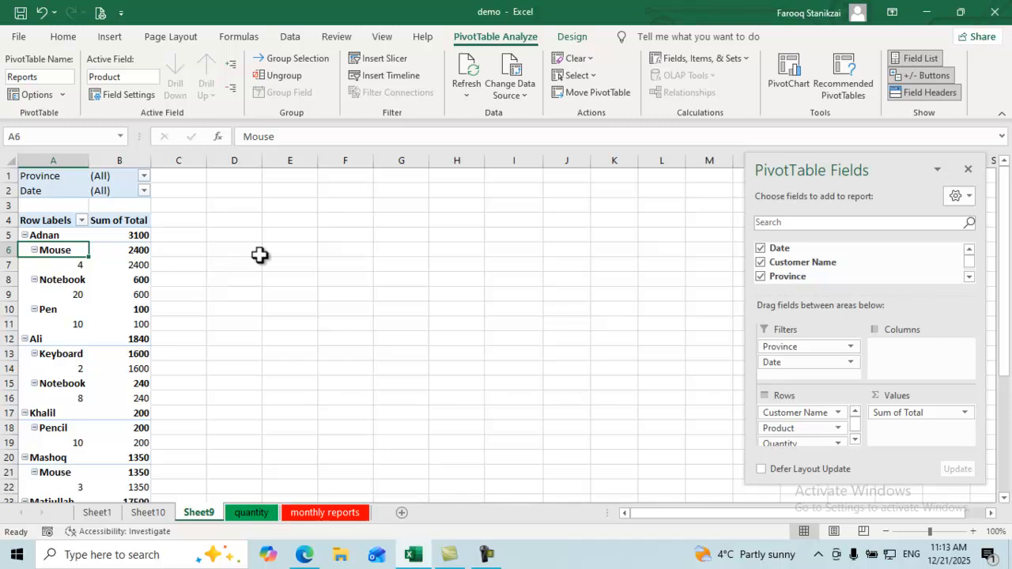
click(385, 60)
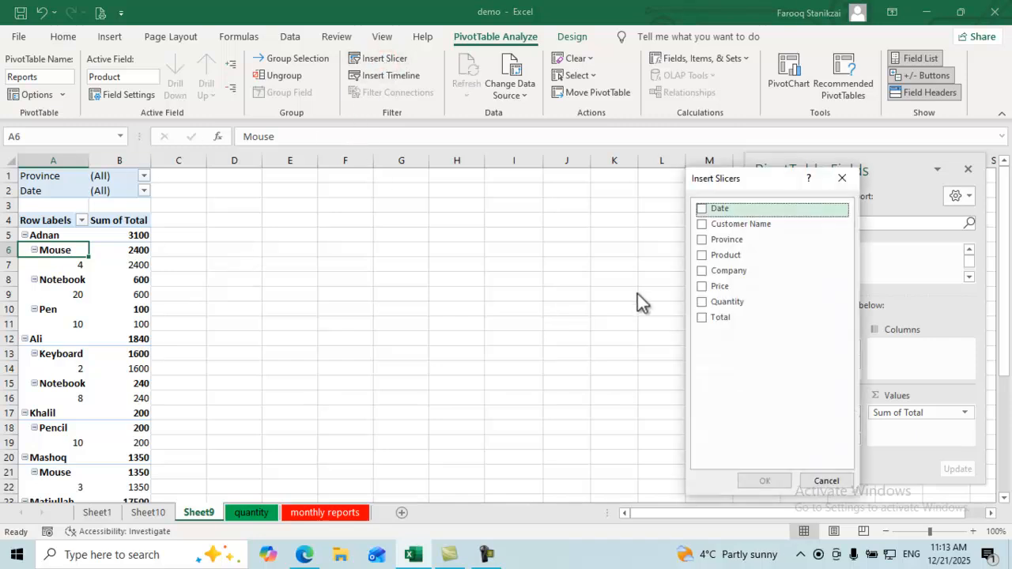
click(704, 224)
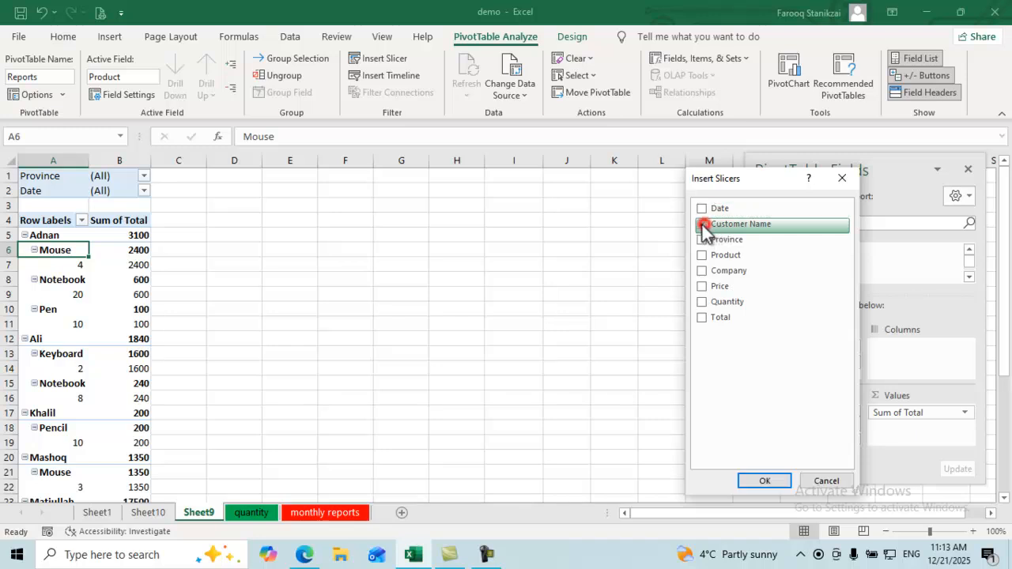
click(704, 270)
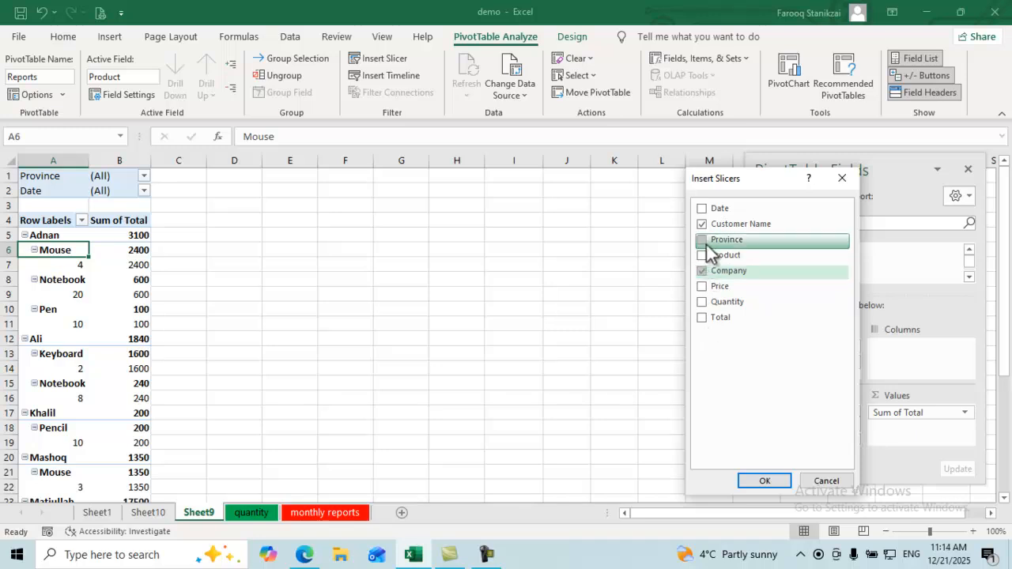
click(764, 481)
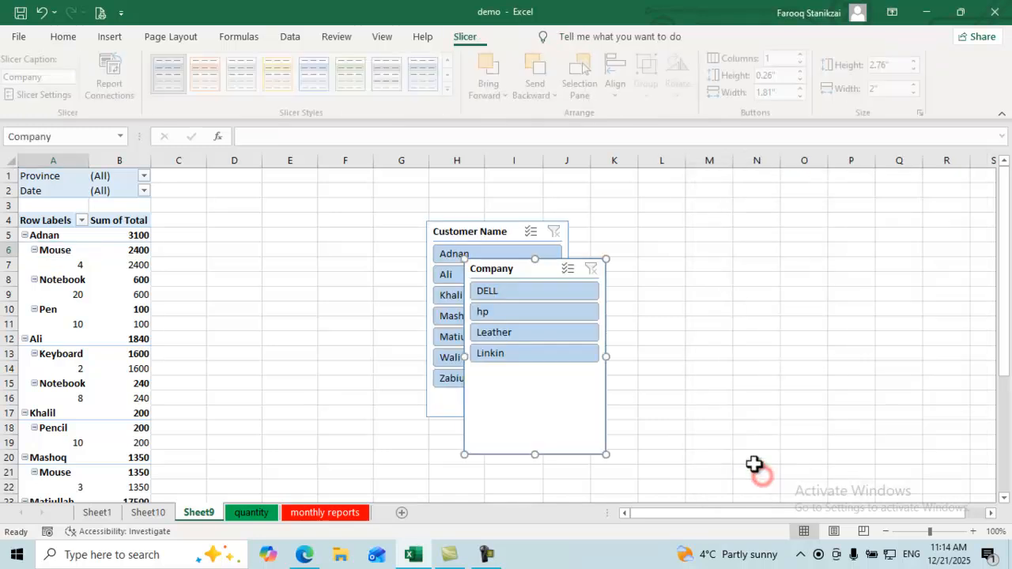
drag(527, 269, 647, 268)
Step: Filter the PivotTable to the company DELL and switch between individual DELL customers using the slicers
click(599, 289)
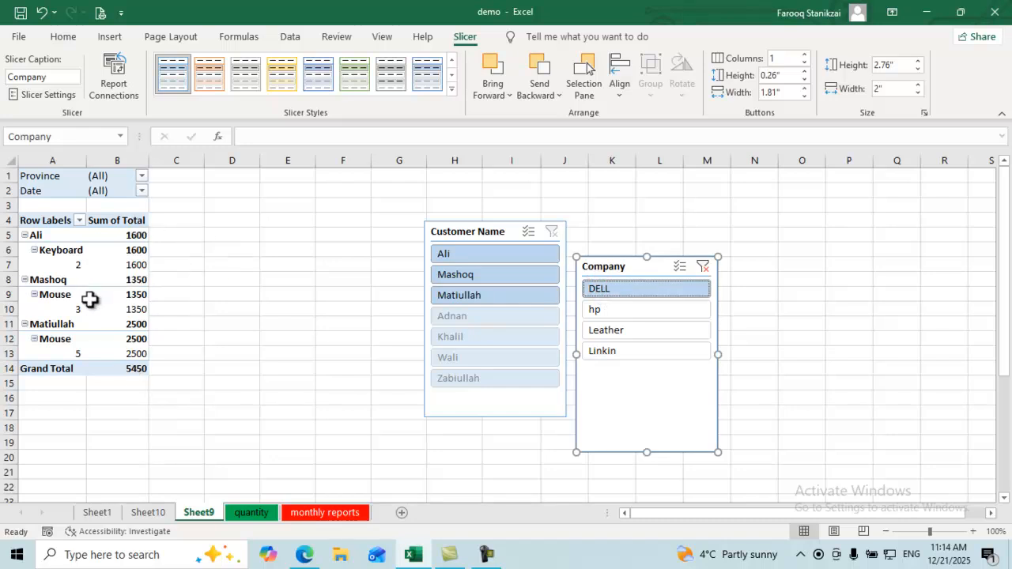
click(456, 278)
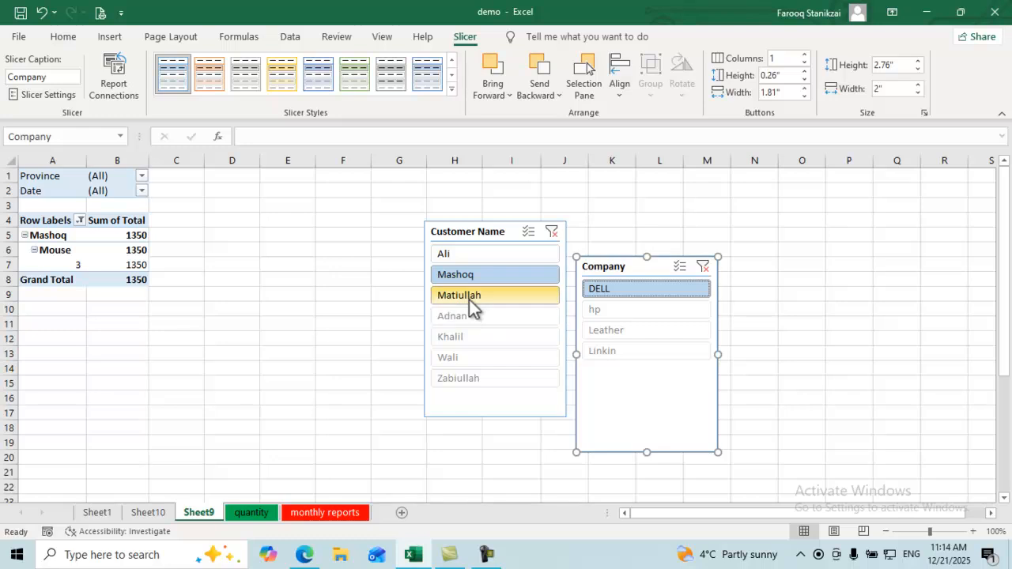
click(469, 299)
Step: Filter the PivotTable with the slicers to the customer who bought pencils and to the company Linkin
click(460, 315)
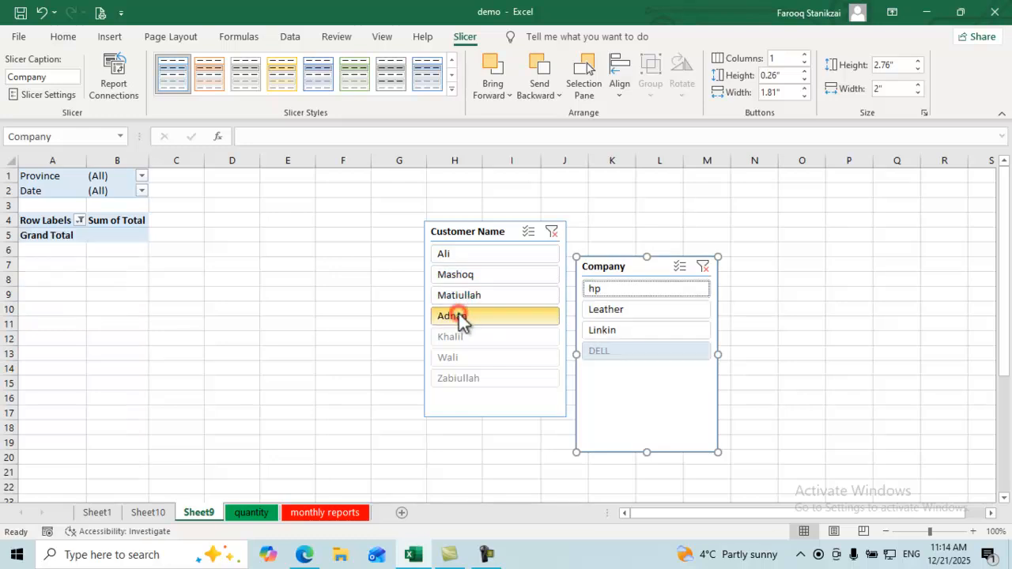
click(470, 339)
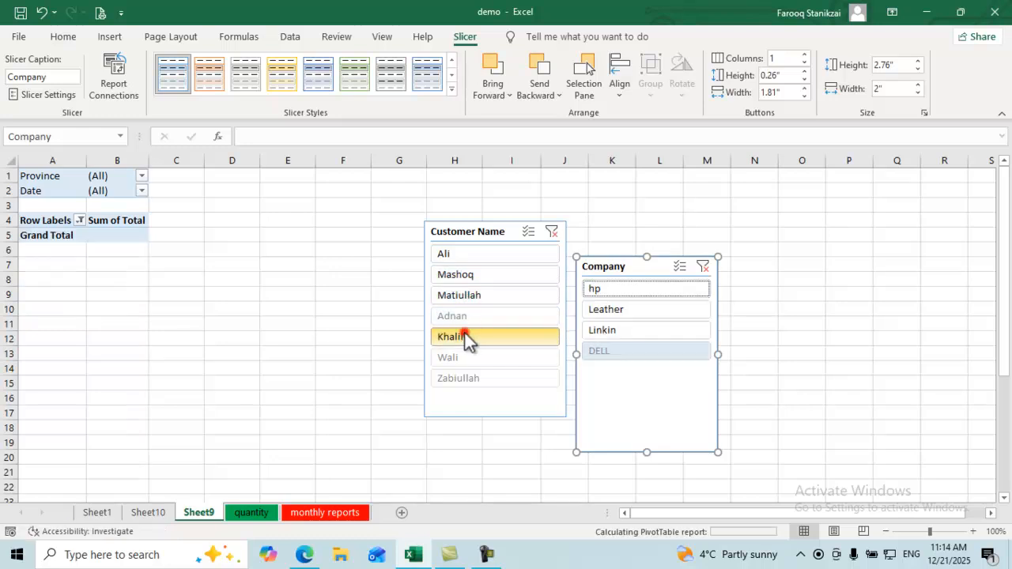
click(594, 291)
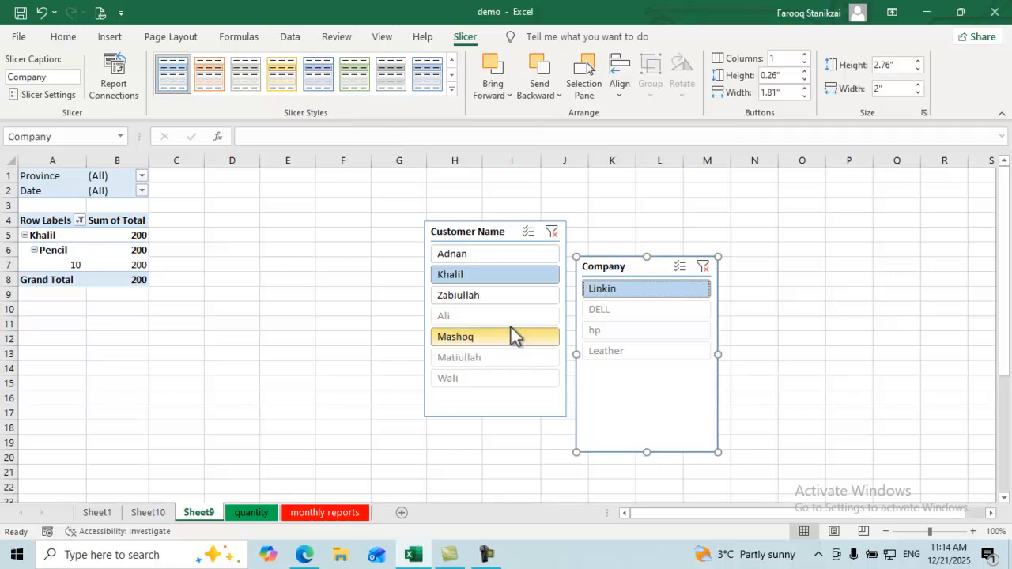
Step: Apply a light green style to the Customer Name slicer and switch it between individual customers
click(492, 295)
click(480, 230)
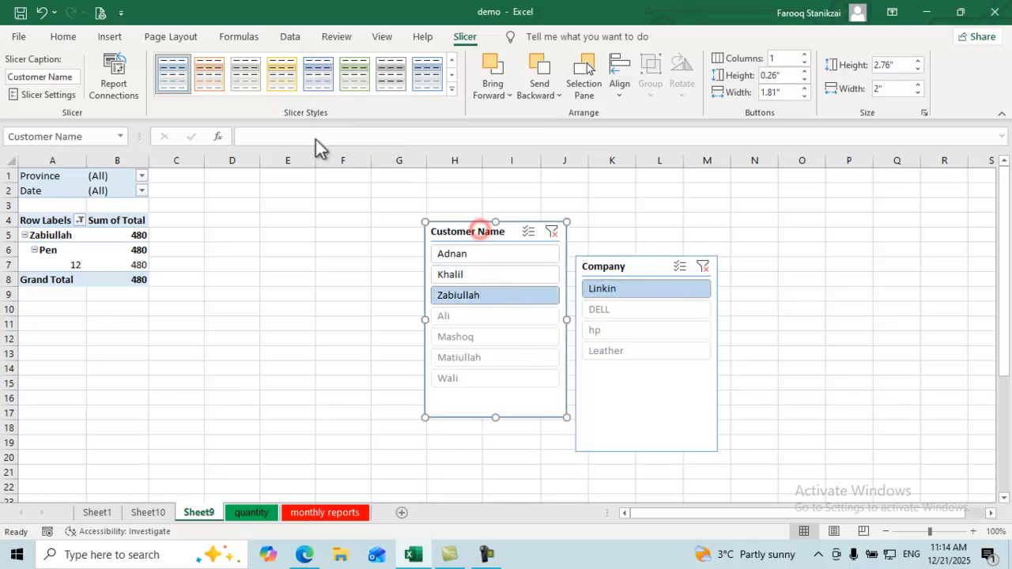
click(355, 74)
click(452, 273)
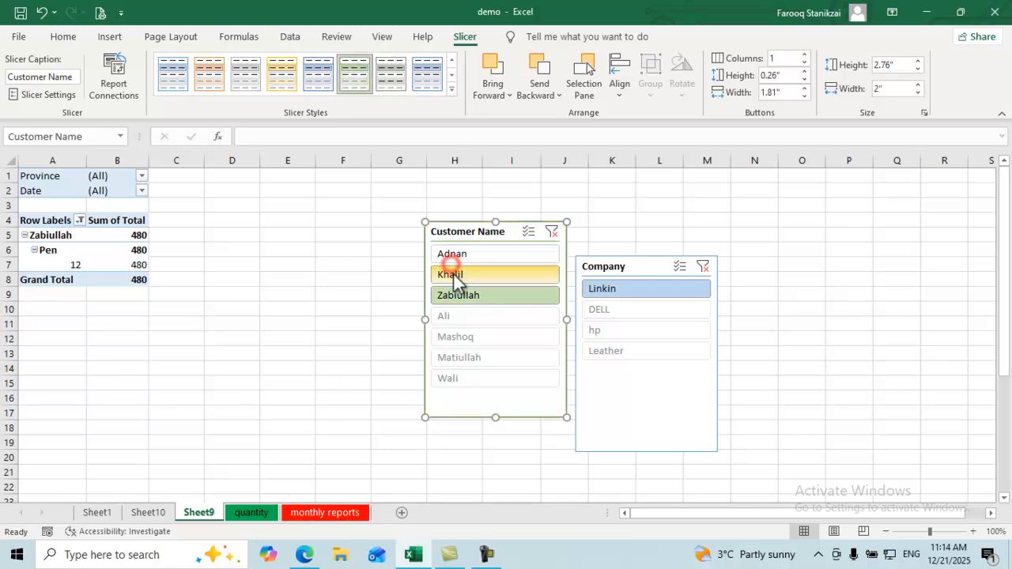
click(450, 316)
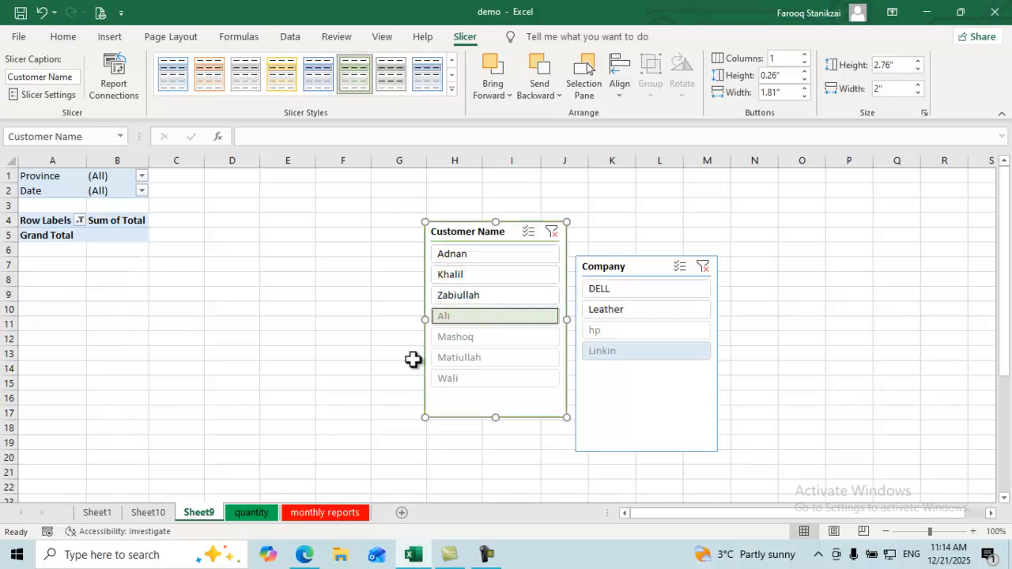
Step: Clear the filters of the Customer Name and Company slicers and delete both slicers
click(553, 231)
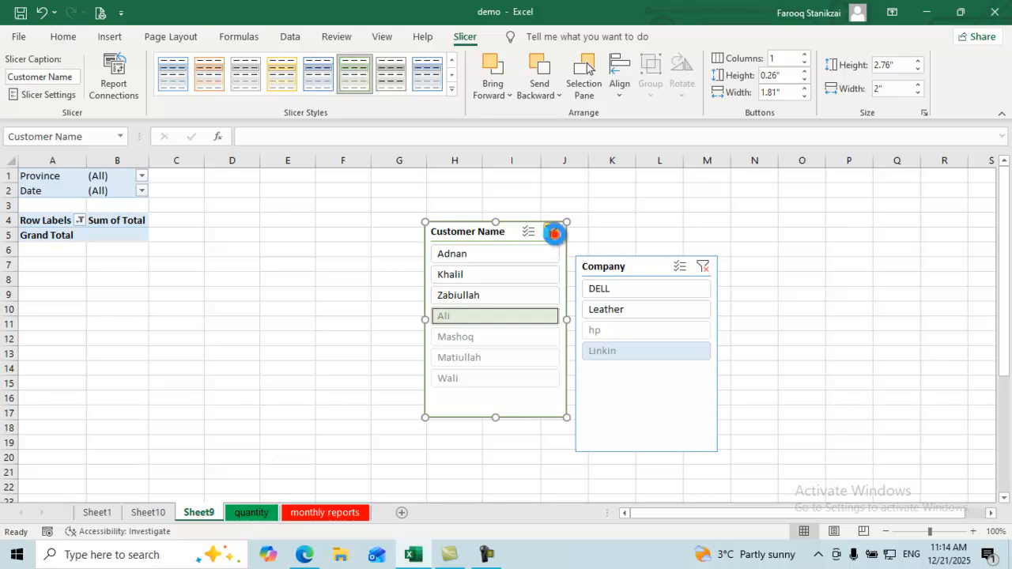
click(703, 267)
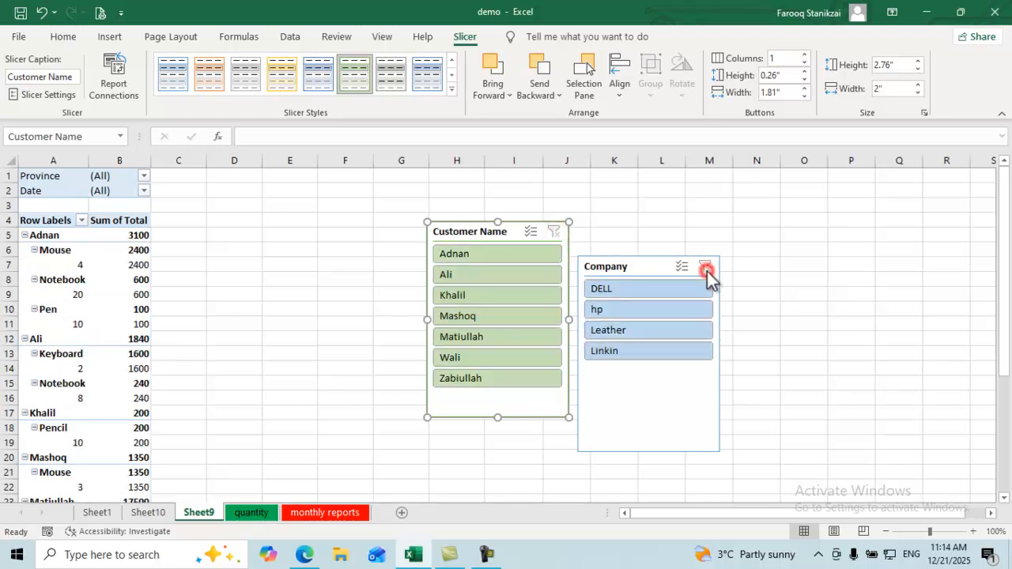
click(671, 269)
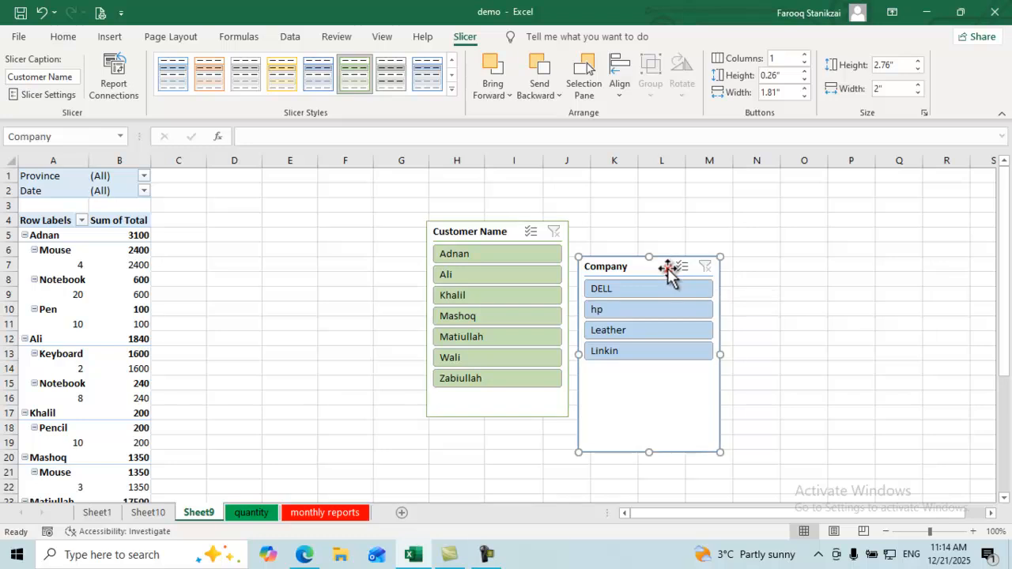
key(Delete)
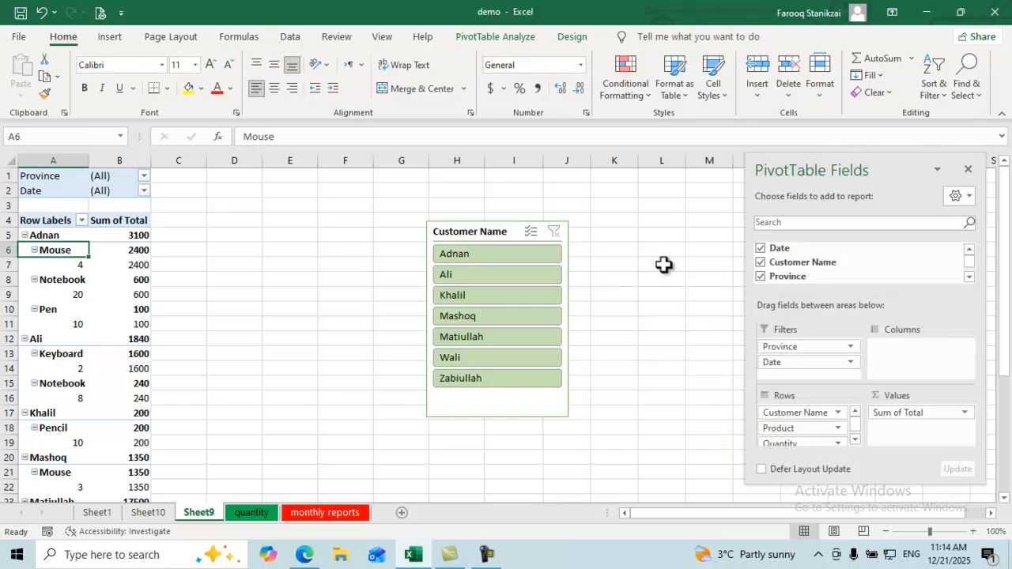
click(465, 230)
key(Delete)
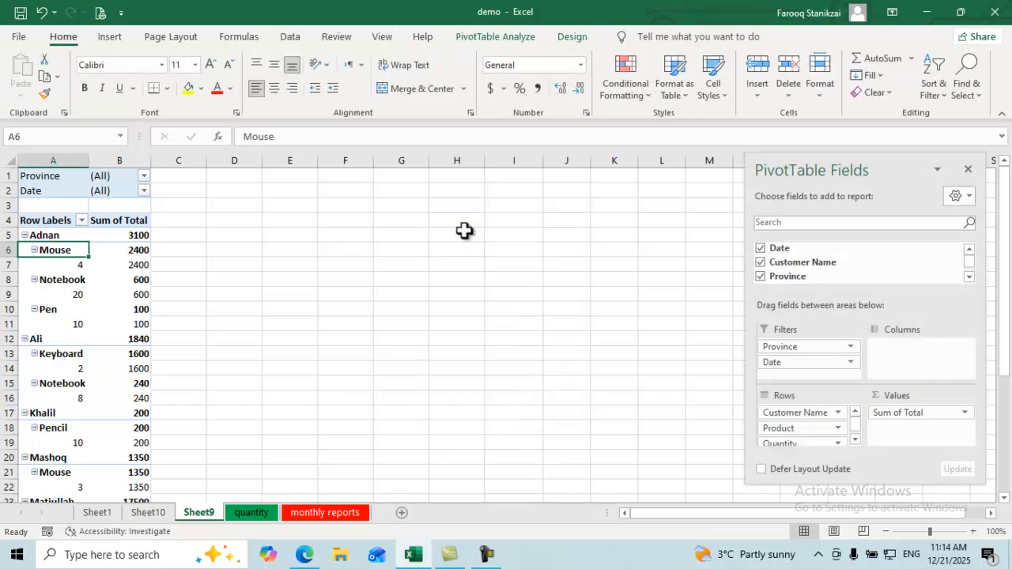
click(342, 307)
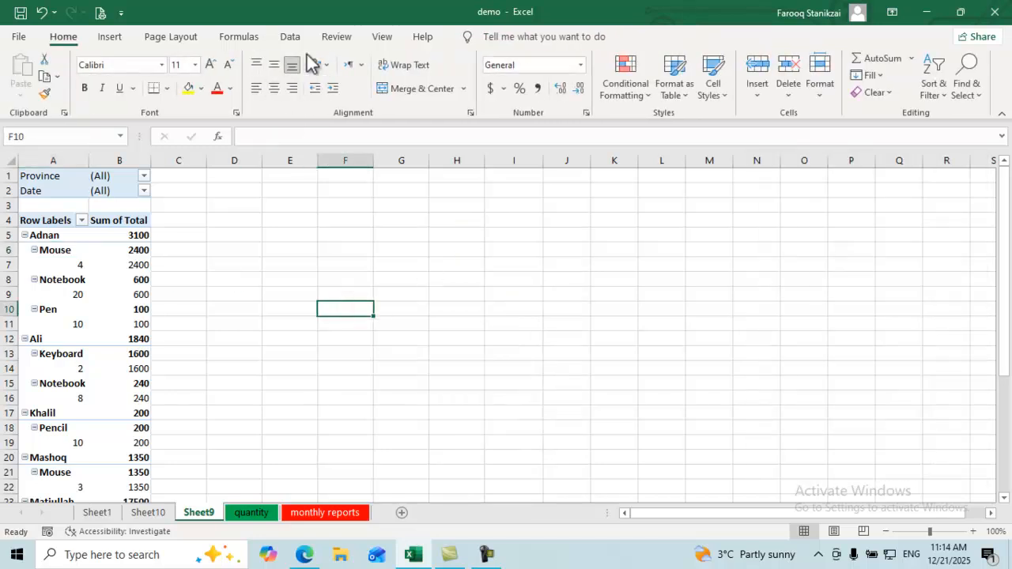
click(117, 250)
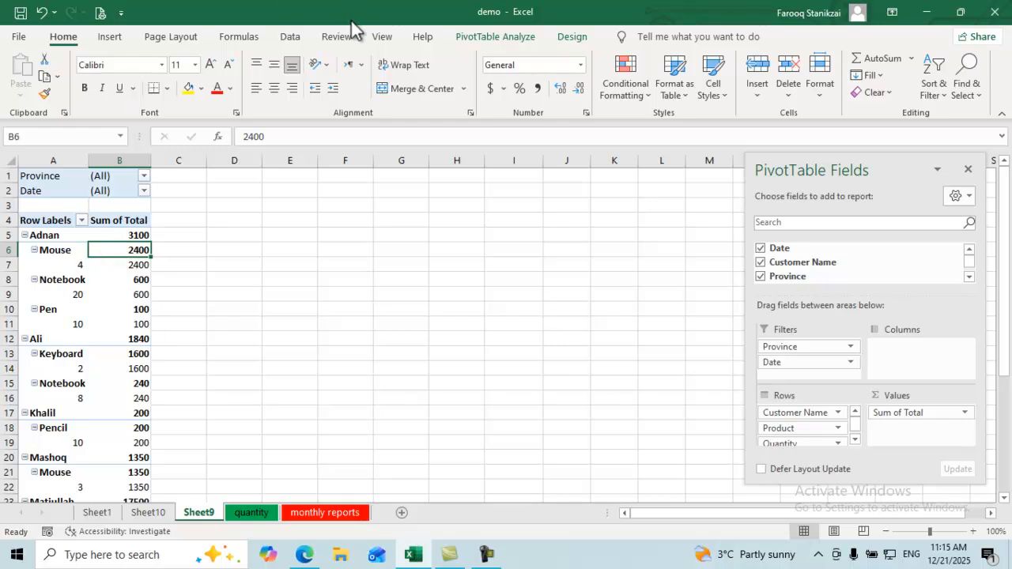
click(495, 37)
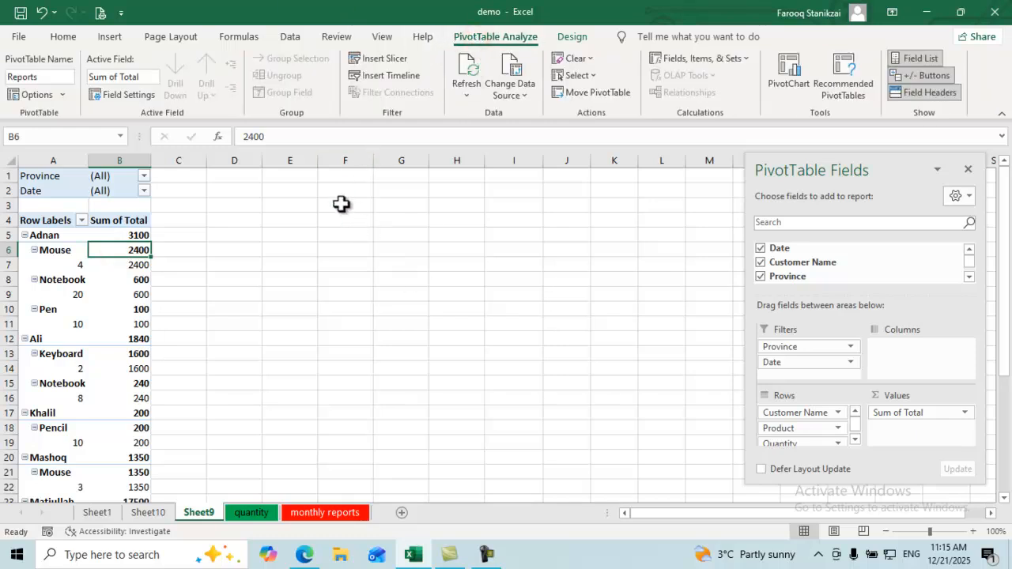
click(391, 77)
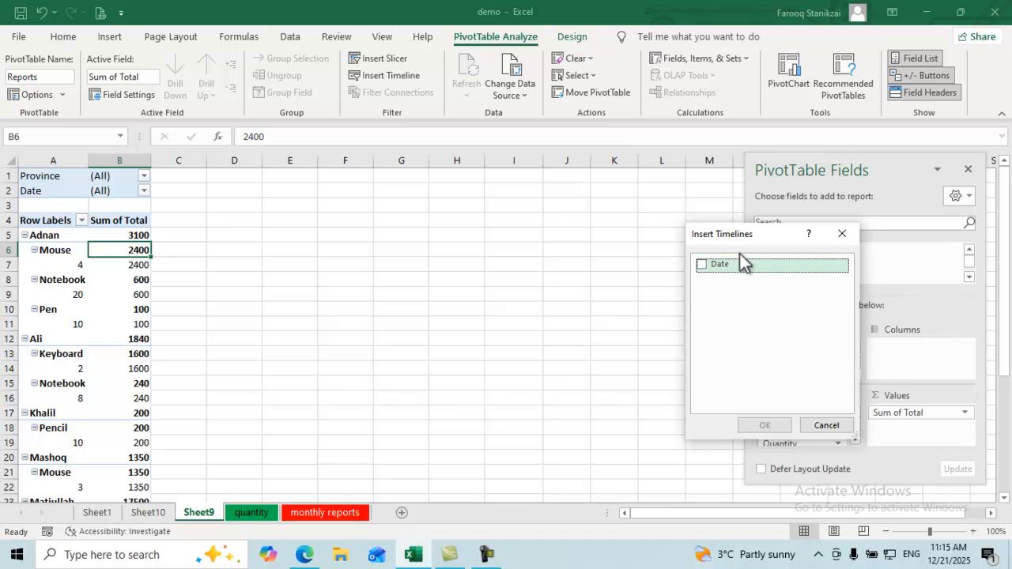
drag(744, 242, 441, 236)
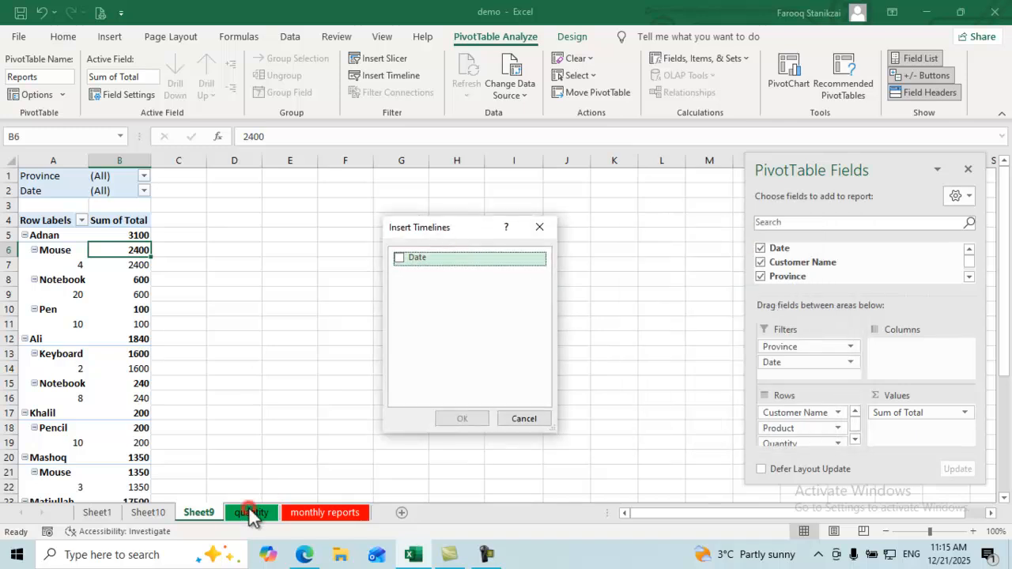
click(516, 419)
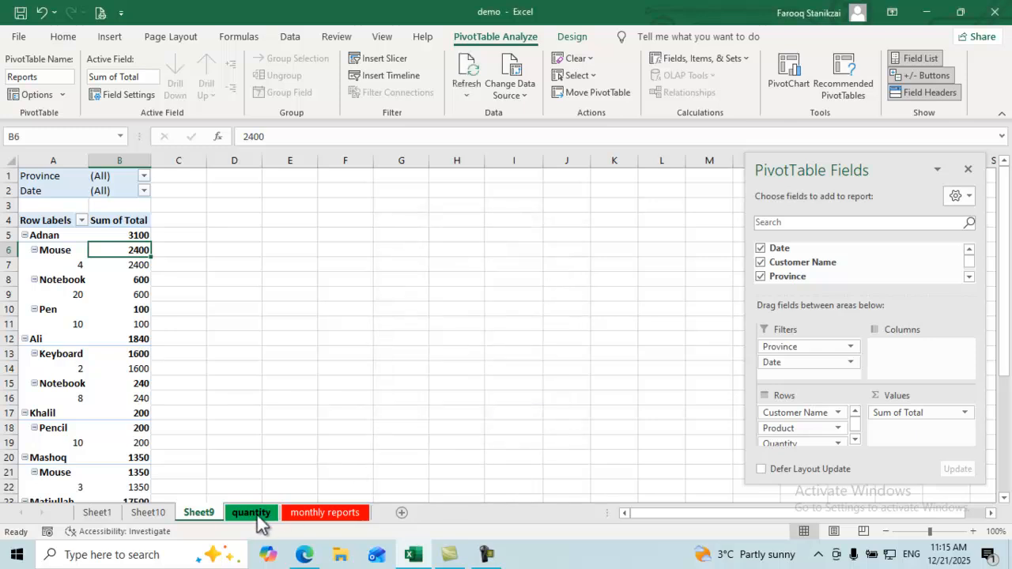
Step: Examine the entries in the Date column of the Sales Reports 2025 table on the quantity sheet
click(251, 513)
click(145, 264)
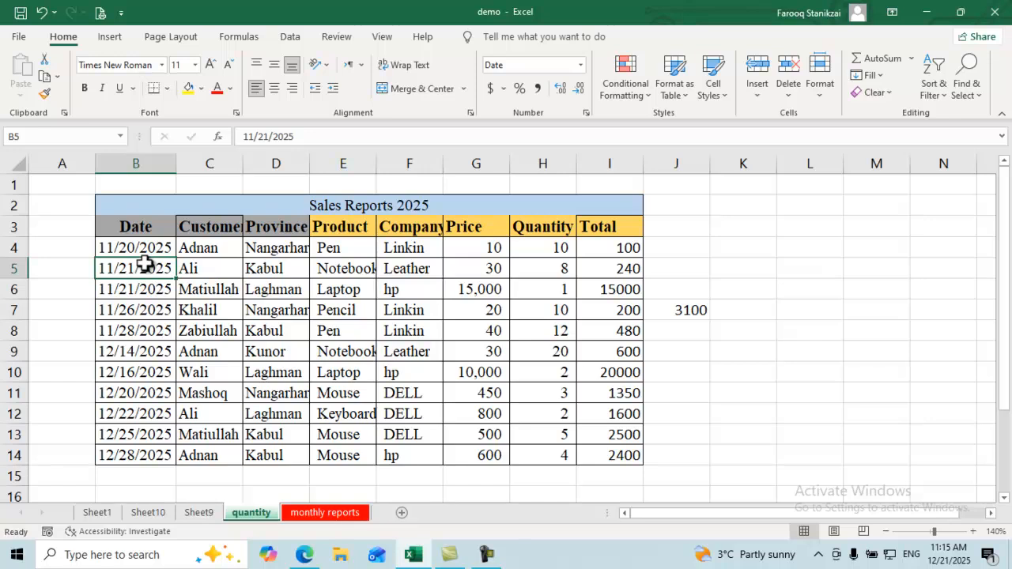
click(111, 249)
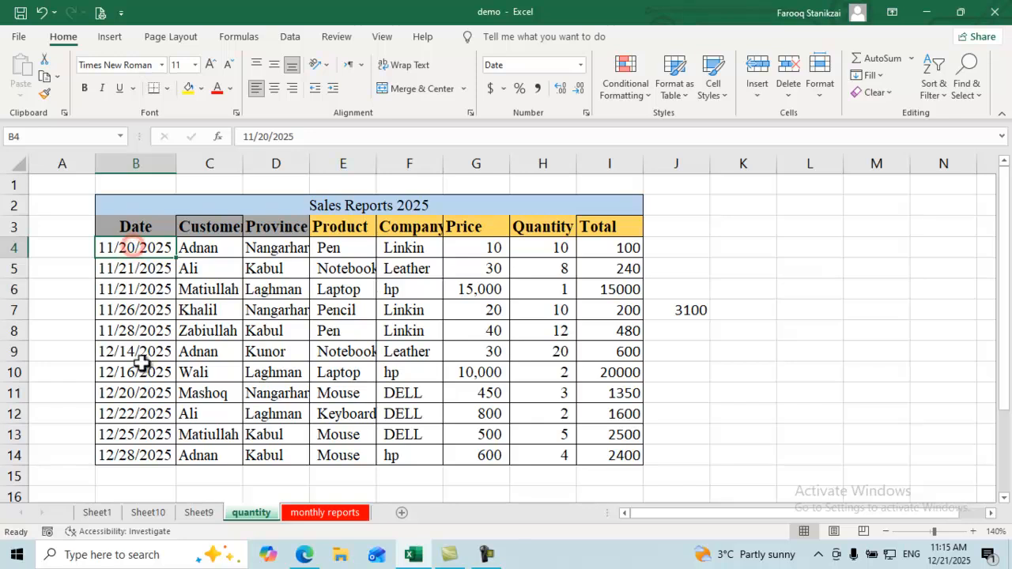
click(154, 310)
click(161, 308)
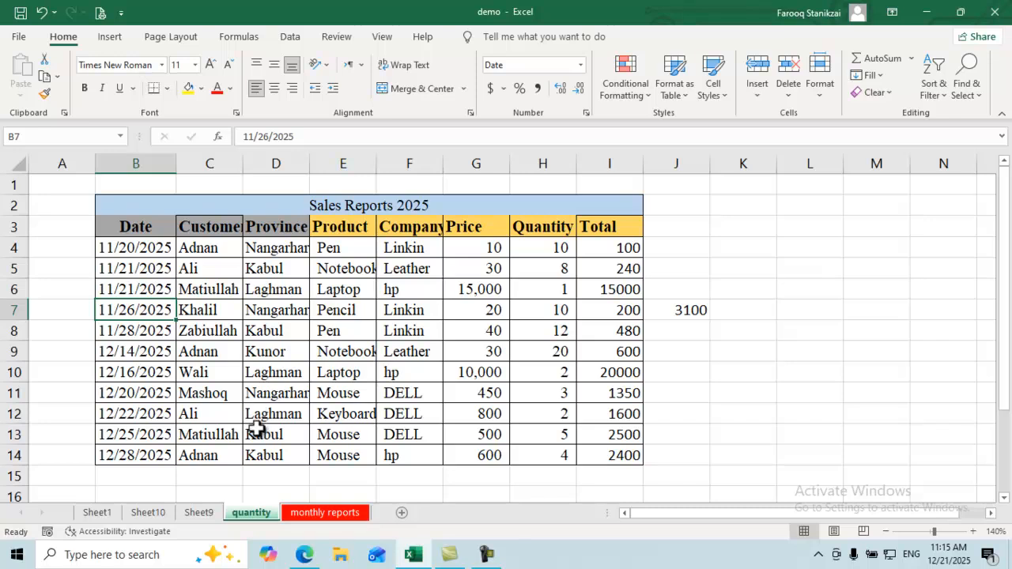
click(109, 250)
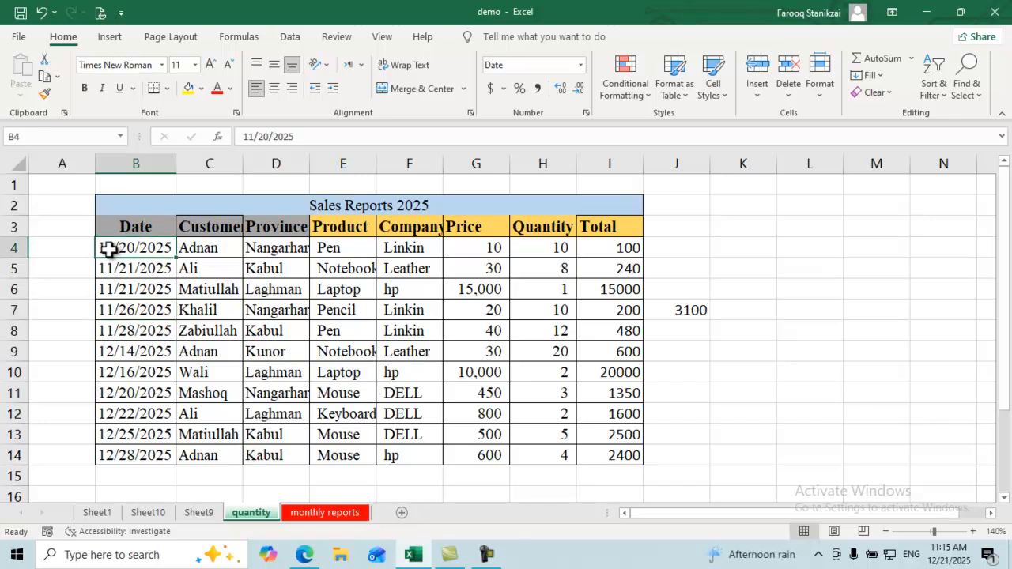
click(108, 246)
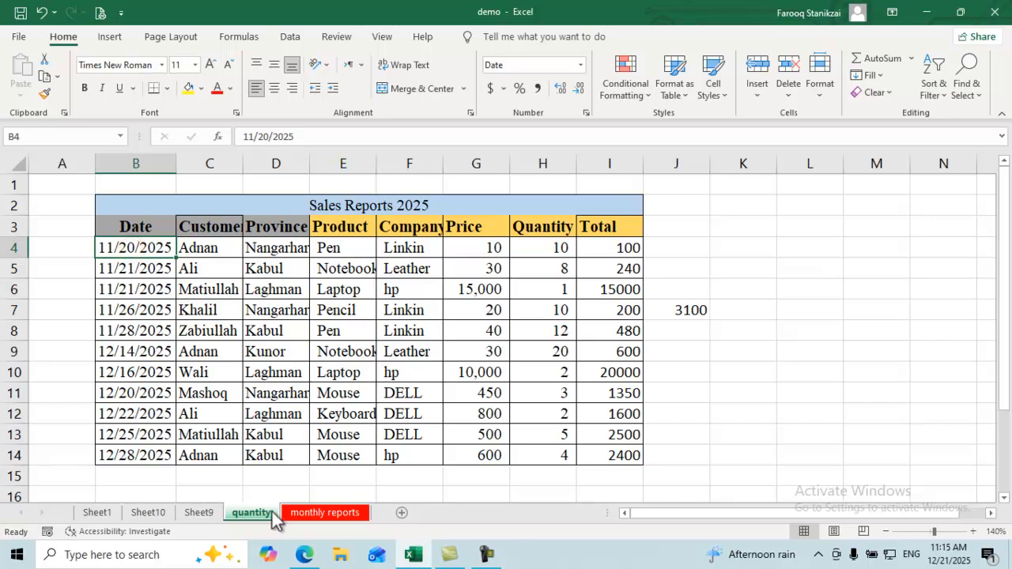
Step: Insert a timeline based on the Date field for the PivotTable on Sheet9
click(199, 513)
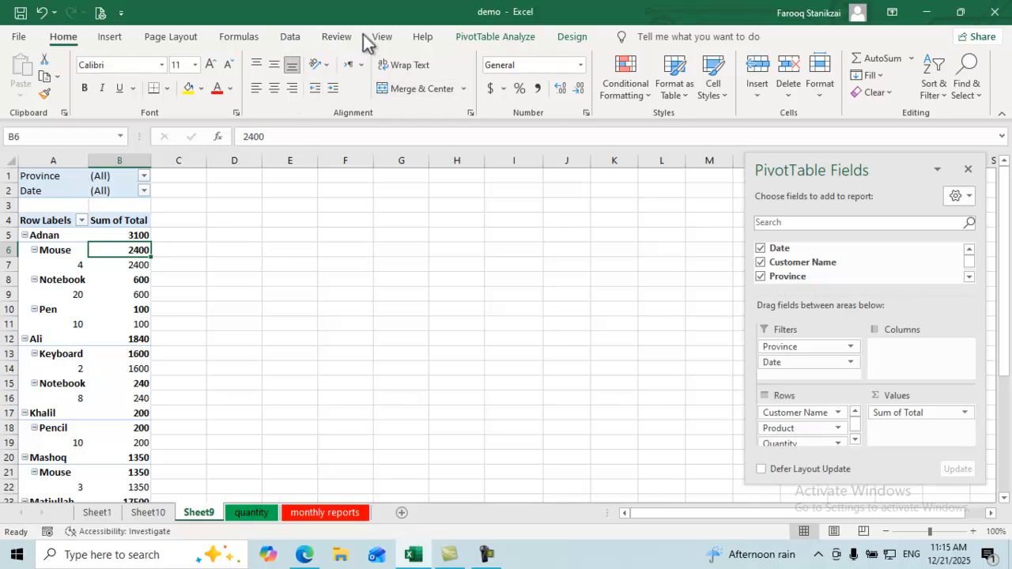
click(499, 40)
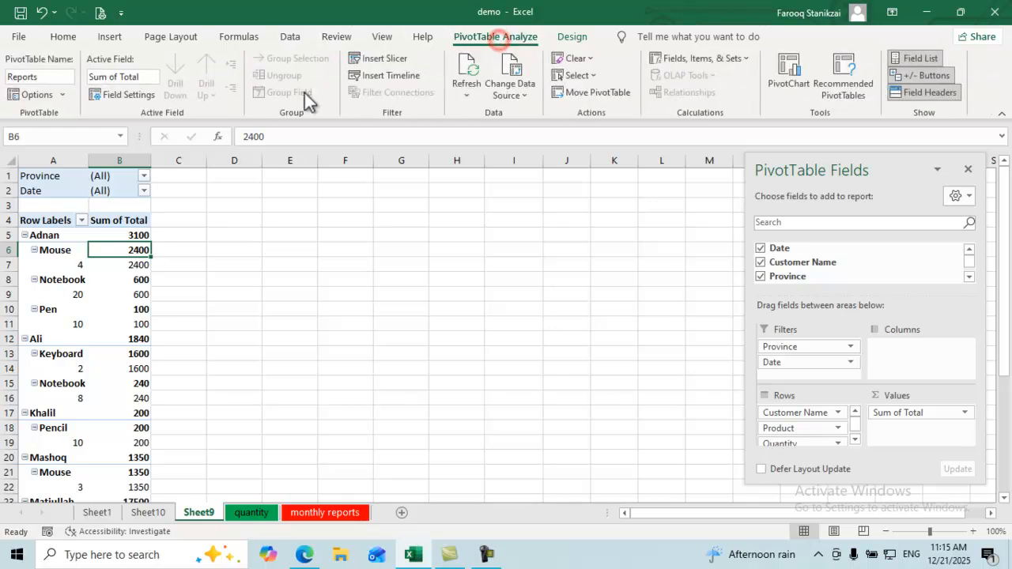
click(393, 79)
click(399, 258)
click(466, 419)
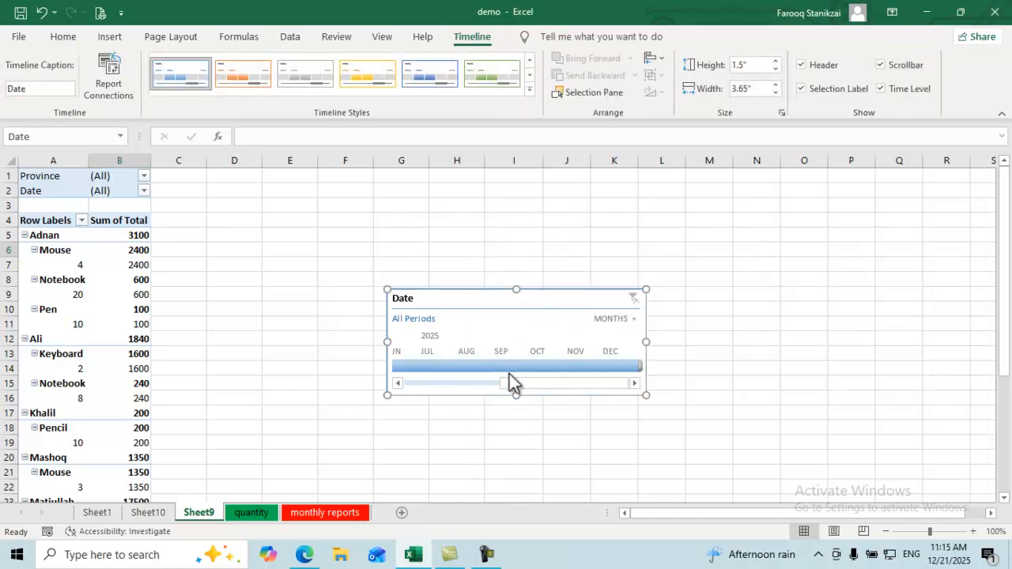
Step: Filter the pivot table by Sep–Dec 2025 and by single months from Dec back to Aug with the Date timeline, ending by clearing the filter
drag(507, 367, 617, 369)
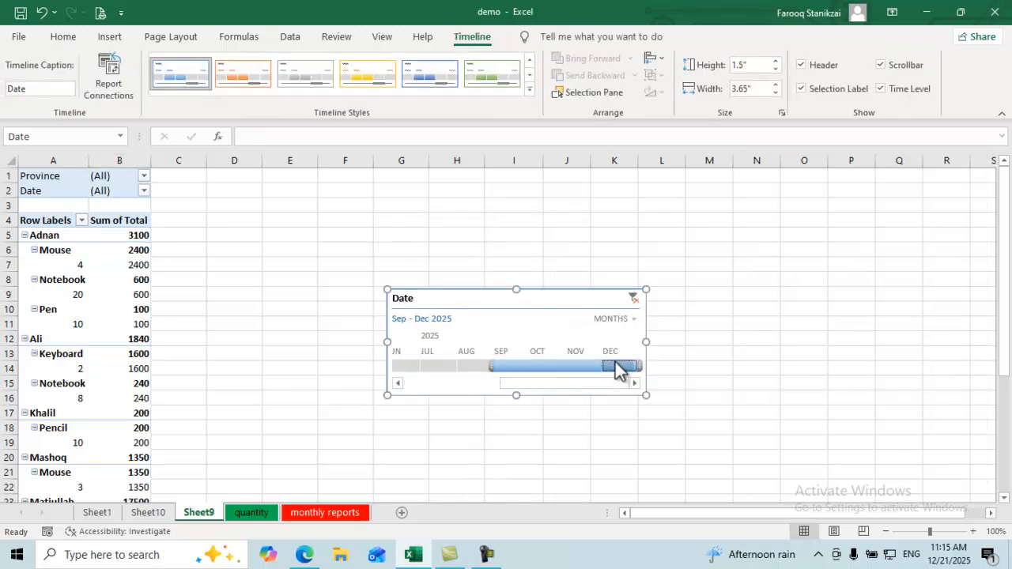
click(617, 369)
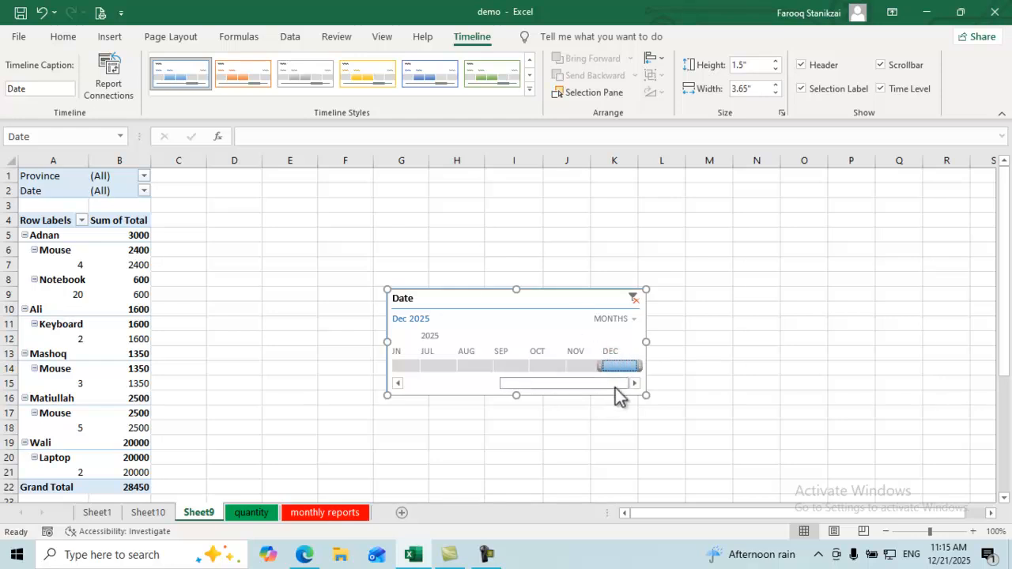
click(581, 366)
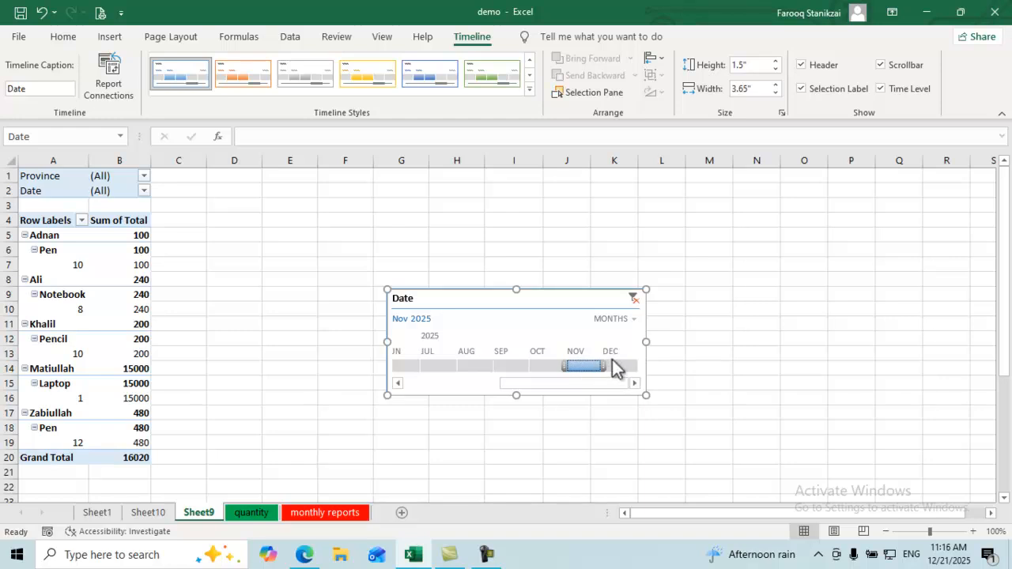
click(537, 363)
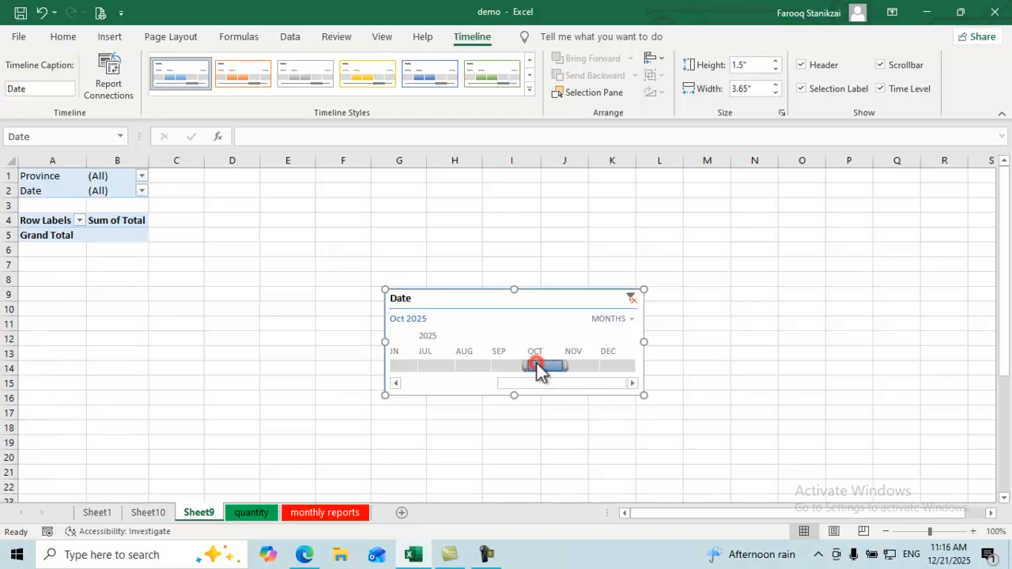
click(505, 367)
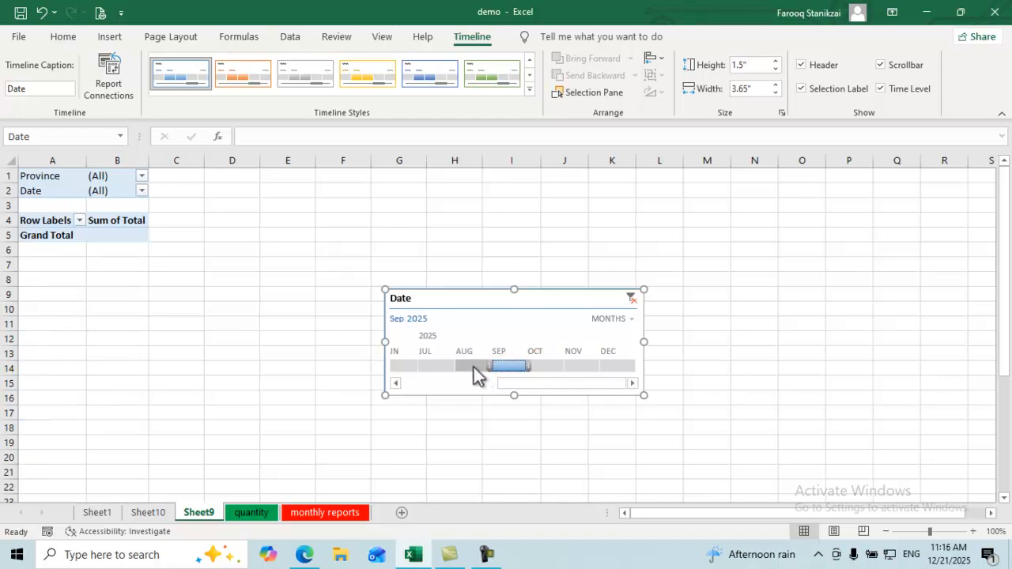
click(474, 367)
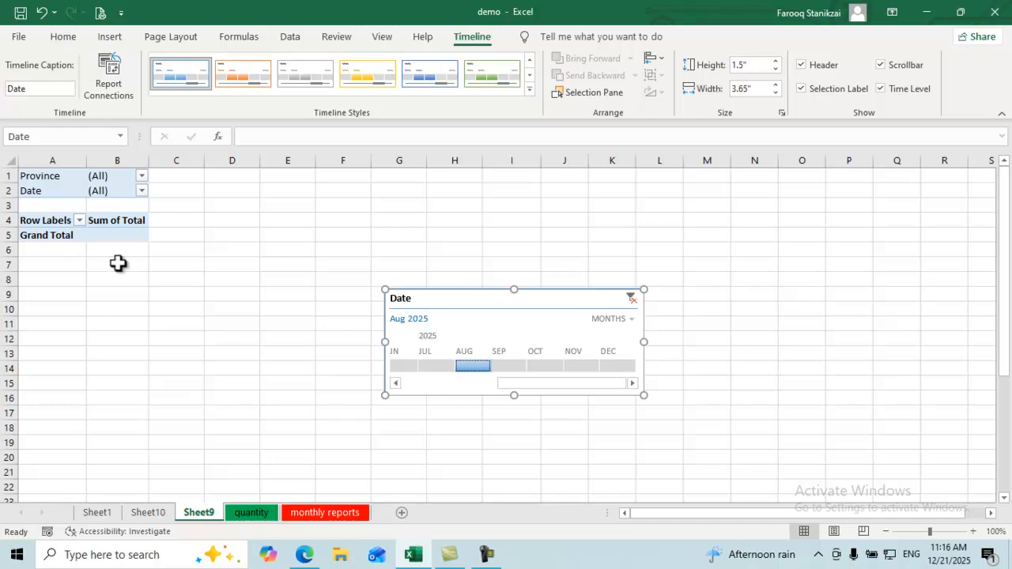
click(574, 365)
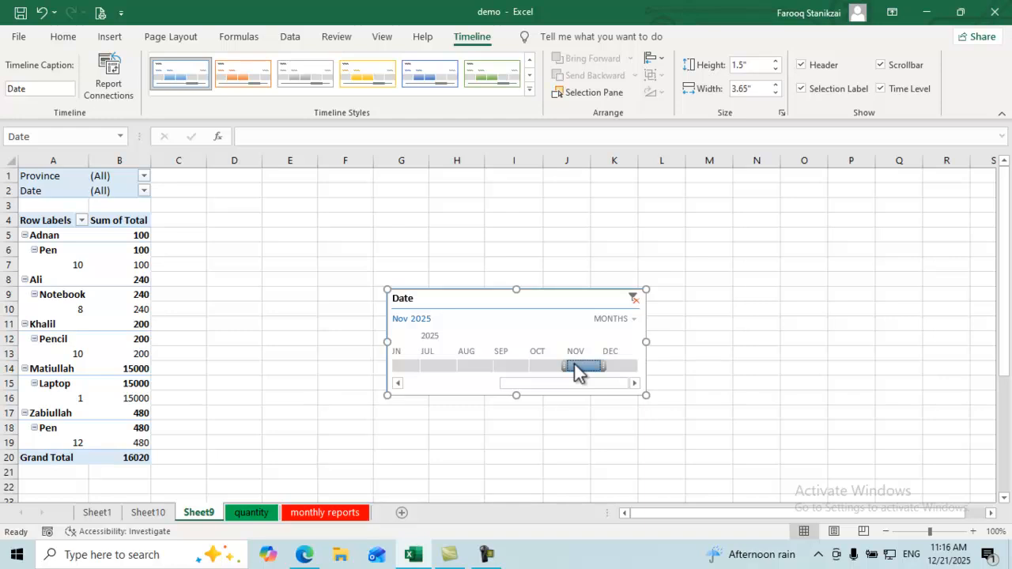
click(633, 298)
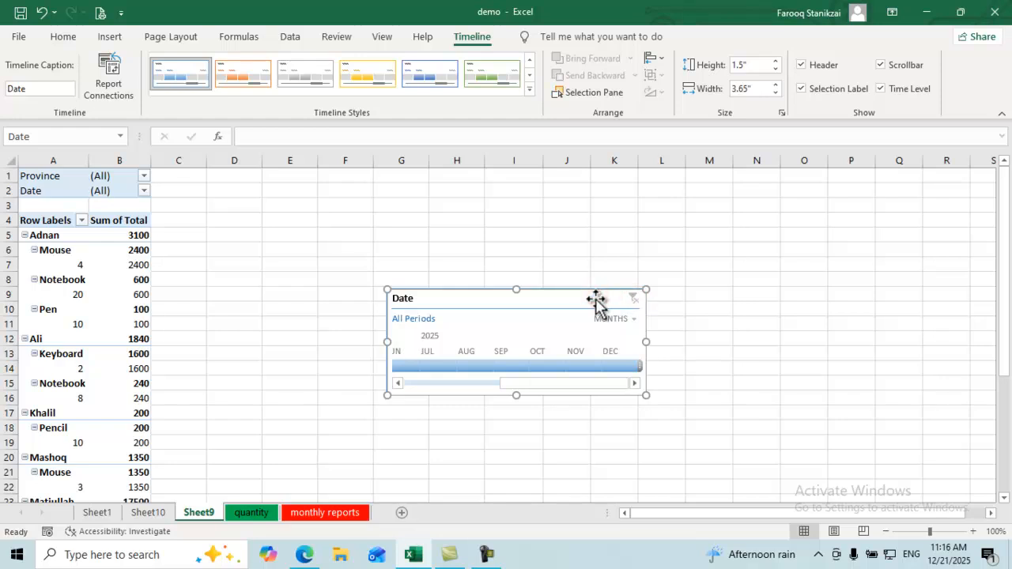
Step: Try dark styles on the Date timeline, ending with the dark orange one
click(528, 87)
click(364, 155)
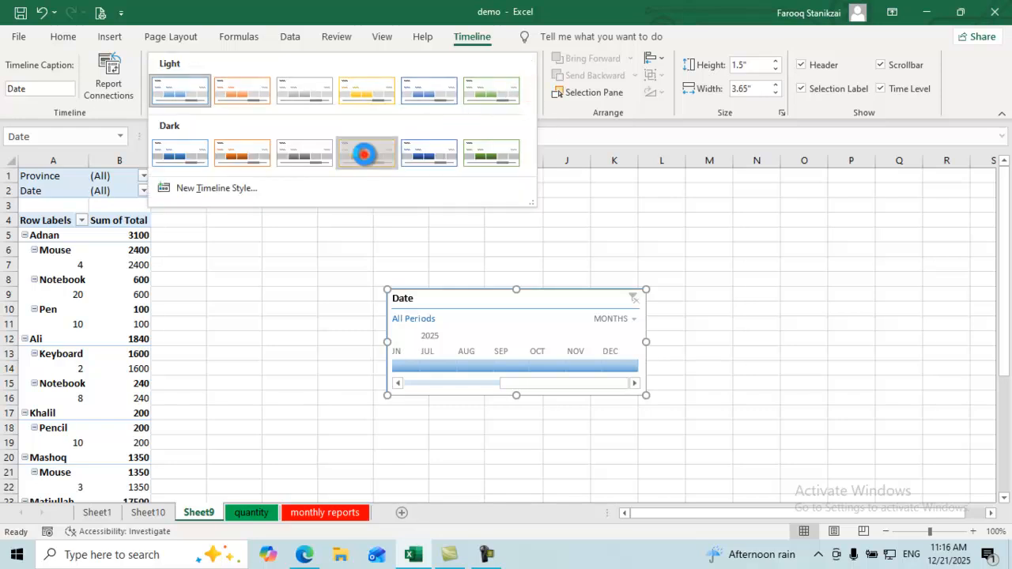
click(258, 79)
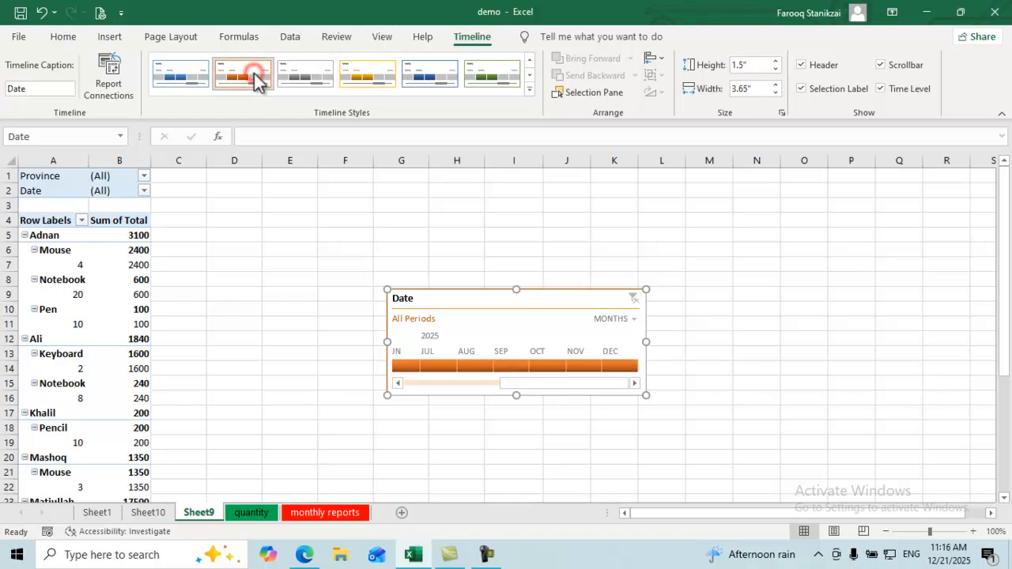
Step: Delete the Date timeline from Sheet9
click(634, 298)
click(605, 298)
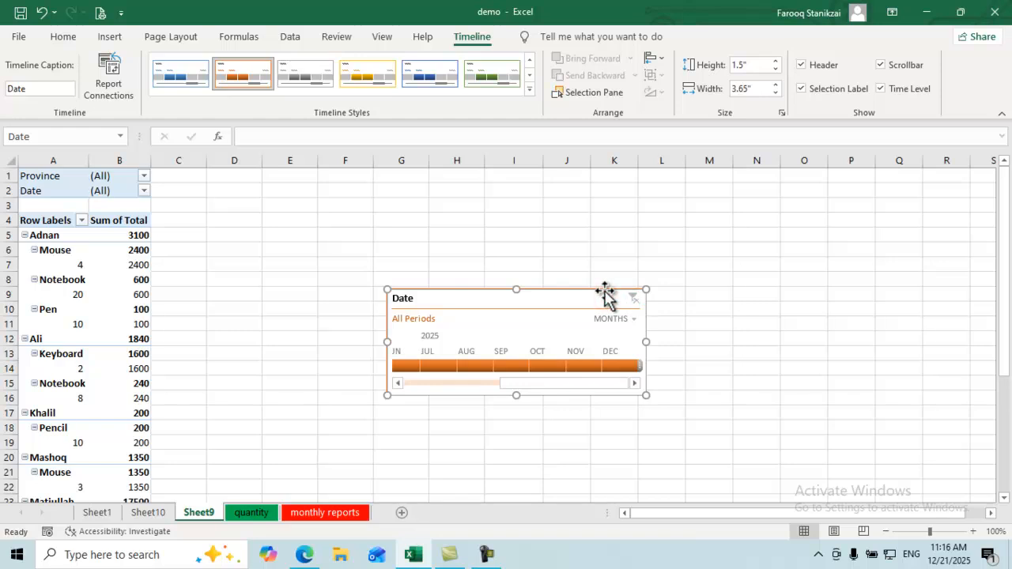
key(Delete)
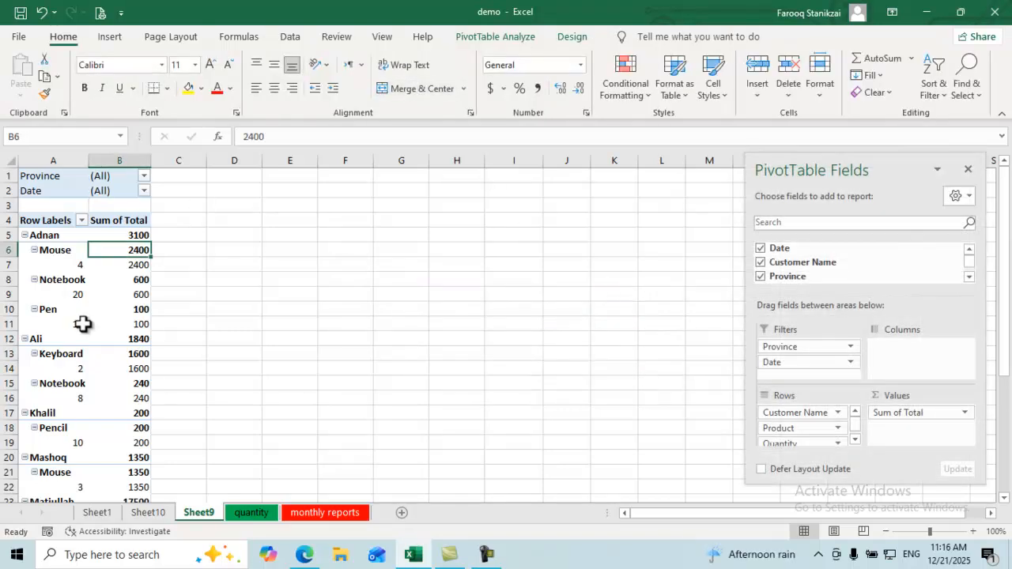
Step: Review the pivot table's refresh options and compare the source data on the quantity sheet with the first customer's total in Sheet9
click(83, 325)
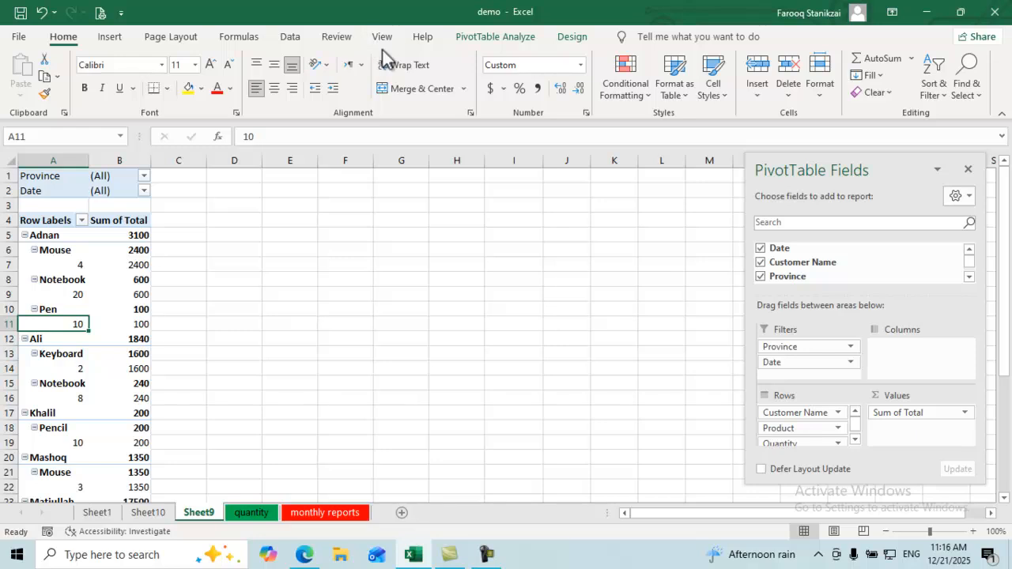
click(484, 37)
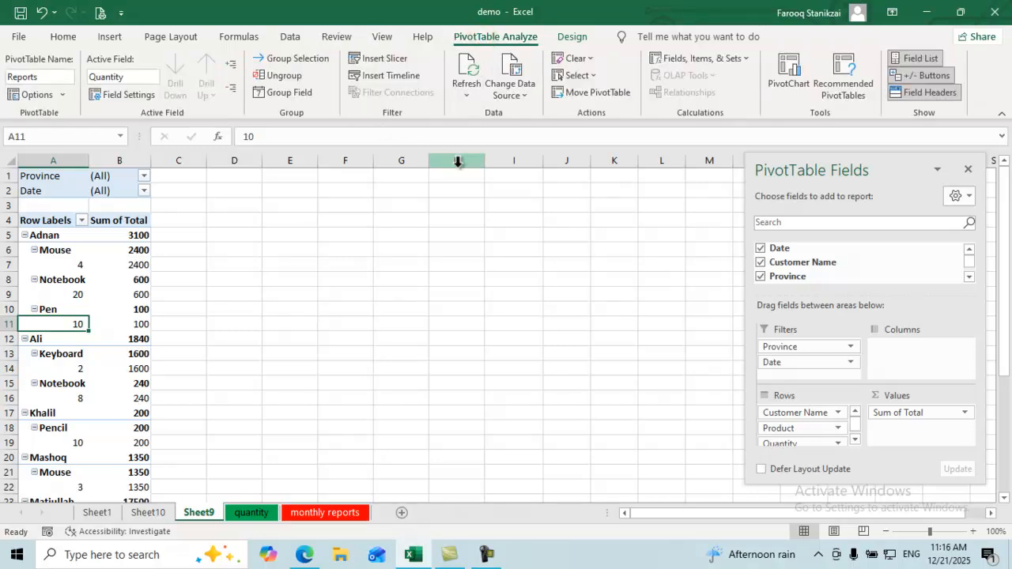
click(466, 96)
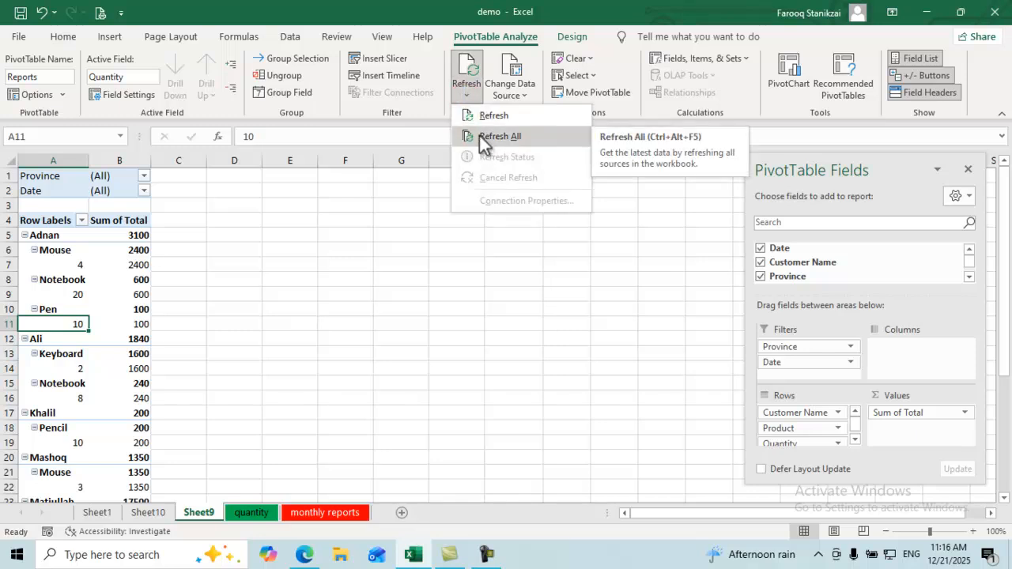
click(355, 315)
click(251, 513)
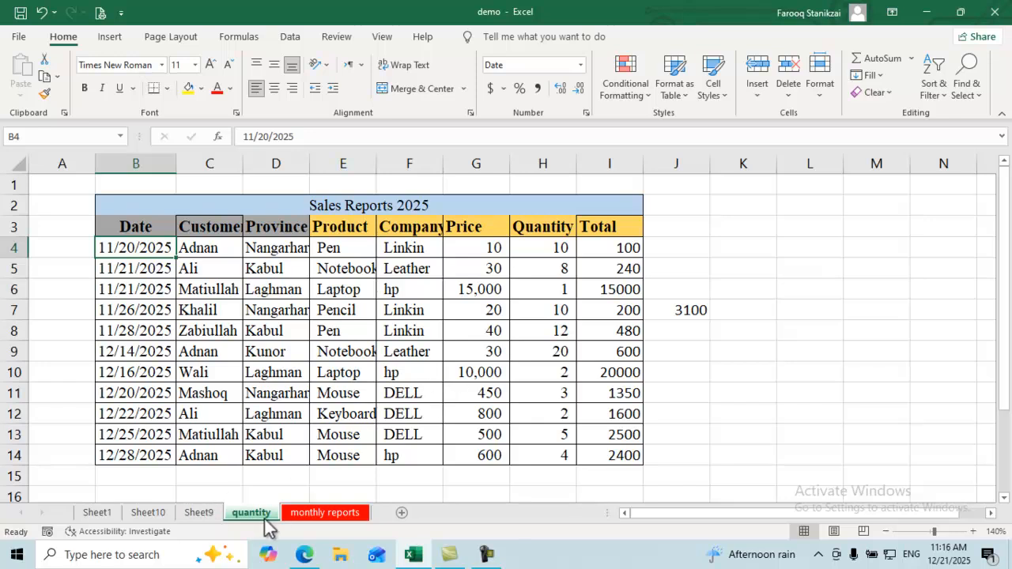
click(212, 515)
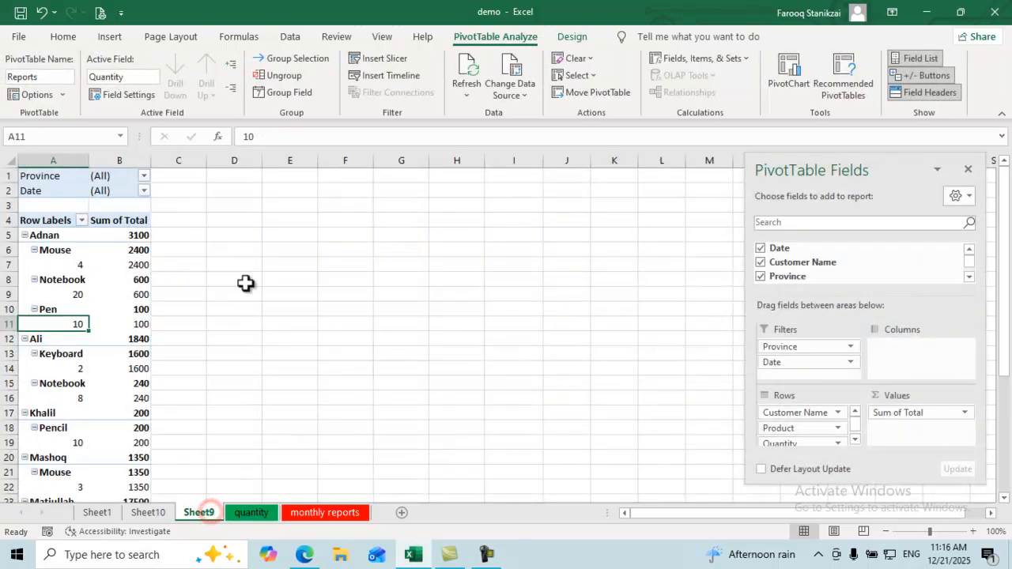
click(118, 235)
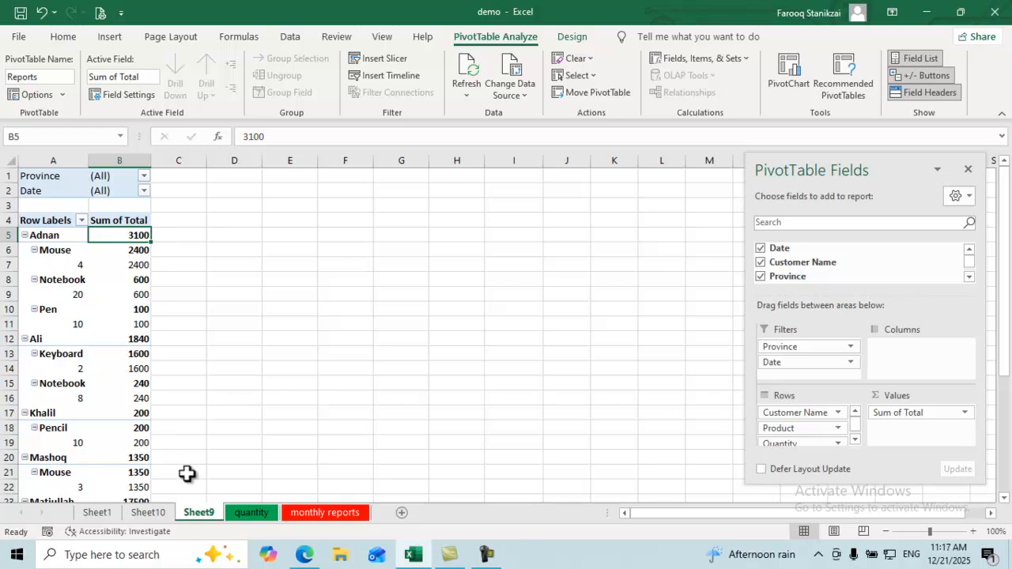
Step: Set the quantity of the 12/28/2025 hp mouse sale in H14 on the quantity sheet to 10
click(251, 514)
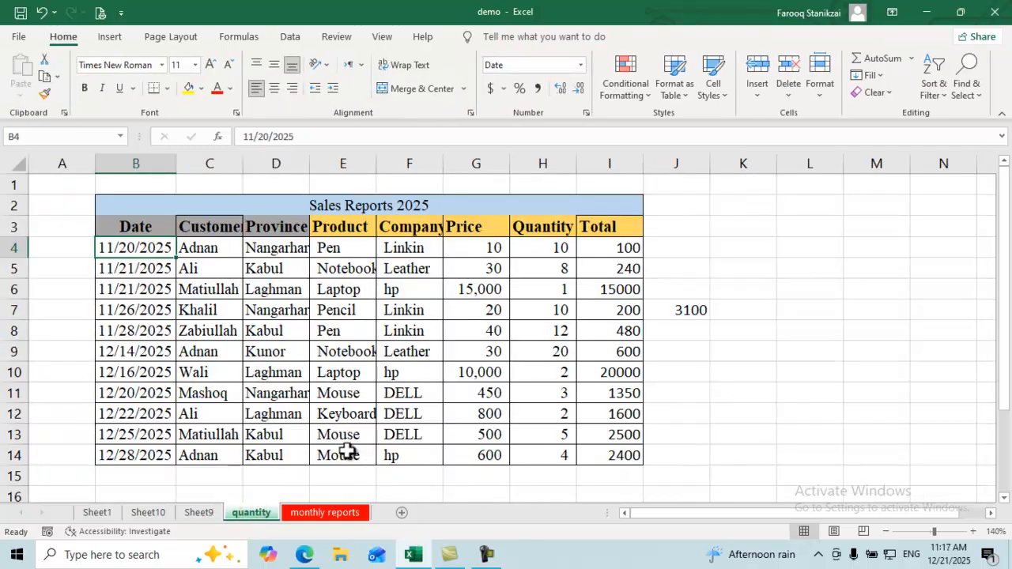
click(521, 457)
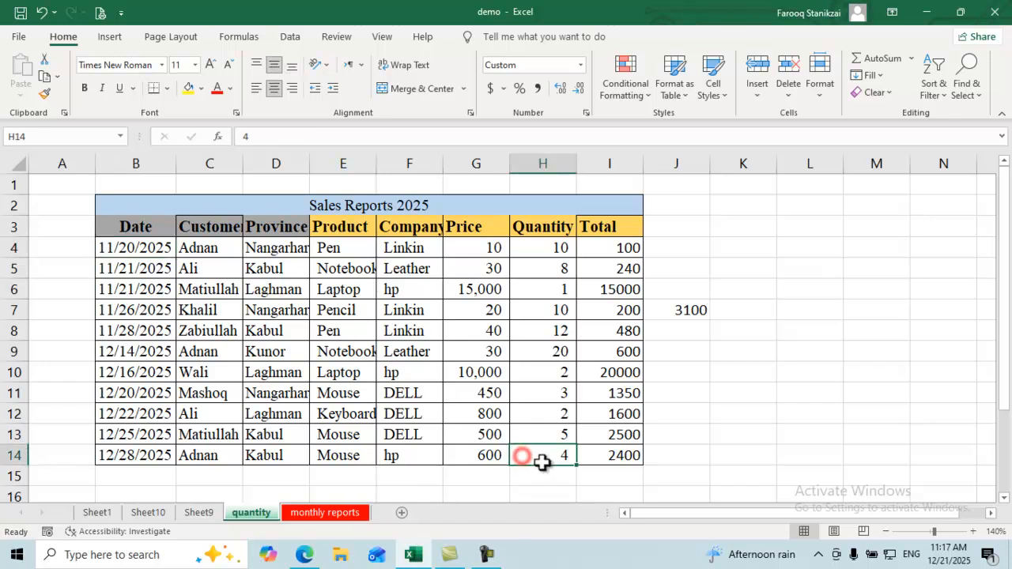
text(10)
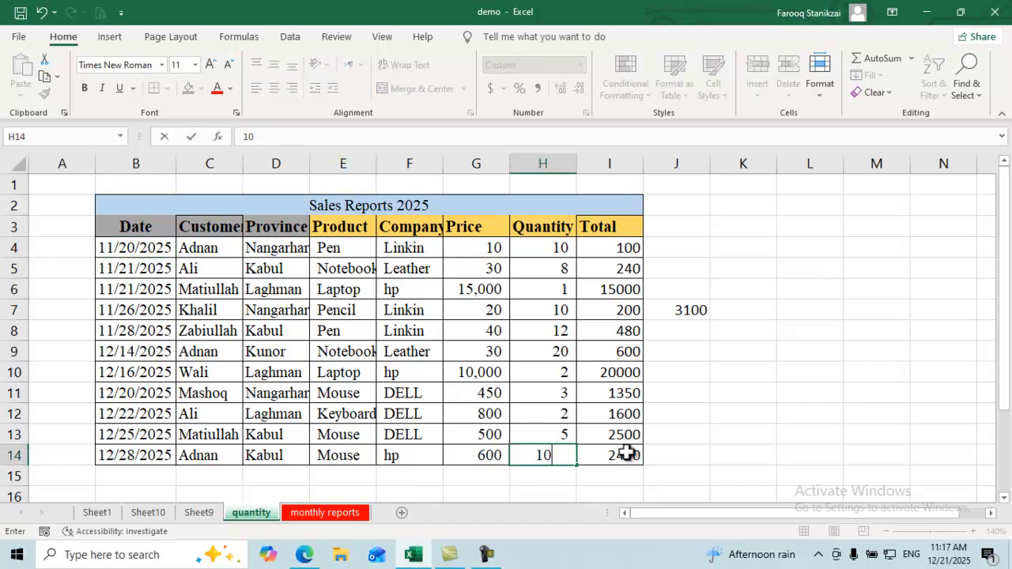
click(614, 381)
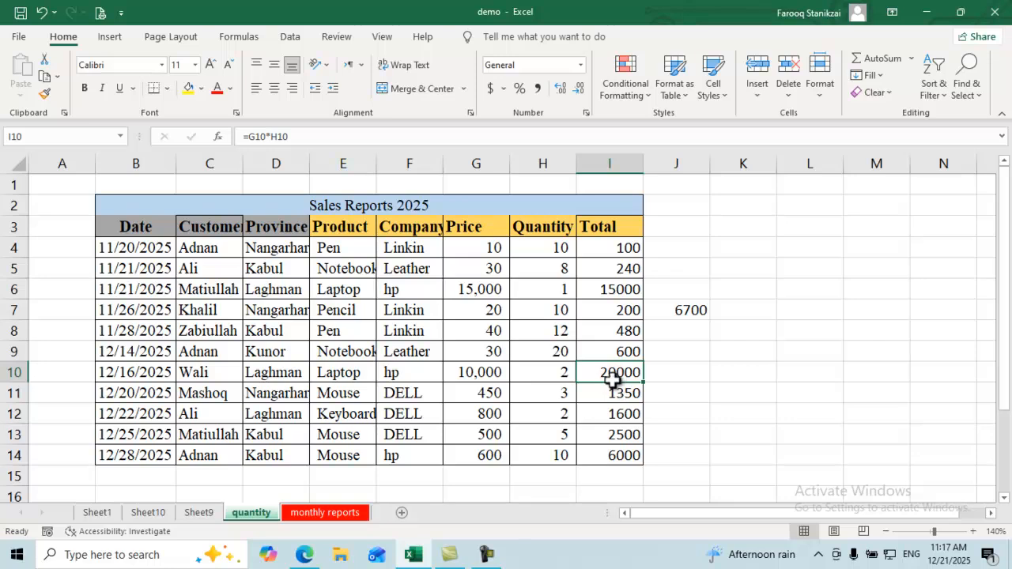
Step: Refresh the pivot table on Sheet9 so it picks up the changed source data, and view the Refresh All option
click(209, 515)
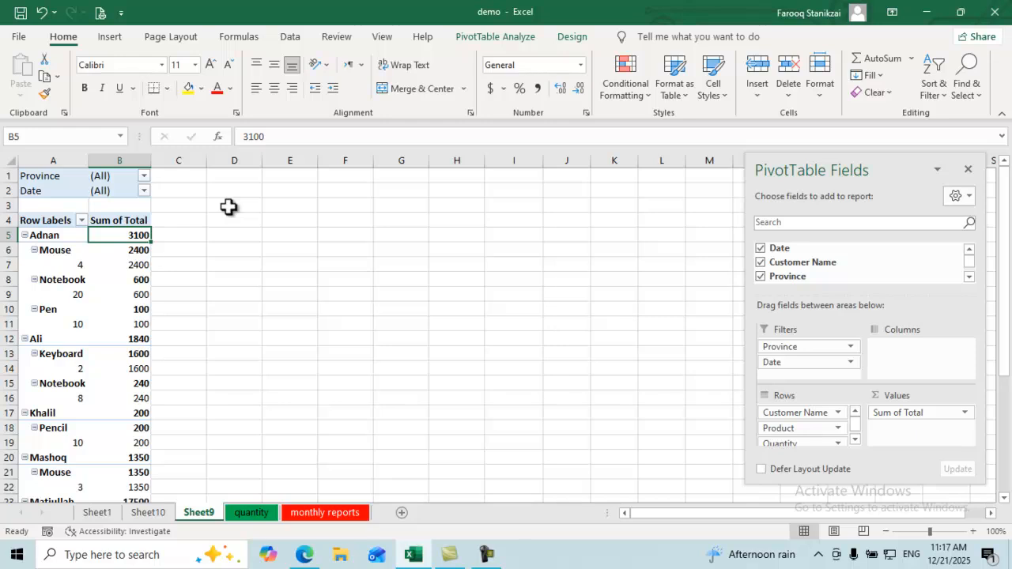
click(497, 40)
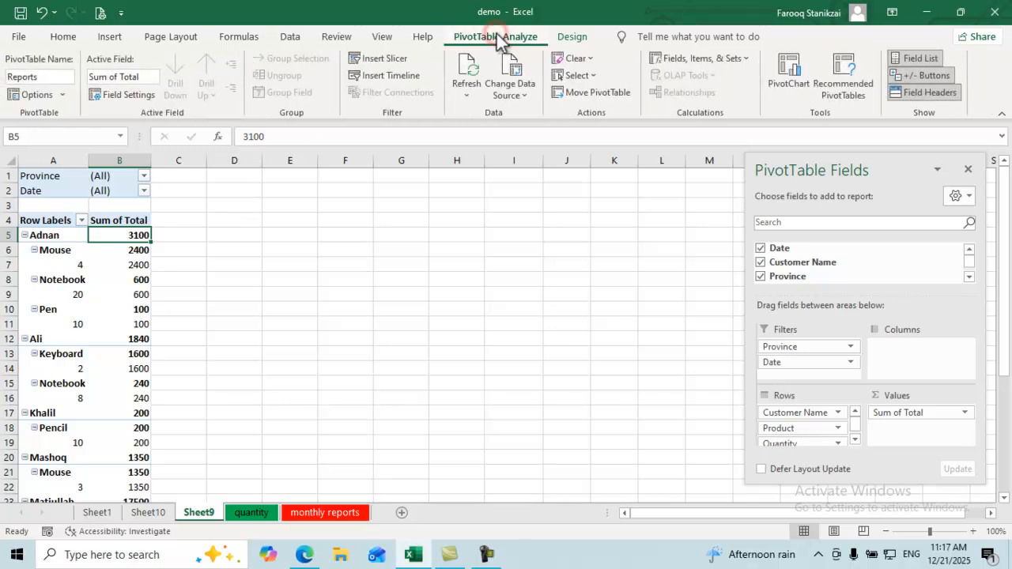
click(468, 95)
click(487, 117)
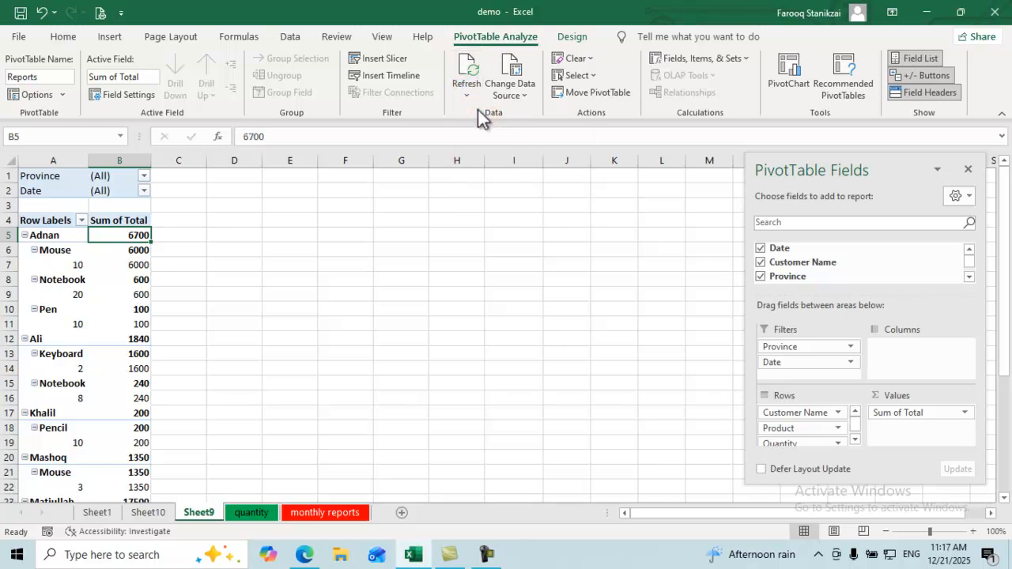
mouse_move(140, 235)
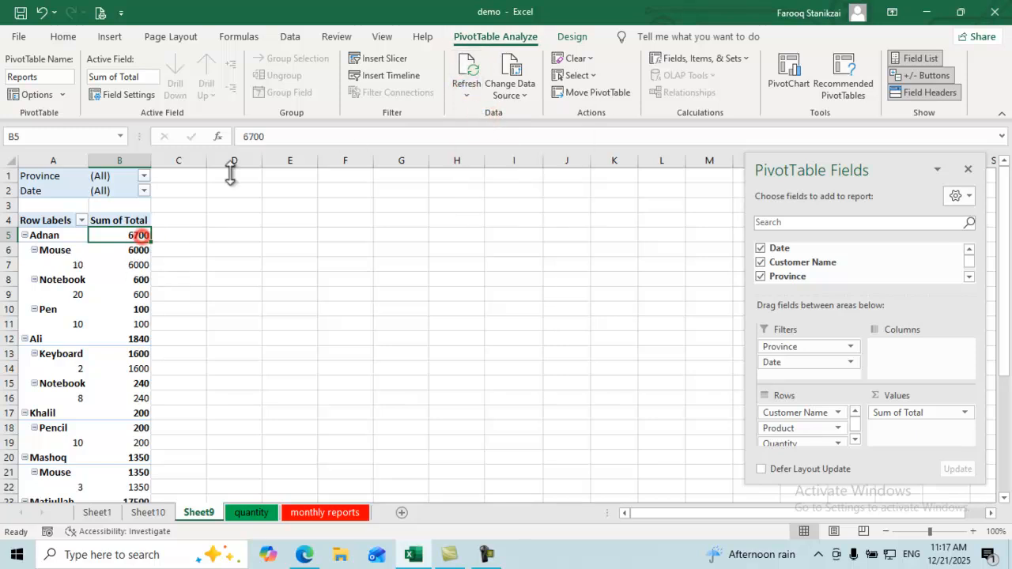
click(467, 95)
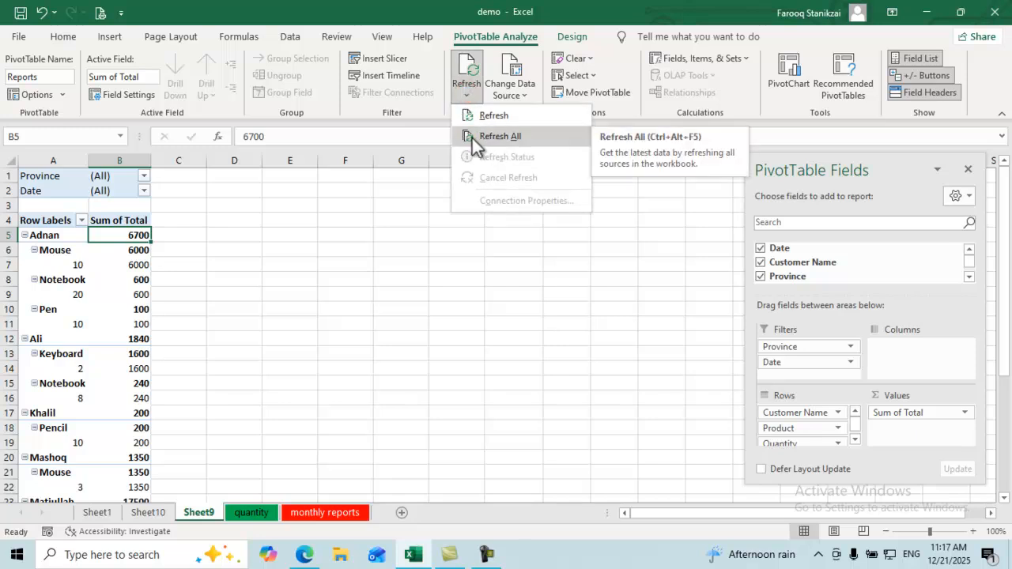
click(241, 519)
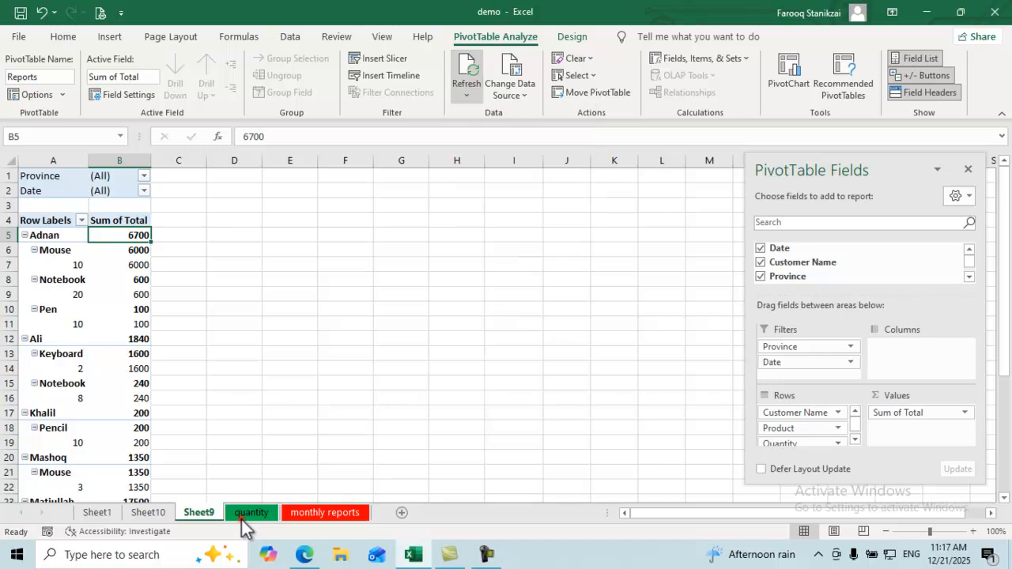
Step: On the quantity sheet, set the notebook quantity in H5 to 10 and the pencil quantity in H7 to 12
click(264, 511)
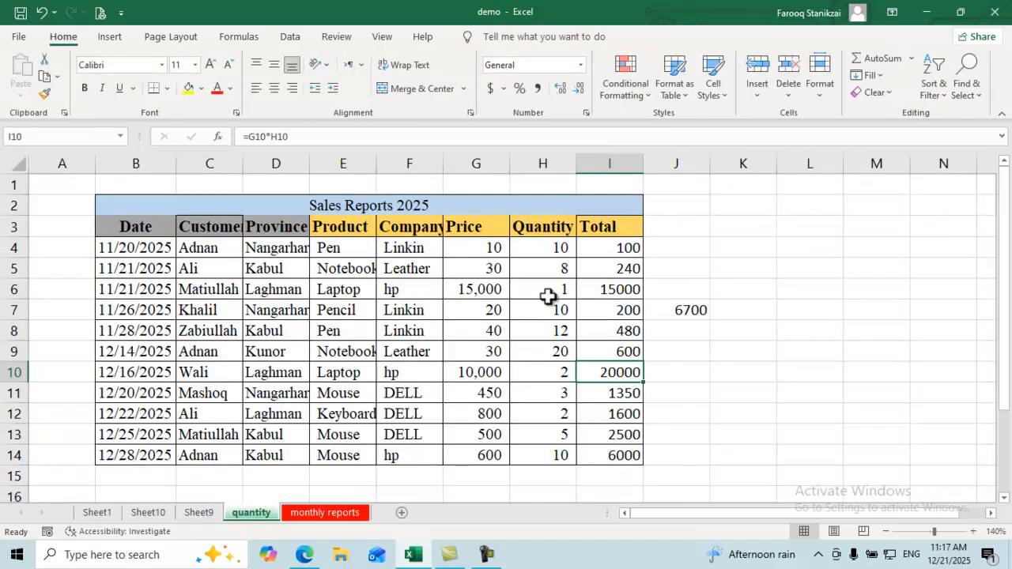
click(552, 269)
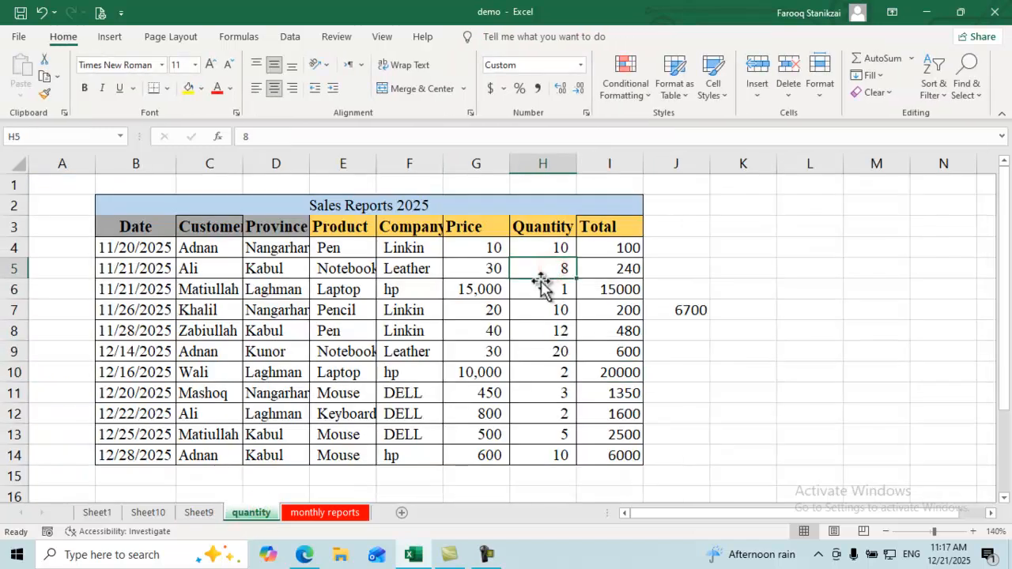
text(10)
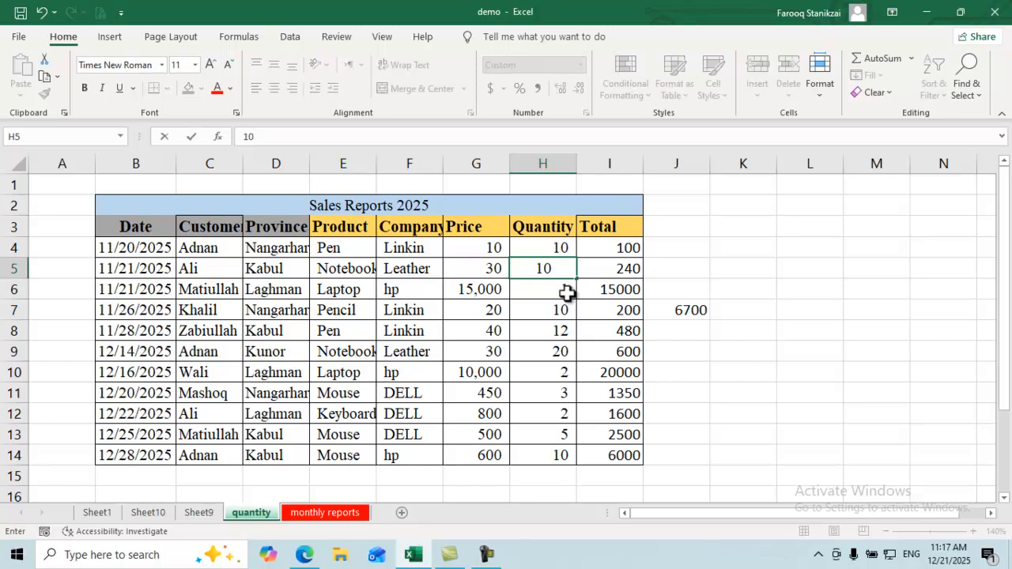
click(553, 350)
click(553, 311)
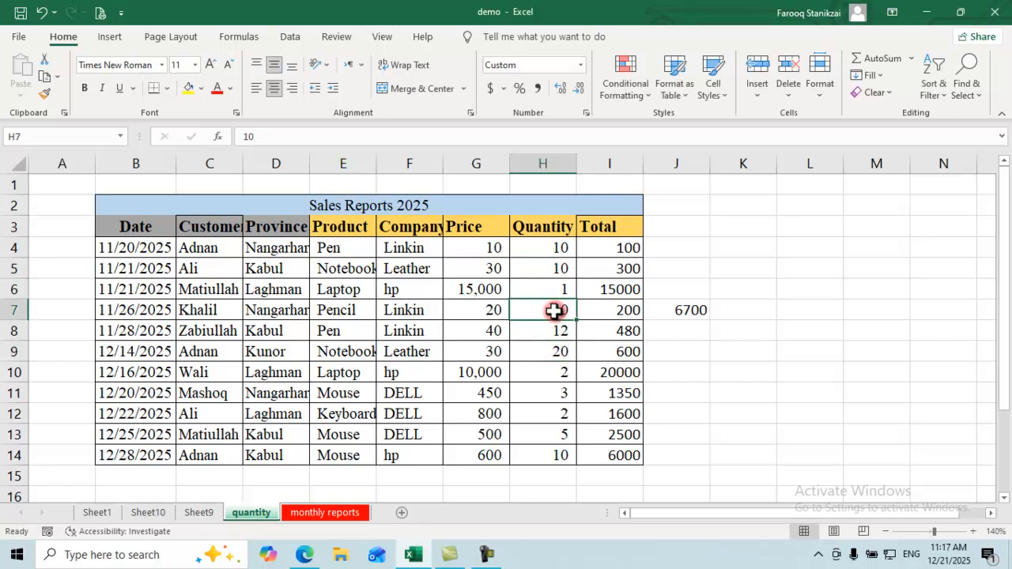
text(12)
click(551, 361)
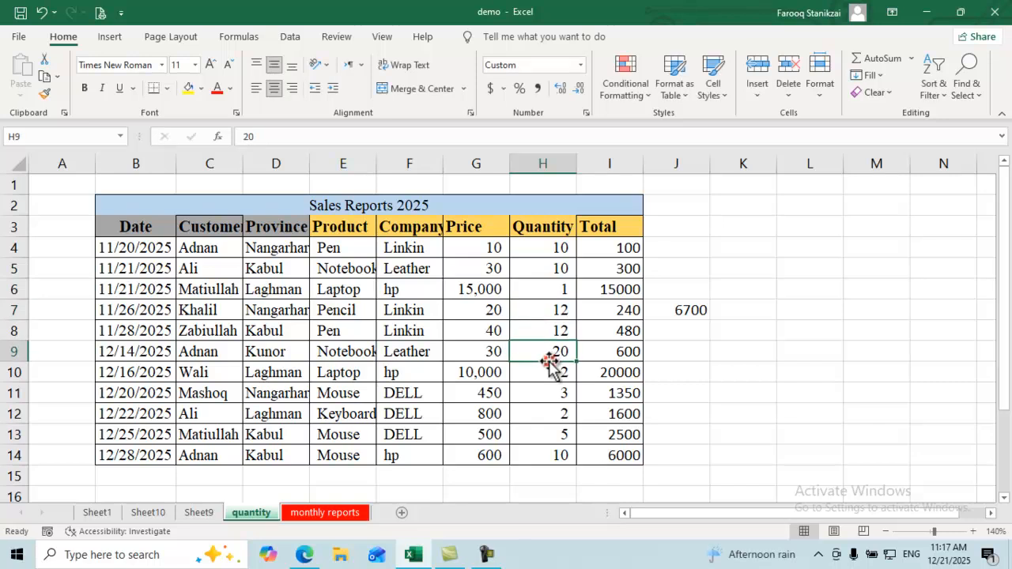
Step: Refresh all data sources in the workbook from the Sheet9 pivot table so it picks up the changed quantities
click(199, 513)
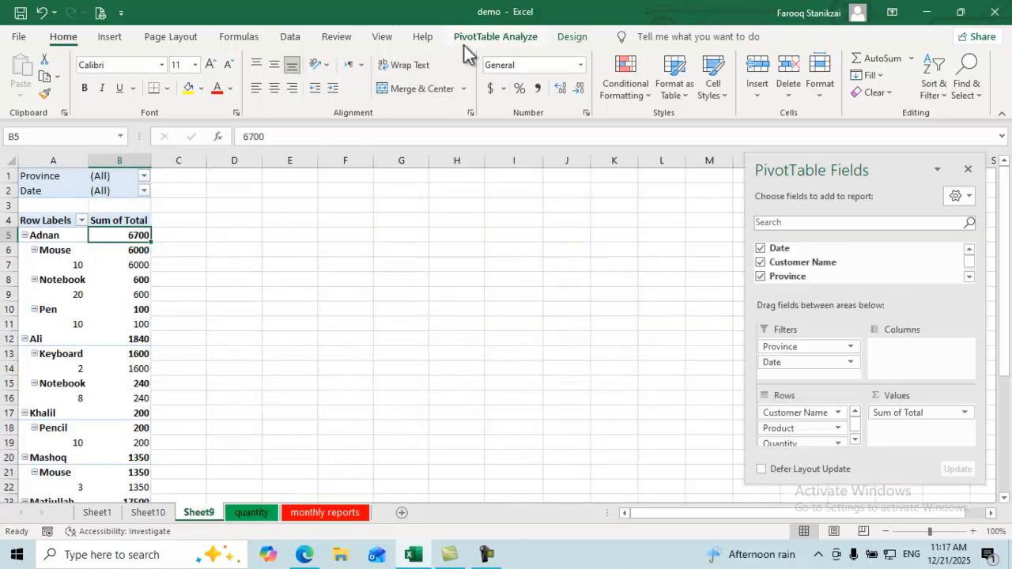
click(491, 40)
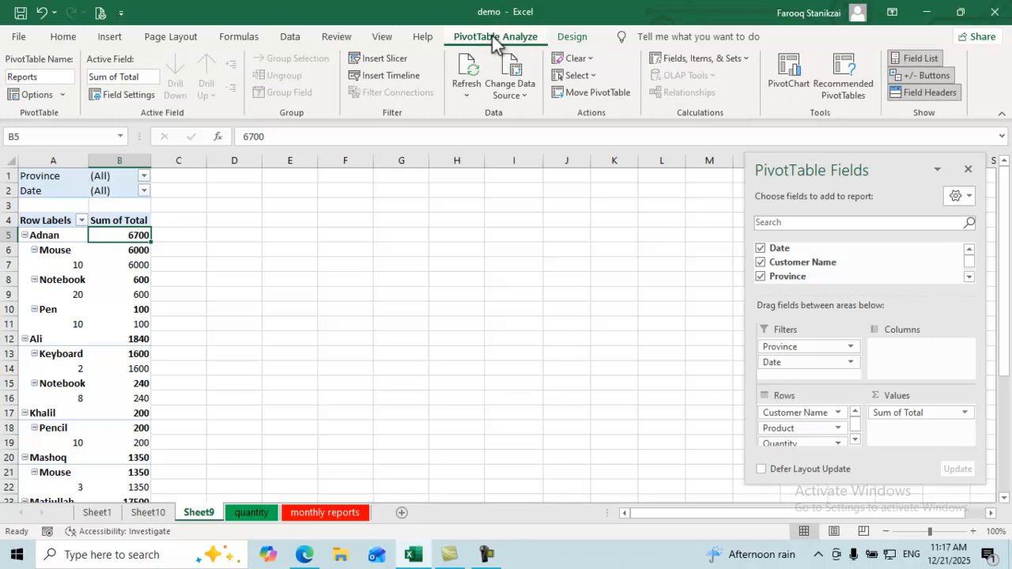
click(467, 95)
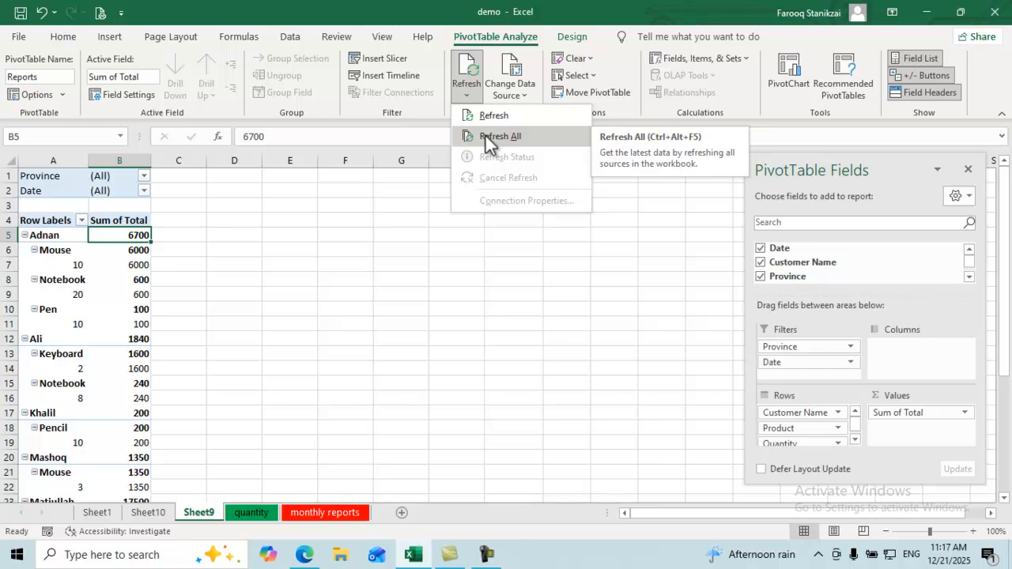
click(485, 136)
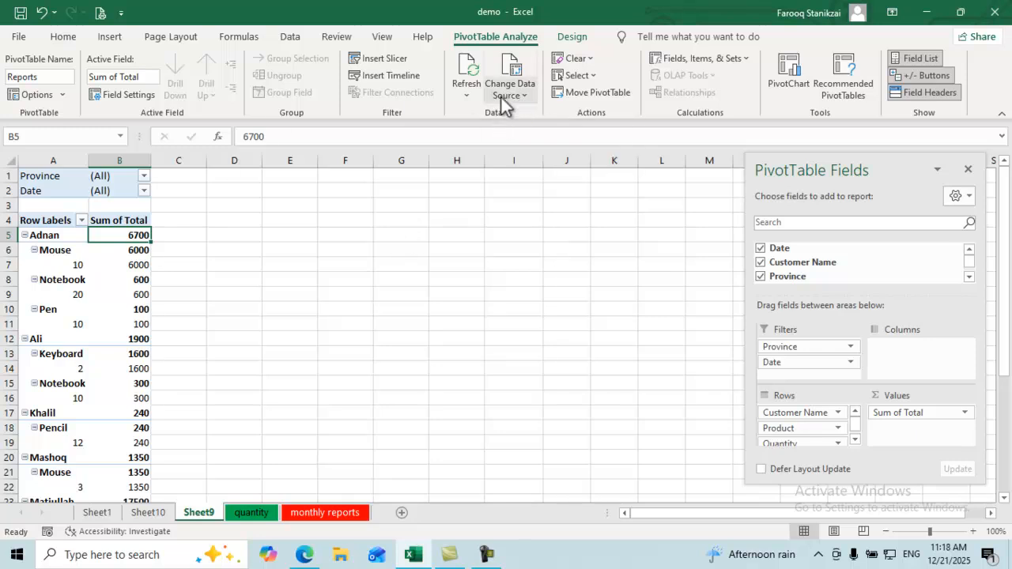
Step: On the quantity sheet, copy the date 12/28/2025 down into B15 and enter the customer's name in C15
click(254, 512)
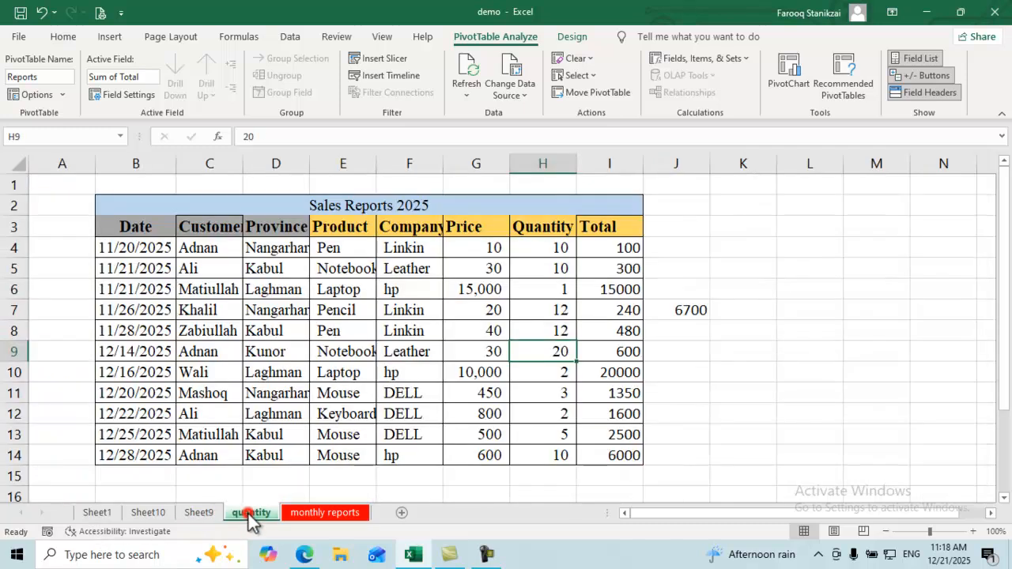
click(159, 471)
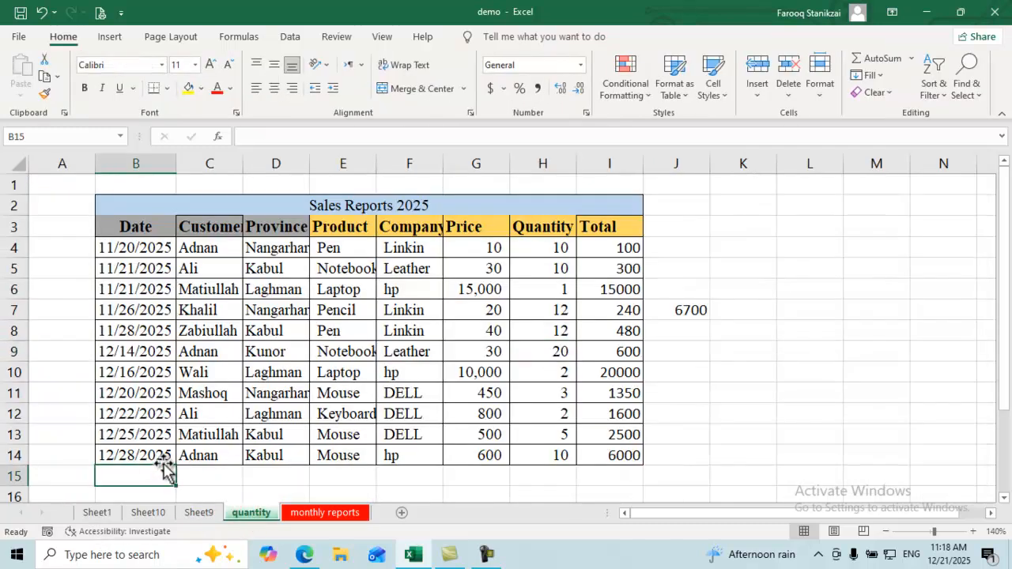
key(ctrl+d)
click(194, 474)
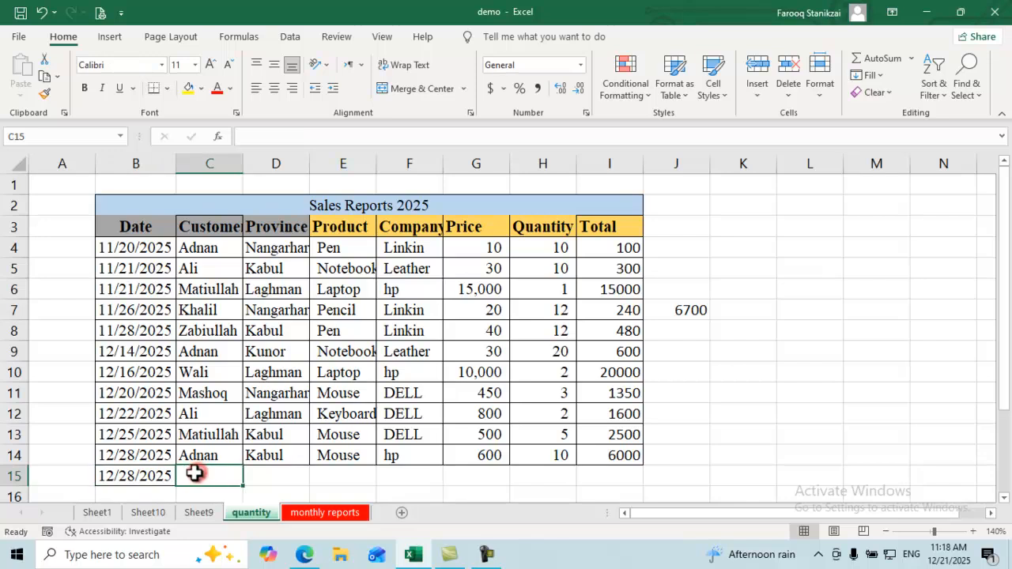
text(m)
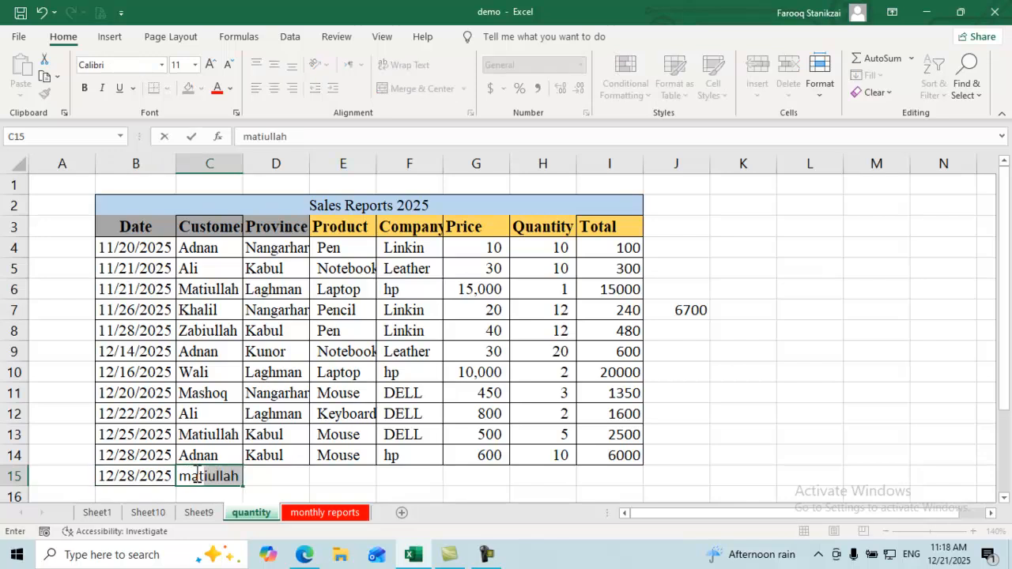
text(a)
key(Tab)
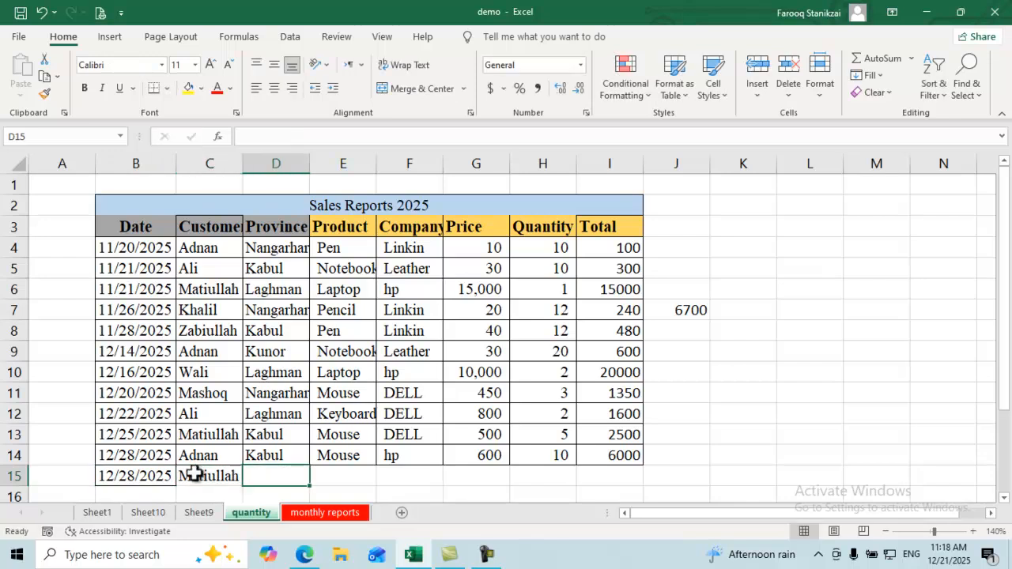
Step: Fill row 15 with the province Laghman, the product Laptop and the company DELL
text(l)
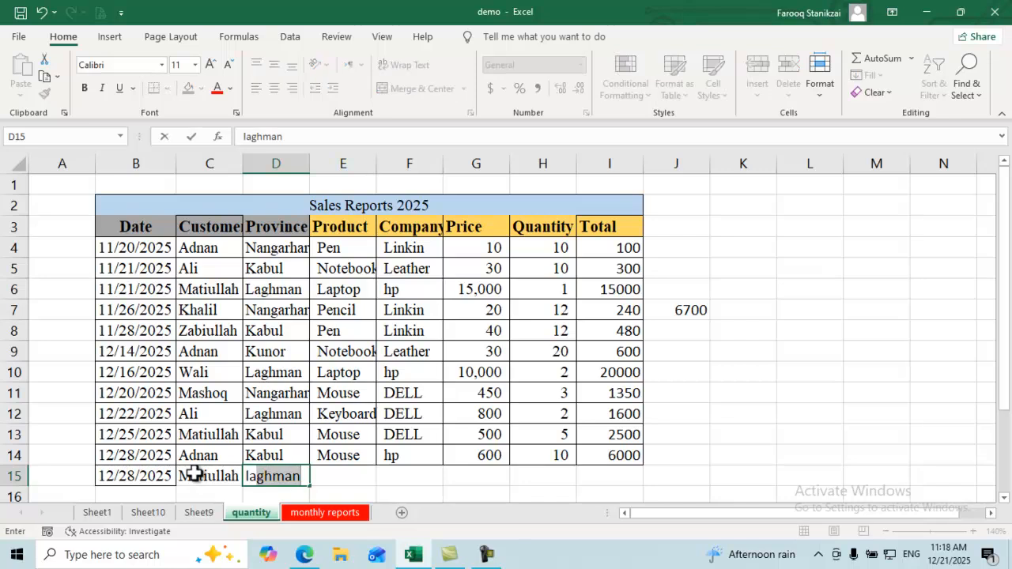
key(Tab)
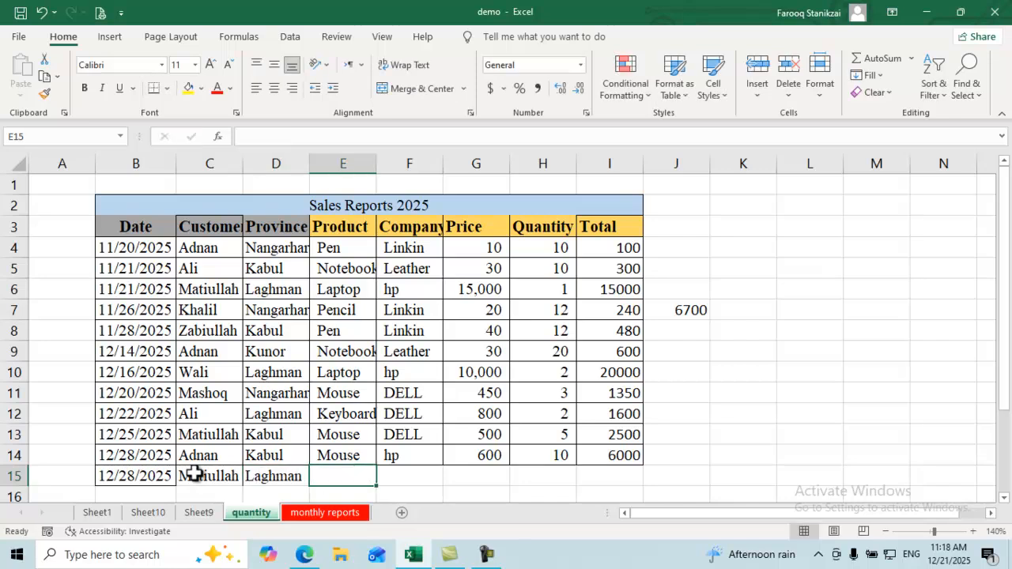
text(l)
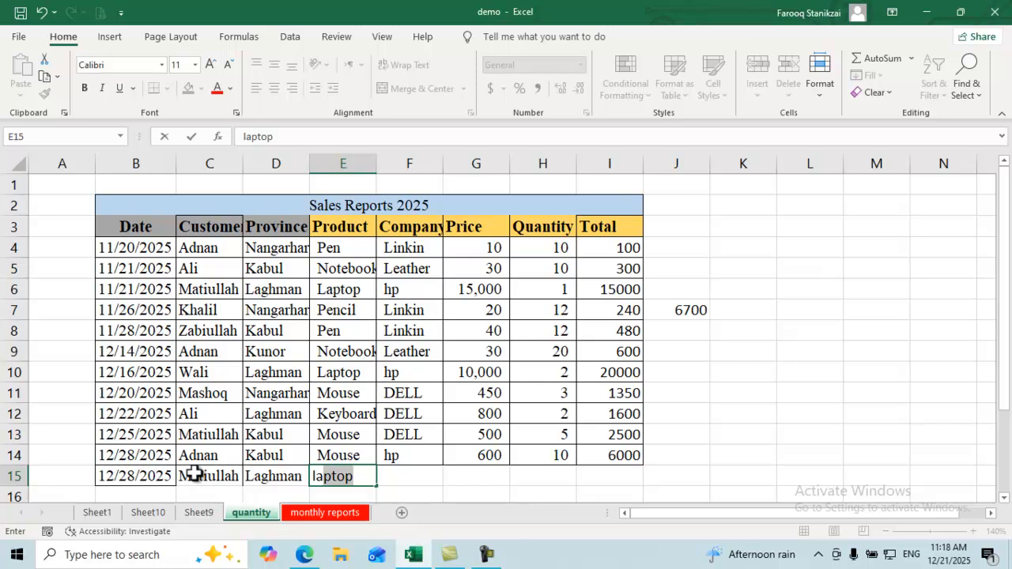
key(Tab)
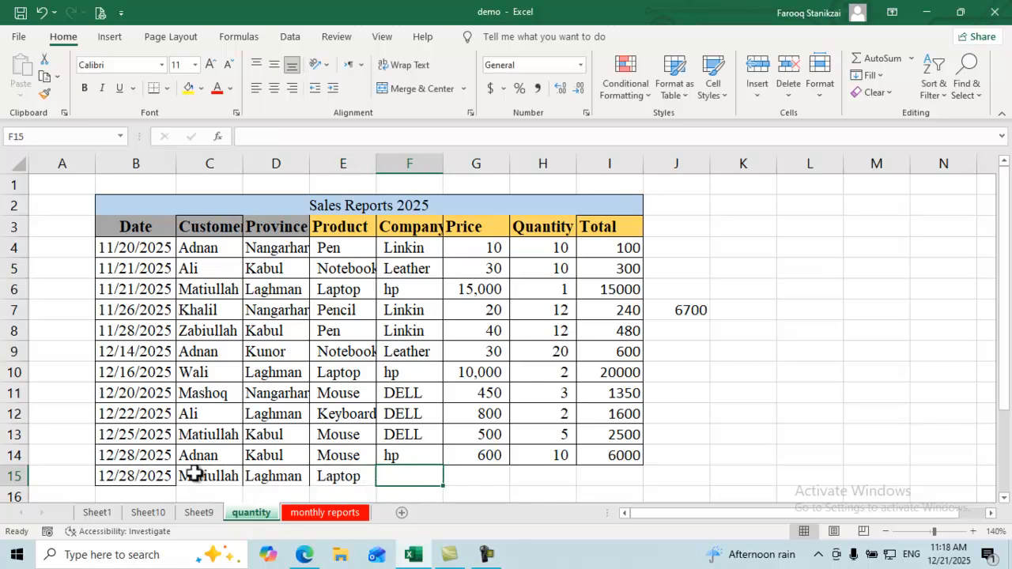
text(DELL)
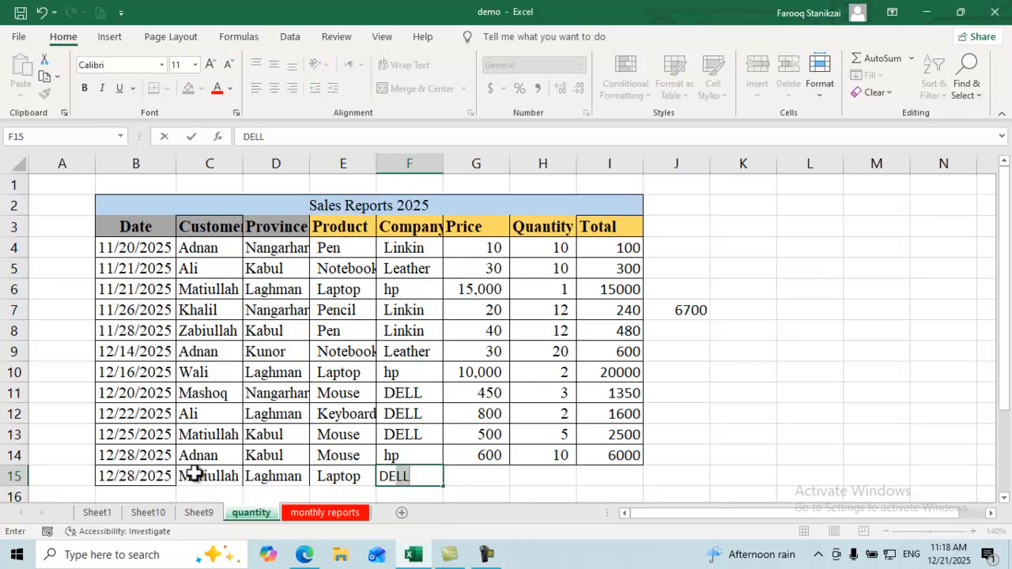
key(Tab)
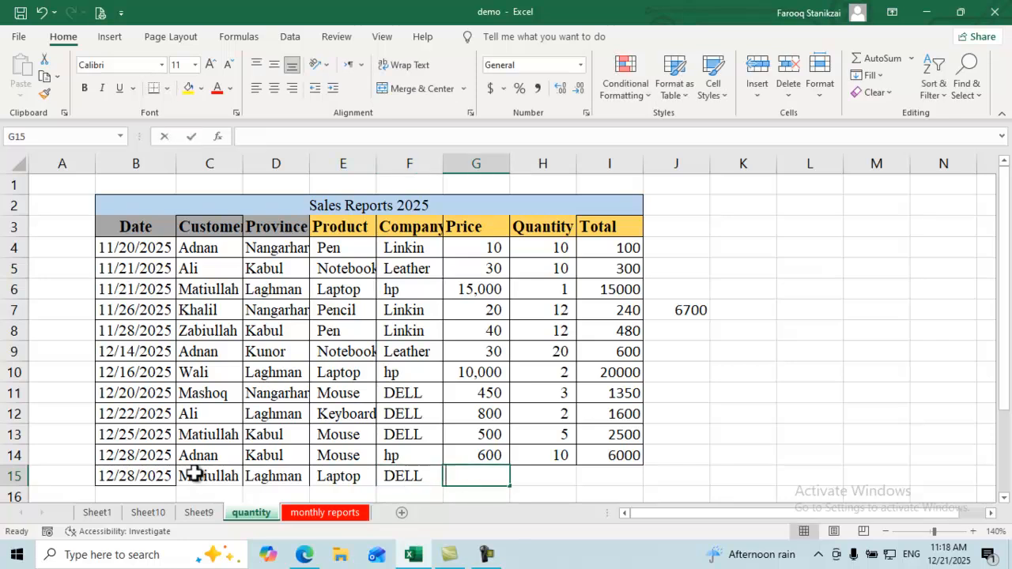
Step: Set the row 15 laptop sale's price to 20,000 and its quantity to 2
text(20,000)
key(Tab)
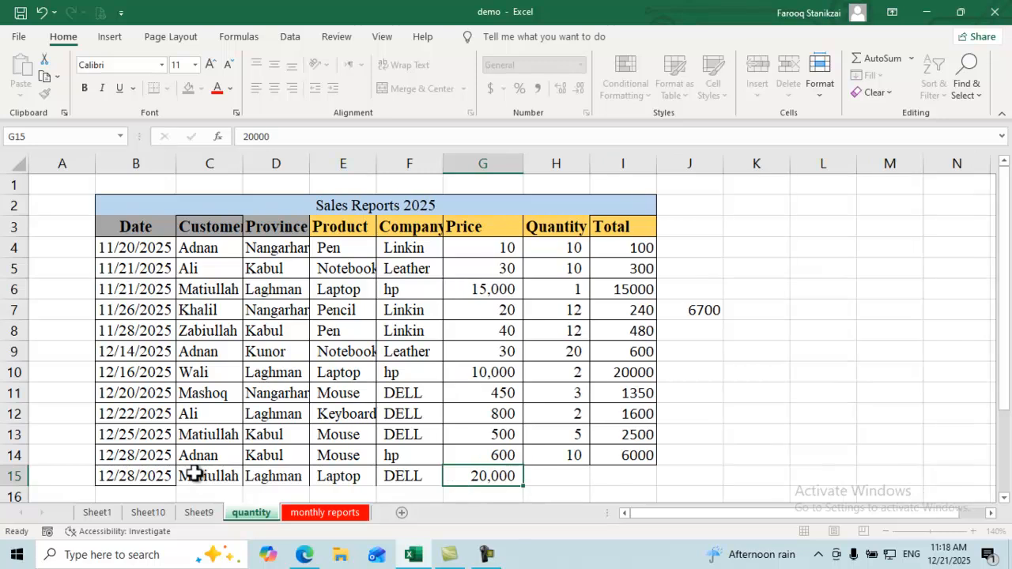
text(2)
key(Tab)
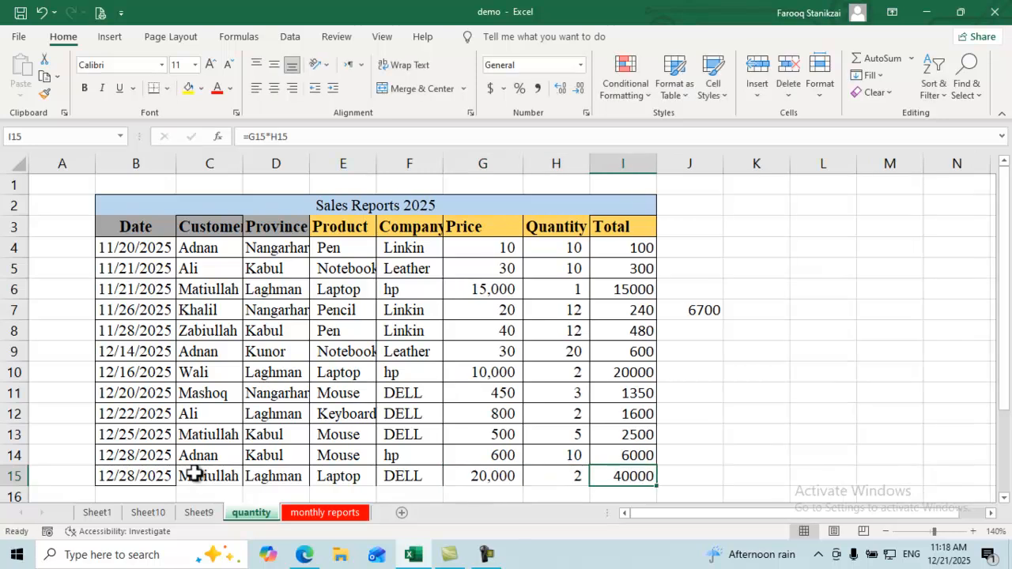
click(549, 439)
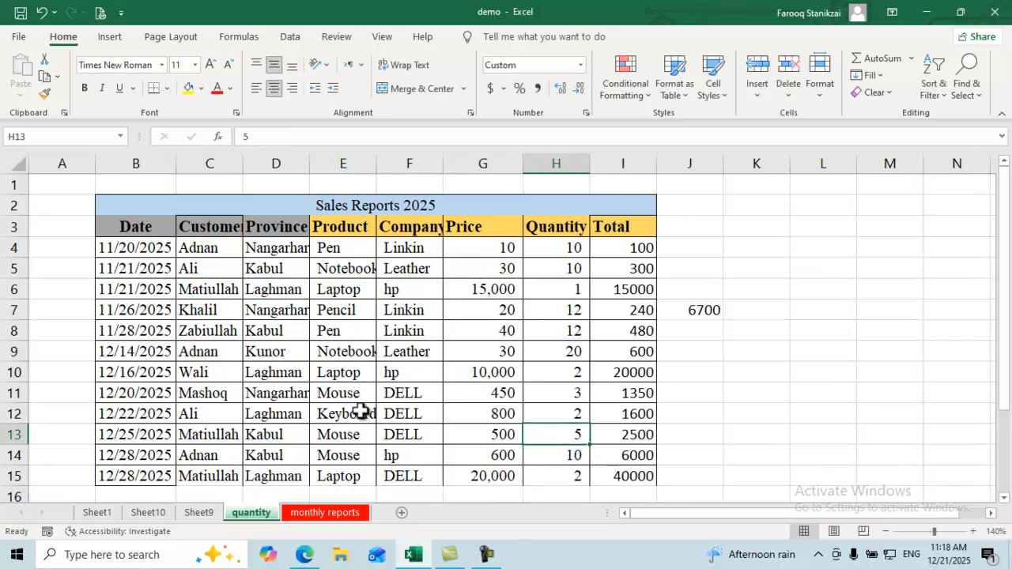
Step: Try to bring the new row 15 sale into the Sheet9 pivot table by refreshing it
click(198, 513)
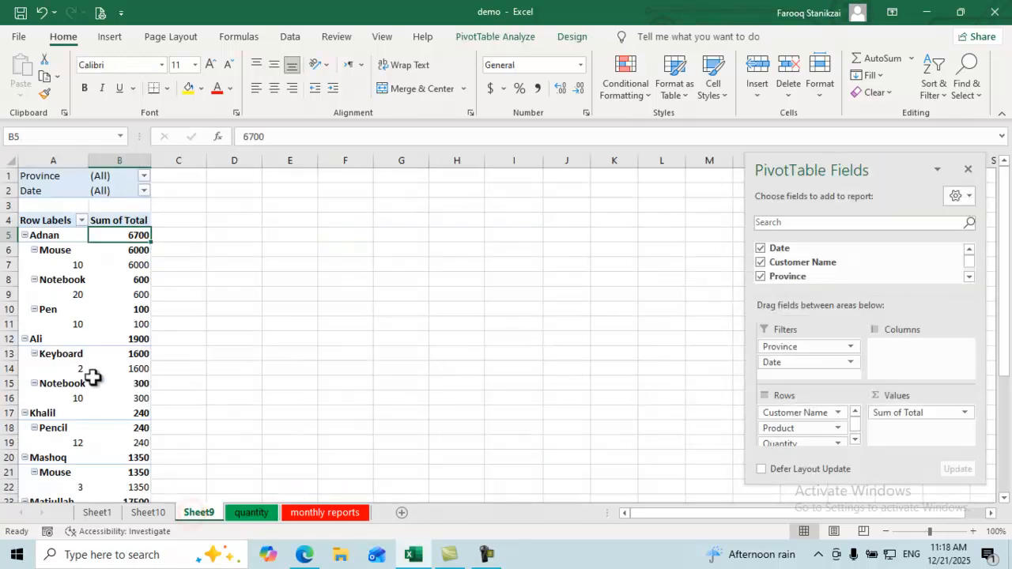
scroll(107, 391, down, 5)
scroll(105, 383, up, 3)
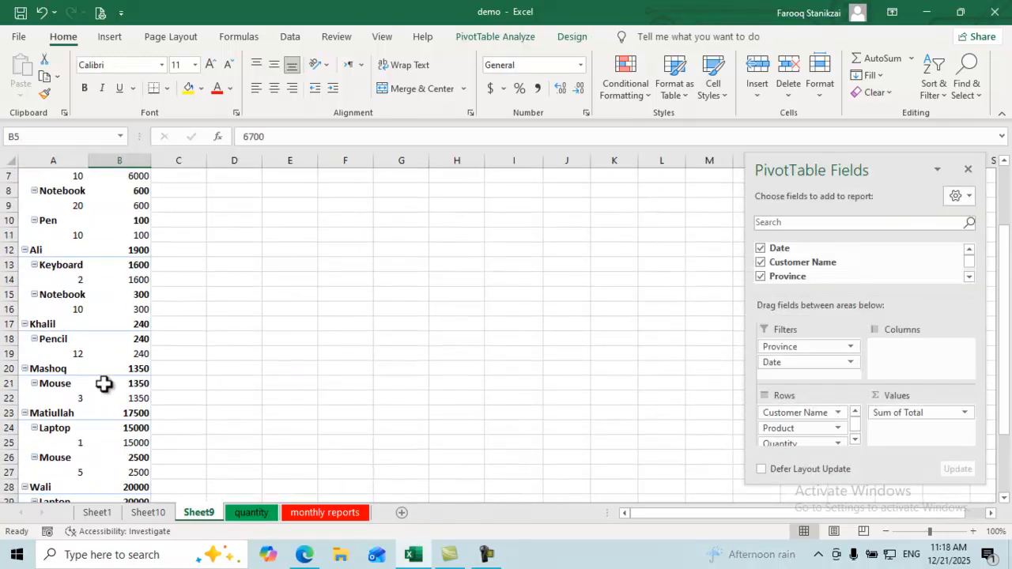
click(116, 369)
click(124, 386)
click(490, 39)
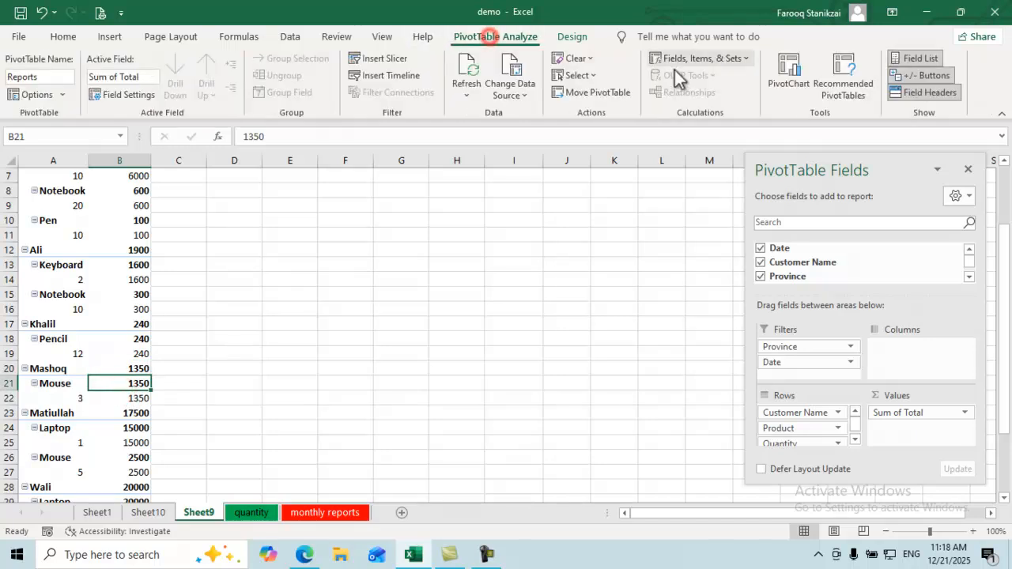
click(475, 88)
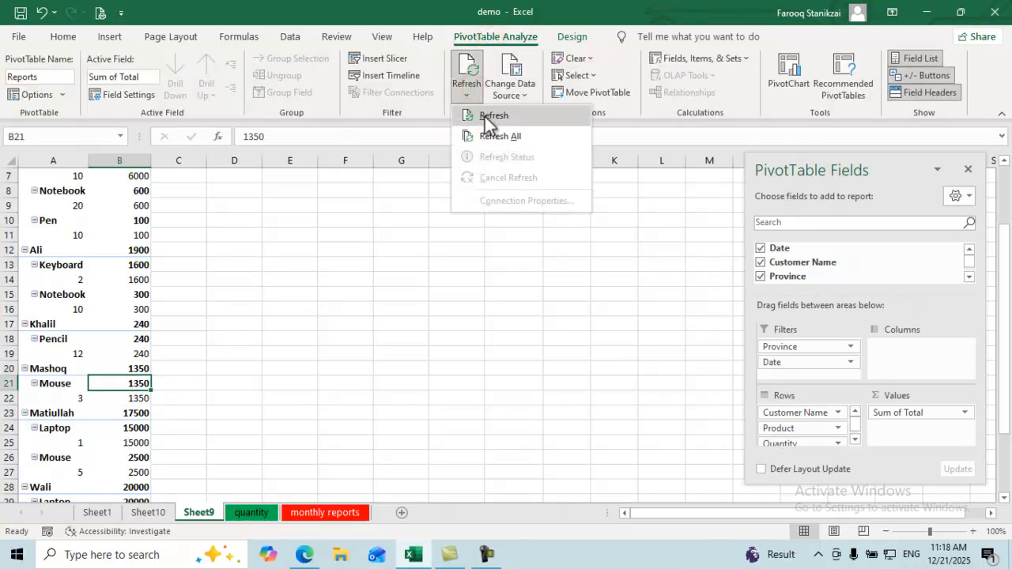
click(485, 116)
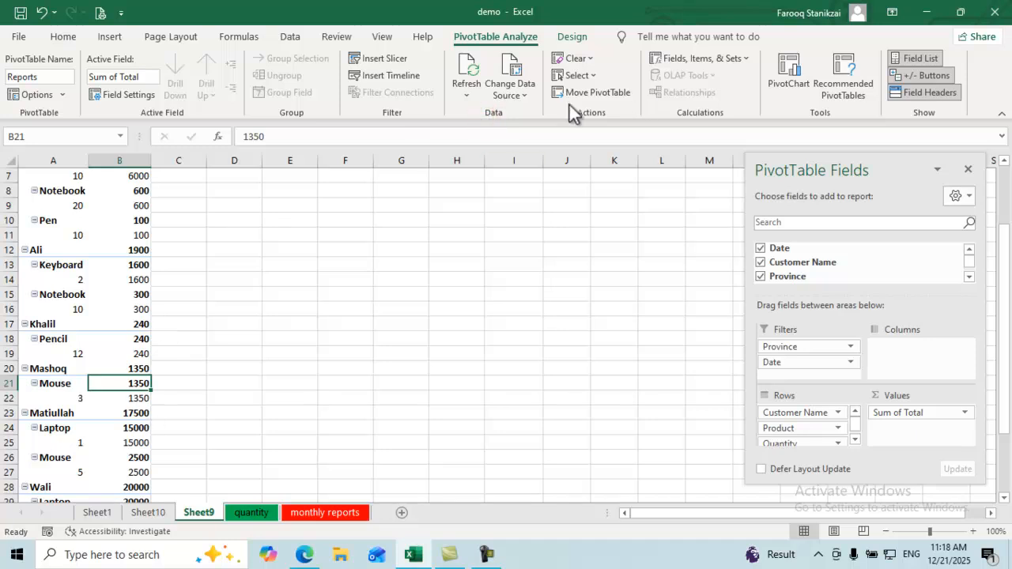
Step: Open the pivot table's data source settings for selecting a new table range on the quantity sheet
click(518, 93)
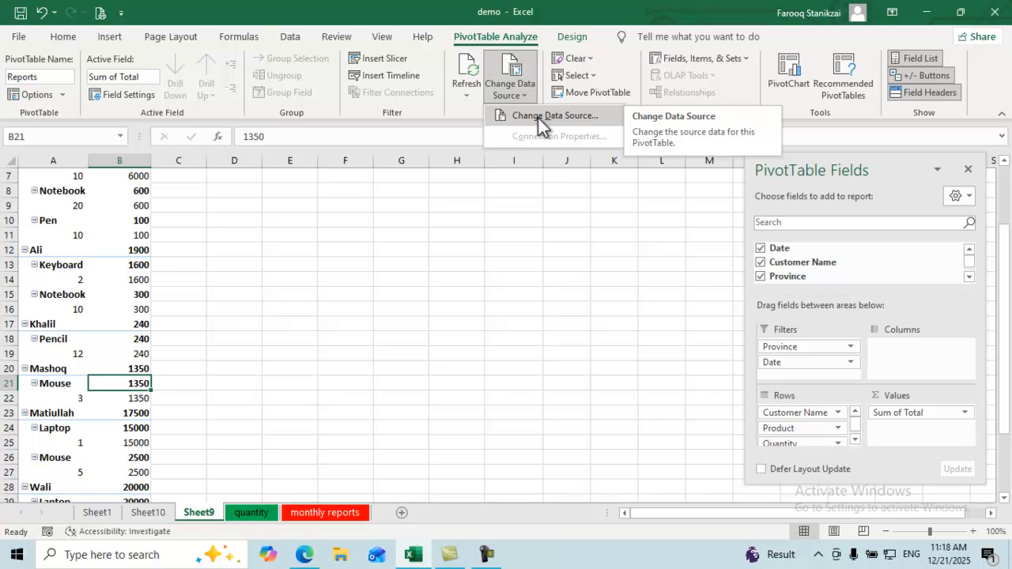
click(538, 118)
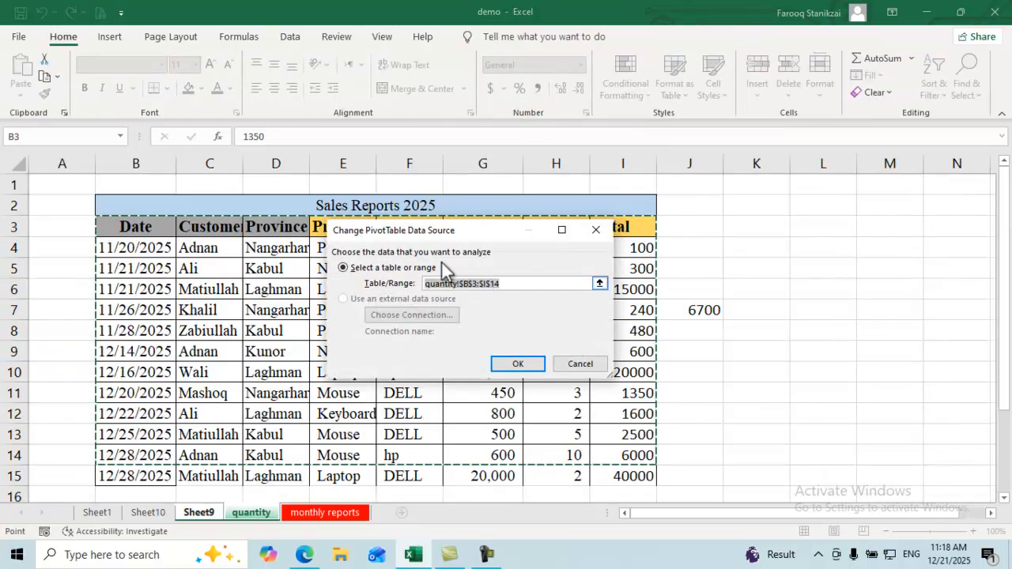
click(599, 284)
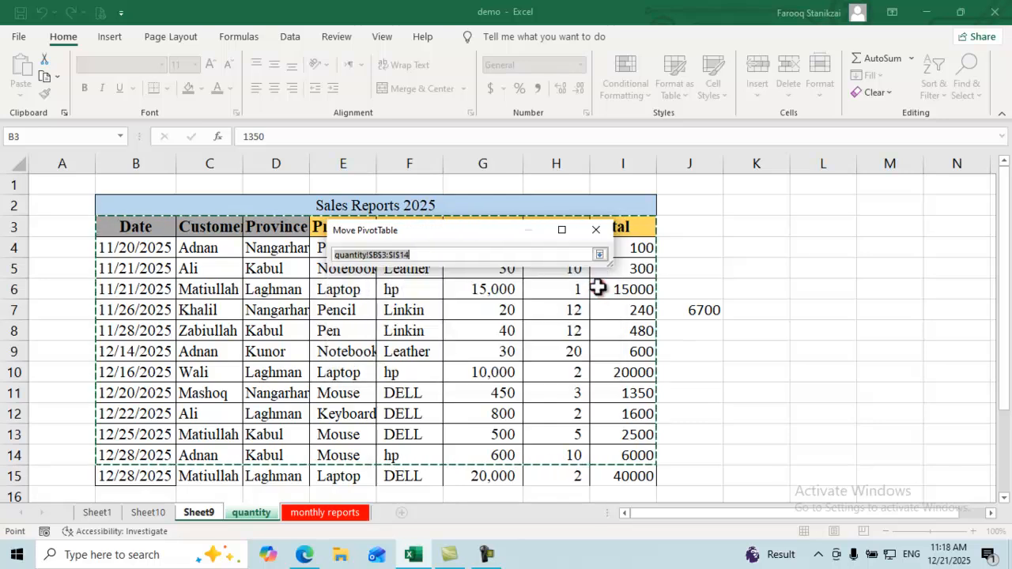
drag(117, 229, 366, 365)
click(434, 254)
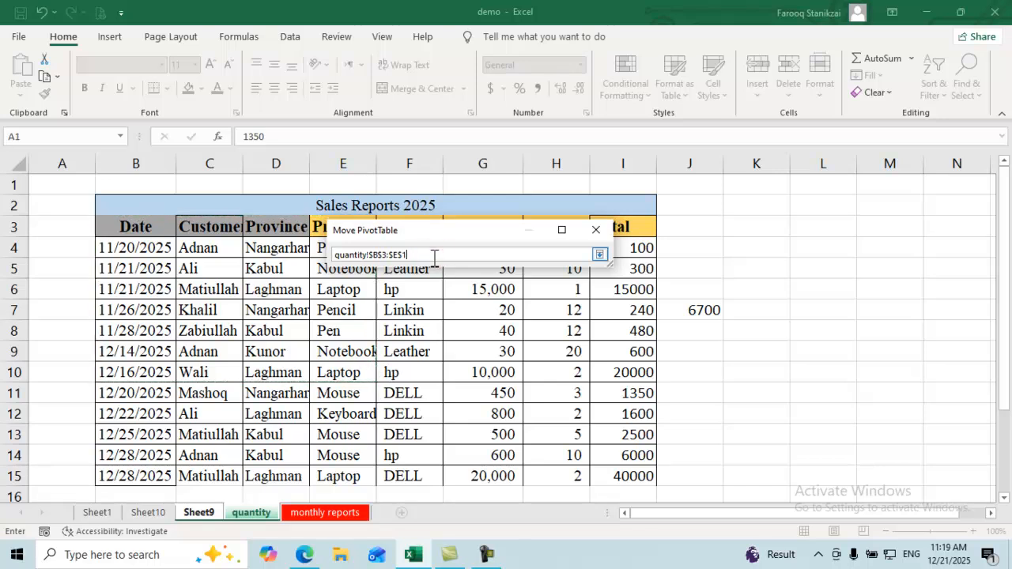
key(BackSpace)
key(BackSpace)
key(BackSpace)
key(BackSpace)
key(BackSpace)
key(BackSpace)
key(BackSpace)
key(BackSpace)
key(BackSpace)
key(BackSpace)
key(BackSpace)
key(BackSpace)
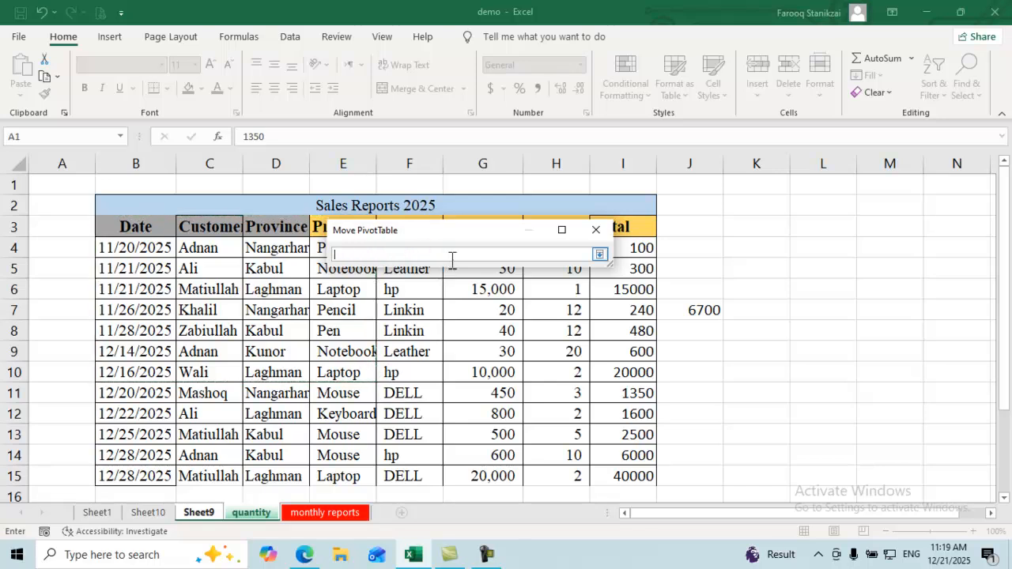
Step: Set the pivot table's source range to quantity!$B$3:$I$15 and check the total of the customer in the added sale
click(600, 256)
click(122, 223)
drag(120, 219, 630, 377)
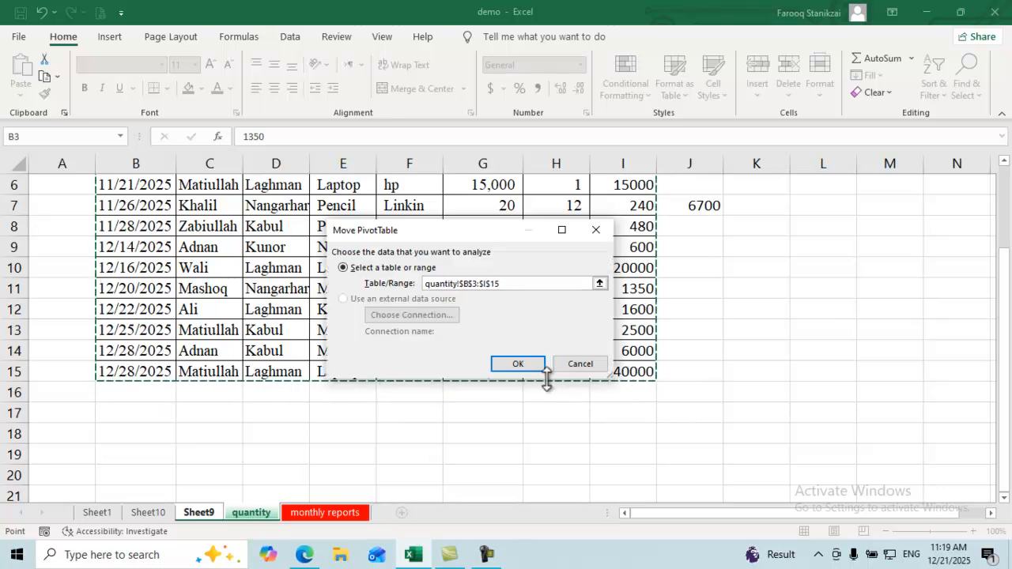
click(518, 367)
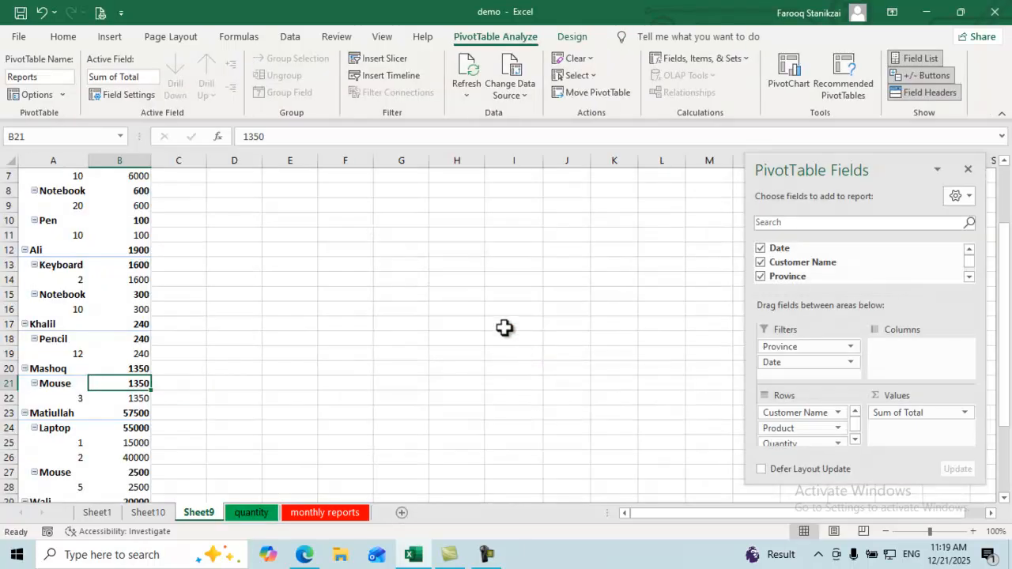
scroll(169, 345, down, 1)
click(119, 368)
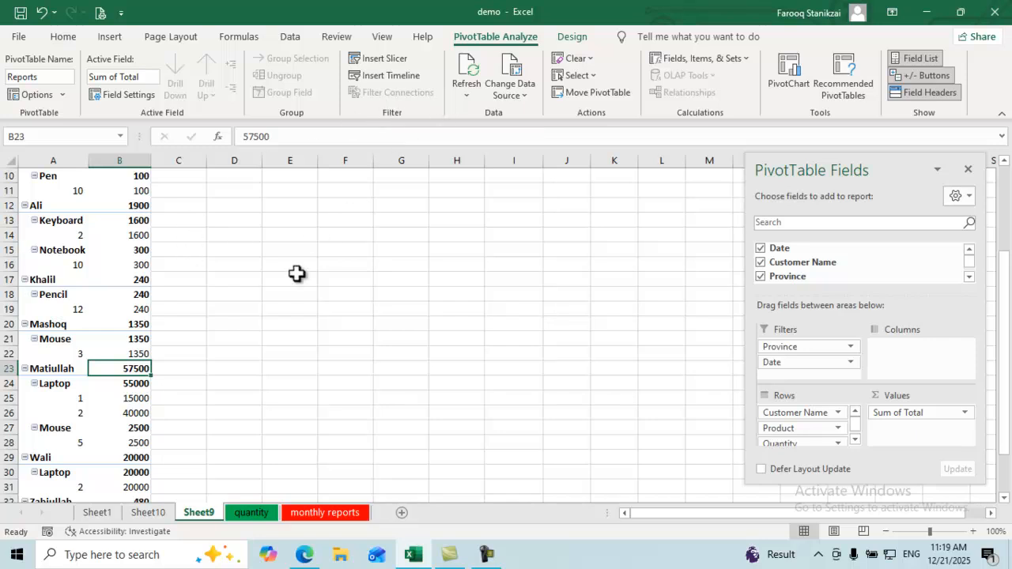
click(223, 291)
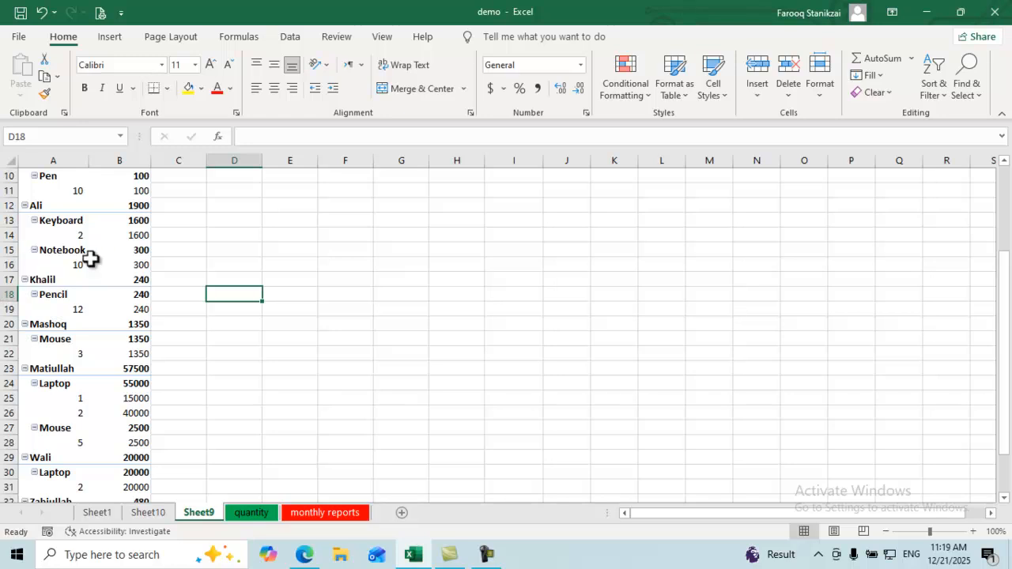
Step: Insert a Customer Name slicer for the Sheet9 pivot table
click(92, 261)
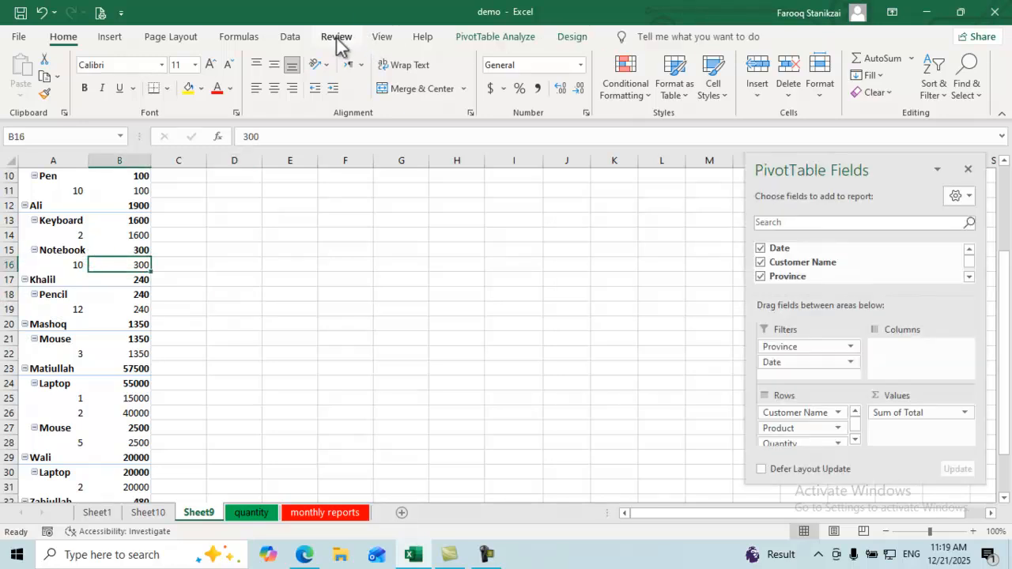
click(483, 41)
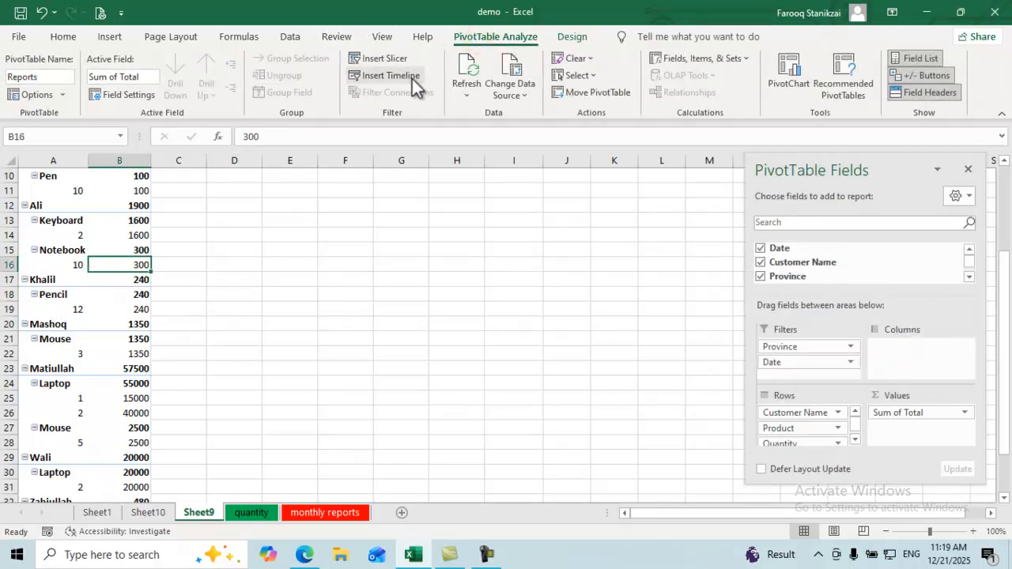
click(392, 63)
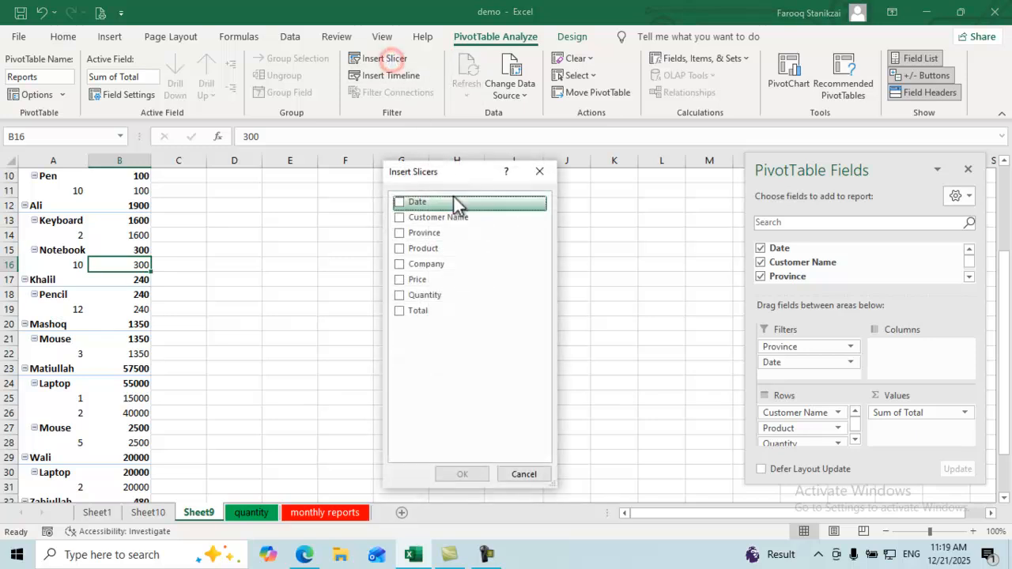
click(407, 218)
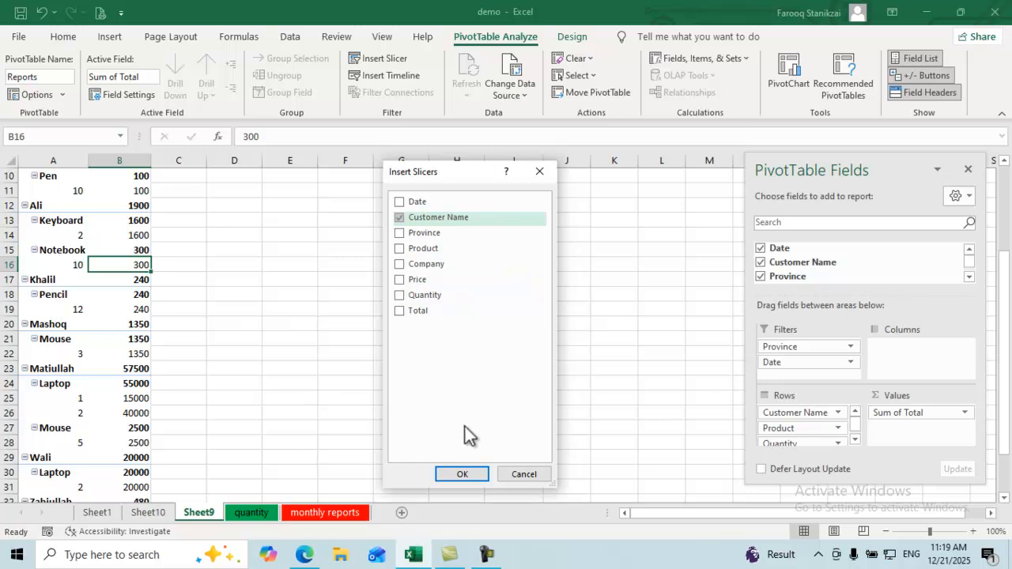
click(459, 475)
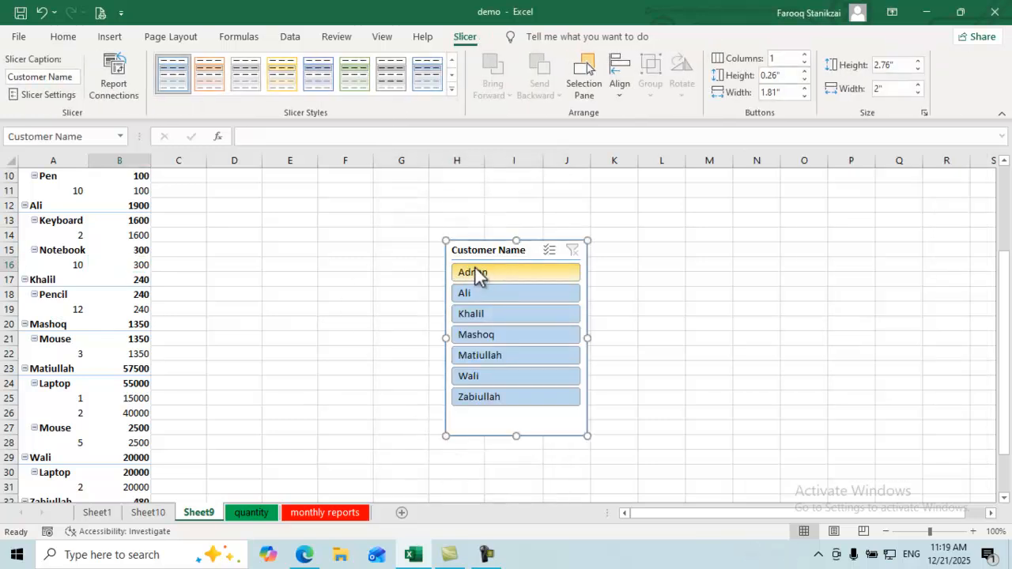
Step: Filter the pivot table by several customers in turn with the slicer, and move the slicer up beside the table
click(474, 270)
click(476, 315)
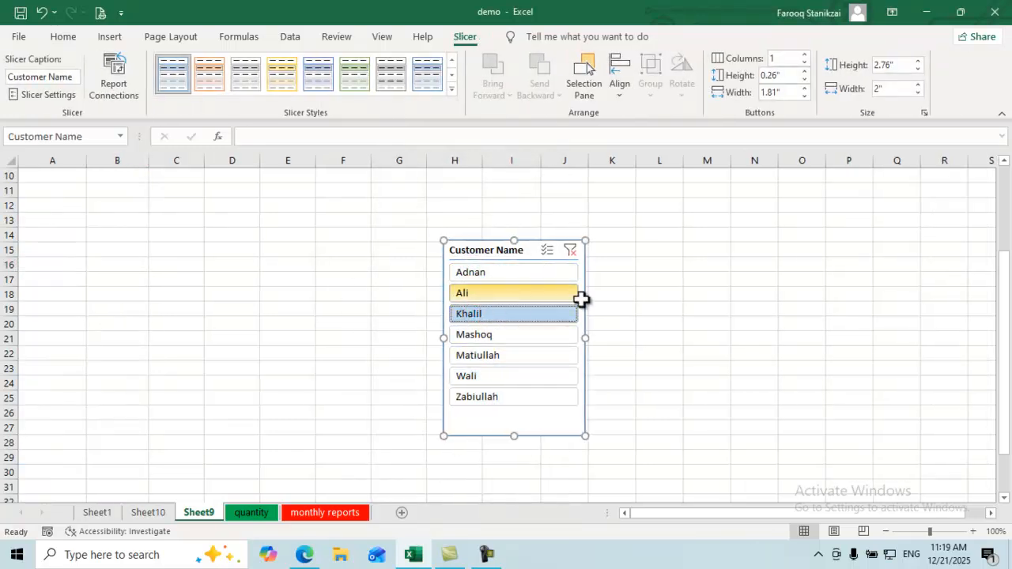
drag(1008, 300, 1003, 215)
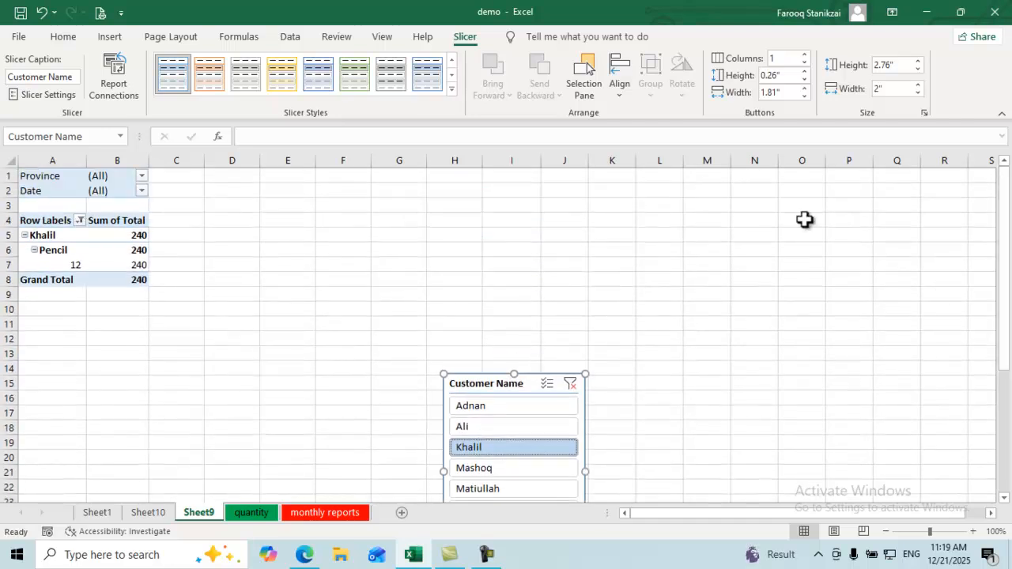
click(460, 427)
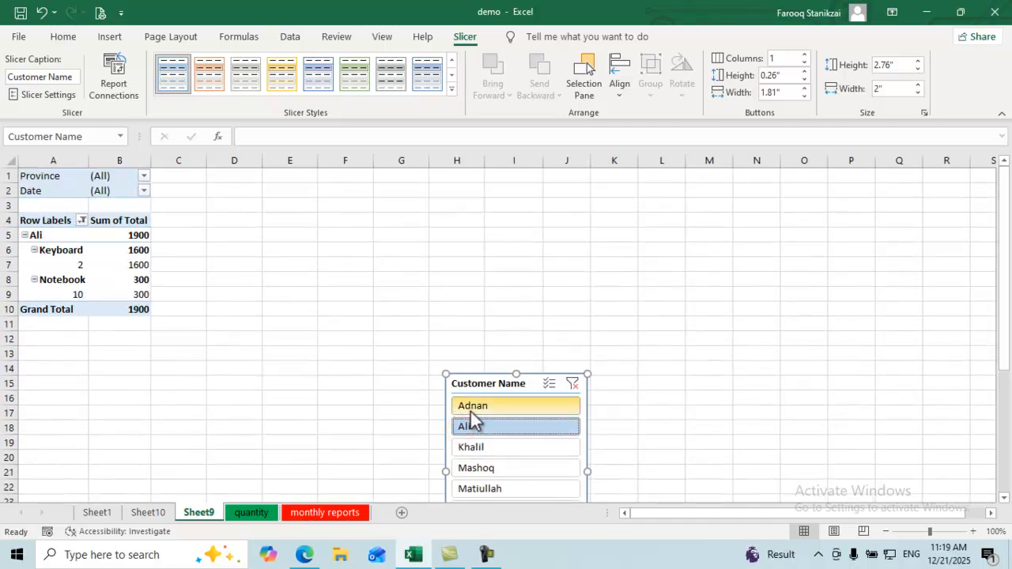
click(463, 405)
click(488, 470)
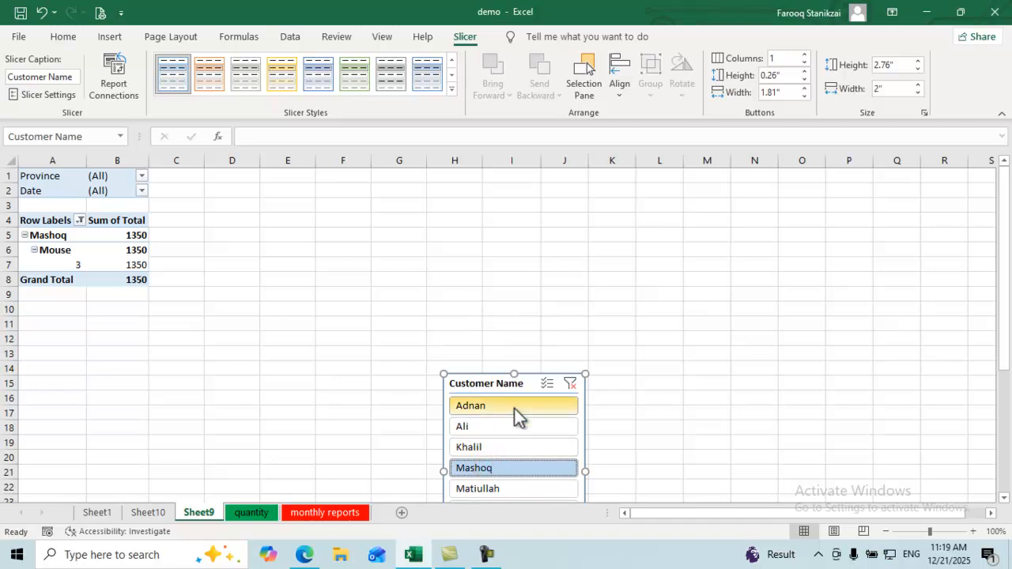
drag(501, 384, 298, 196)
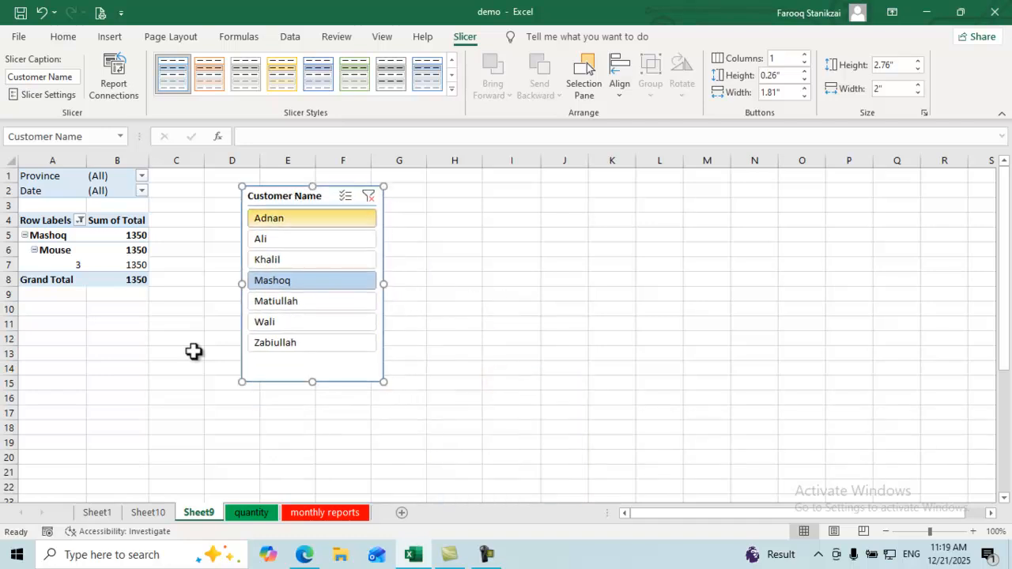
Step: Create a second pivot table from quantity!$B$3:$I$15, placed on the existing worksheet at Sheet9!$H$5
click(251, 514)
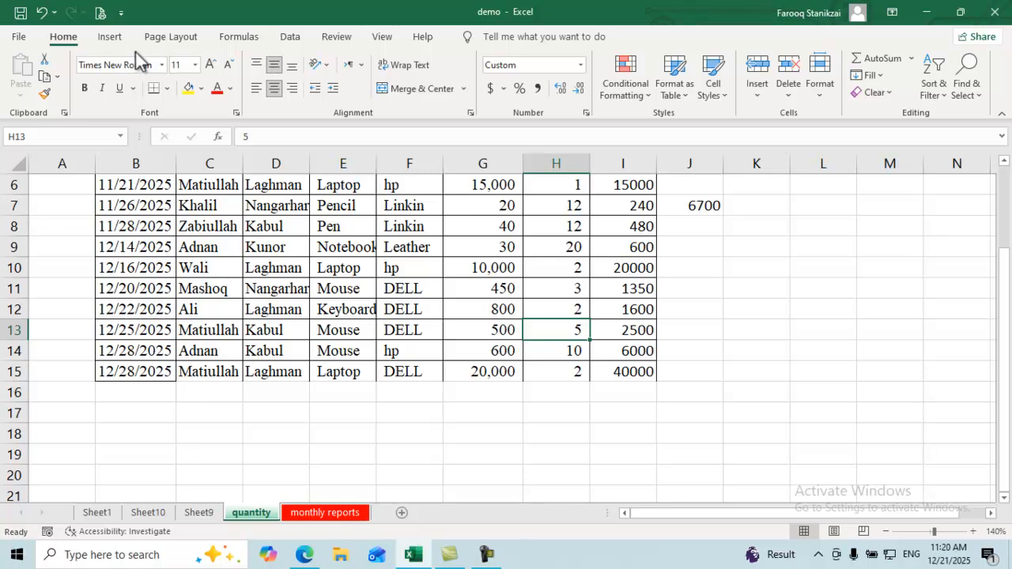
click(115, 37)
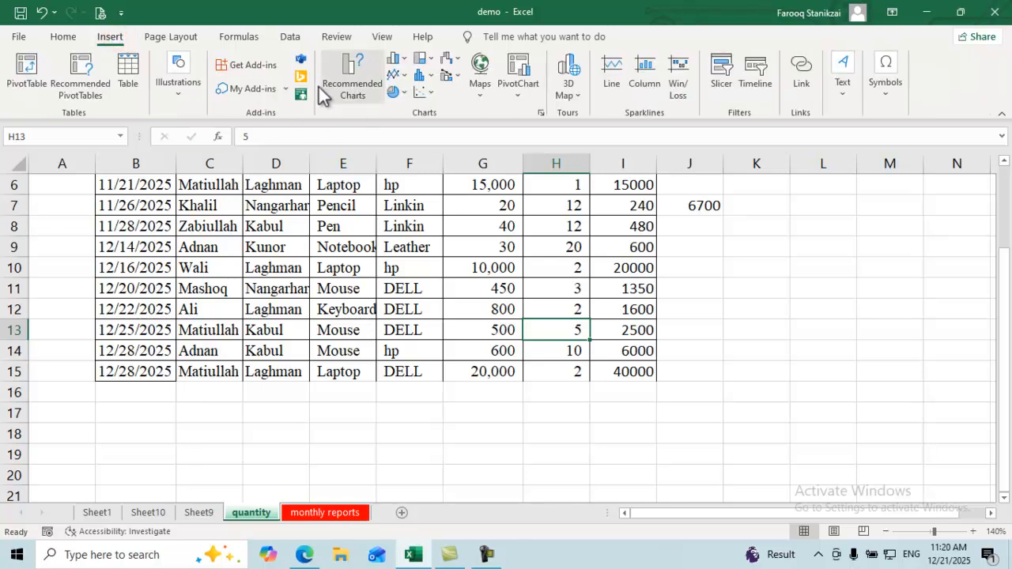
click(24, 70)
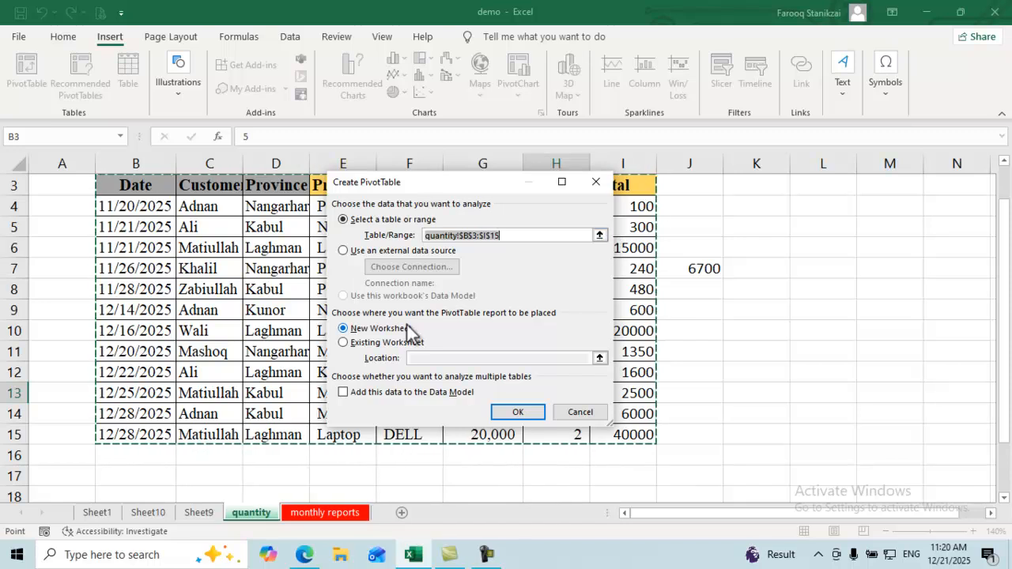
click(354, 345)
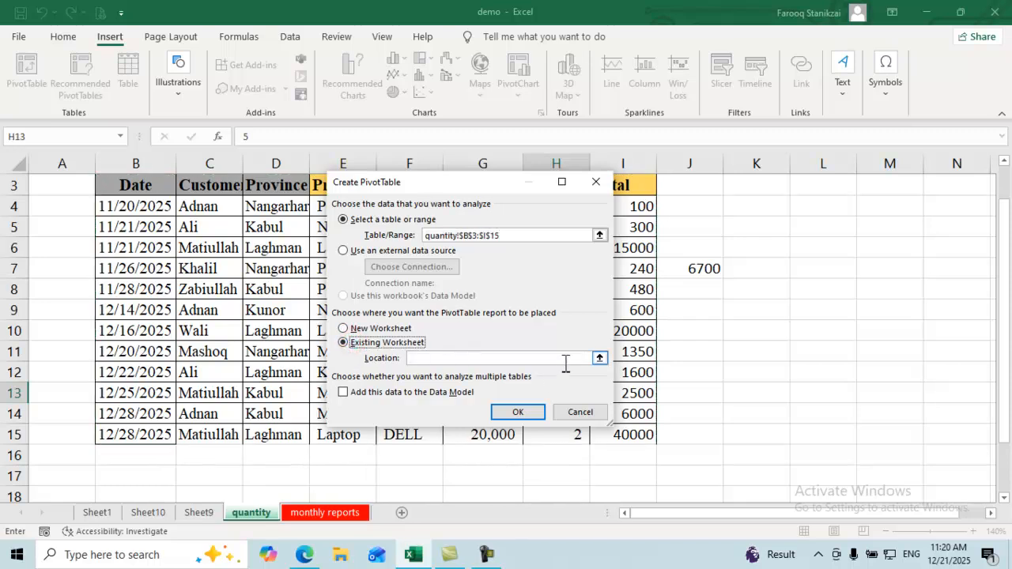
click(600, 358)
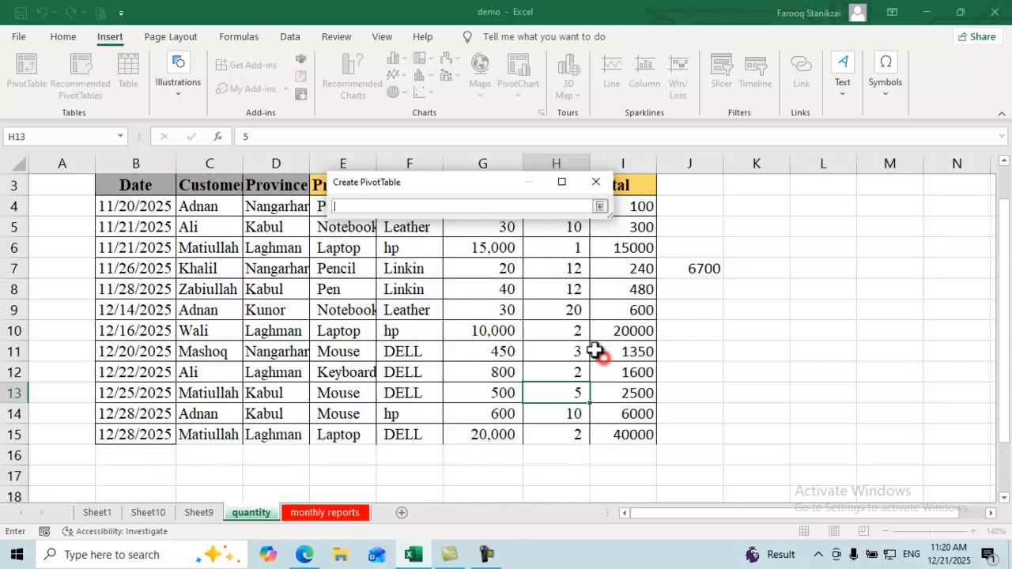
click(208, 514)
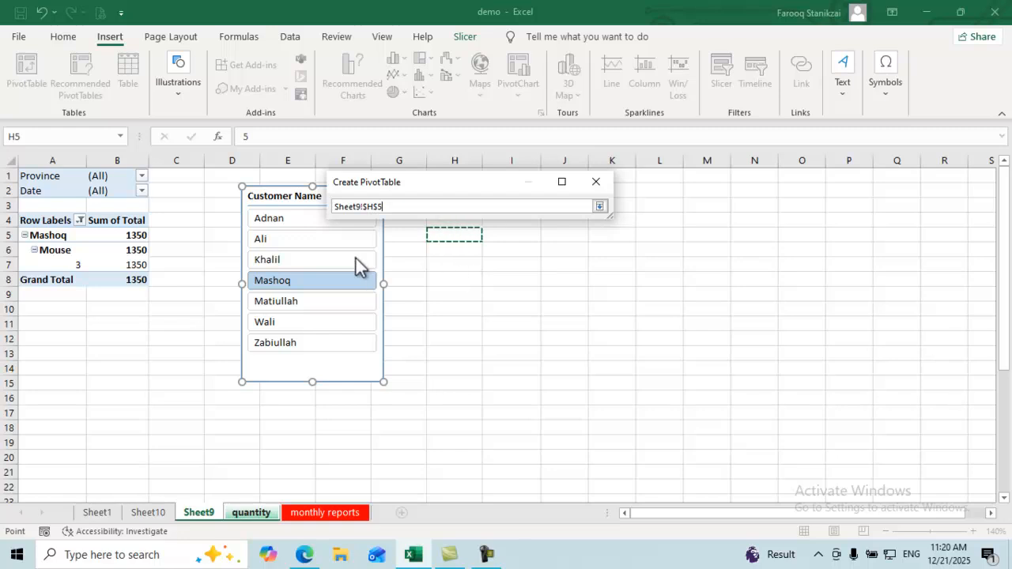
click(600, 208)
click(500, 411)
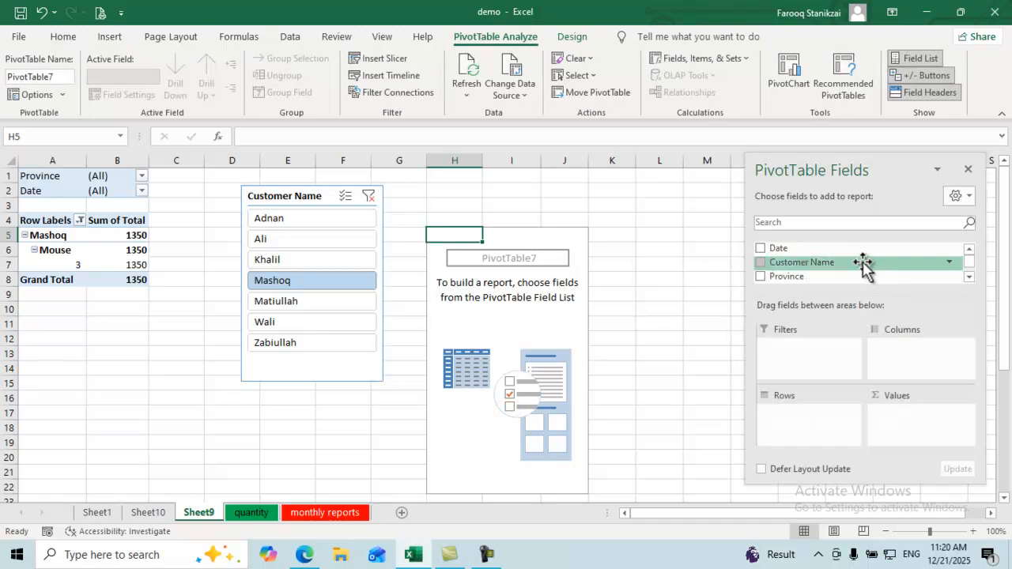
Step: Add Province to the rows and Total to the values of the new pivot table, and close the field list
click(969, 277)
drag(808, 265, 813, 415)
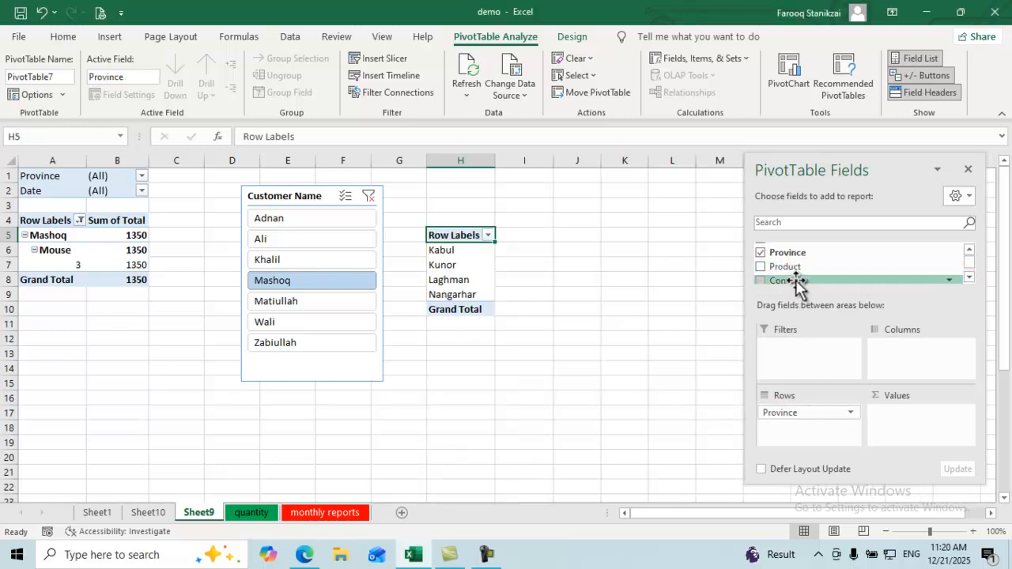
click(969, 277)
click(969, 277)
click(969, 277)
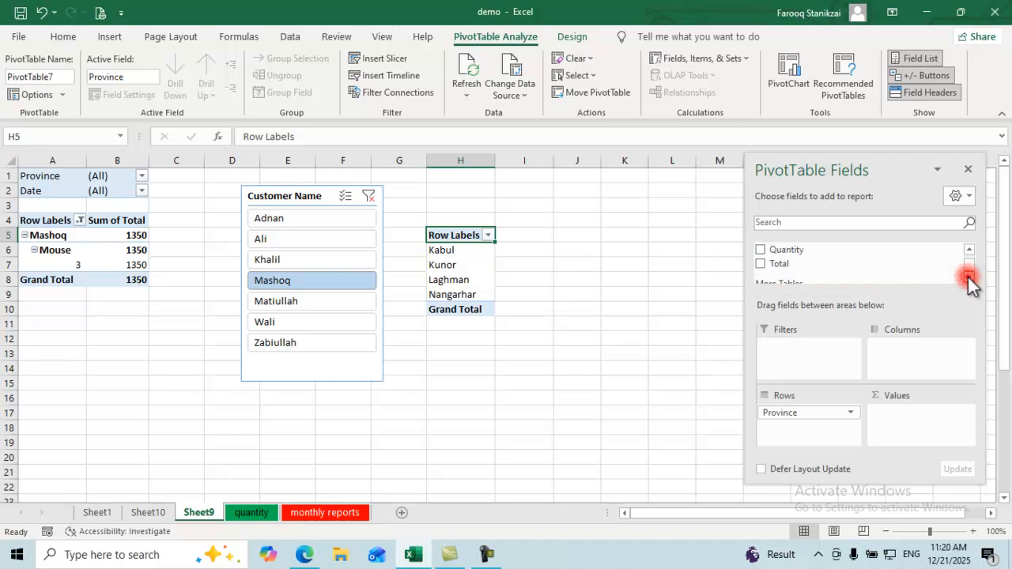
drag(771, 271, 902, 419)
click(967, 171)
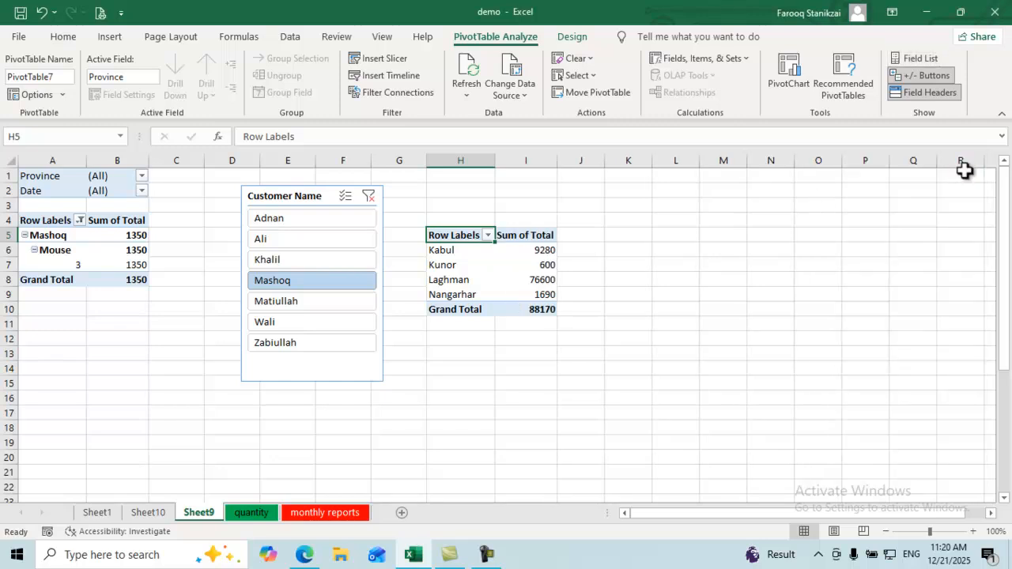
Step: Select different customers in the slicer to check whether the province pivot table responds to it
click(281, 240)
click(291, 262)
click(313, 298)
click(440, 279)
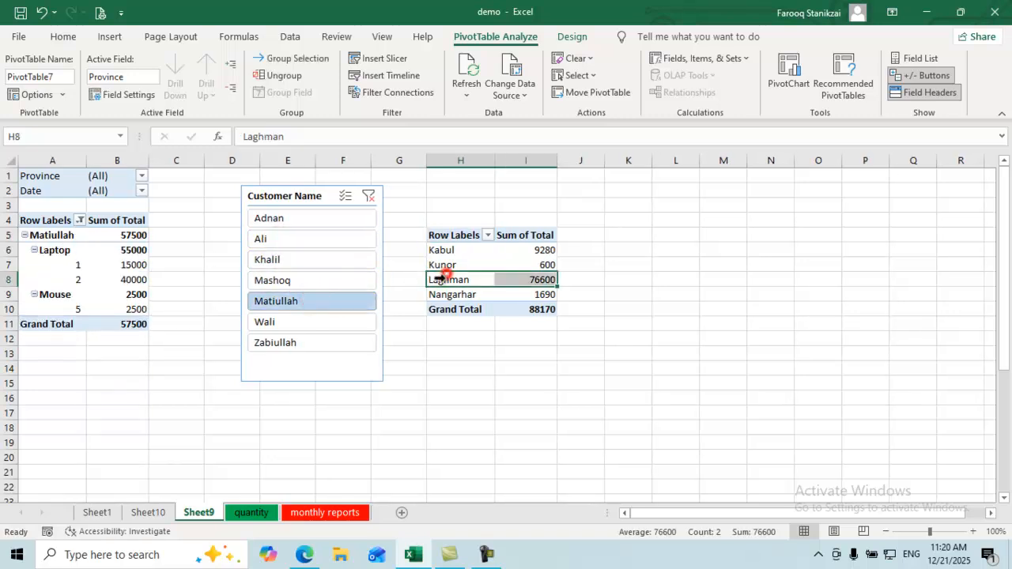
click(294, 244)
click(294, 260)
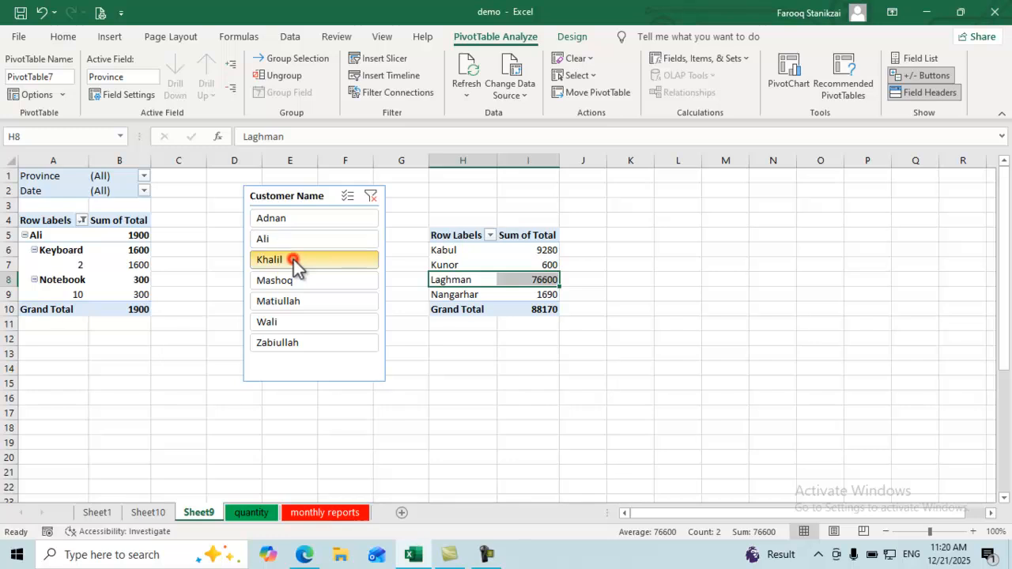
Step: Connect the province pivot table to the Customer Name slicer through its filter connections
click(398, 93)
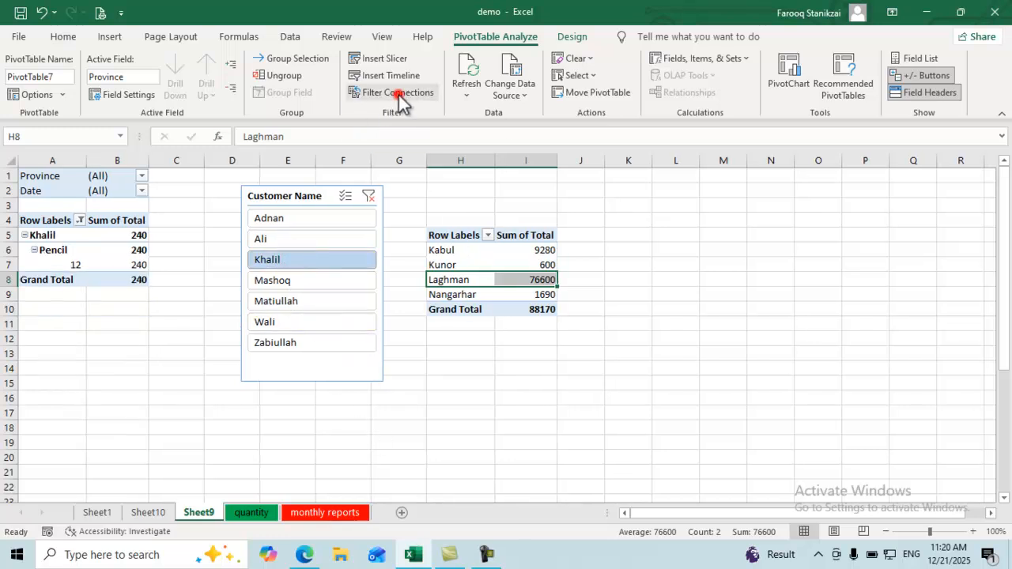
click(360, 318)
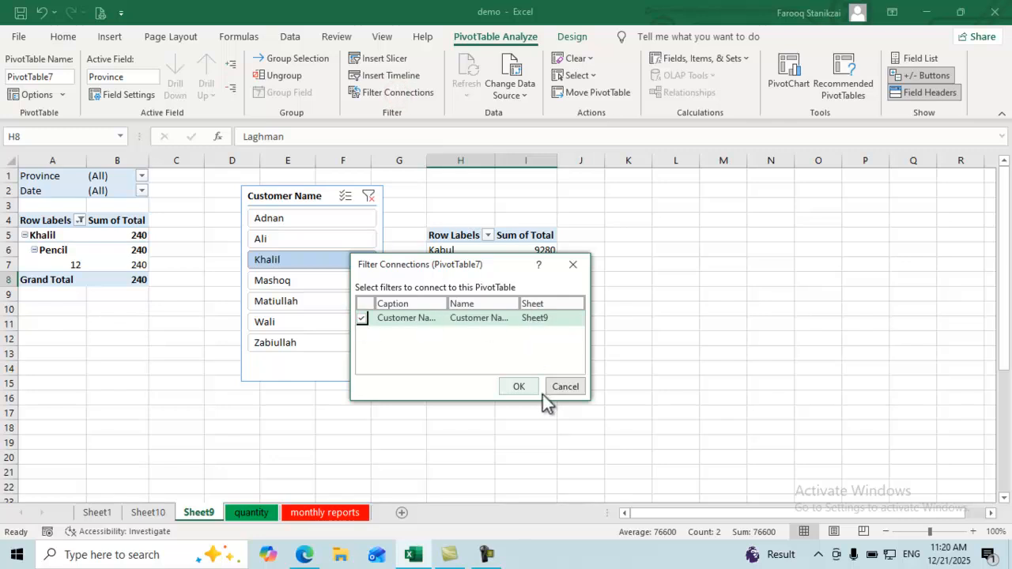
click(519, 387)
Step: Filter both pivot tables by several customers in turn with the slicer, and clear the slicer's filter
click(282, 237)
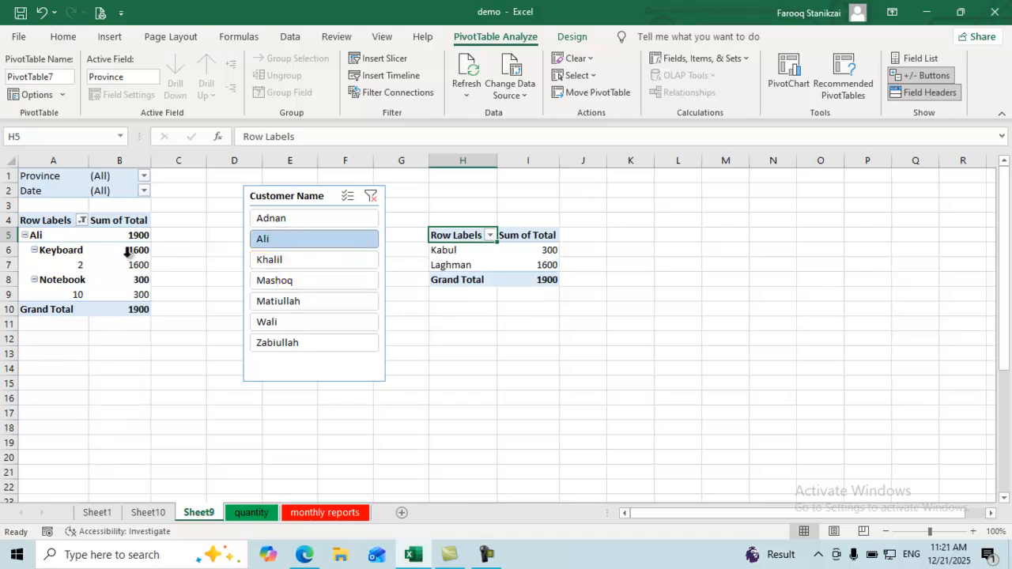
click(83, 262)
click(459, 254)
click(273, 283)
click(277, 301)
click(281, 264)
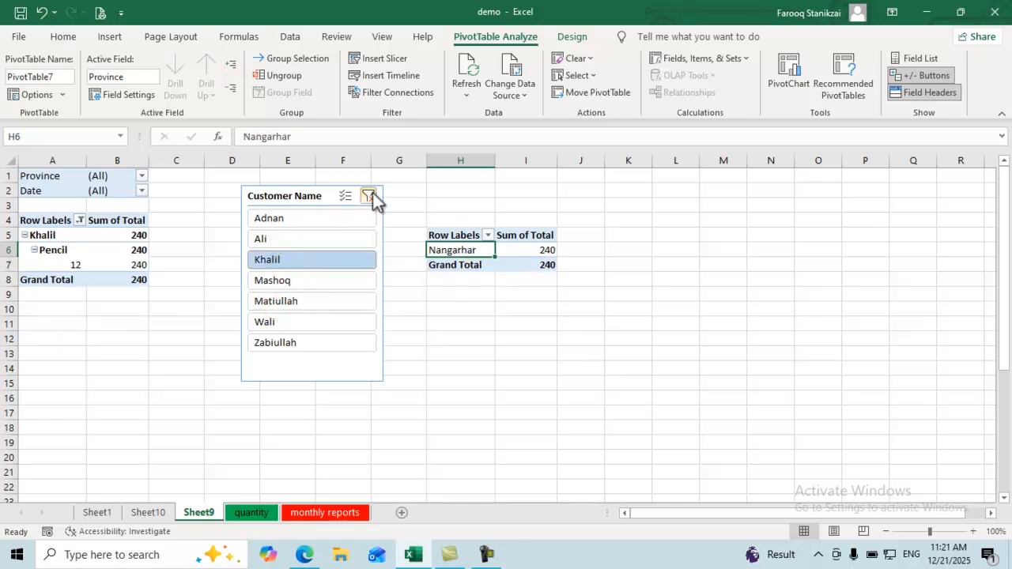
click(369, 196)
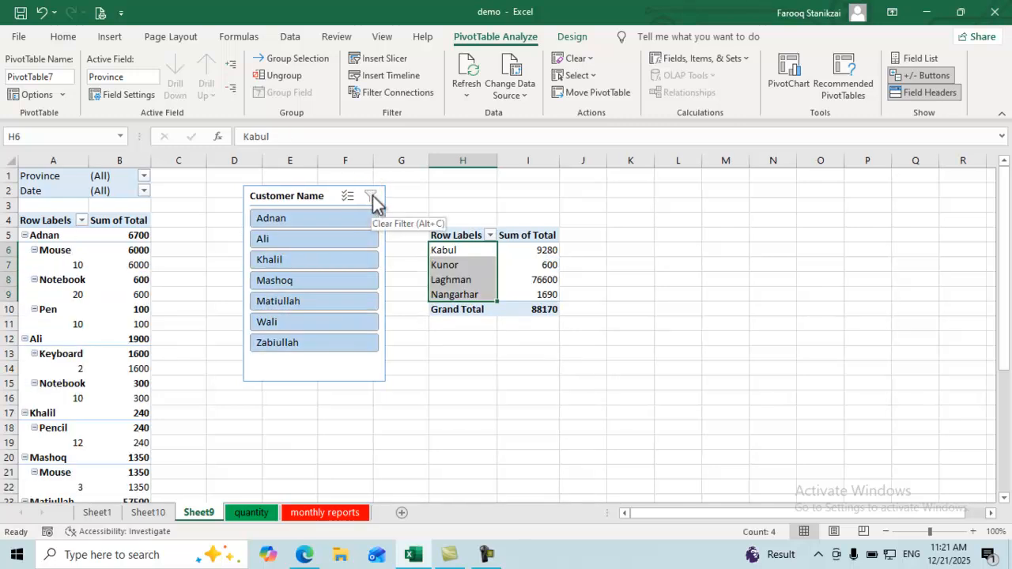
Step: Try to delete the selected province labels from the second pivot table
key(Delete)
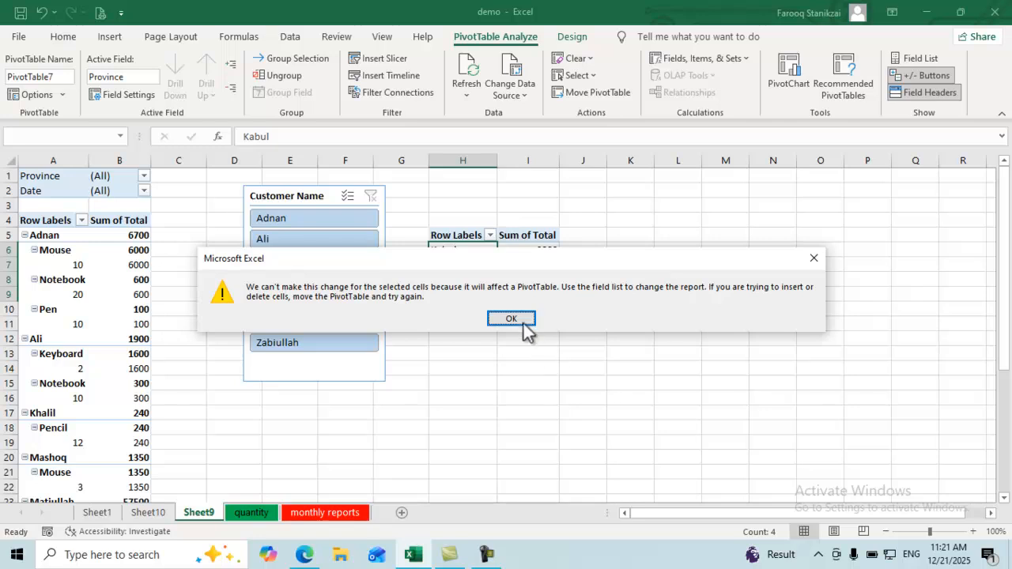
click(523, 322)
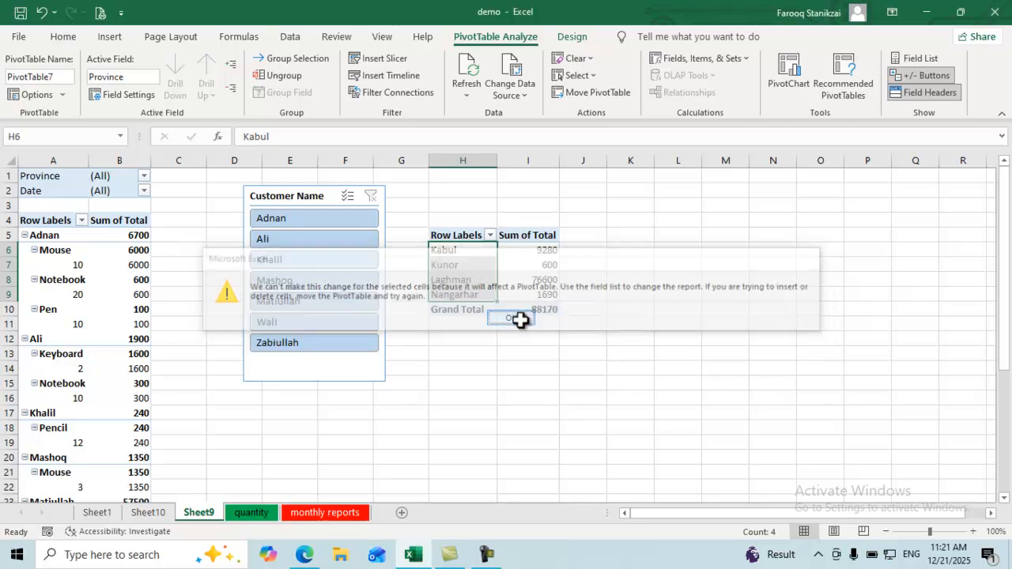
click(371, 197)
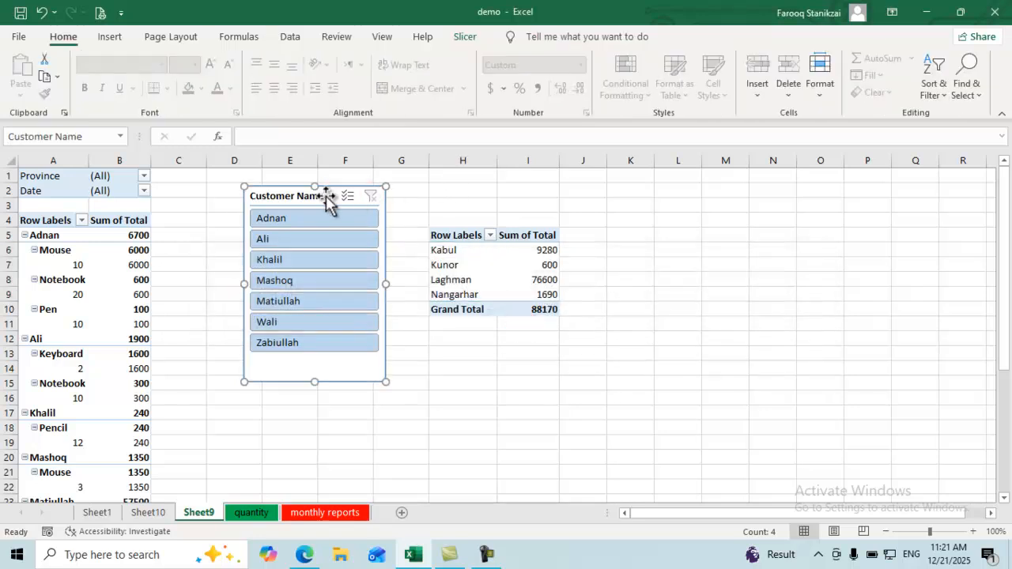
Step: Toggle the Customer Name slicer's multi-select mode on and off
click(347, 195)
click(349, 197)
click(345, 194)
Step: Widen the Customer Name slicer to about four columns and reposition it between the two pivot tables, starting near row 3
drag(317, 193, 346, 248)
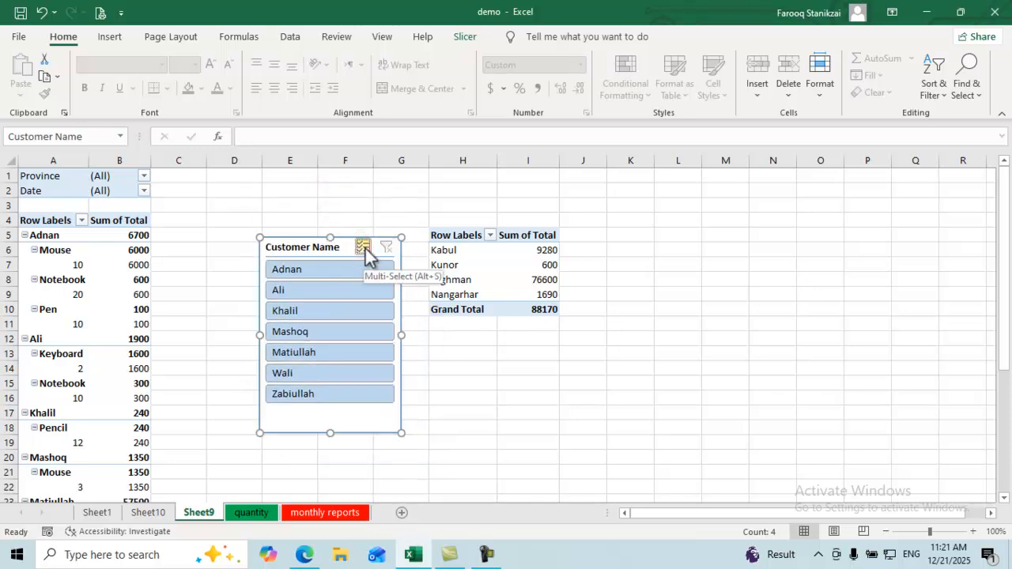
right_click(365, 245)
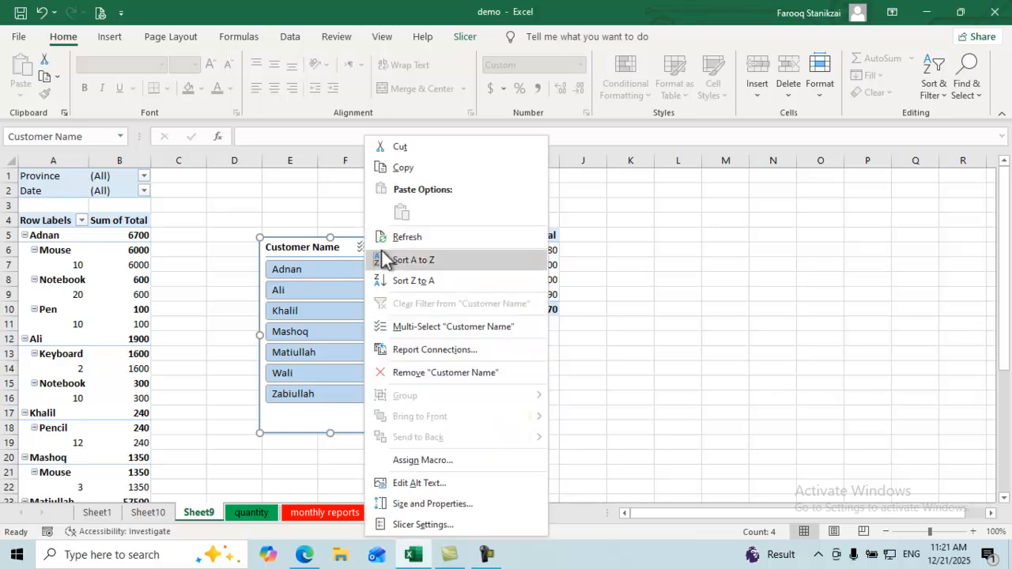
click(614, 266)
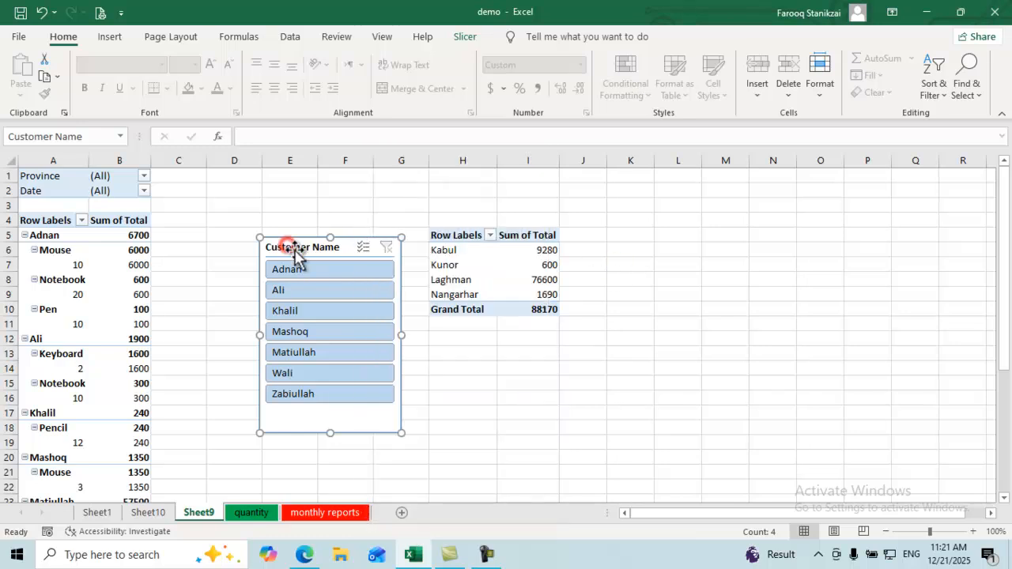
drag(399, 334, 474, 334)
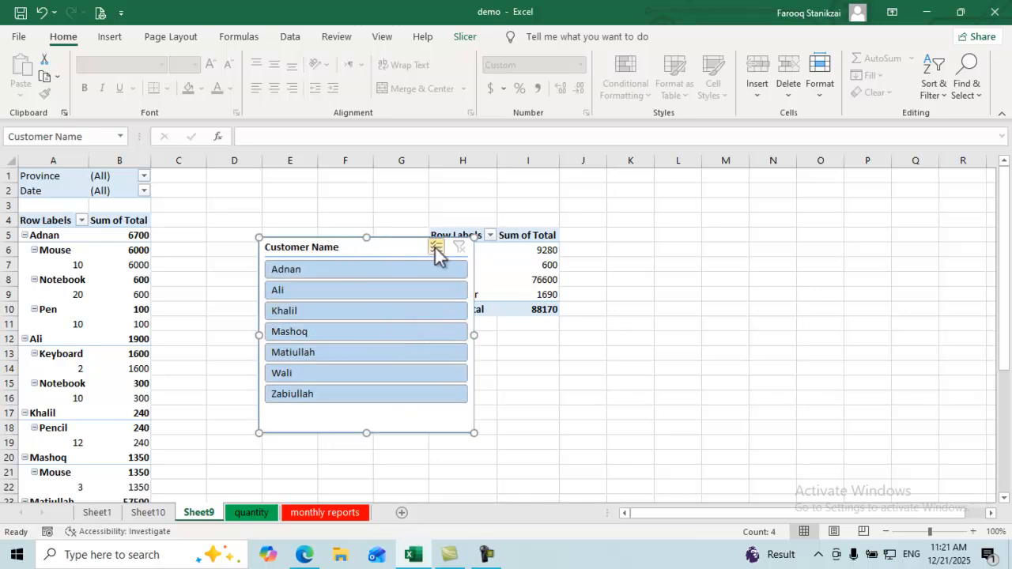
drag(327, 239, 295, 204)
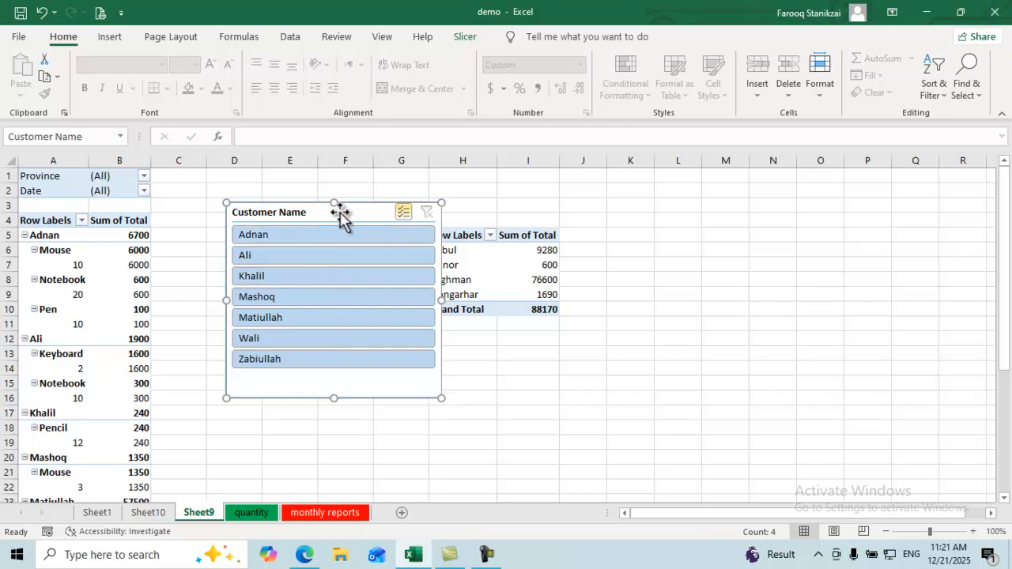
Step: Delete the Customer Name slicer and clear all fields from the second pivot table
key(Delete)
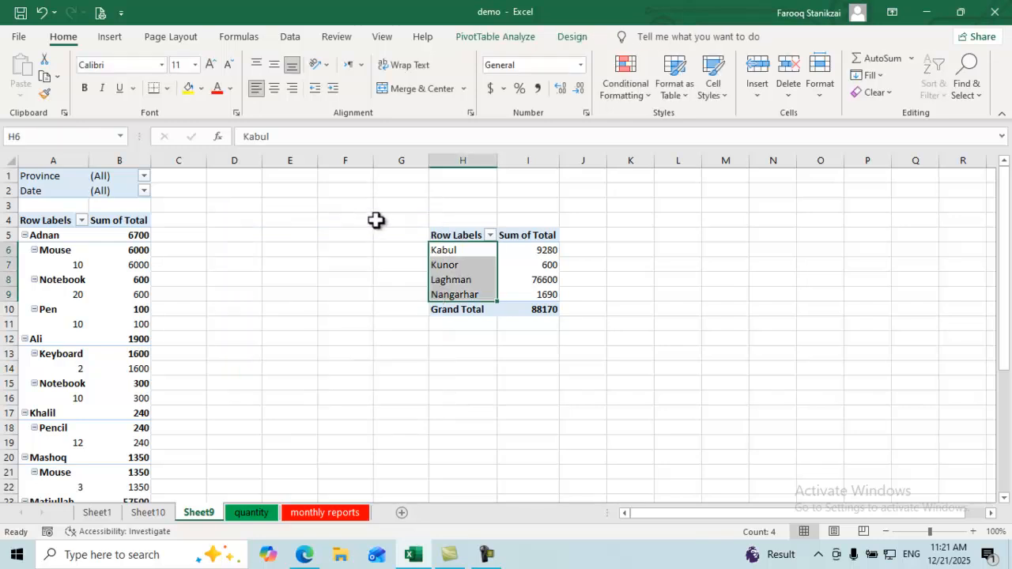
click(561, 213)
drag(549, 216, 434, 324)
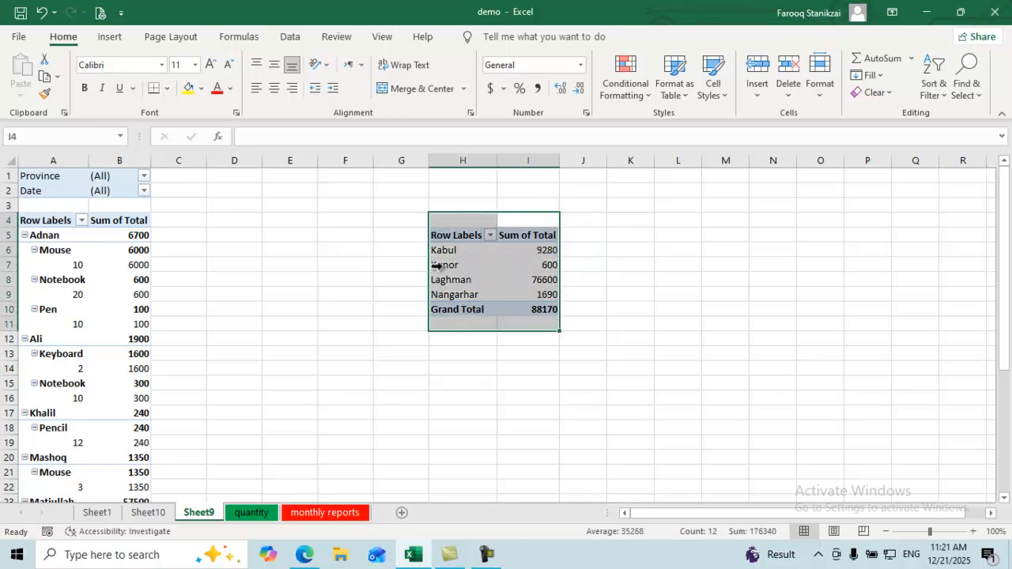
click(506, 283)
click(522, 235)
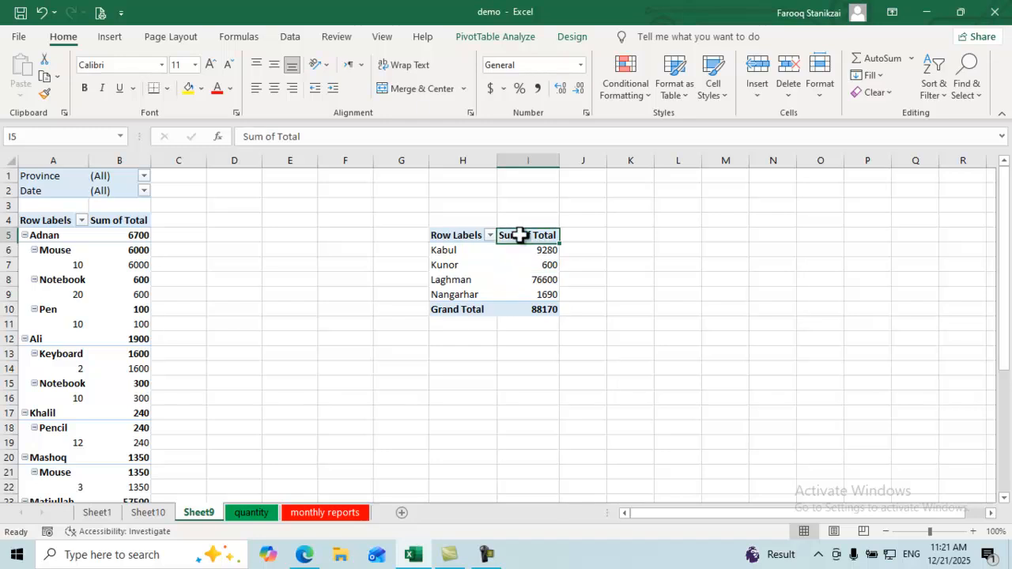
click(507, 37)
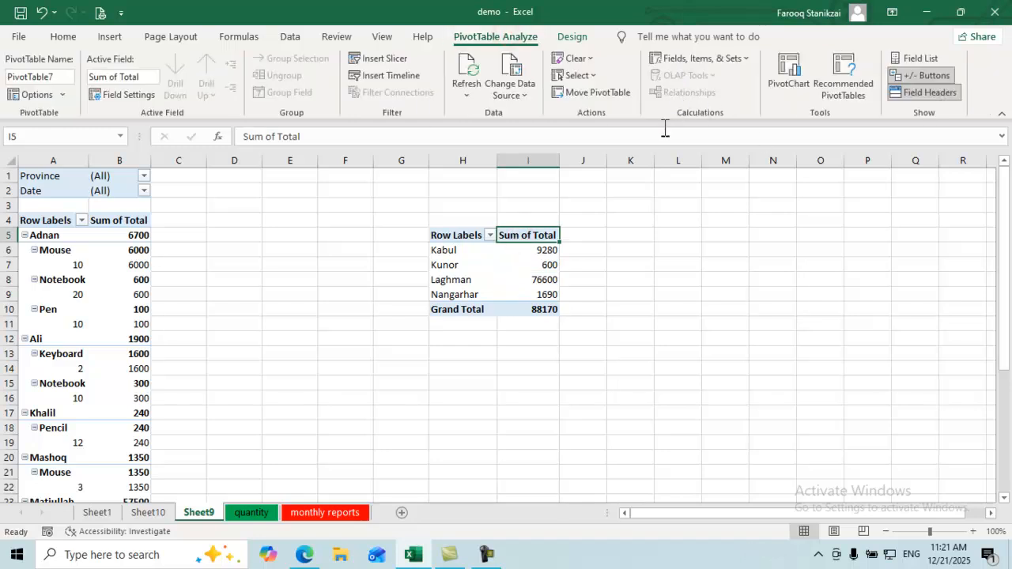
click(585, 60)
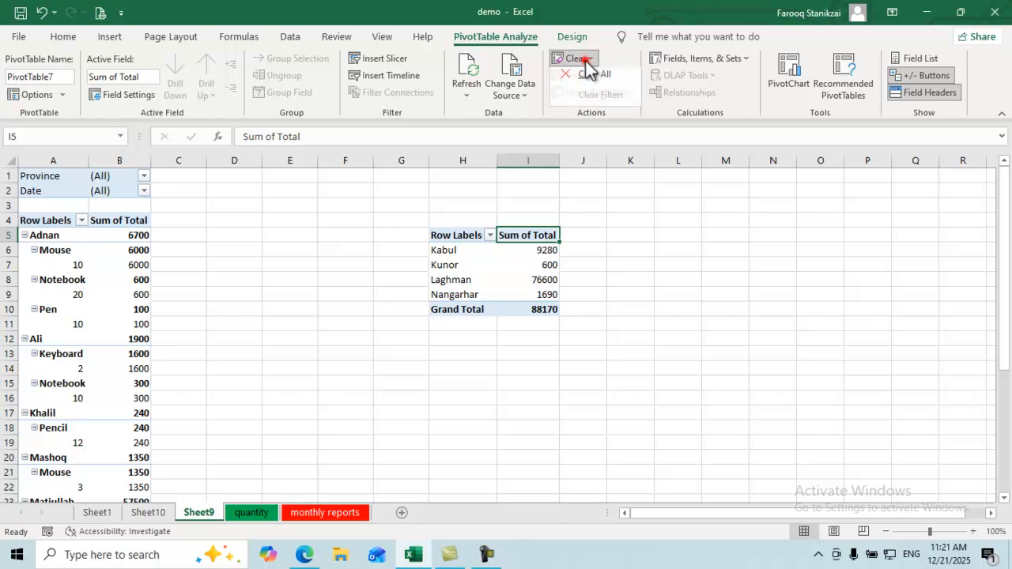
click(599, 77)
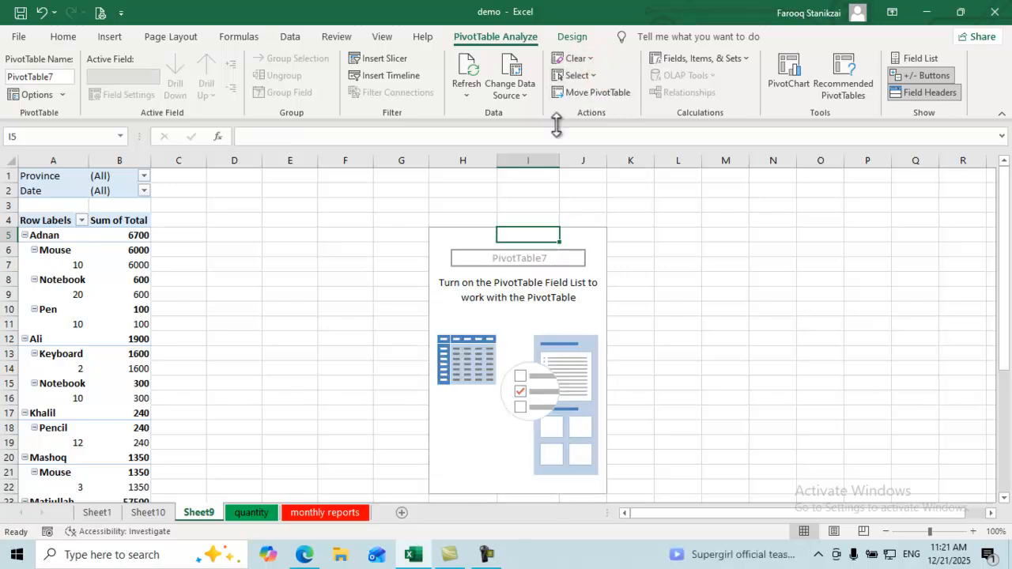
Step: Remove the emptied second pivot table by clearing everything from the range H4:J22
click(589, 279)
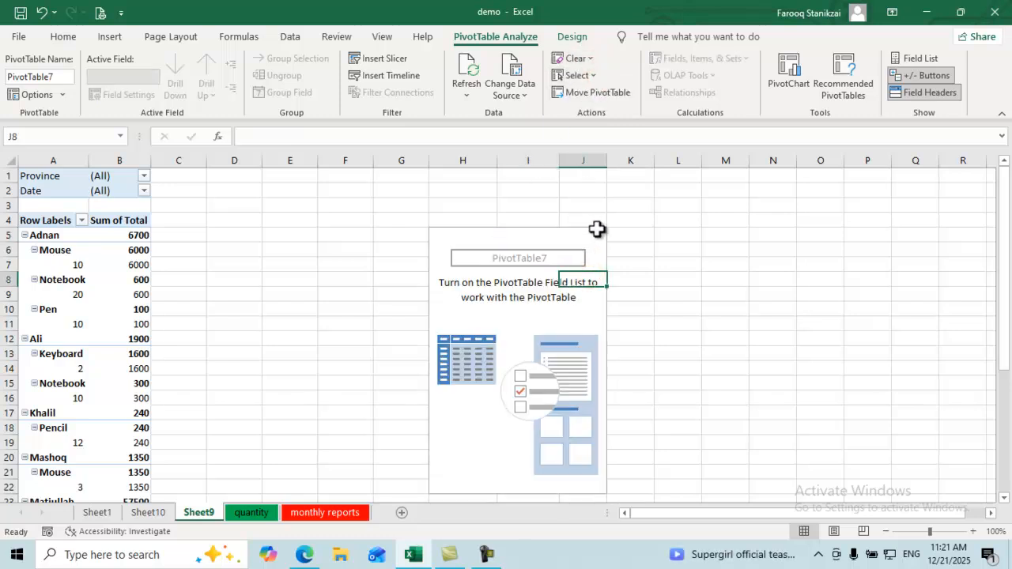
drag(598, 226, 457, 487)
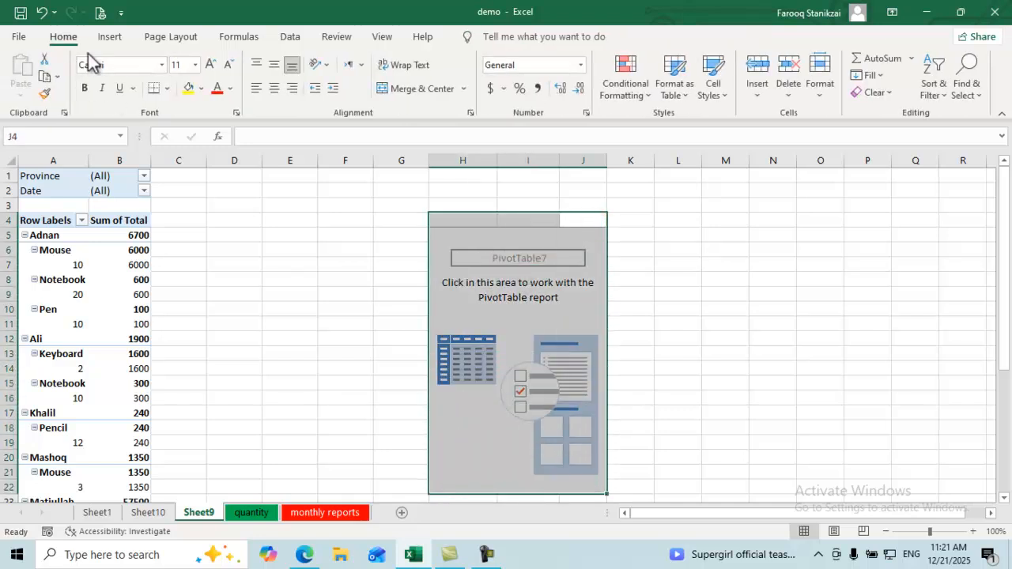
click(870, 95)
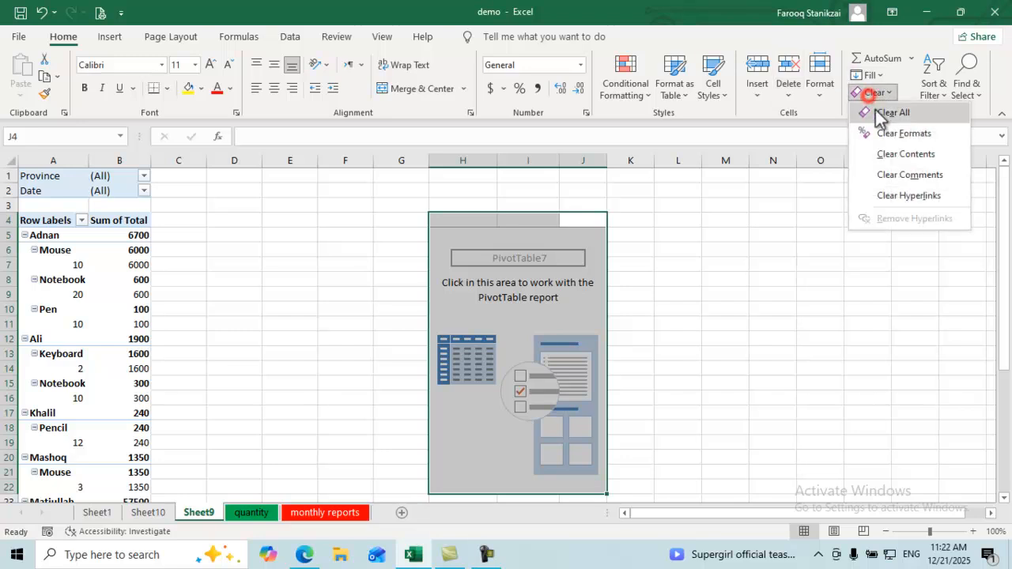
click(890, 113)
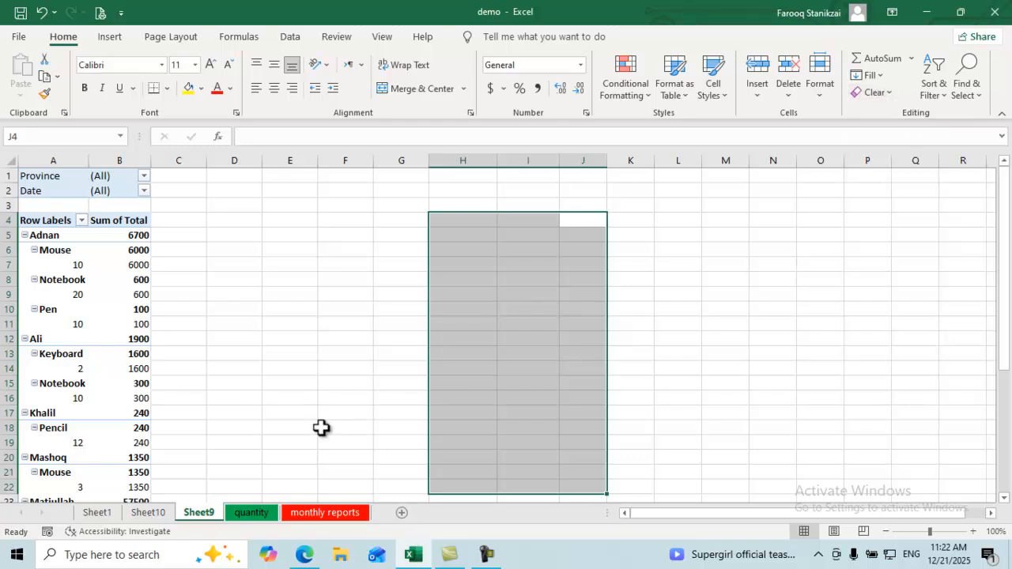
Step: Clear all filters from the remaining Reports pivot table
click(125, 309)
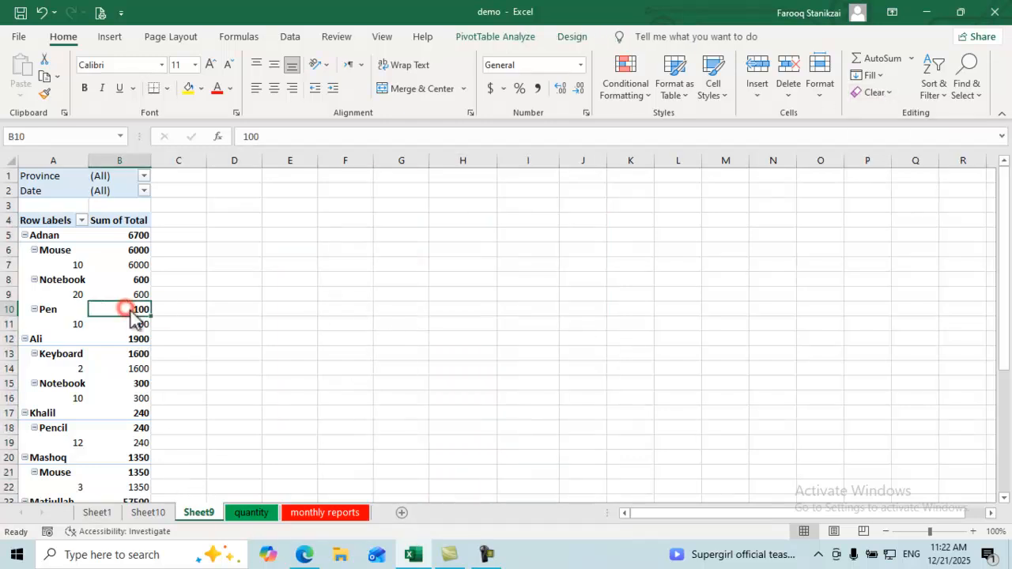
click(480, 38)
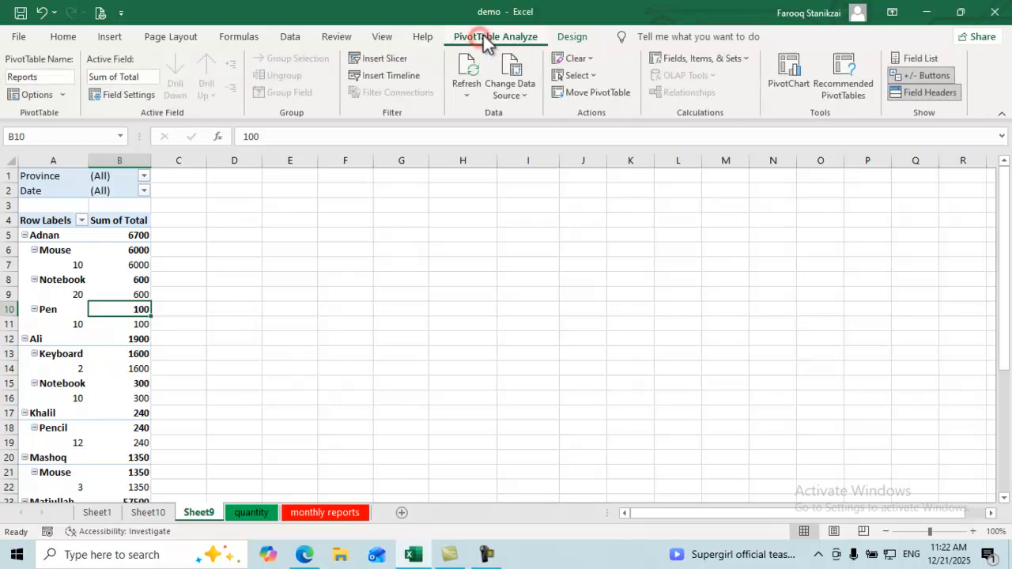
click(590, 60)
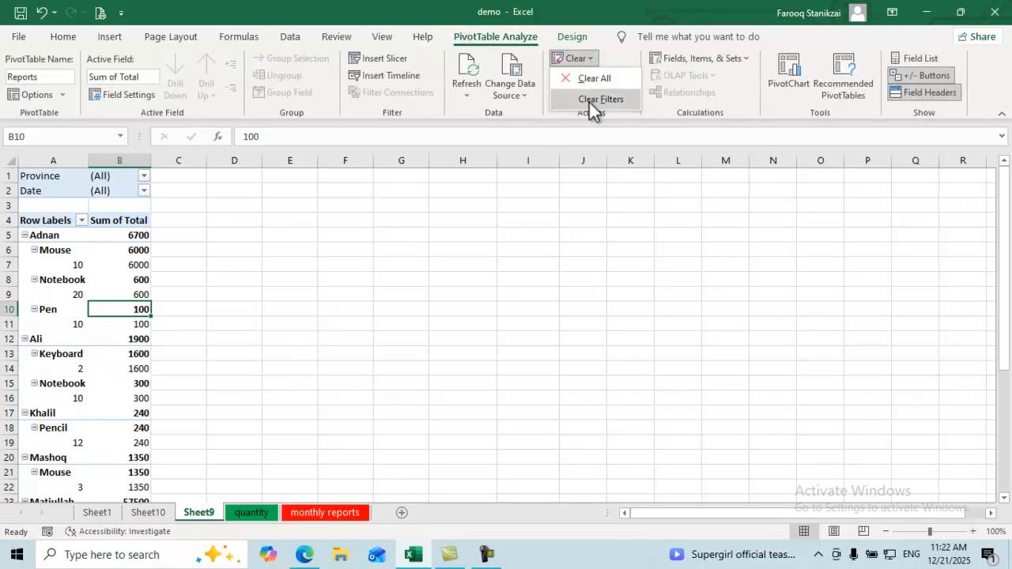
click(594, 100)
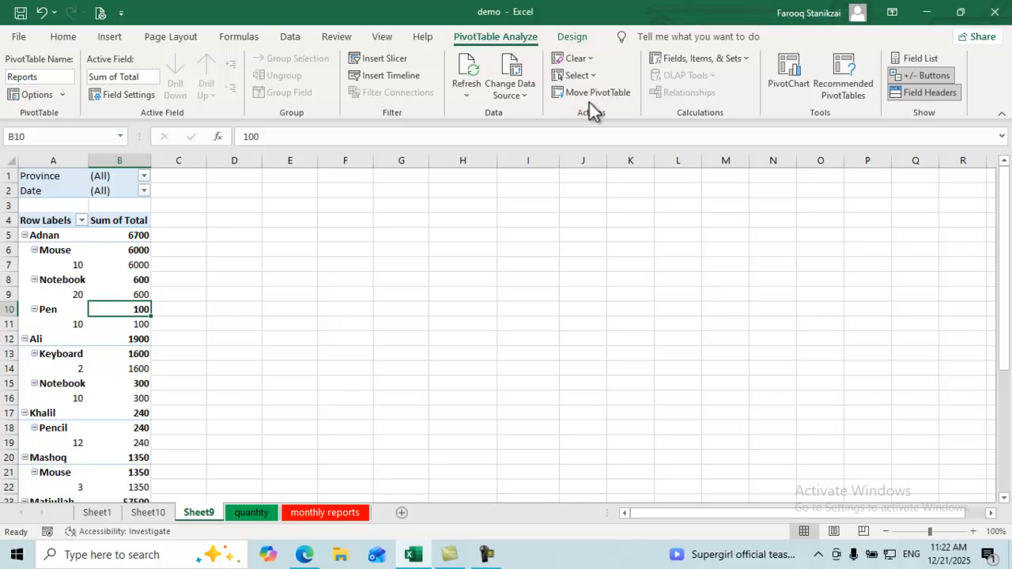
Step: Clear everything from the Reports pivot table and undo the clearing
click(589, 60)
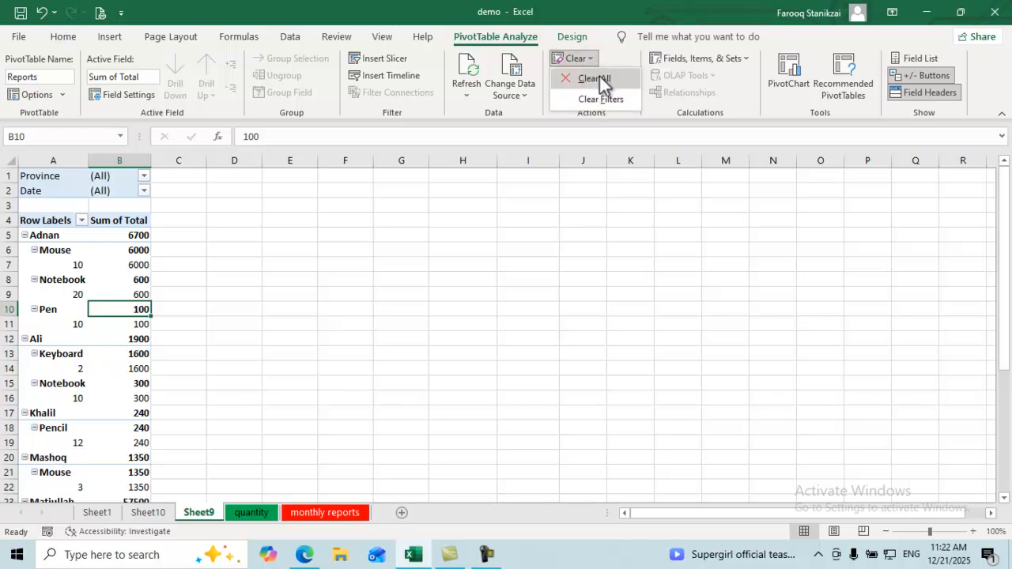
click(599, 78)
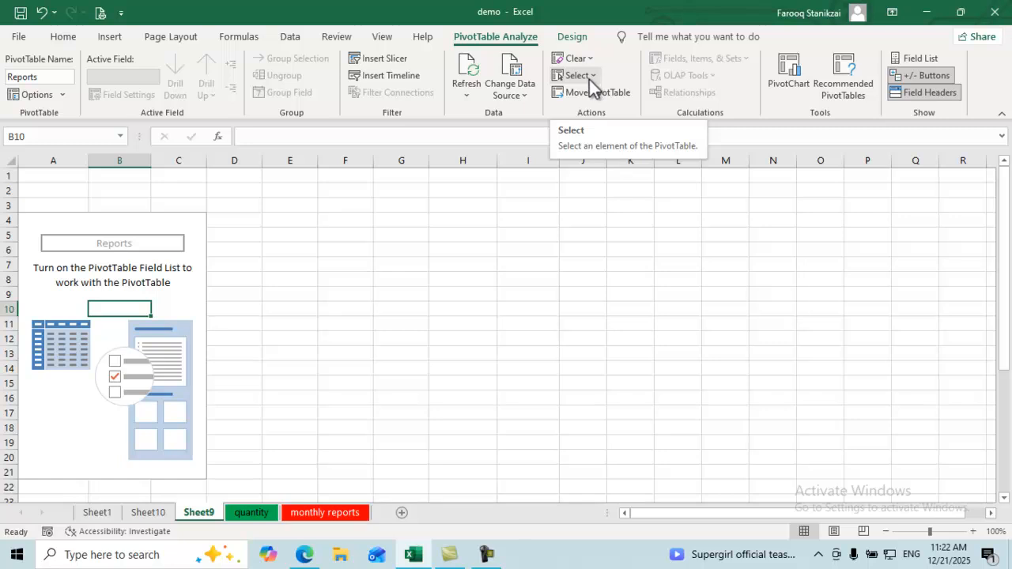
key(ctrl+z)
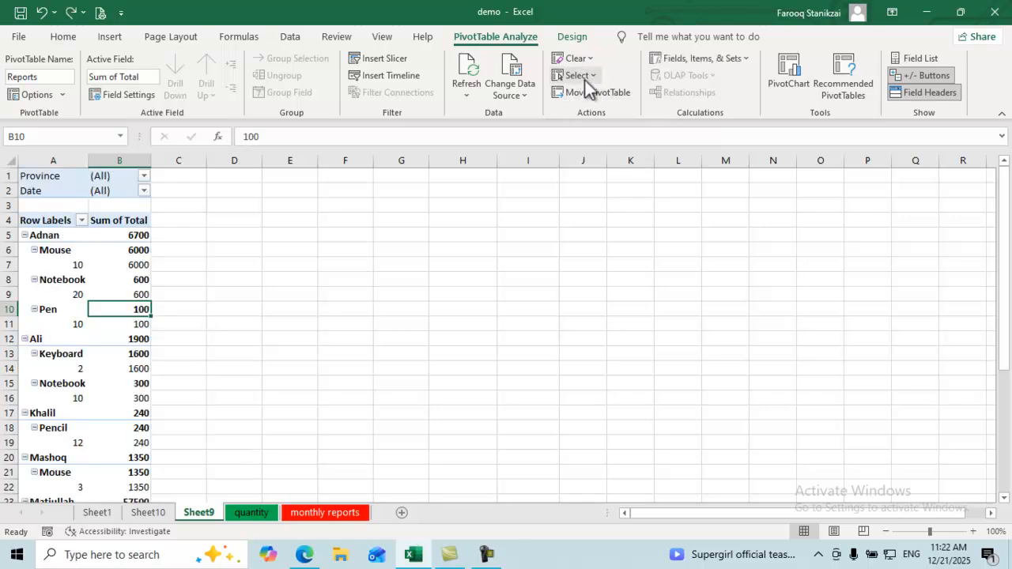
Step: Select the entire Reports pivot table using the pivot table selection command
click(585, 77)
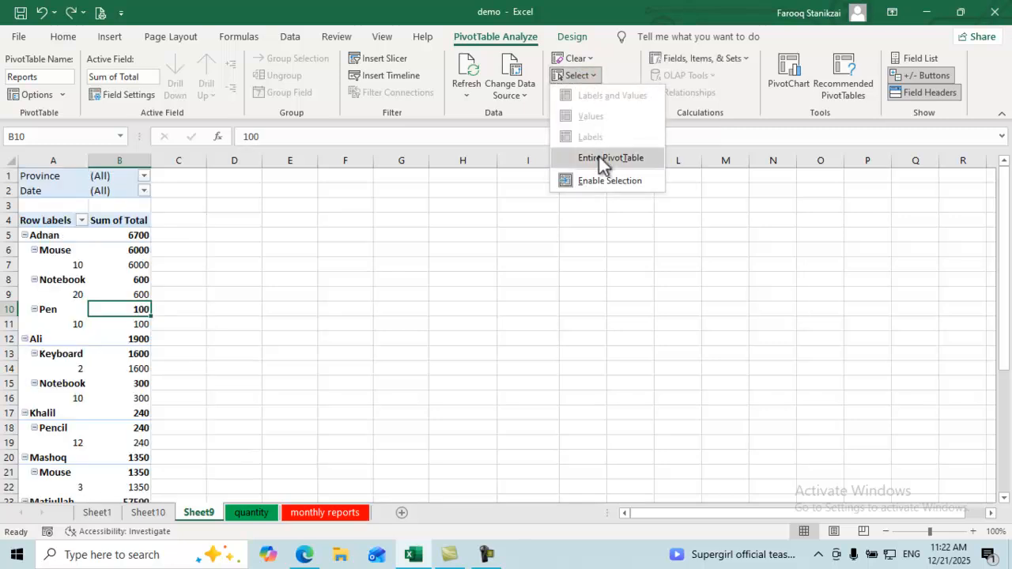
click(87, 264)
click(92, 264)
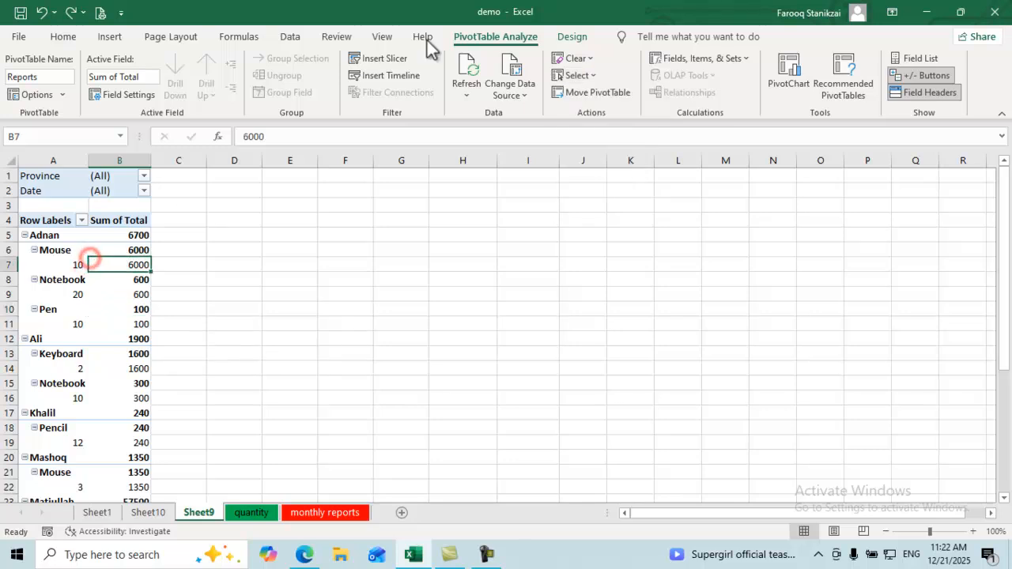
click(572, 76)
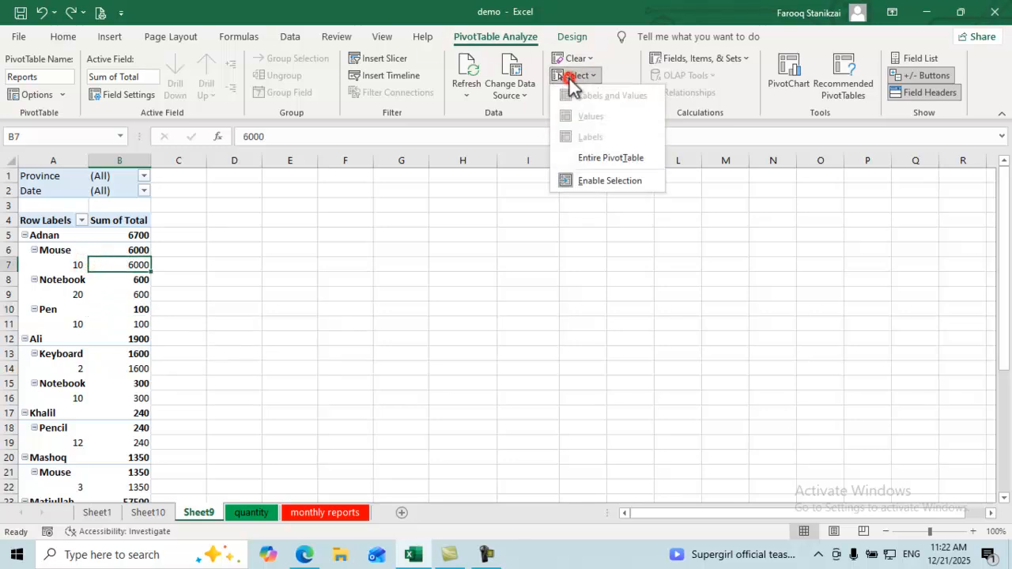
click(606, 160)
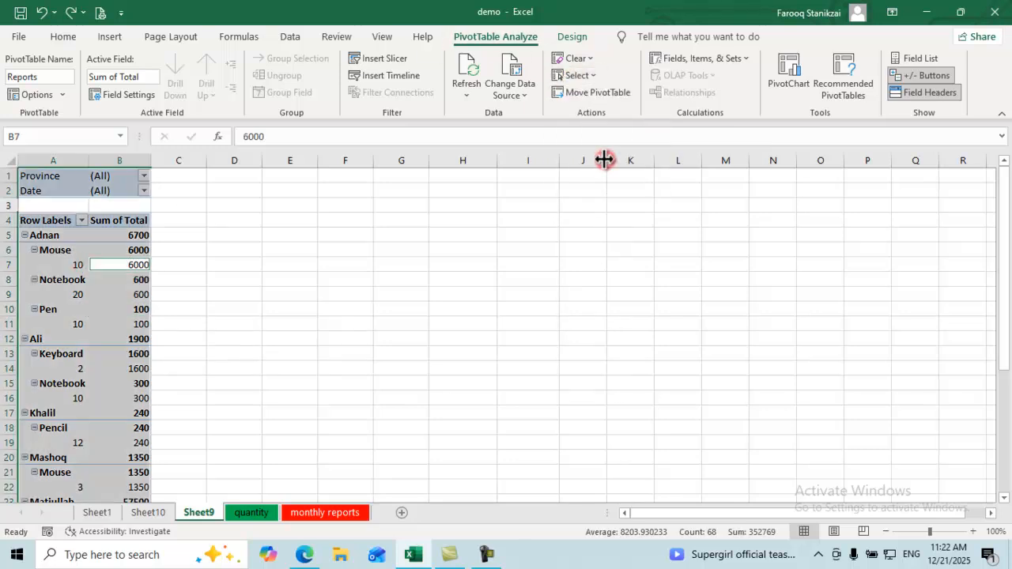
Step: Restrict the pivot table selection to its values and to its labels in turn, and deselect it
click(584, 77)
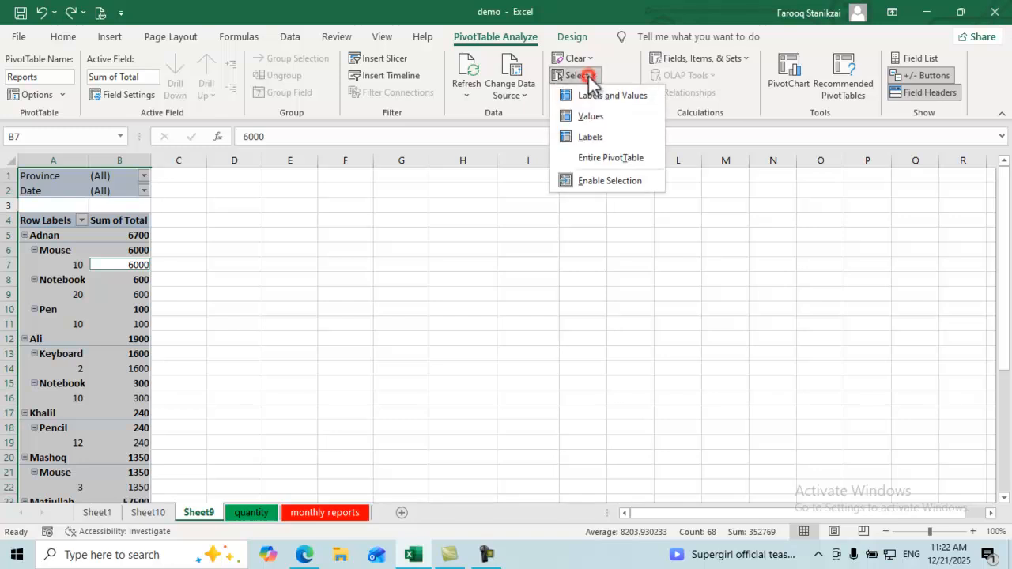
click(591, 117)
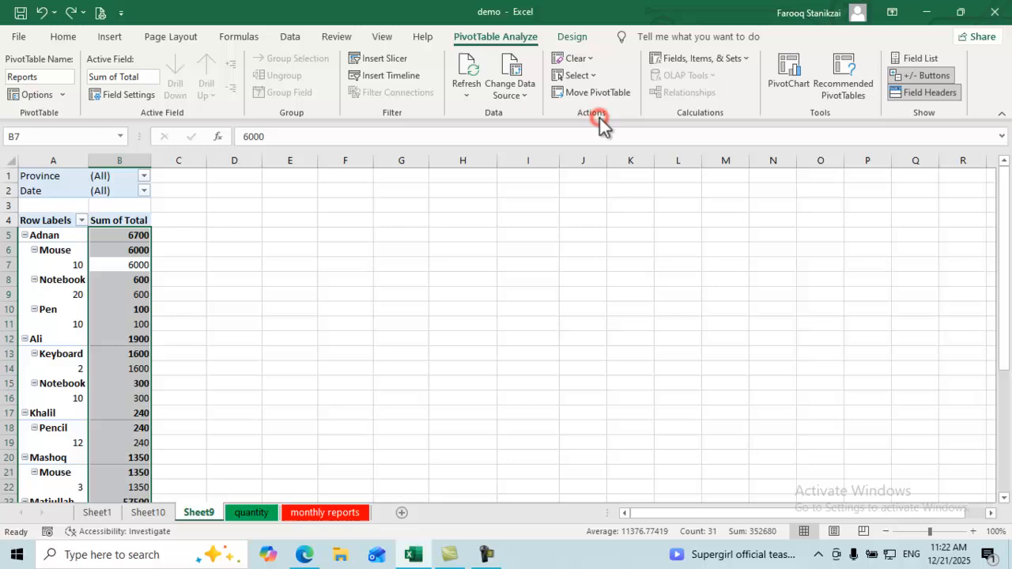
click(592, 76)
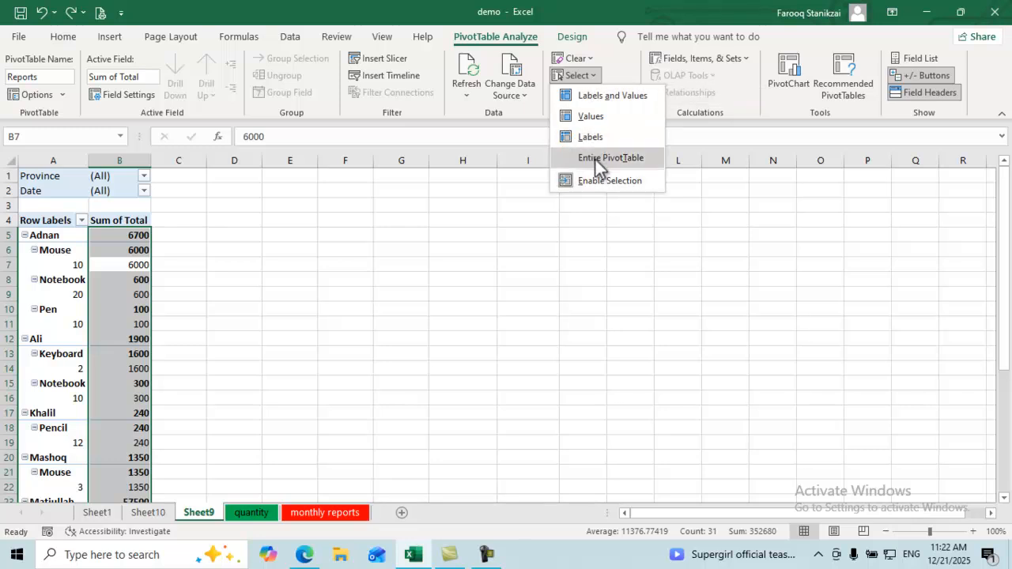
click(595, 138)
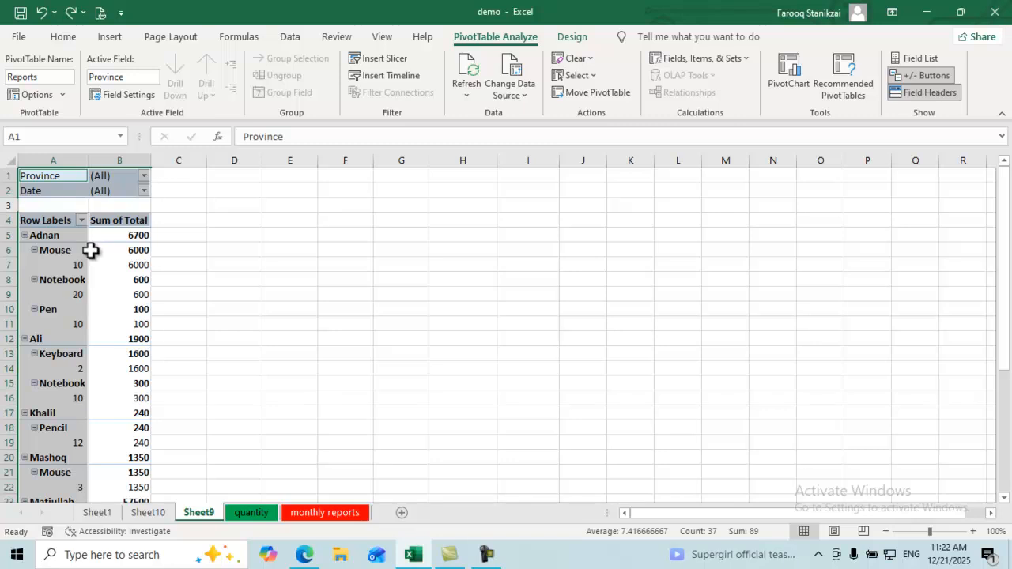
click(128, 272)
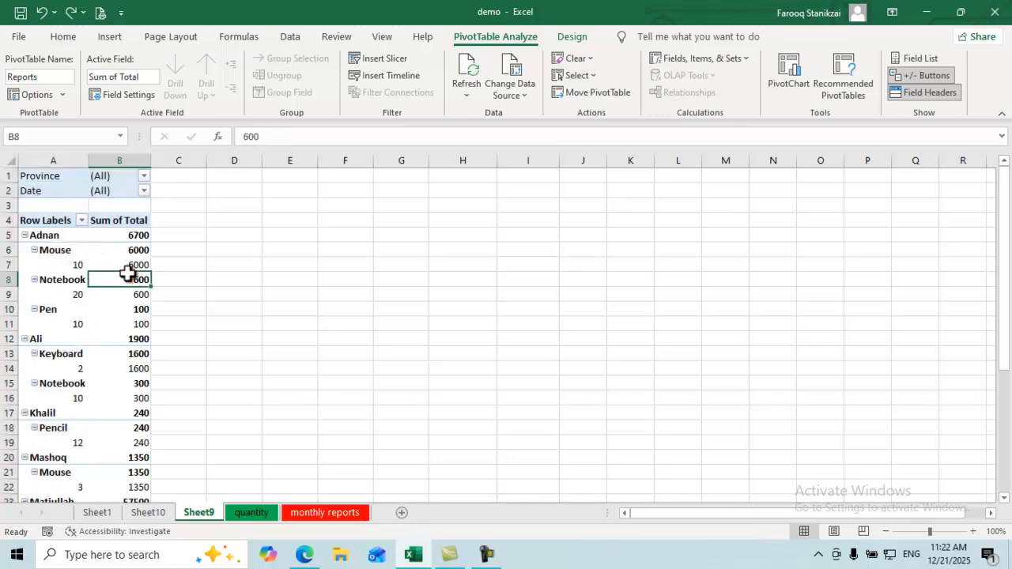
Step: Move the Reports pivot table within the existing worksheet, setting its location to cell D2 of Sheet9
click(585, 94)
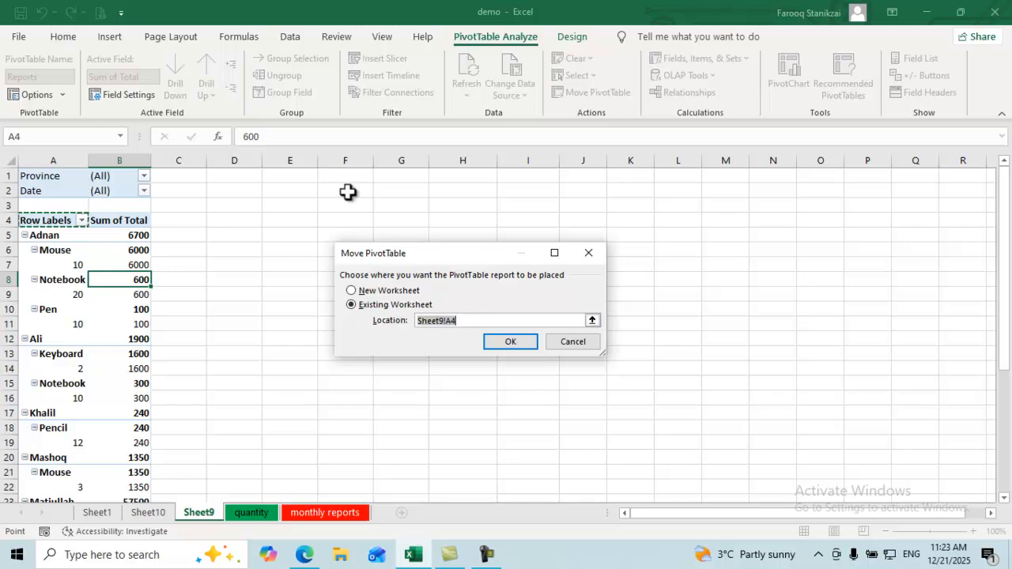
click(251, 192)
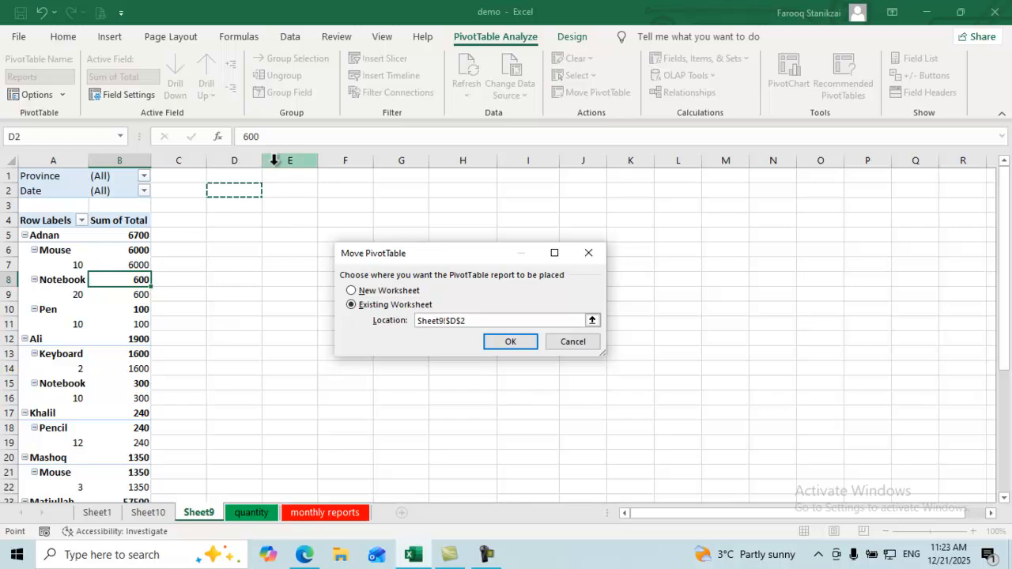
click(504, 341)
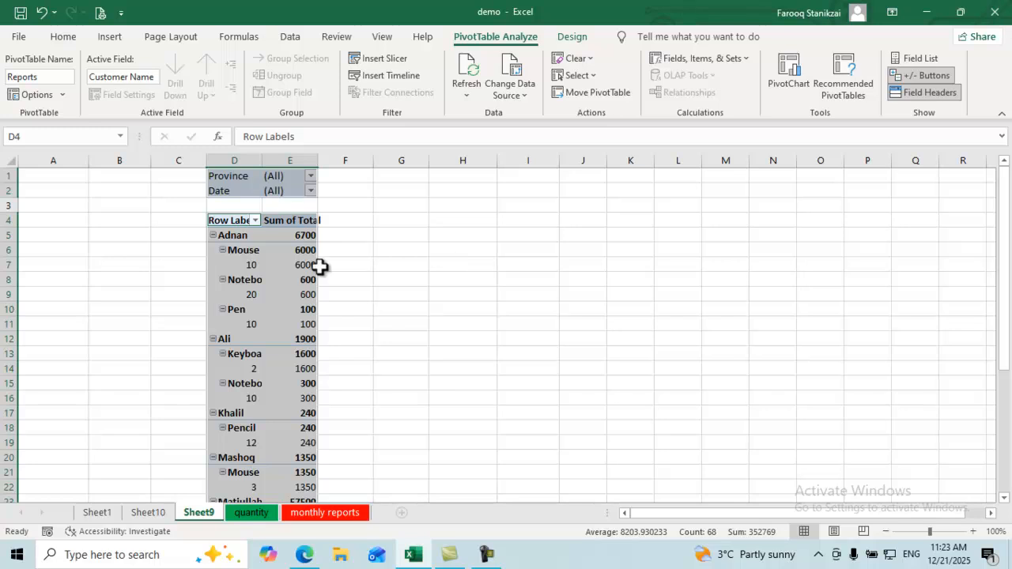
Step: Examine the fields available for a calculated field in the moved pivot table, and close the dialog without adding one
click(277, 297)
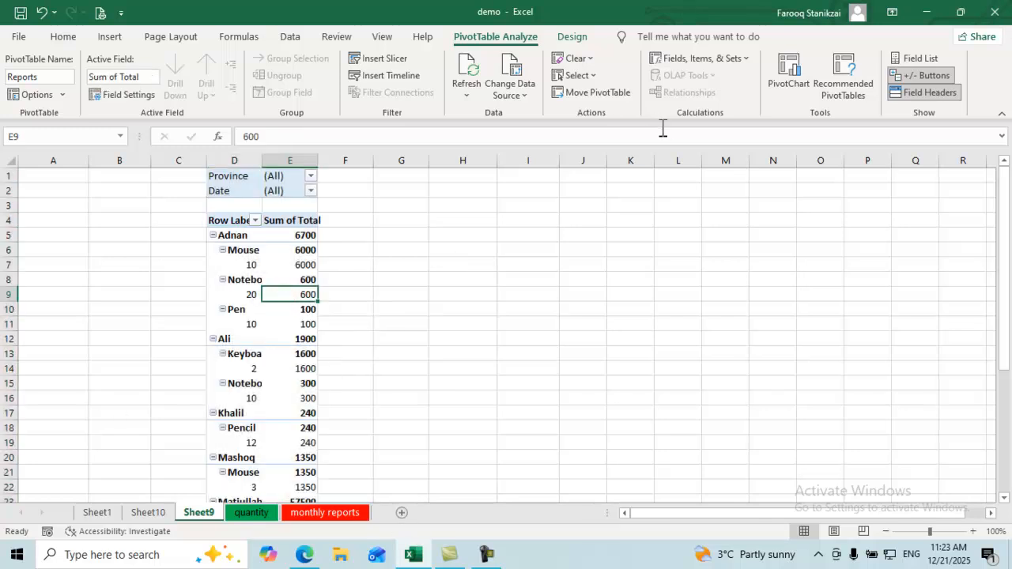
click(725, 59)
click(720, 83)
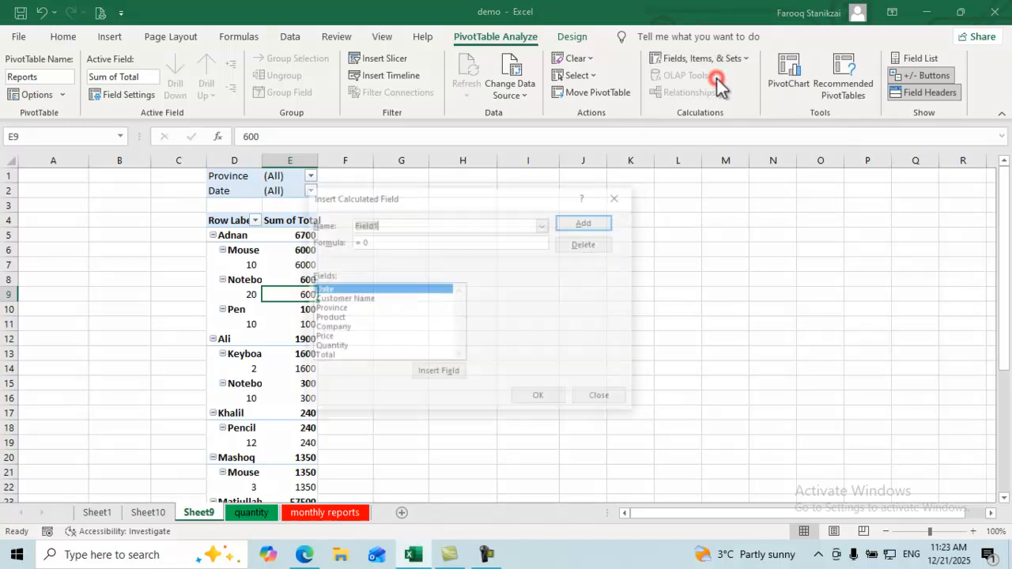
click(355, 300)
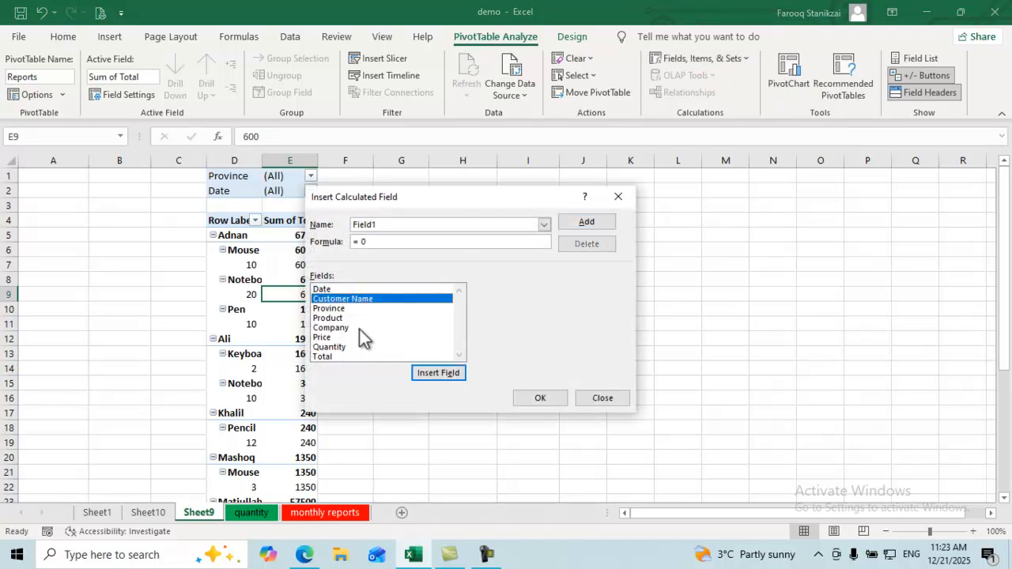
click(358, 328)
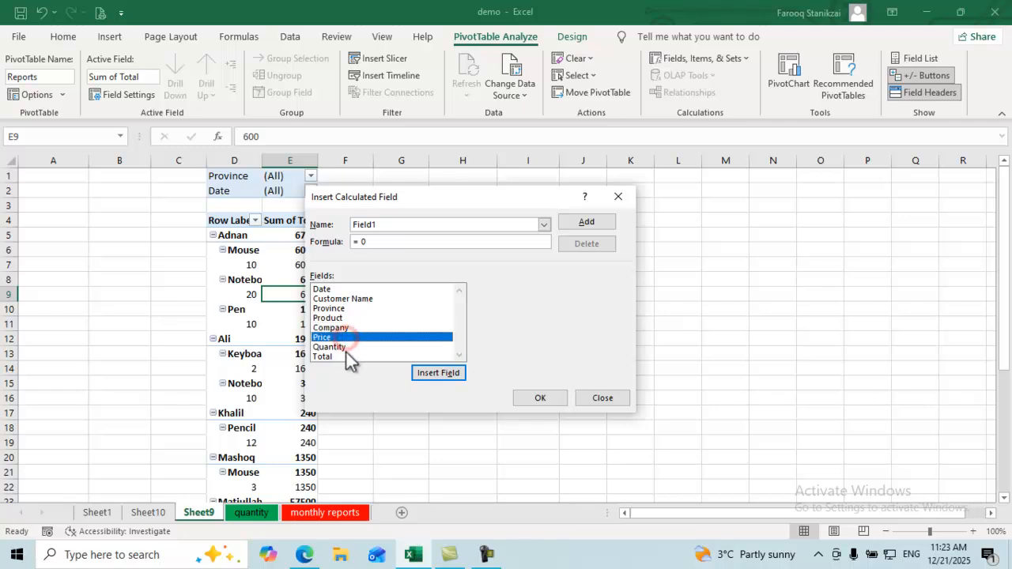
click(348, 357)
click(346, 310)
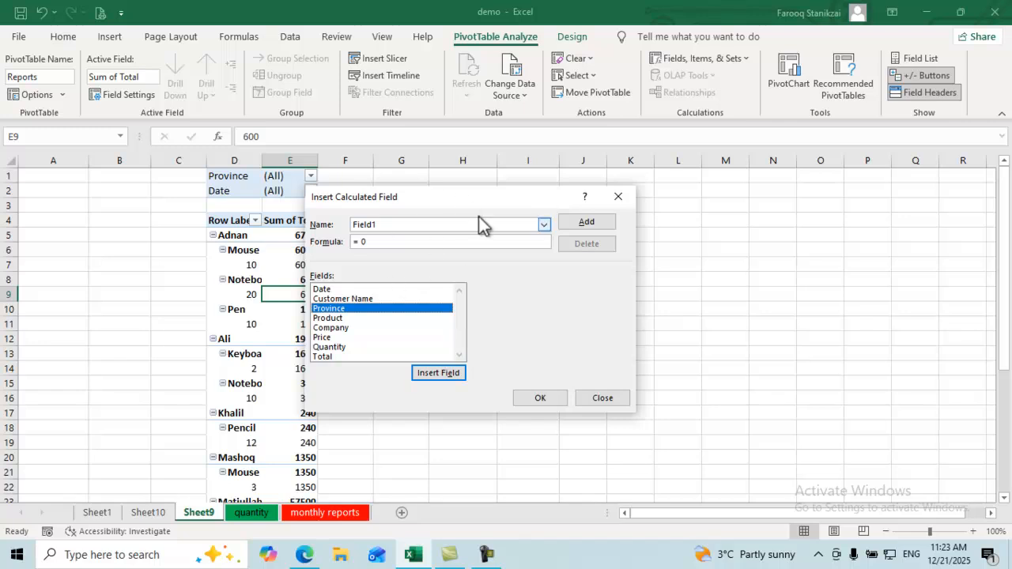
click(618, 196)
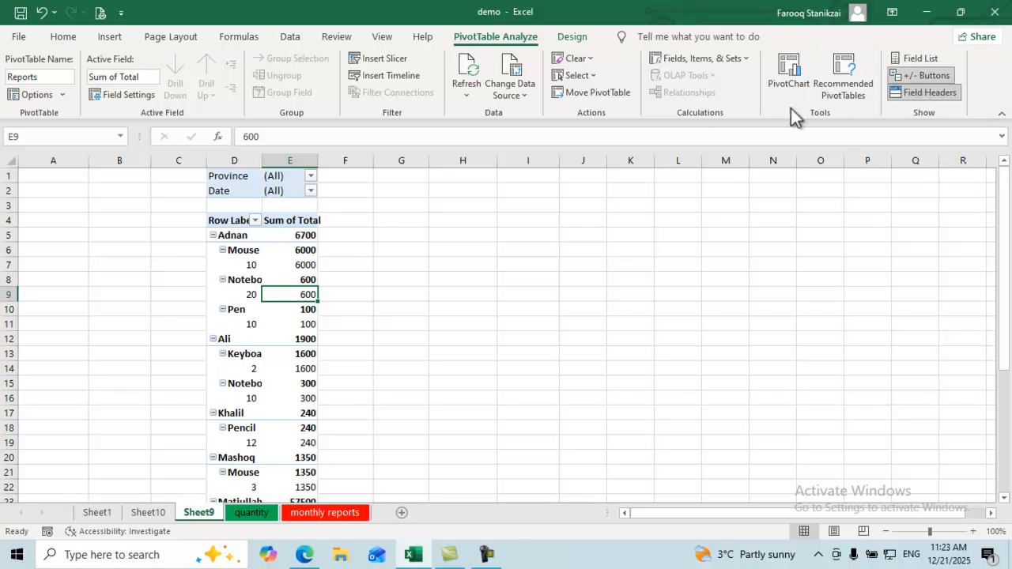
Step: Hide and restore the pivot table's expand/collapse buttons, and turn its field headers off and back on
click(910, 77)
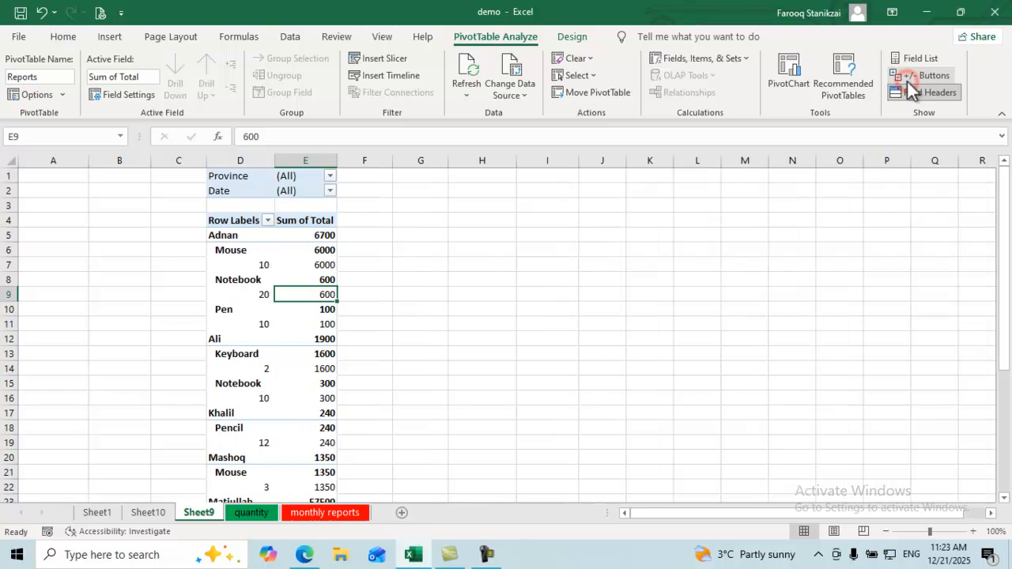
click(248, 250)
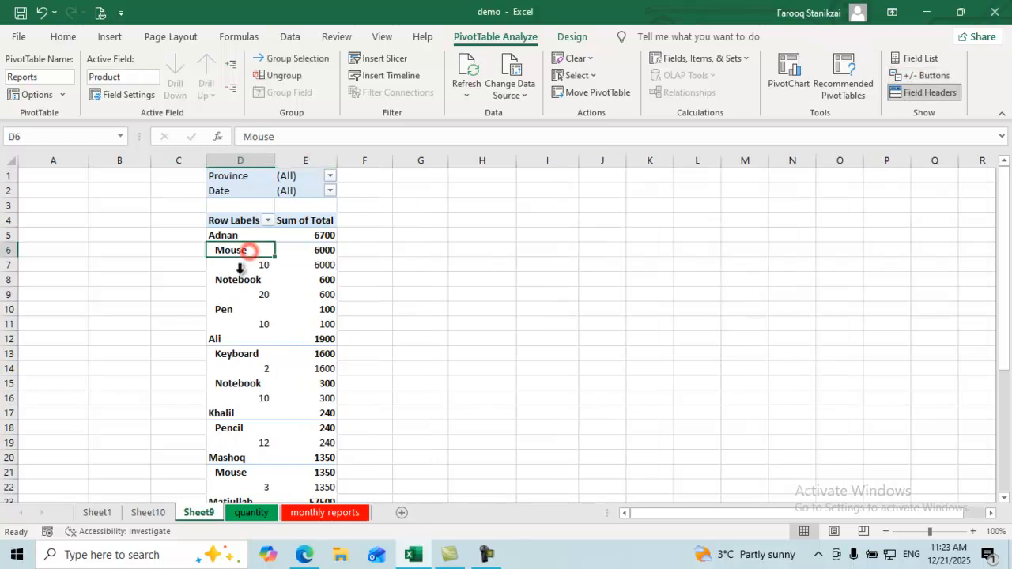
click(237, 277)
click(239, 252)
click(238, 236)
click(244, 264)
click(233, 250)
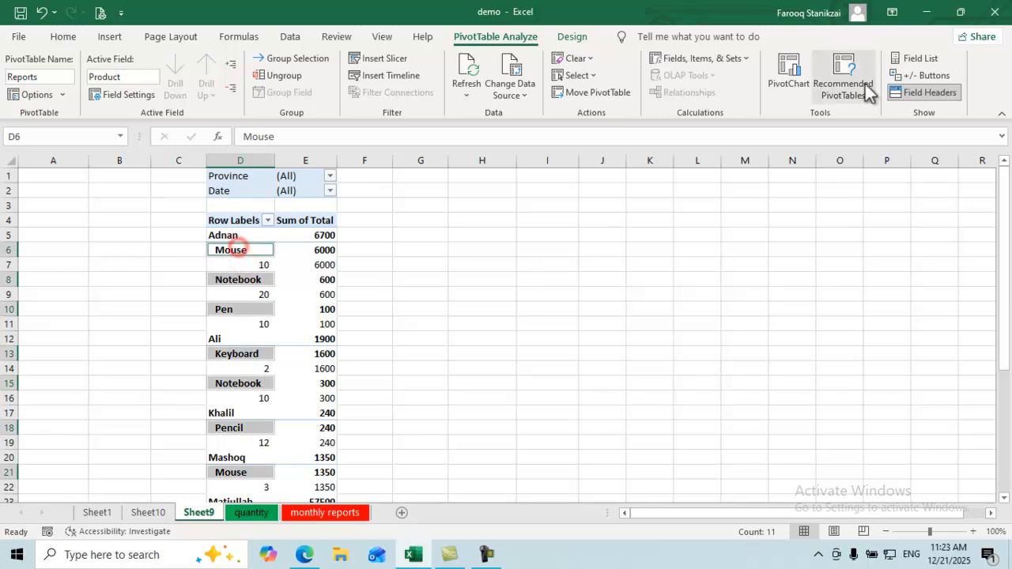
click(917, 77)
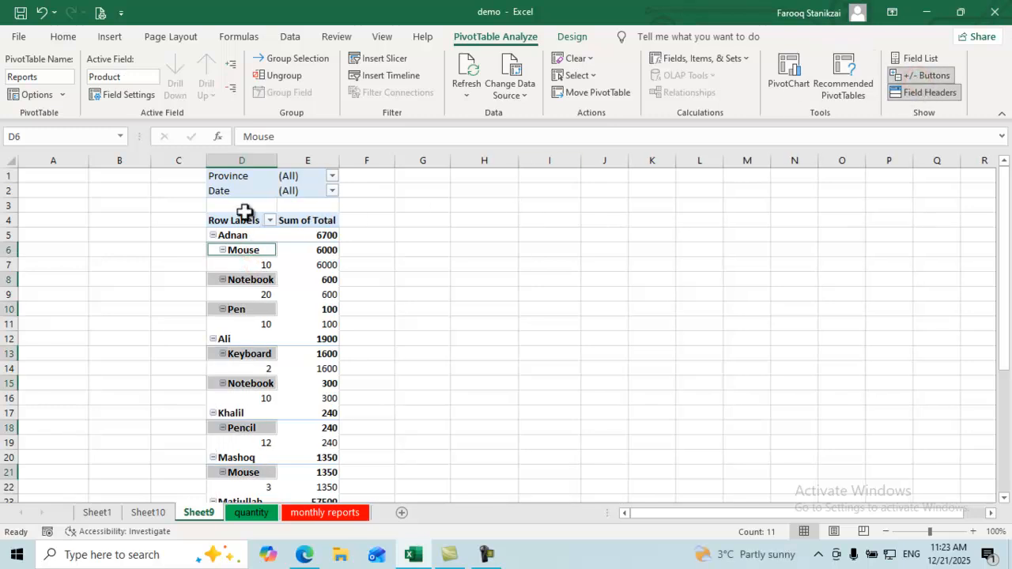
click(921, 98)
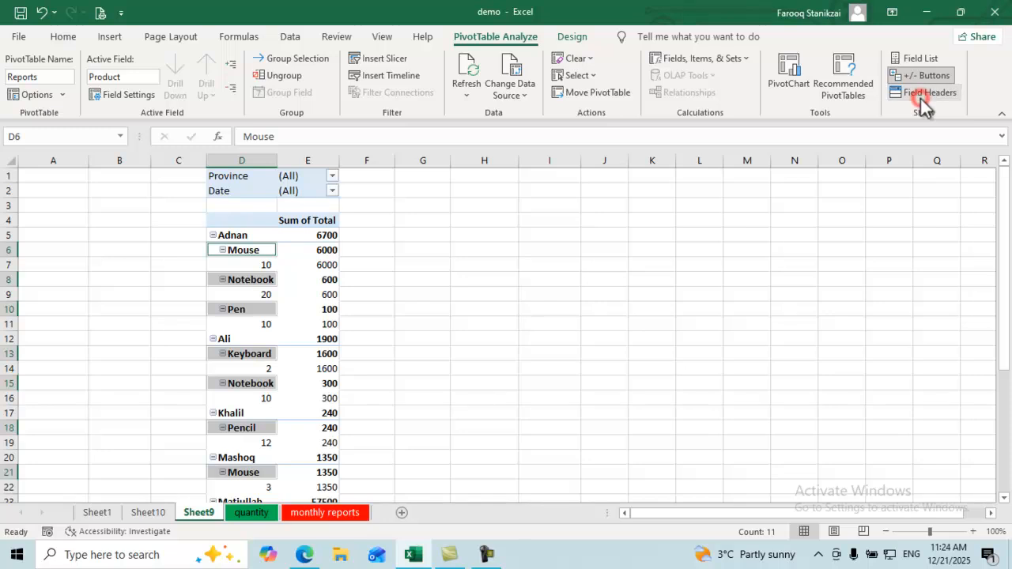
click(921, 98)
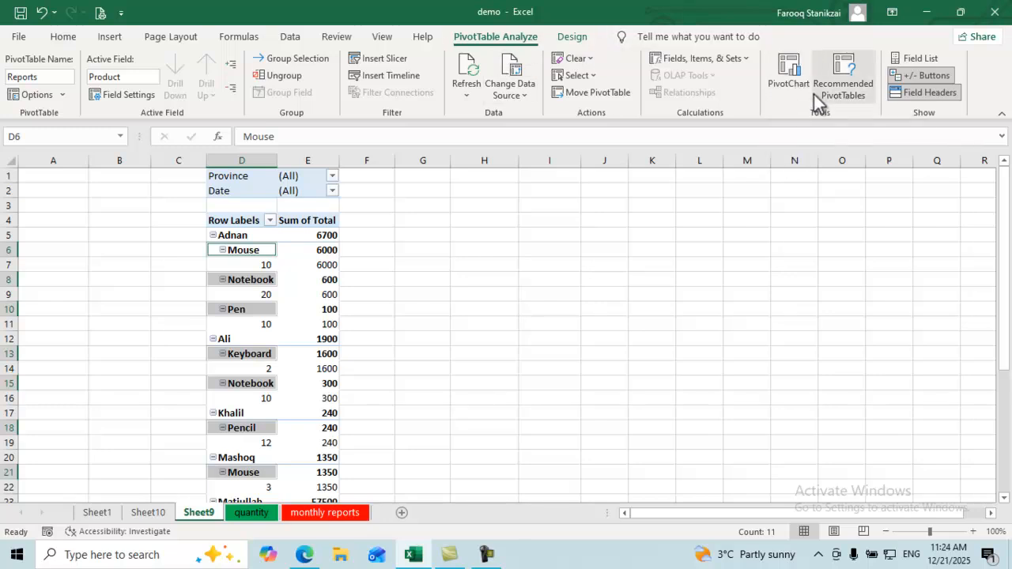
Step: Set the Reports pivot table to show no subtotals, and check the subtotal cells of the first customer
click(570, 39)
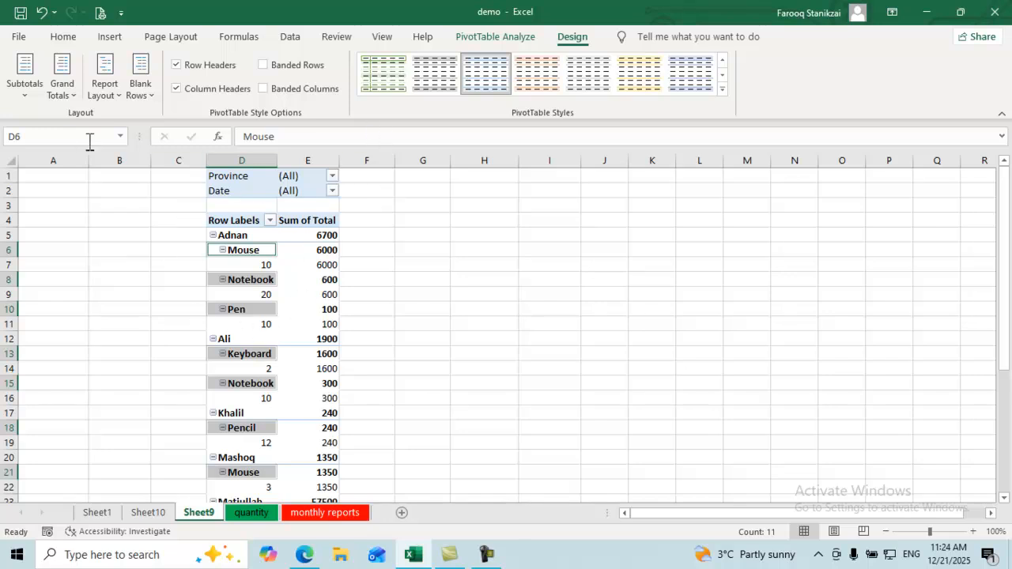
click(25, 89)
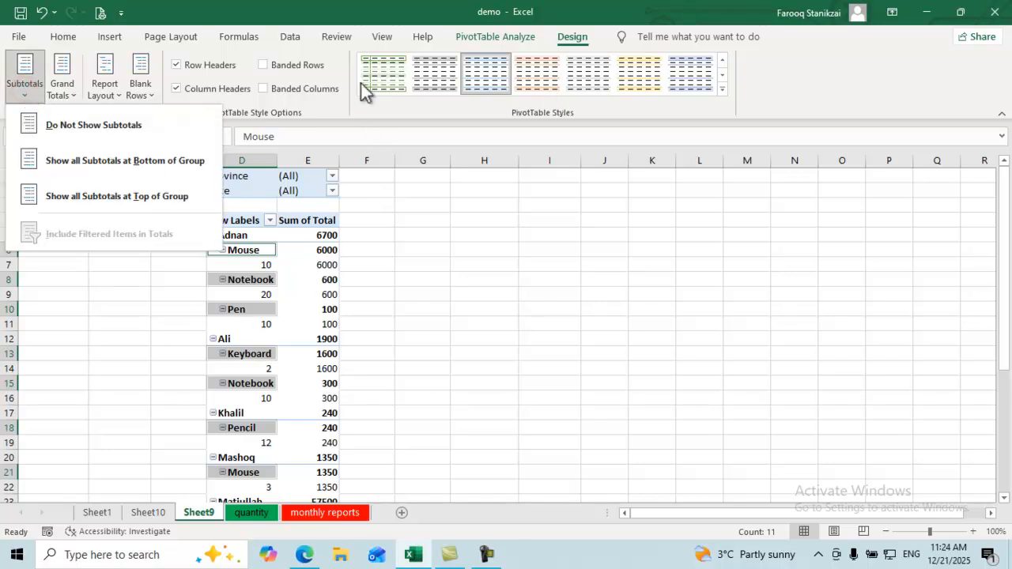
click(121, 126)
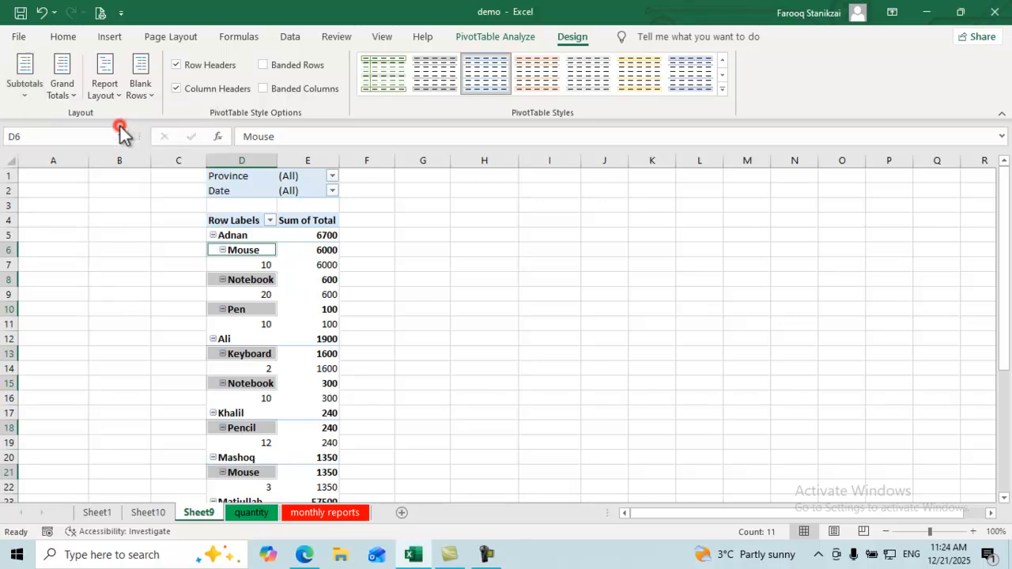
click(322, 254)
click(322, 266)
click(307, 238)
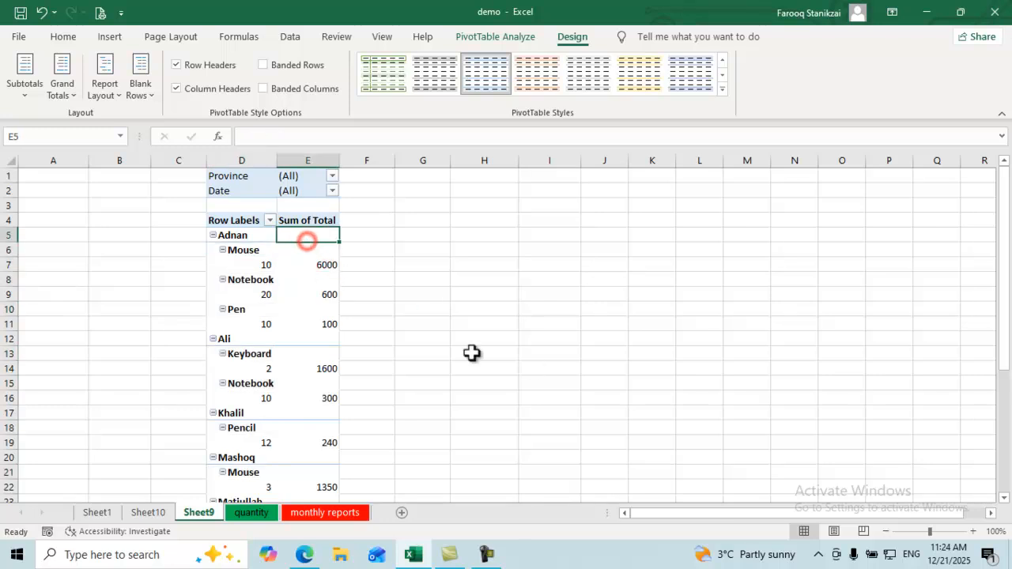
Step: Show all pivot table subtotals at the bottom of each group, and move them back to the top of each group
click(24, 97)
click(61, 162)
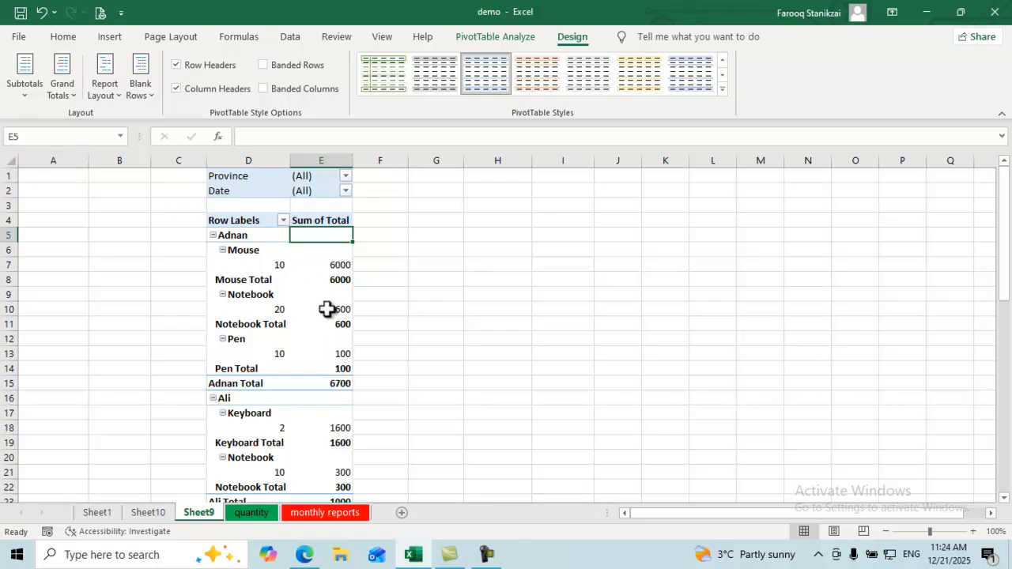
scroll(343, 332, down, 1)
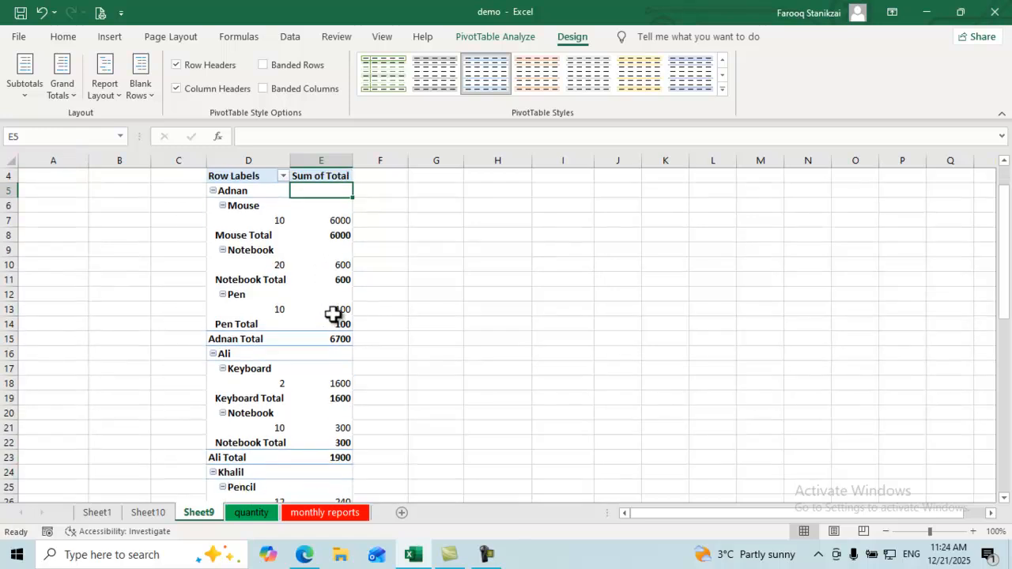
click(35, 98)
click(66, 196)
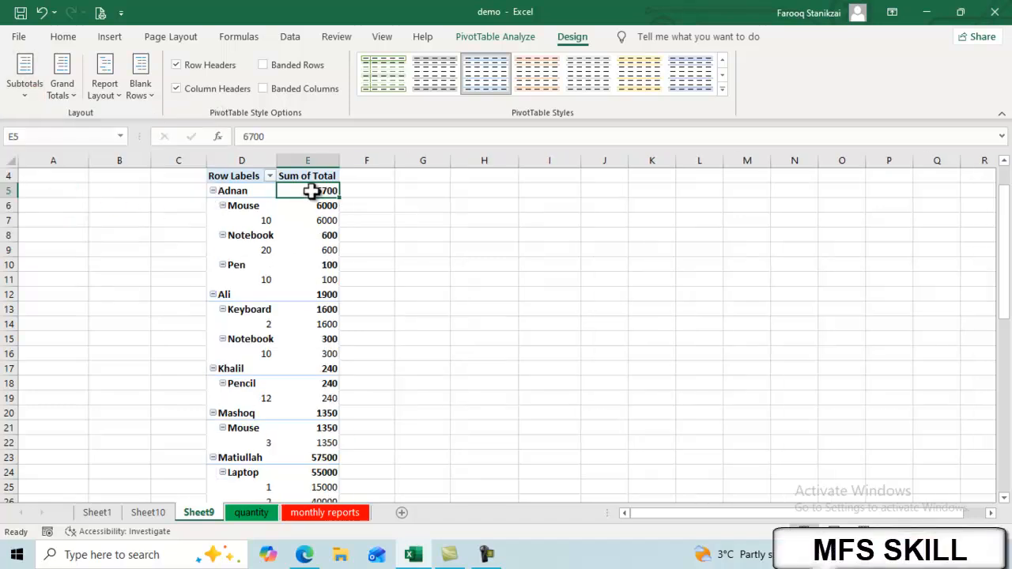
Step: Turn the pivot table's grand totals off for rows and columns, and turn them back on for both
click(62, 89)
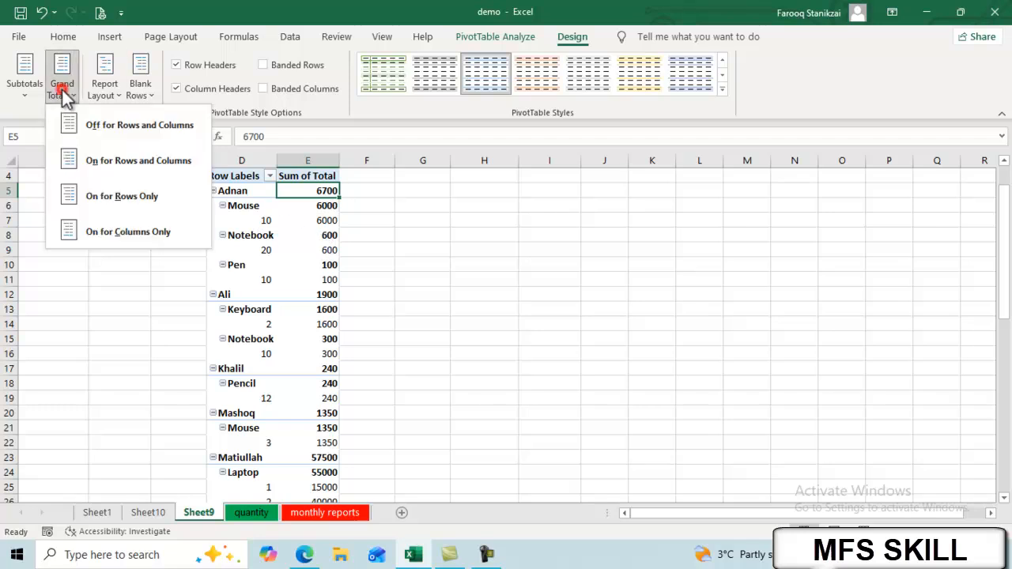
click(107, 131)
click(63, 90)
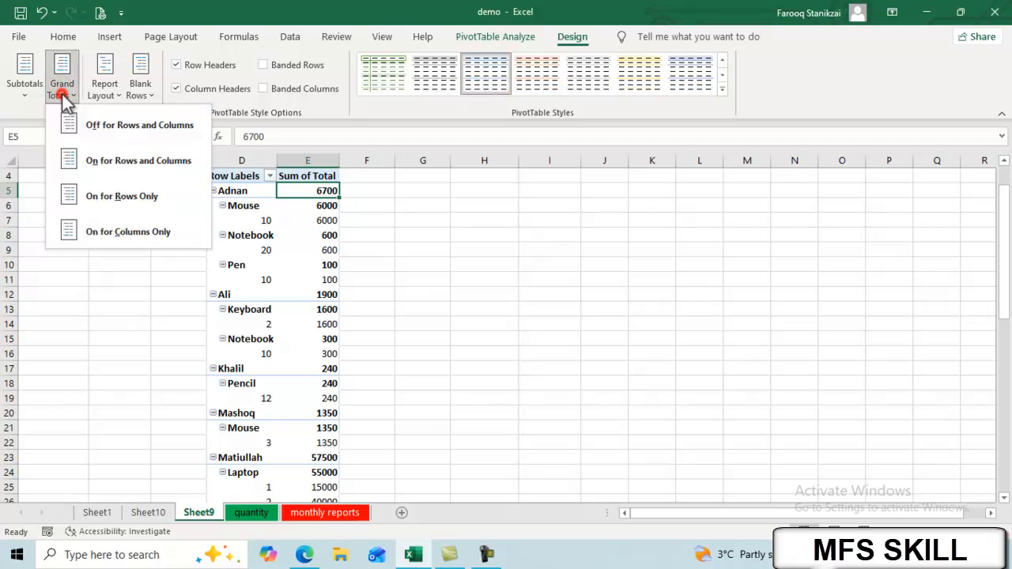
click(90, 163)
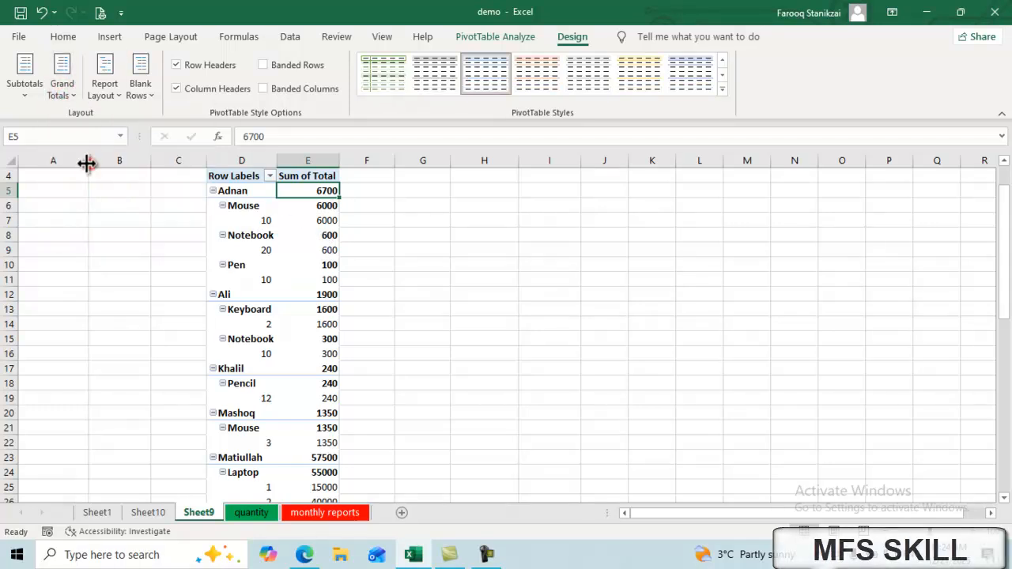
Step: Apply the compact form to the pivot table's report layout, and change the layout to outline form
click(105, 94)
click(154, 129)
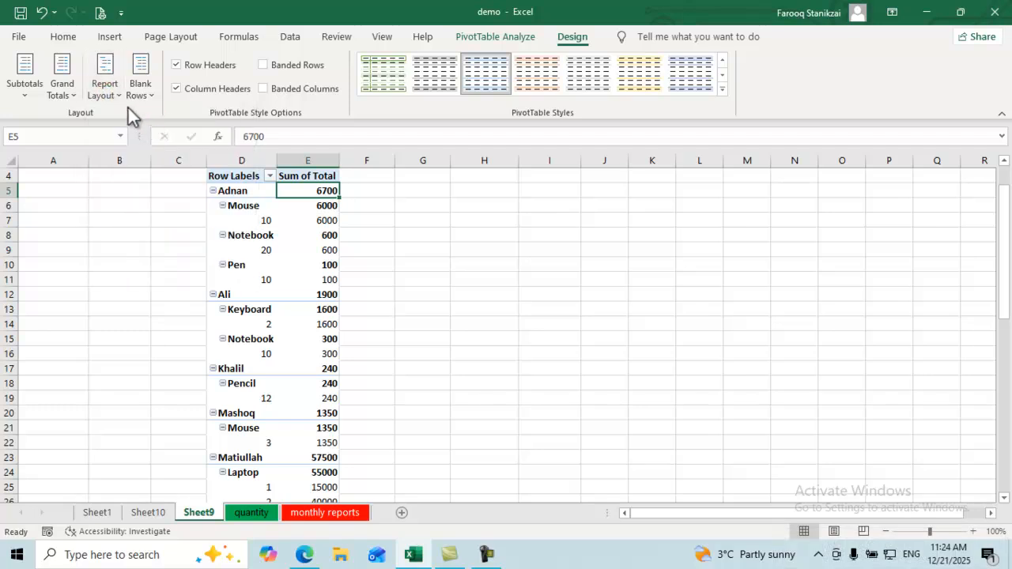
click(108, 94)
click(138, 163)
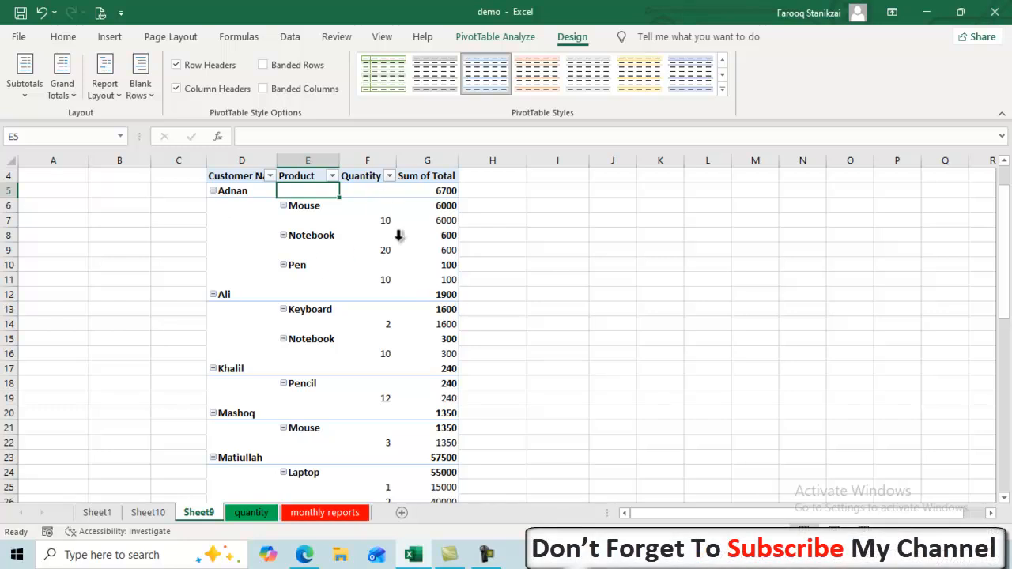
click(362, 178)
click(360, 208)
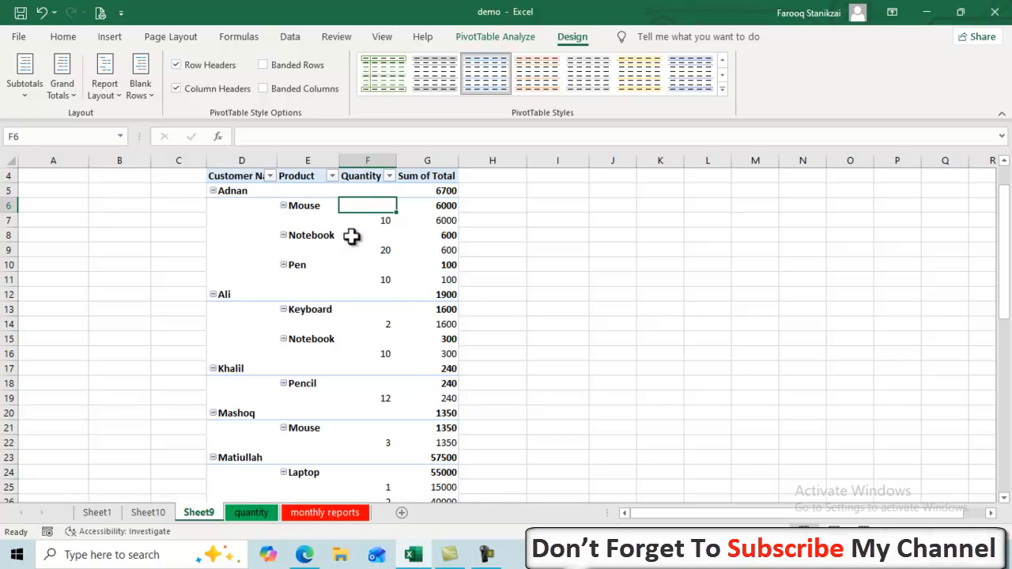
scroll(351, 237, up, 1)
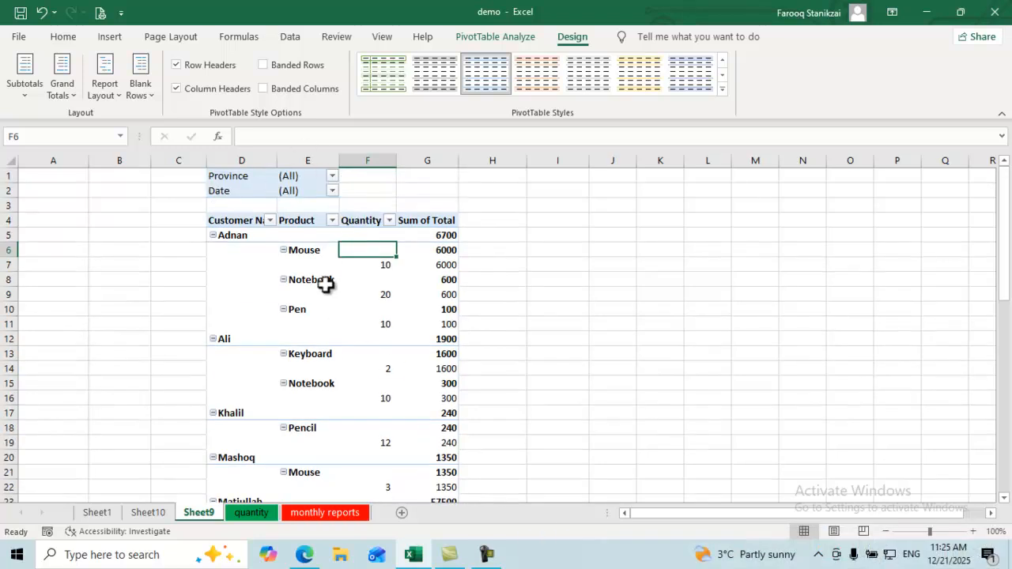
click(105, 93)
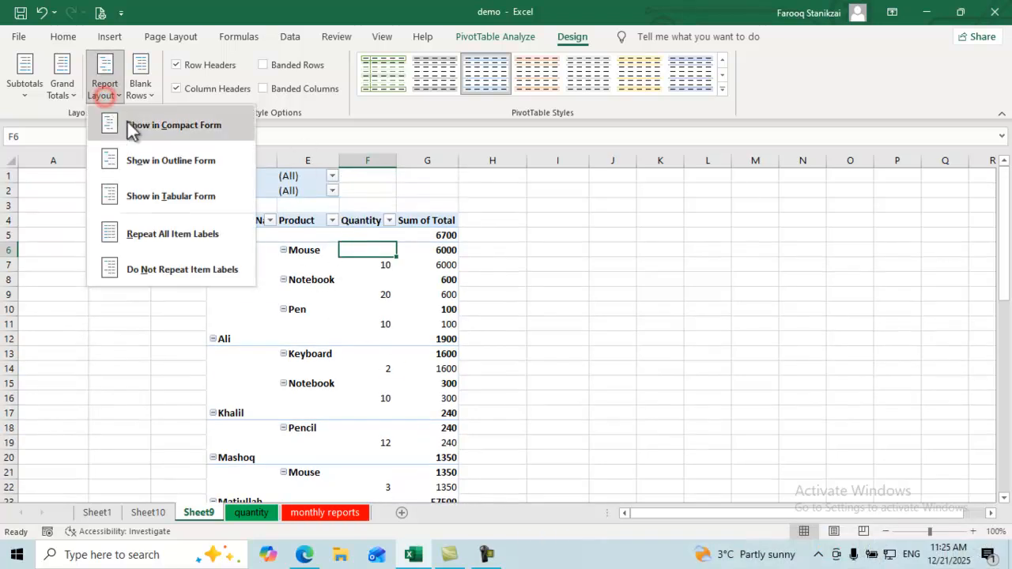
click(142, 167)
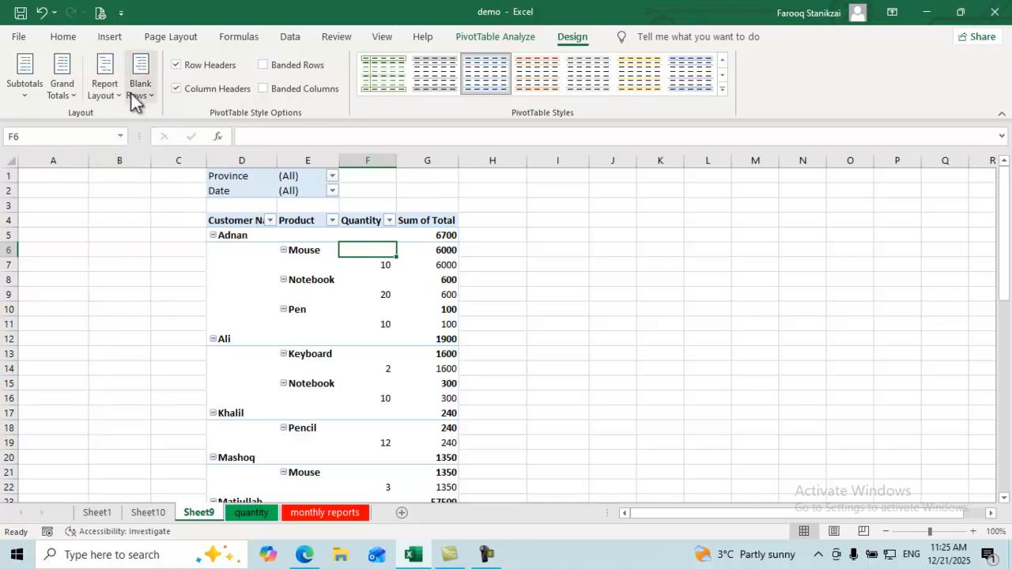
Step: Switch the pivot table's report layout to tabular form, and review the first customer's Mouse and Notebook rows with their subtotals
click(104, 94)
click(140, 196)
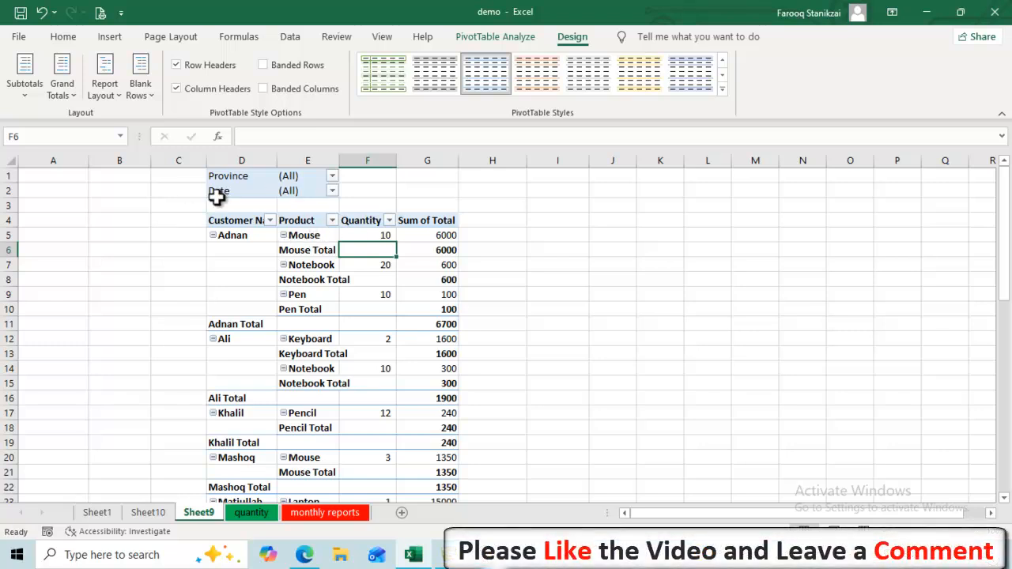
click(305, 236)
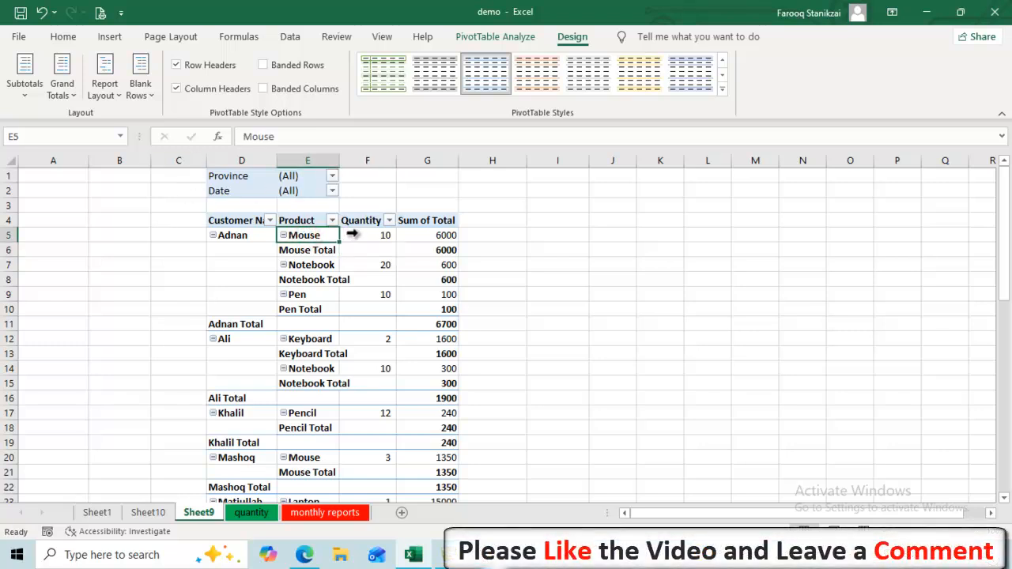
click(355, 235)
click(437, 235)
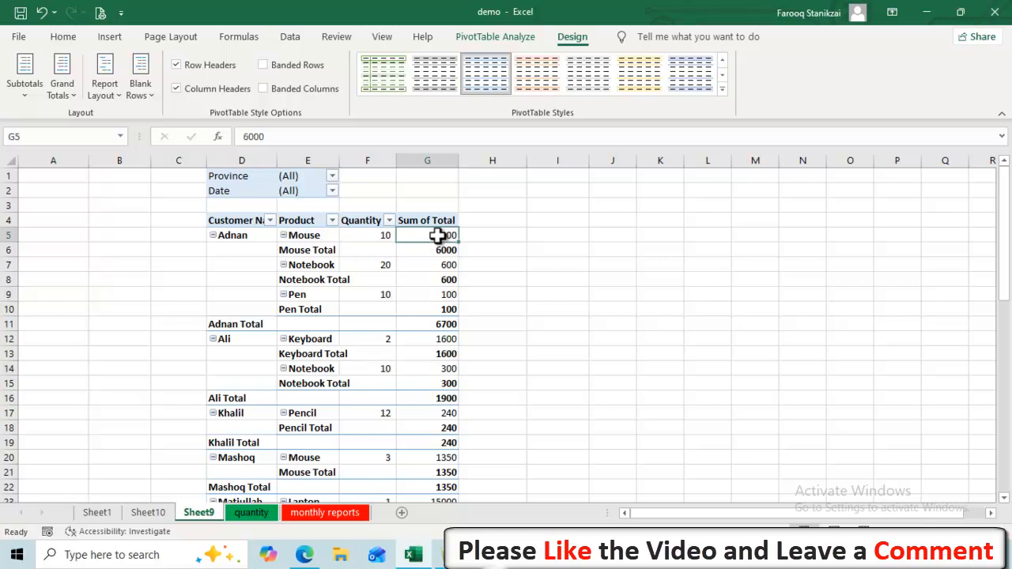
click(310, 250)
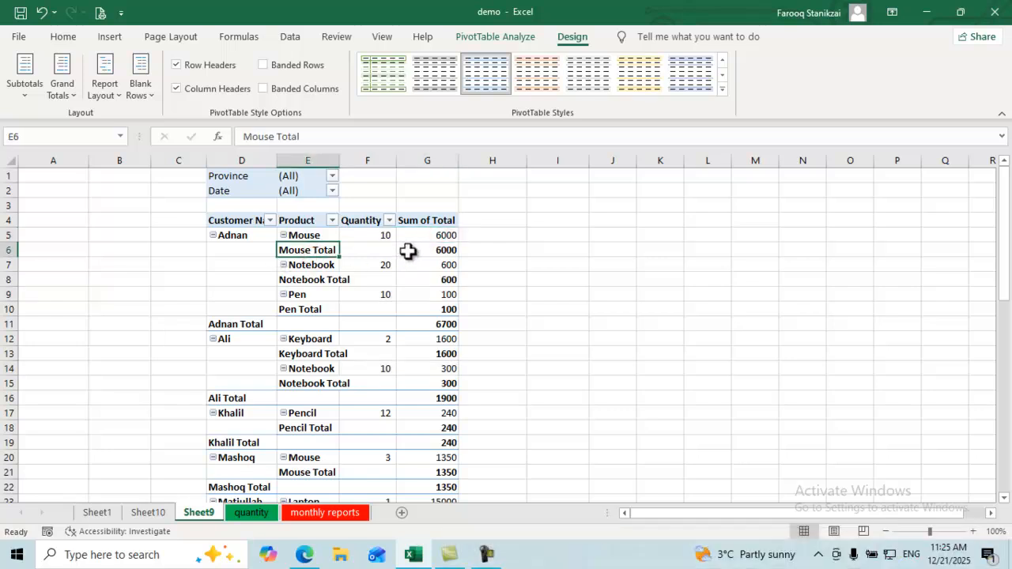
click(407, 251)
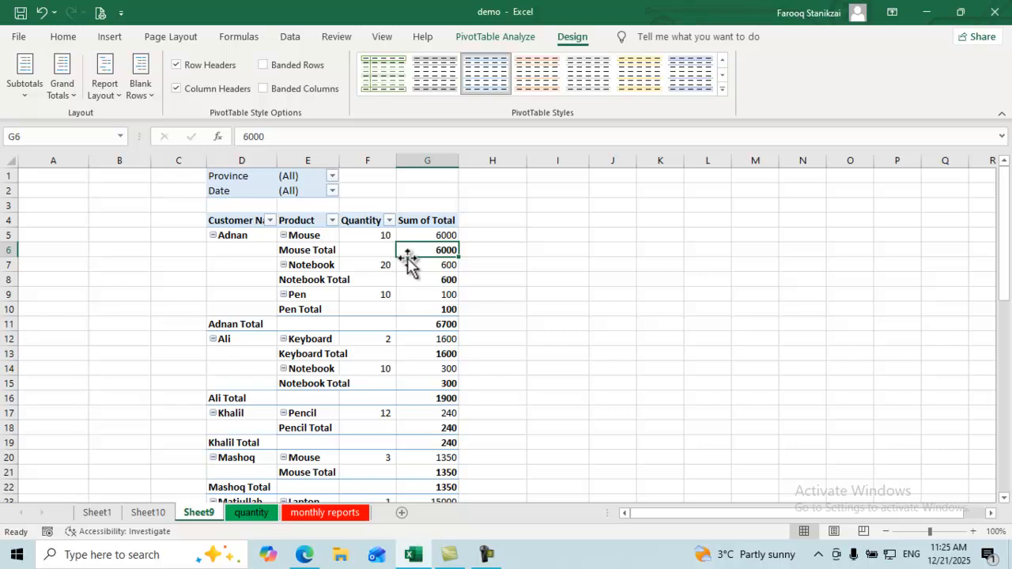
click(297, 267)
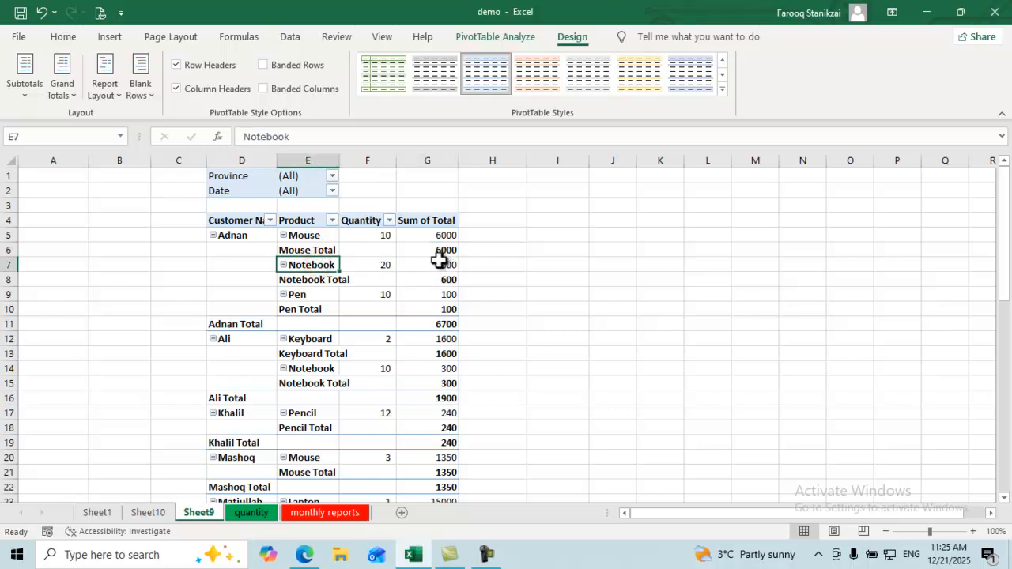
click(392, 264)
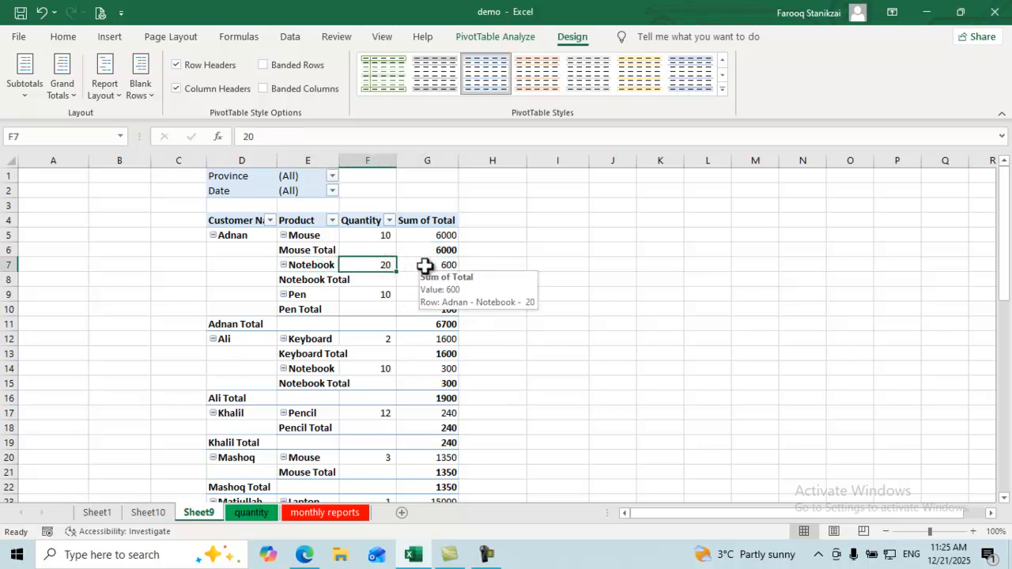
click(425, 265)
click(342, 280)
click(419, 278)
Step: Turn off all subtotals in the tabular pivot table, check the product amounts, and restore the subtotals with the top-of-group option
click(25, 88)
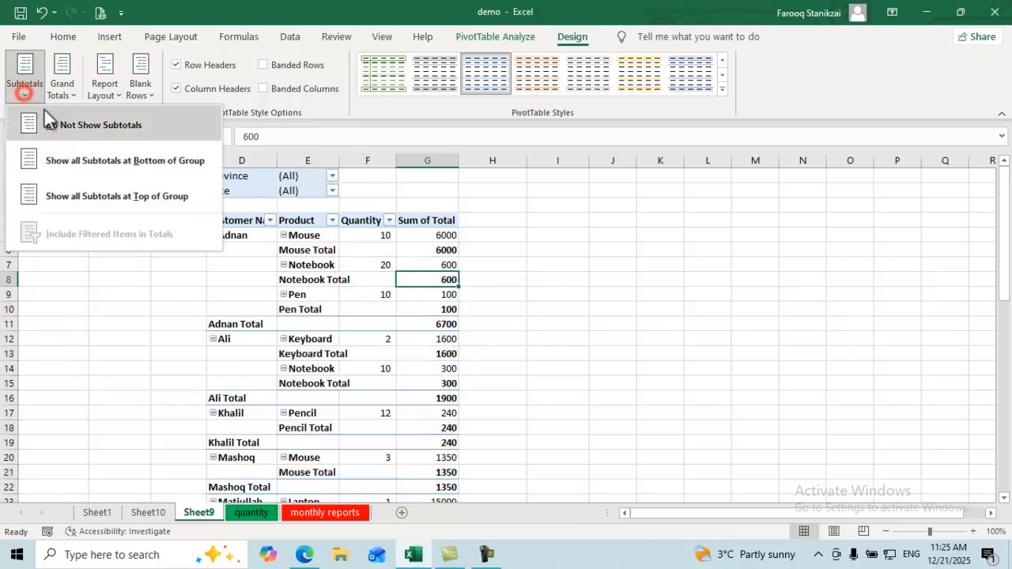
click(54, 129)
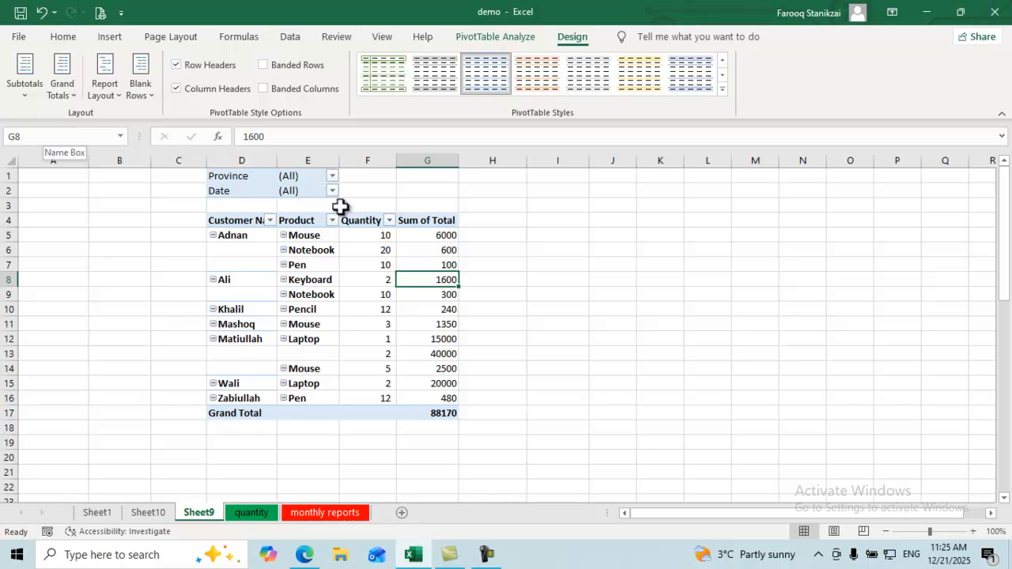
click(442, 236)
click(441, 251)
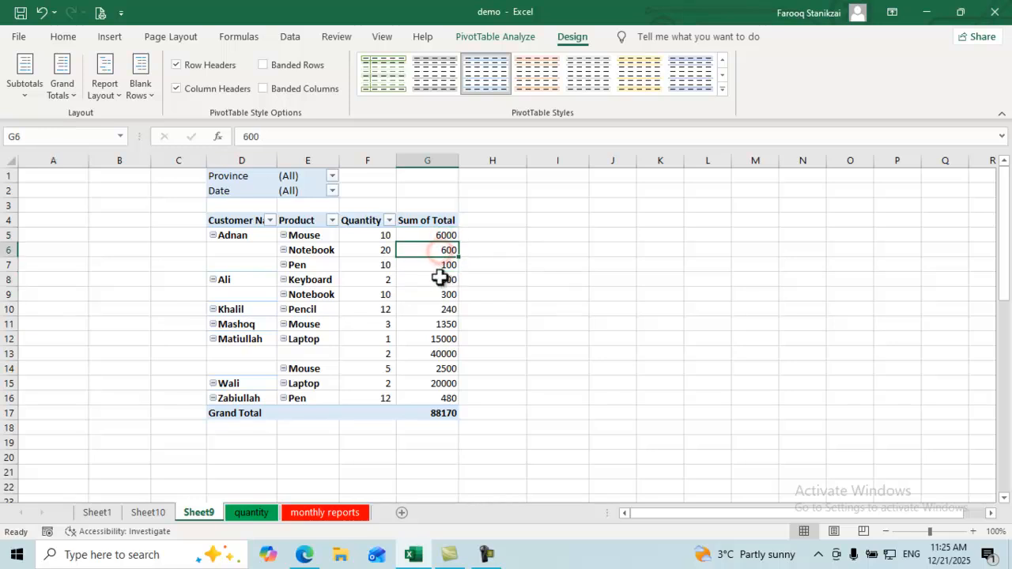
click(434, 265)
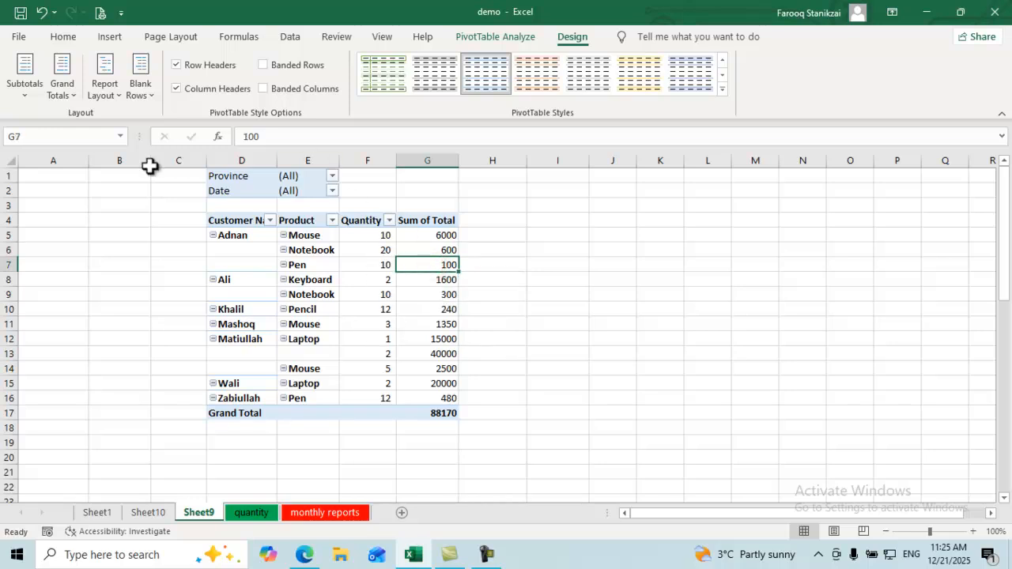
click(26, 94)
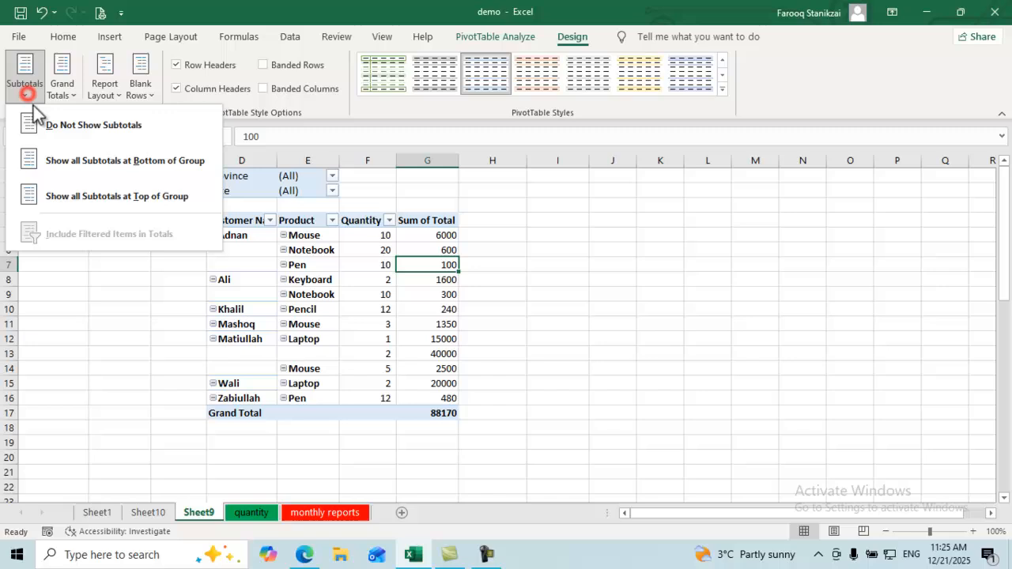
click(71, 194)
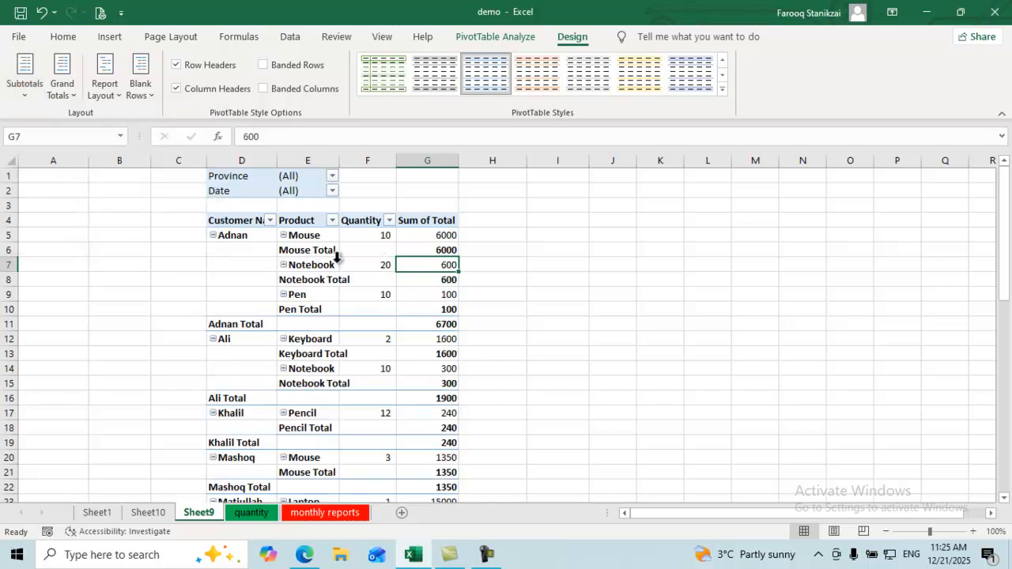
Step: Apply two different grand totals settings to the tabular pivot table
click(70, 92)
click(95, 132)
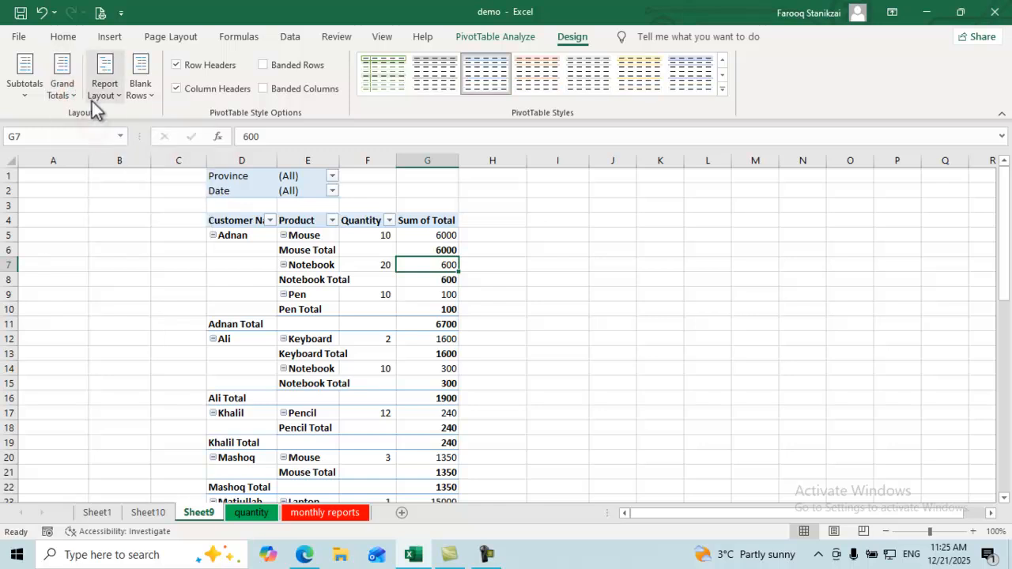
click(71, 93)
click(95, 190)
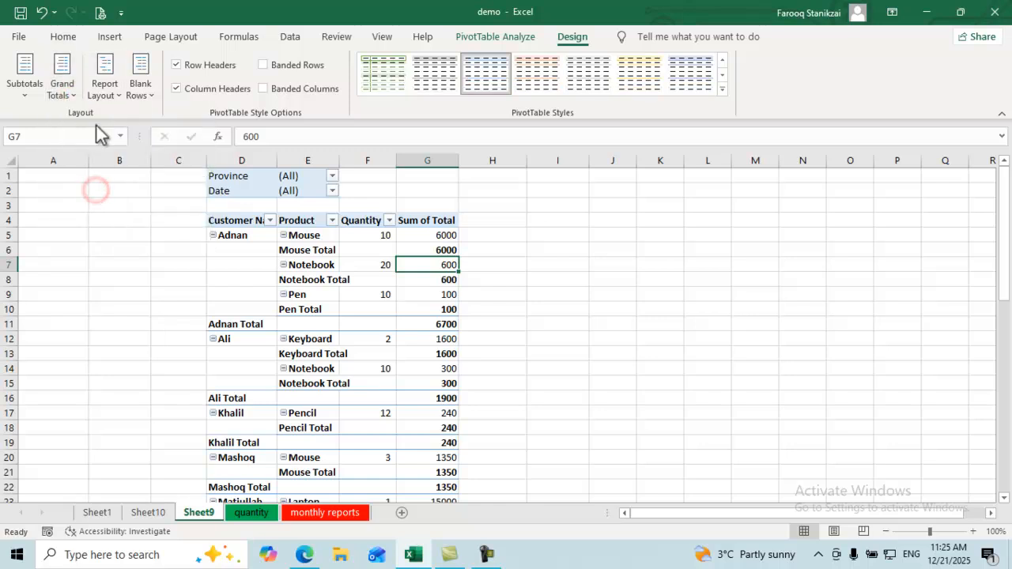
Step: Change the pivot table's report layout to outline form, and turn repeating of all item labels on and off again
click(110, 94)
click(151, 163)
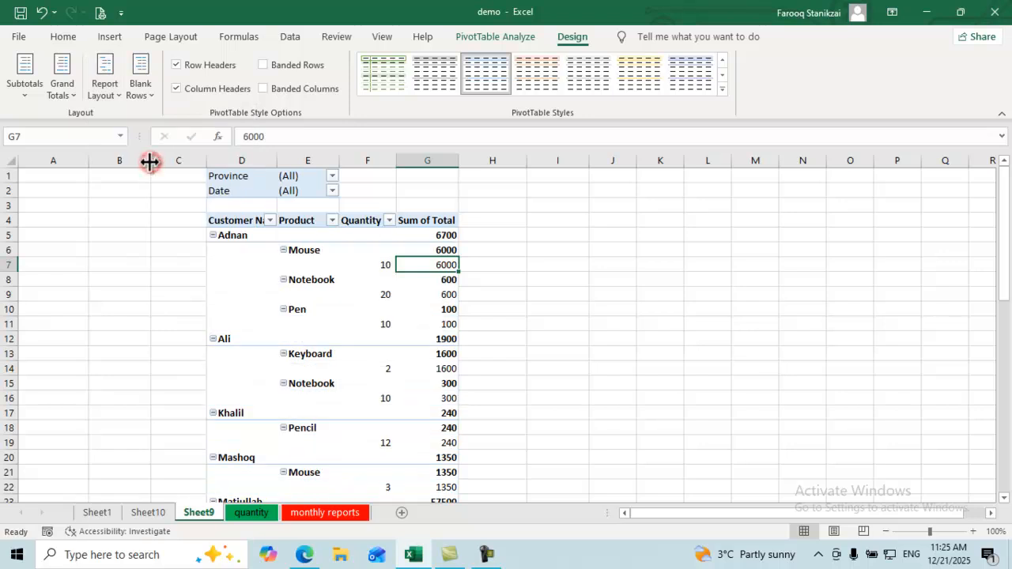
click(106, 94)
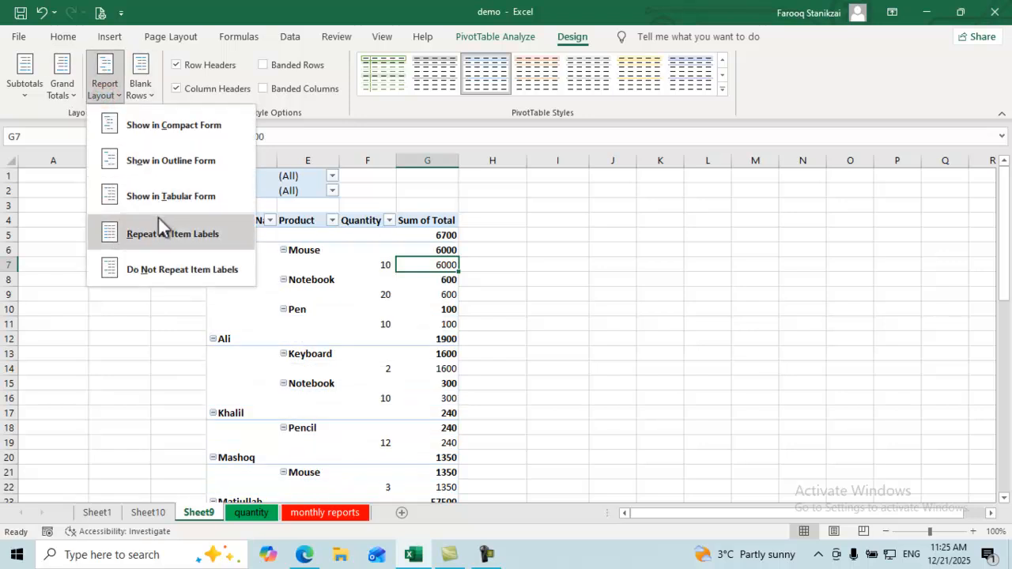
click(158, 226)
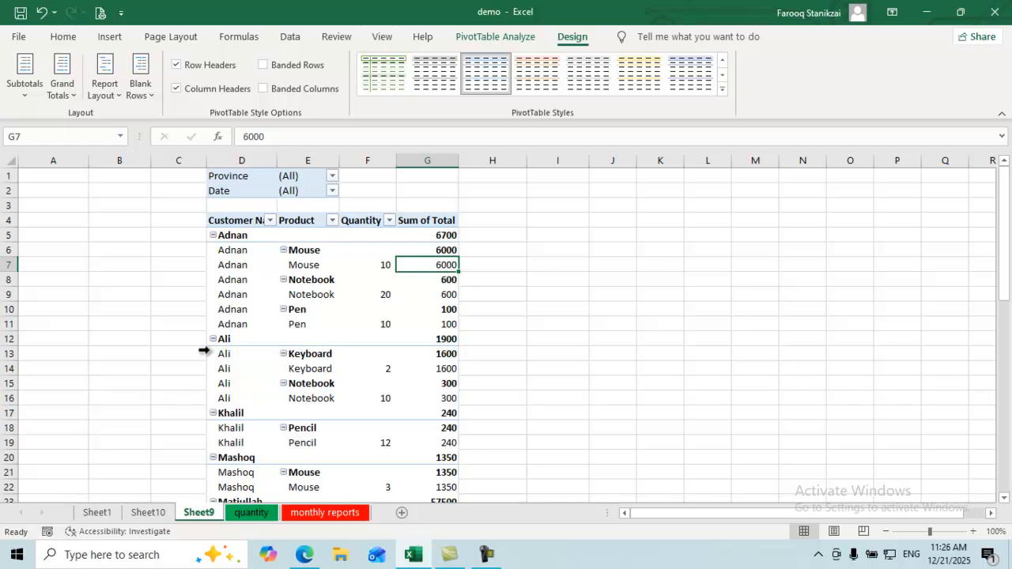
click(102, 90)
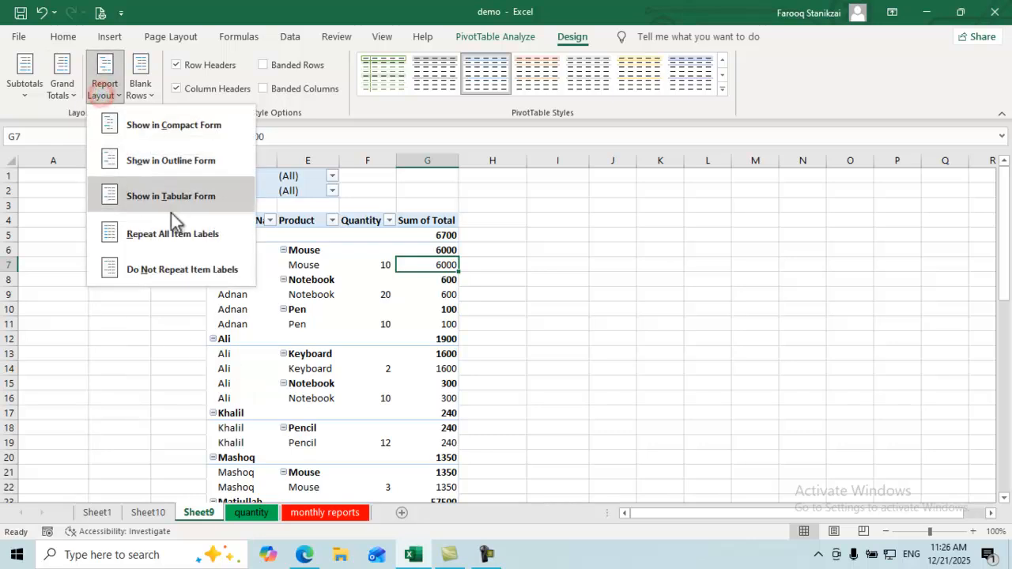
click(162, 265)
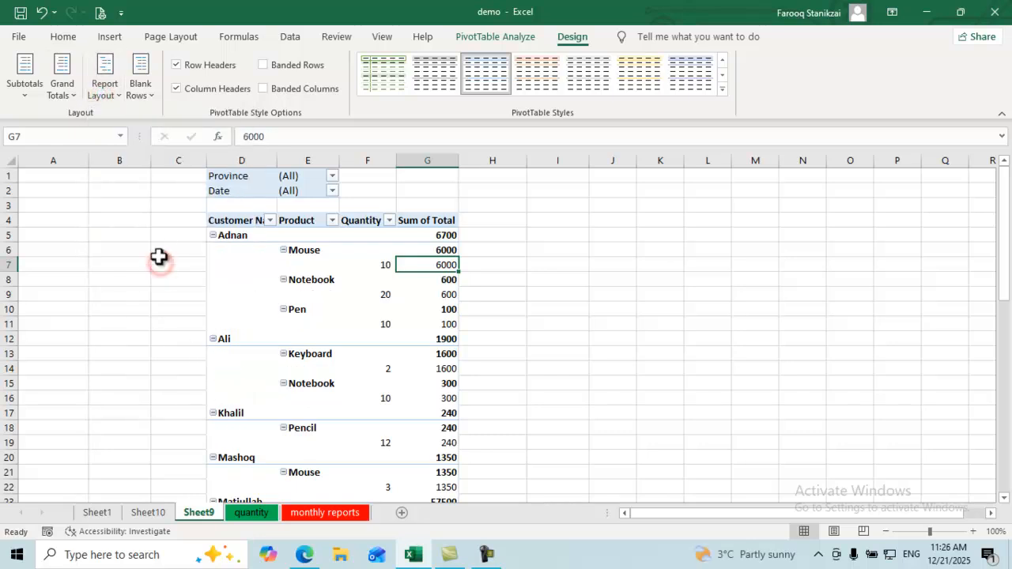
Step: Insert a blank line after each pivot table item, check the empty rows between products, and remove the blank lines
click(141, 87)
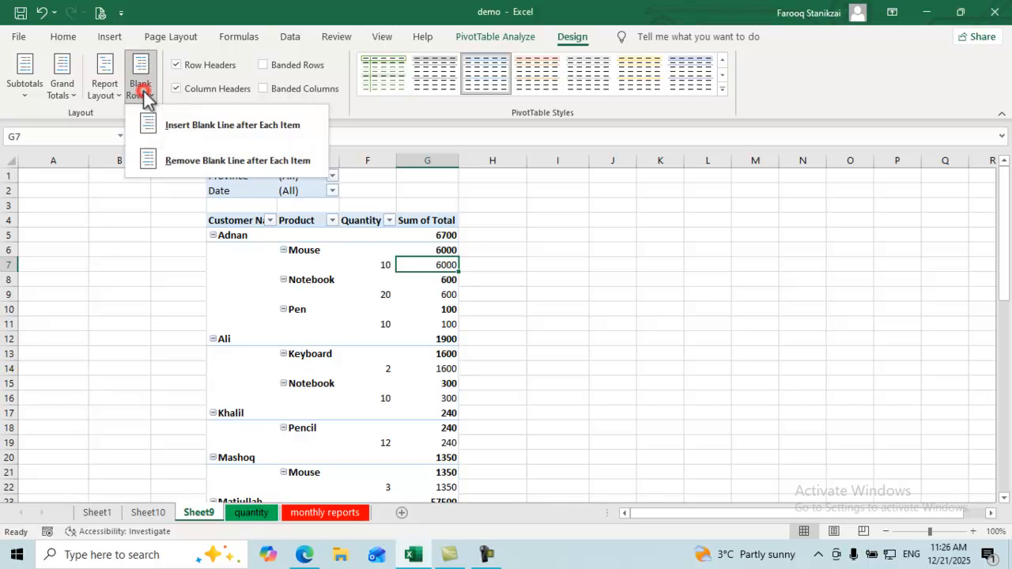
click(186, 130)
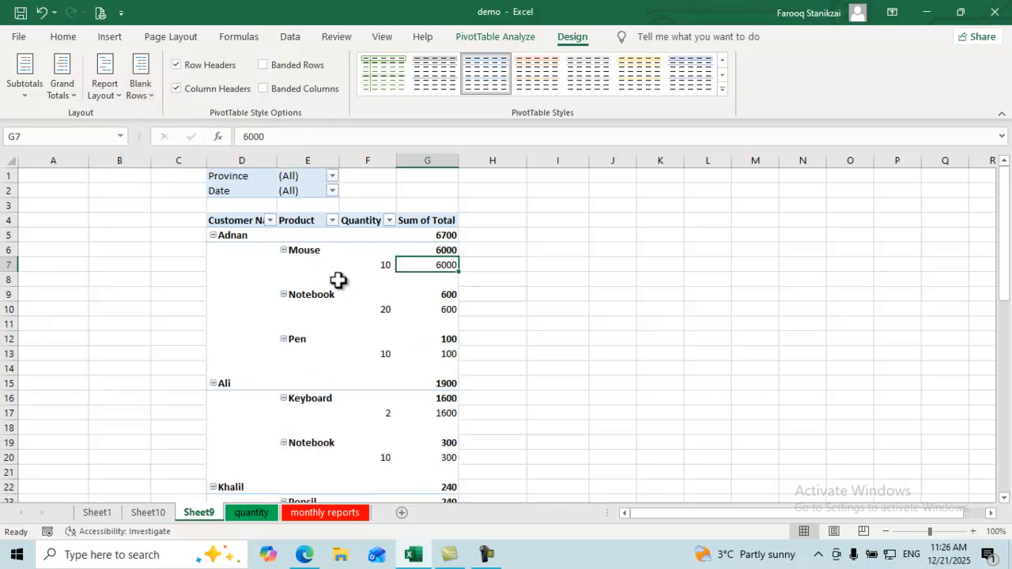
click(451, 279)
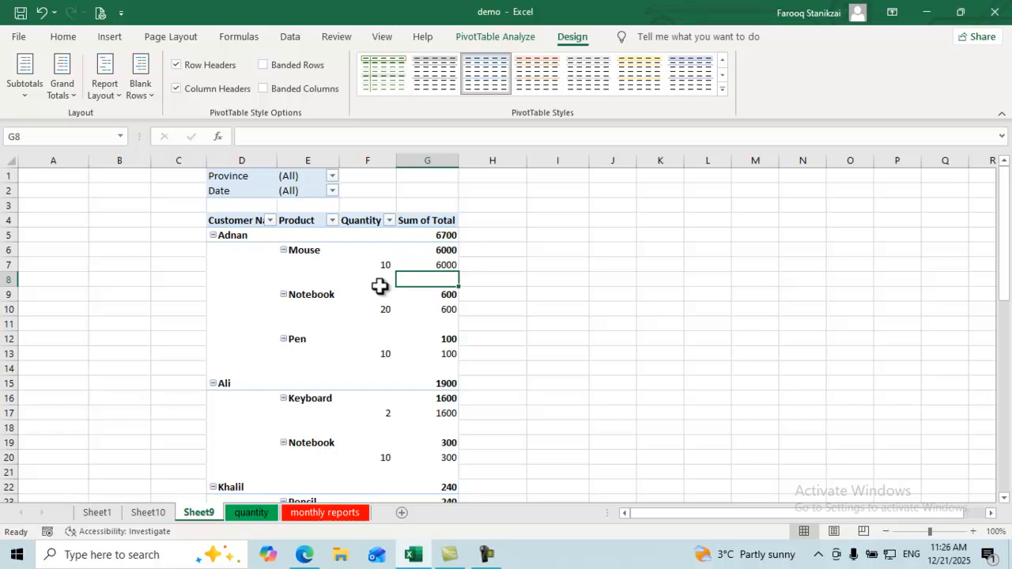
click(382, 283)
click(393, 267)
click(388, 279)
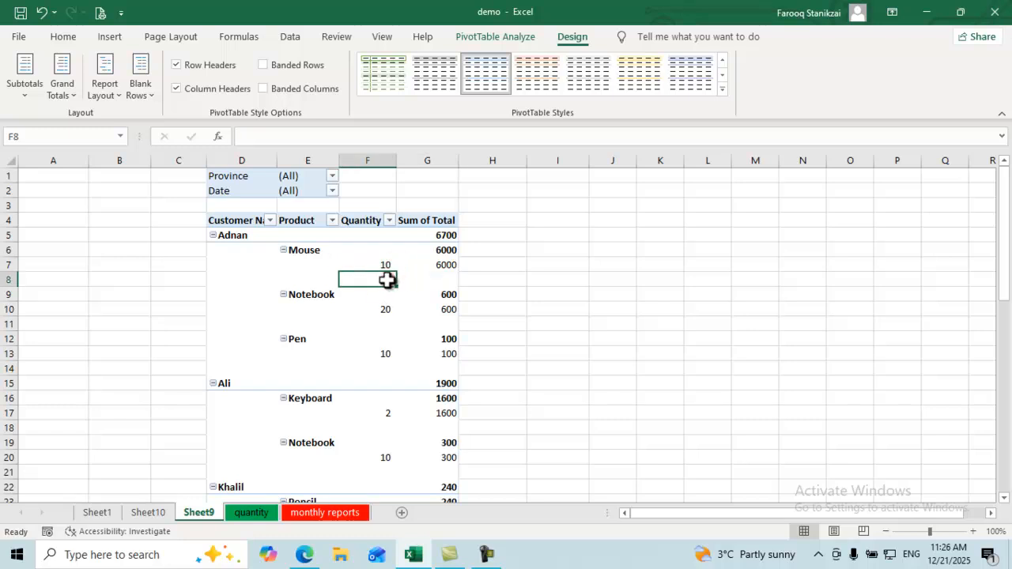
click(367, 300)
click(368, 325)
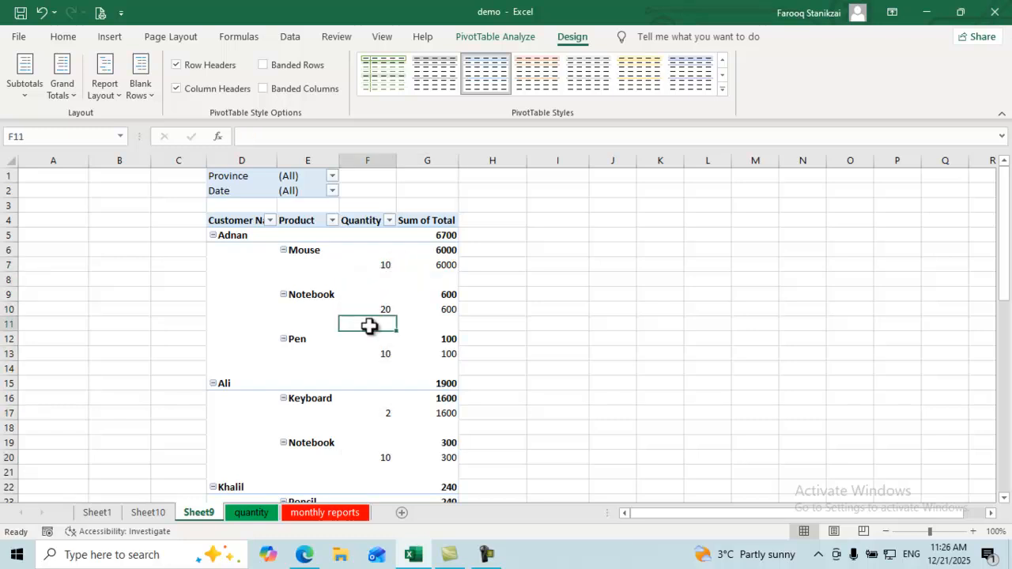
click(374, 334)
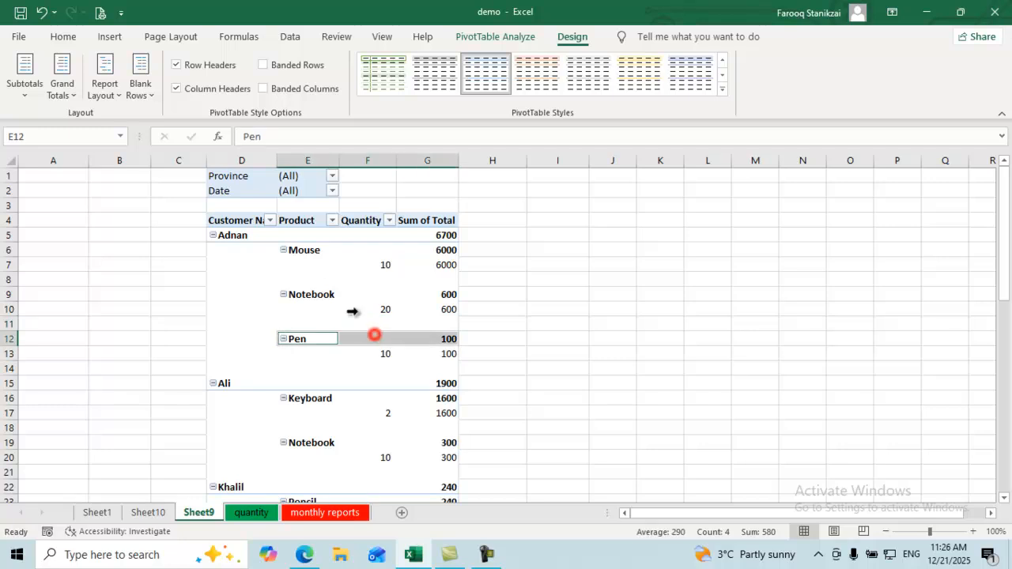
click(134, 93)
click(226, 162)
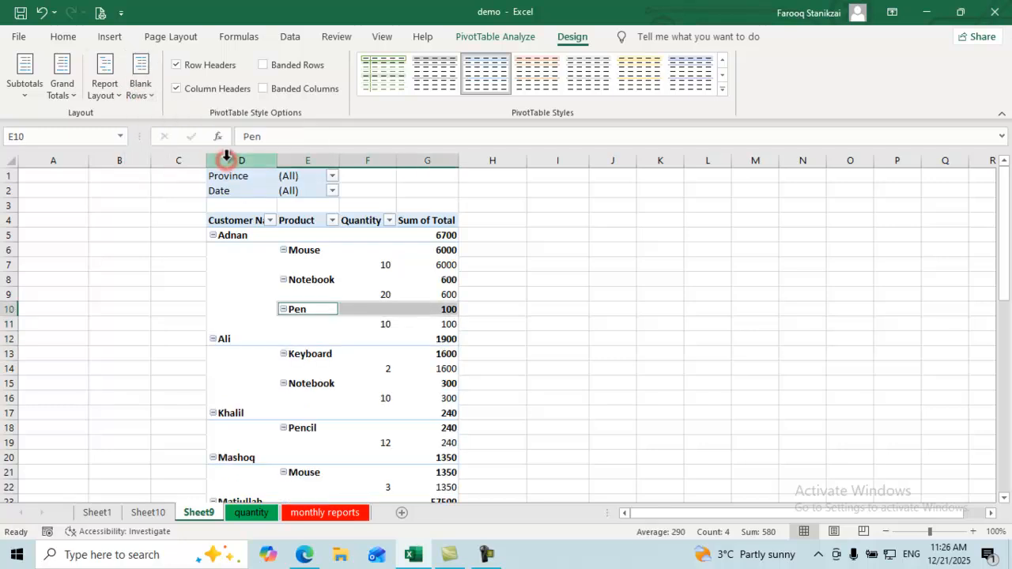
Step: Turn the pivot table's row header styling off and on, and do the same for the column header styling
click(177, 66)
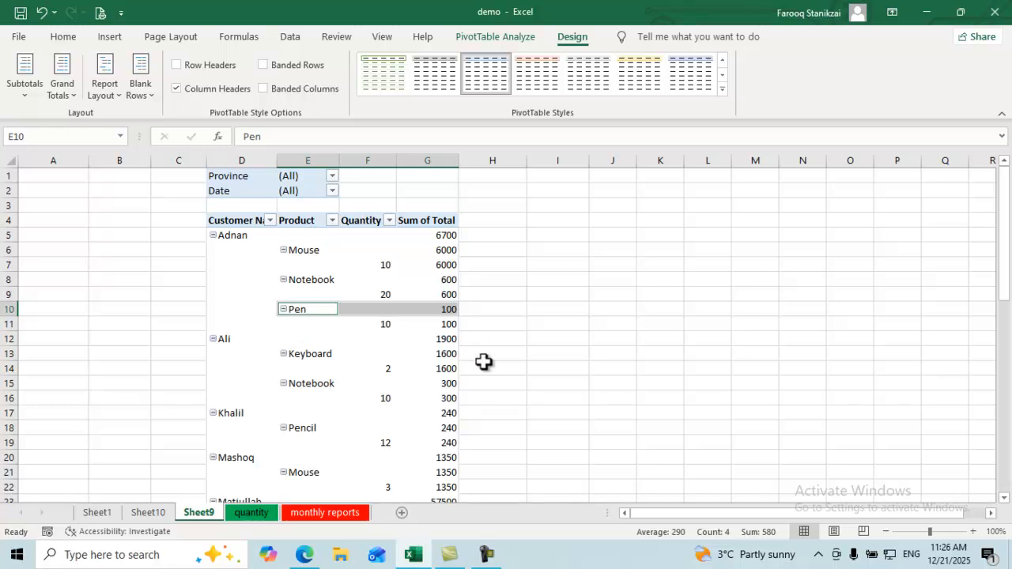
click(176, 66)
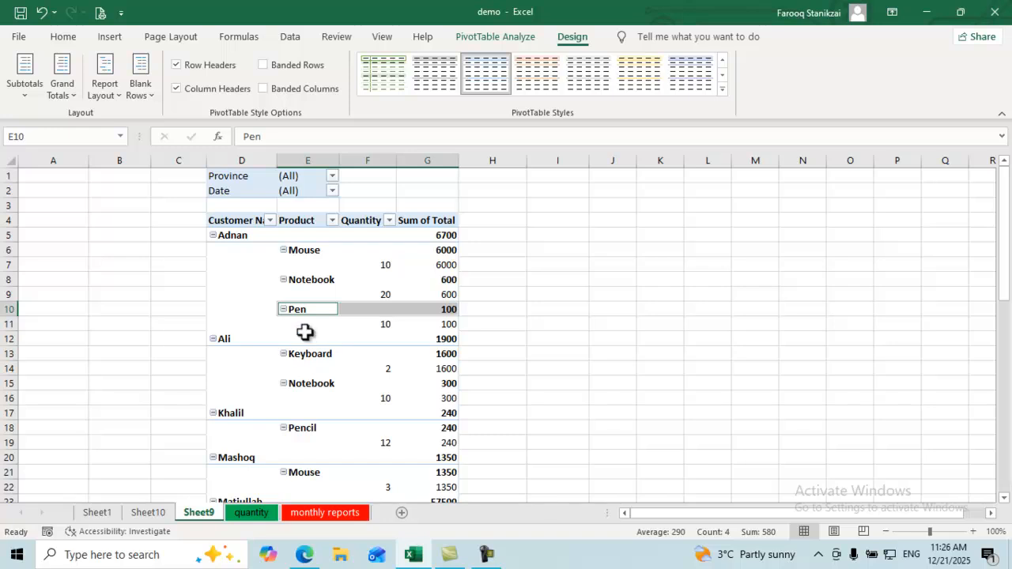
click(177, 88)
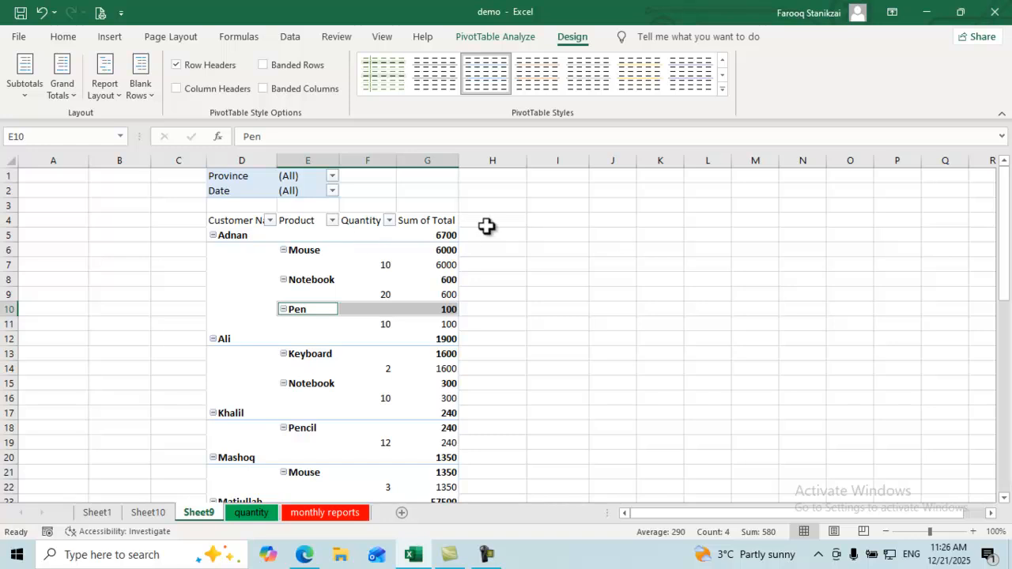
click(177, 88)
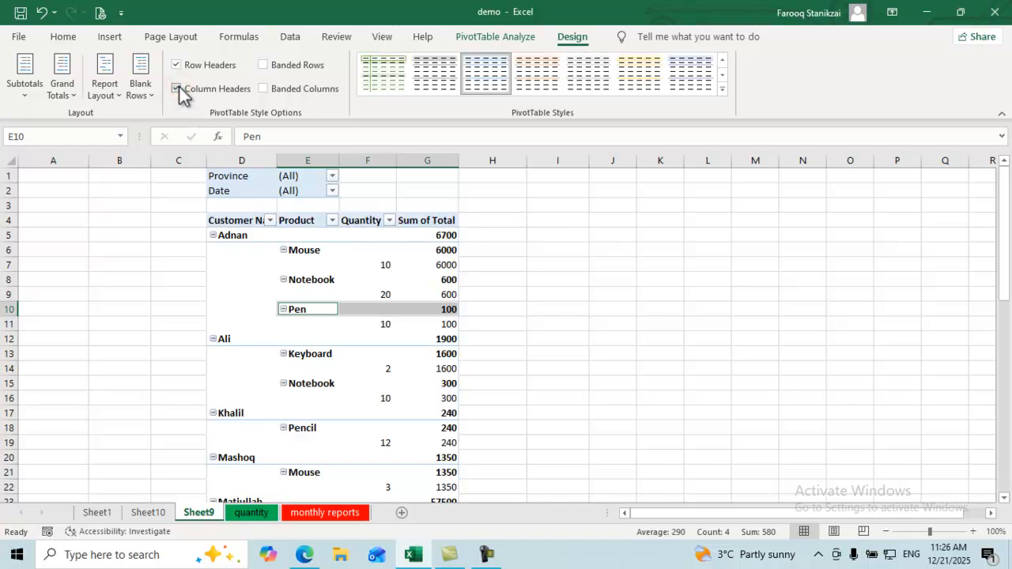
Step: Try banded rows and banded columns on the pivot table separately and together, and turn both off
click(266, 65)
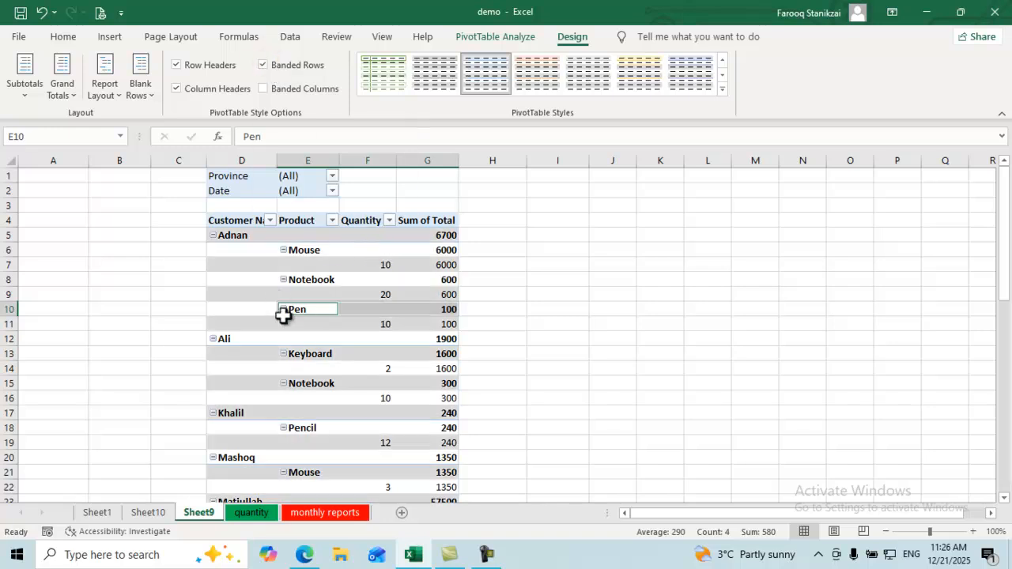
click(263, 63)
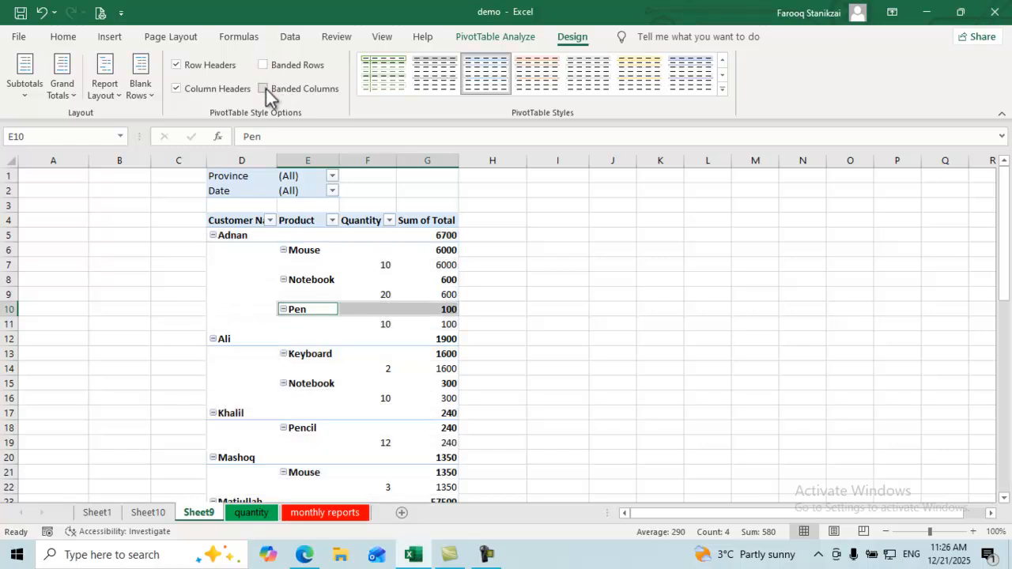
click(264, 89)
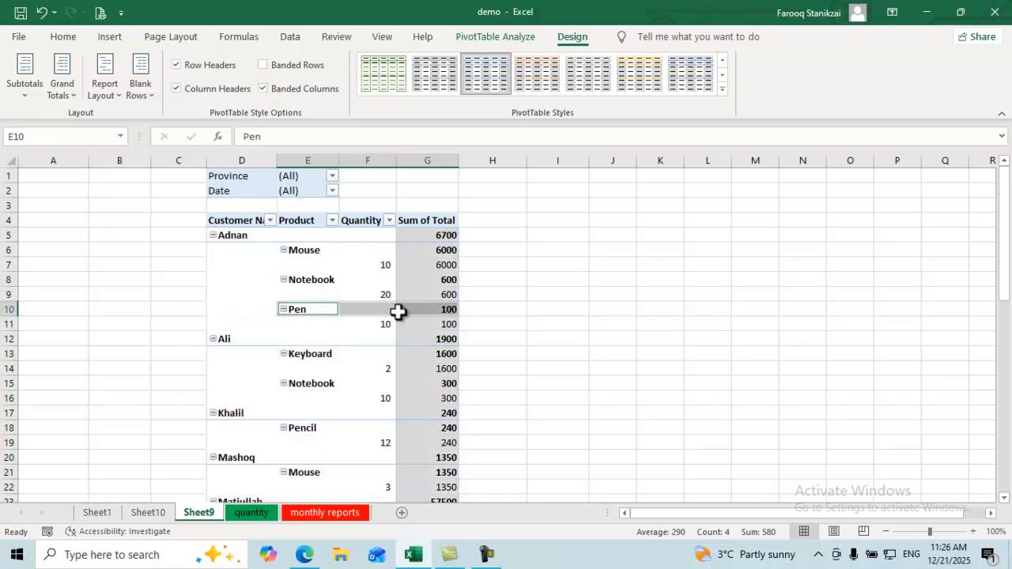
click(266, 64)
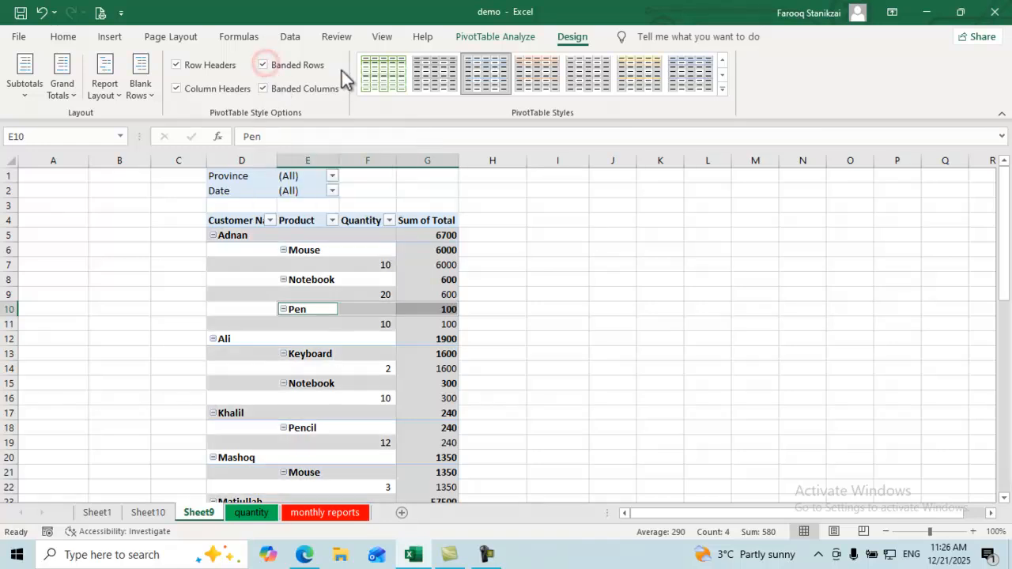
click(267, 87)
click(264, 67)
Step: Try the light orange and gray pivot table styles, apply the light yellow one, and turn on banded rows and columns
click(536, 84)
click(590, 85)
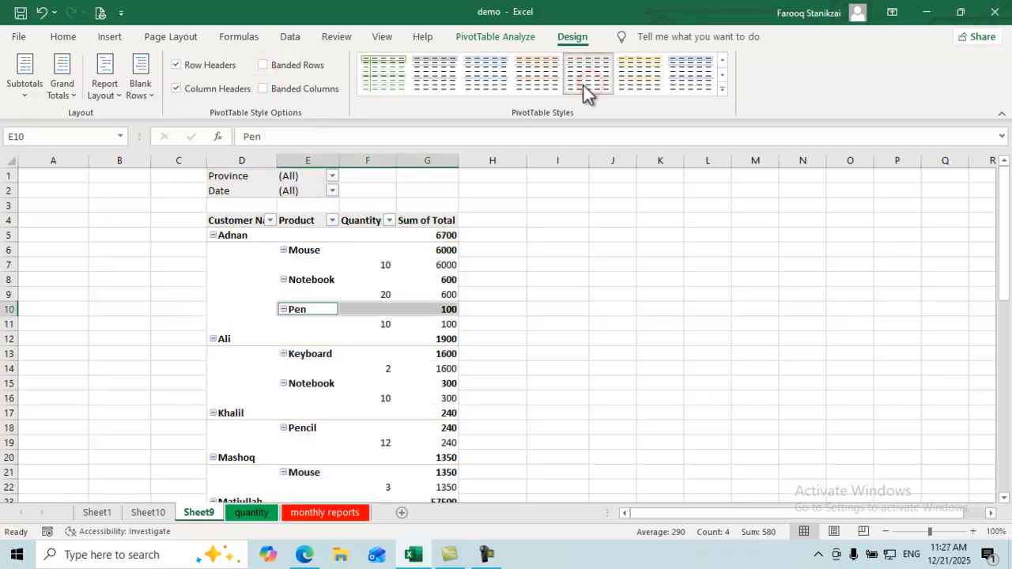
click(639, 81)
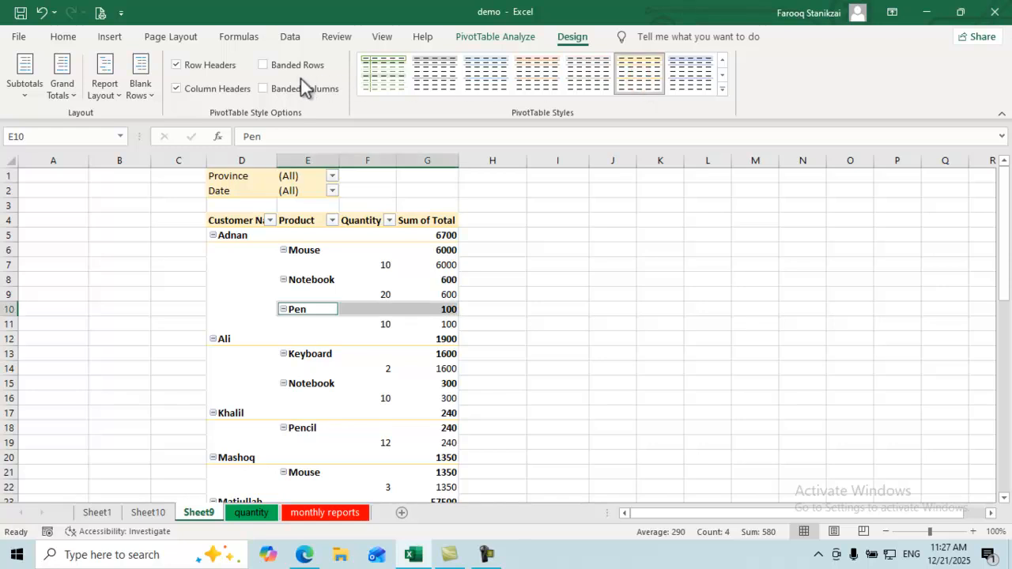
click(263, 65)
click(263, 88)
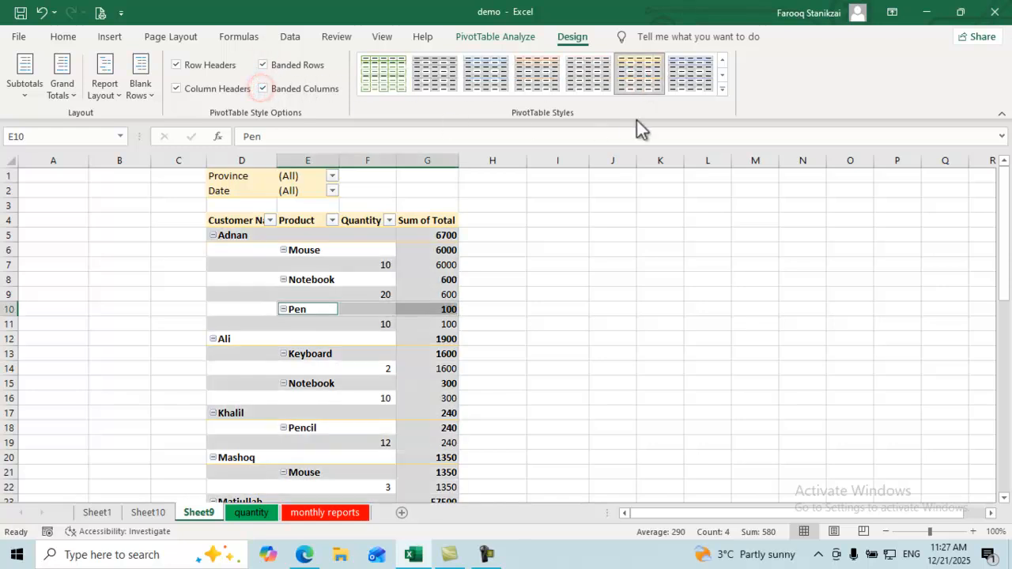
Step: Apply the orange style from the first row of Medium pivot table styles, and check the formatted rows
click(721, 90)
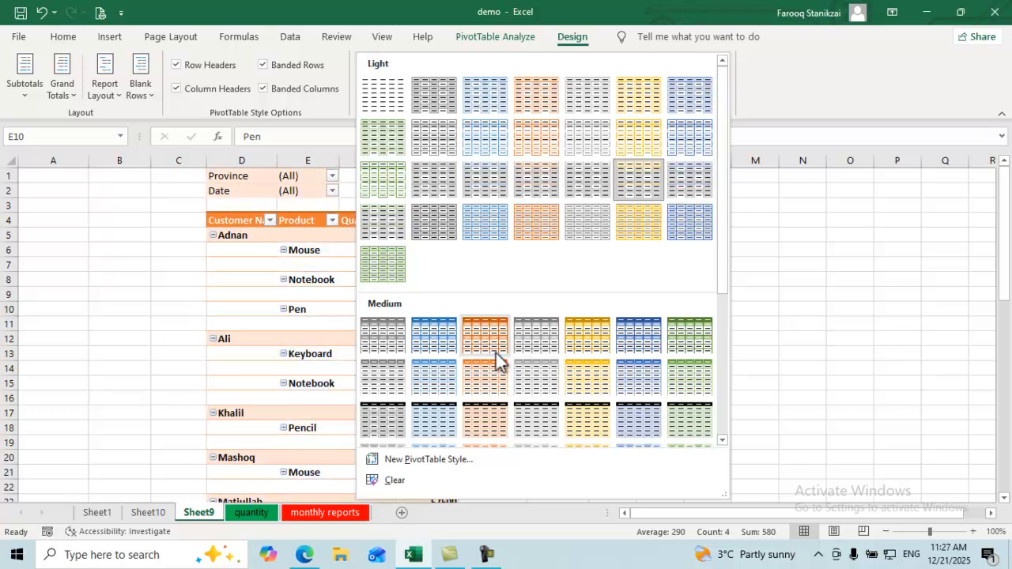
click(482, 337)
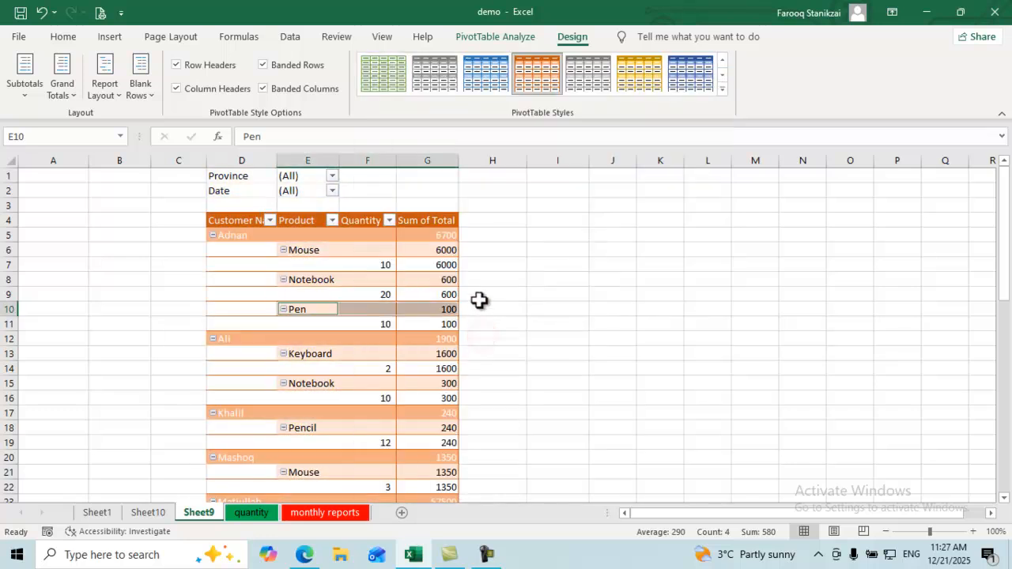
click(344, 363)
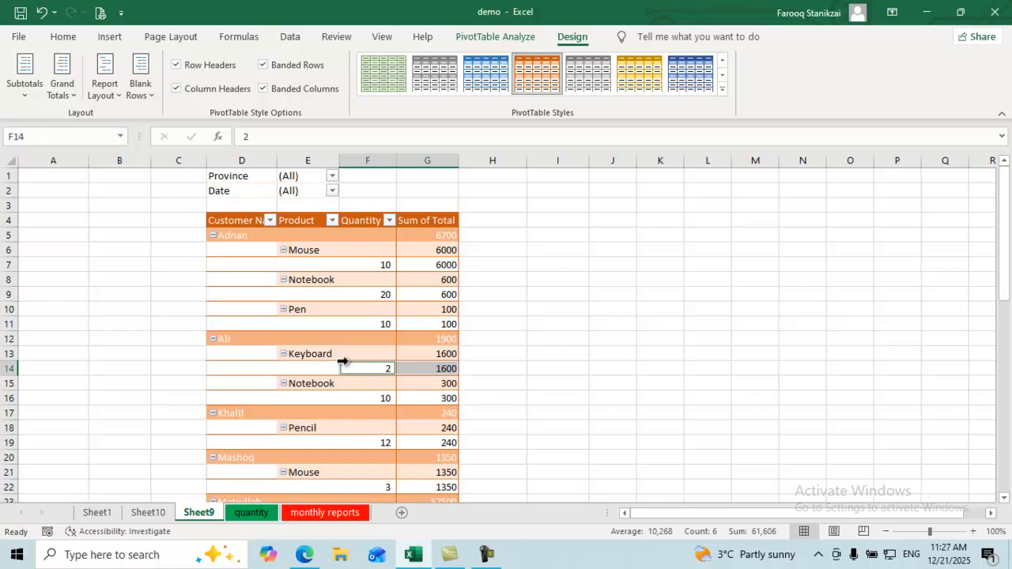
click(362, 309)
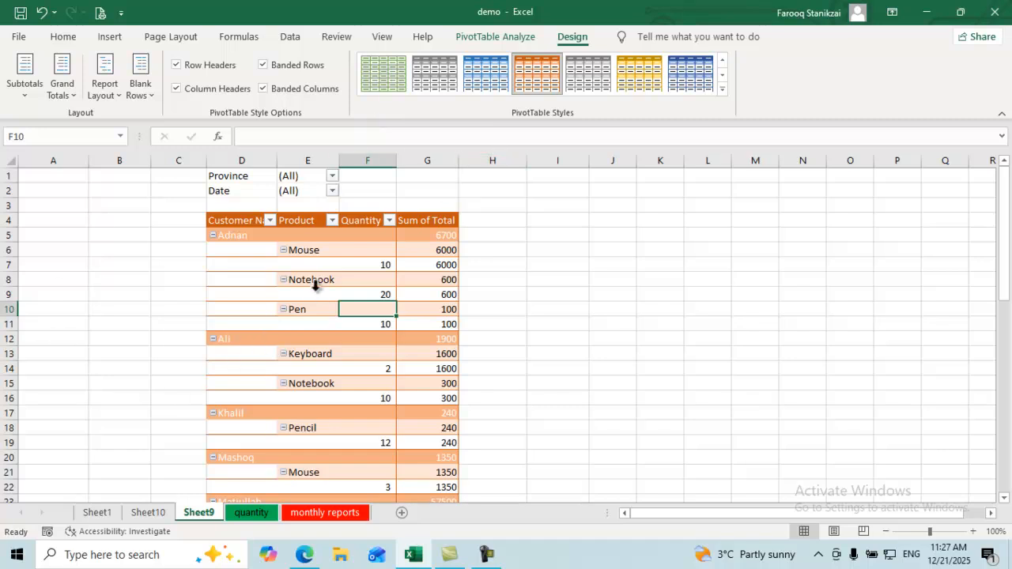
Step: Start a PivotChart from the pivot table and preview the Line, Pie, Bar, Area, X Y (Scatter) and Map chart types
click(112, 39)
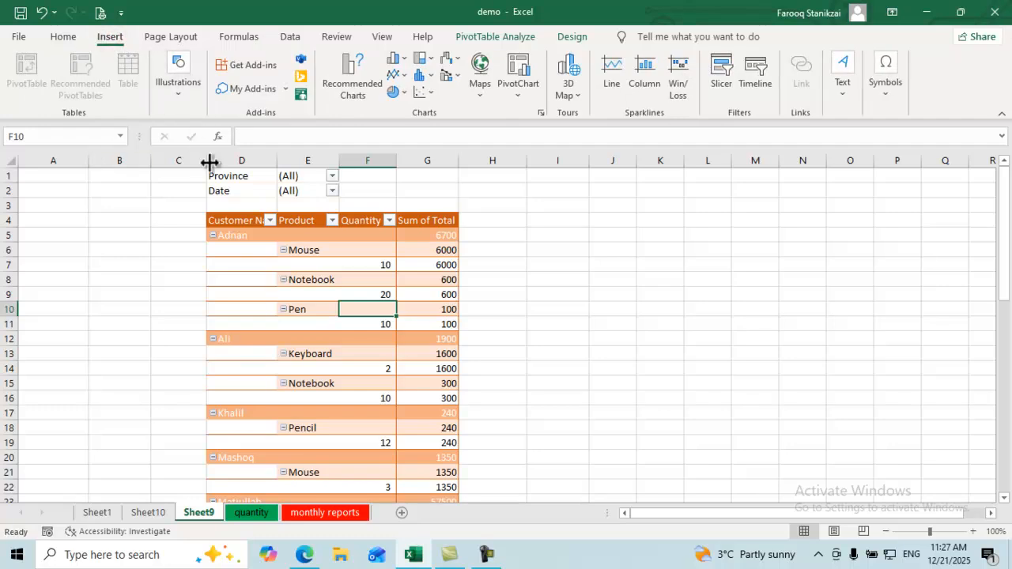
click(494, 38)
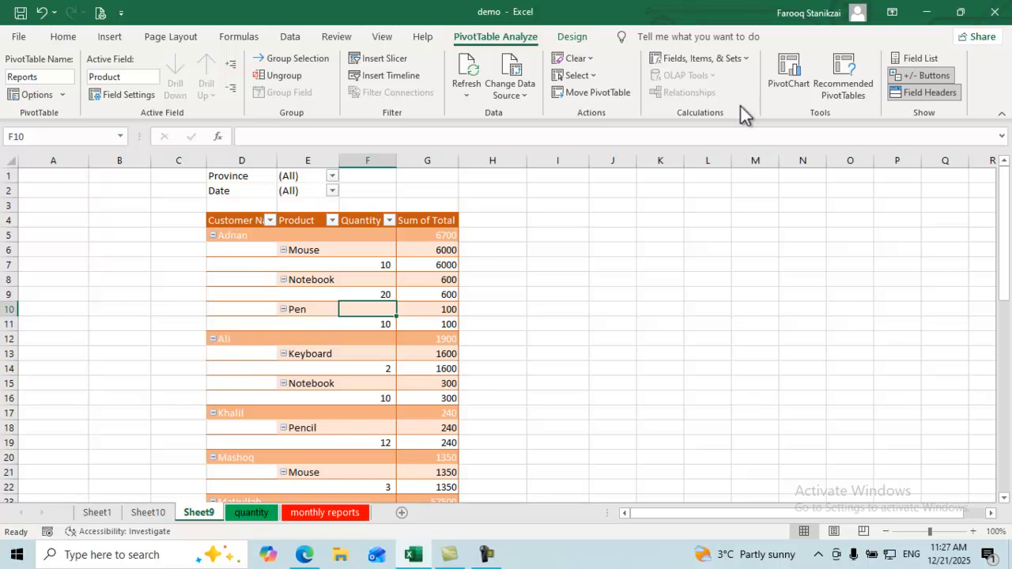
click(786, 85)
mouse_move(448, 207)
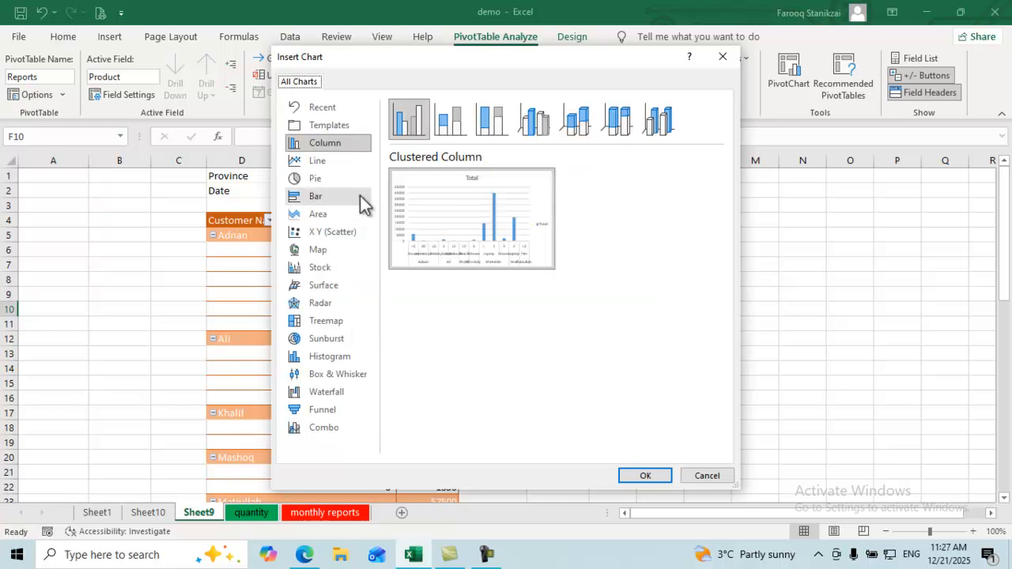
click(318, 161)
click(316, 178)
click(317, 196)
click(318, 214)
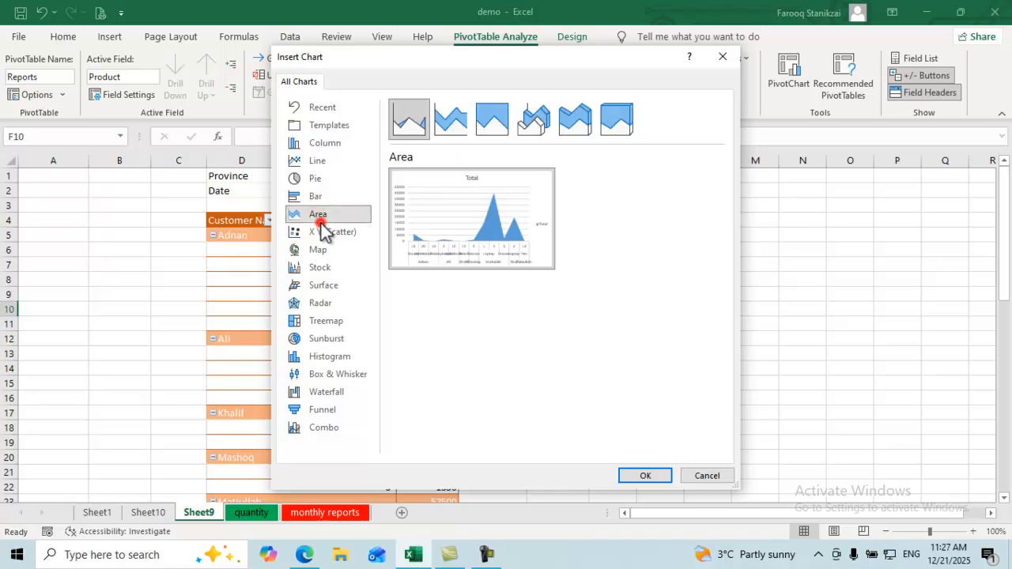
click(321, 236)
click(321, 251)
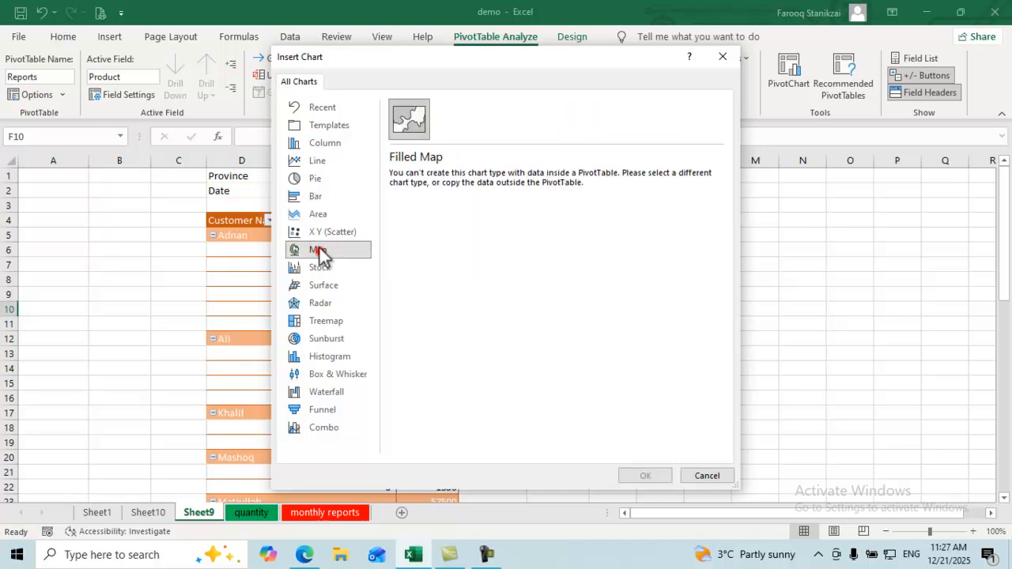
click(326, 180)
Step: Insert a Clustered Column PivotChart and move it to the empty cells beside the pivot table
click(324, 145)
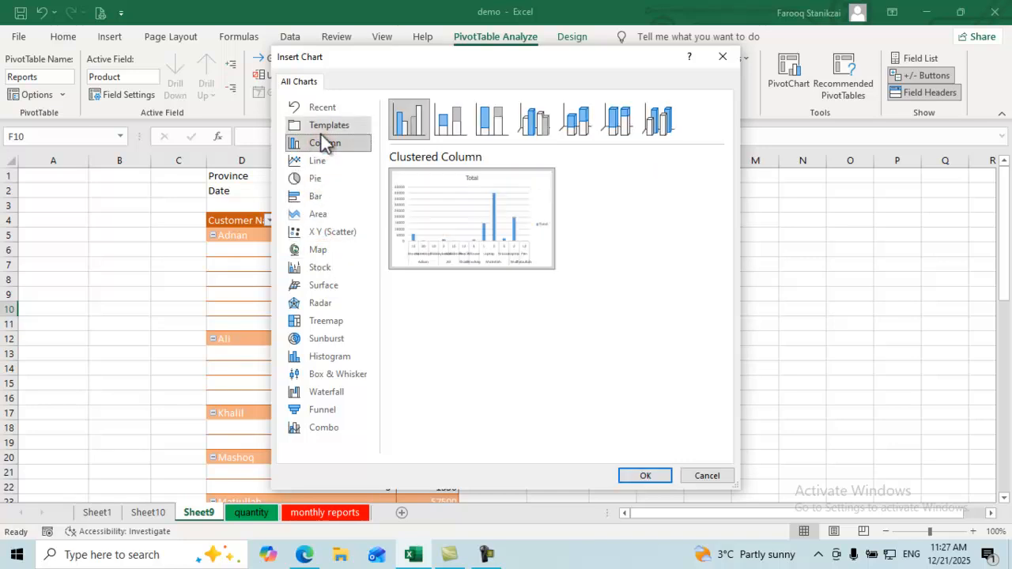
mouse_move(455, 241)
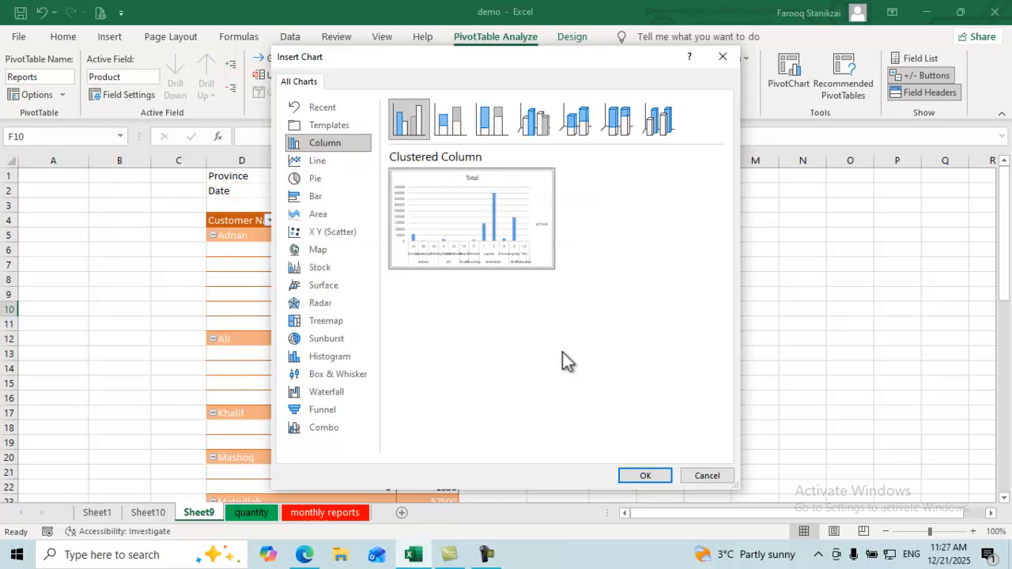
click(647, 475)
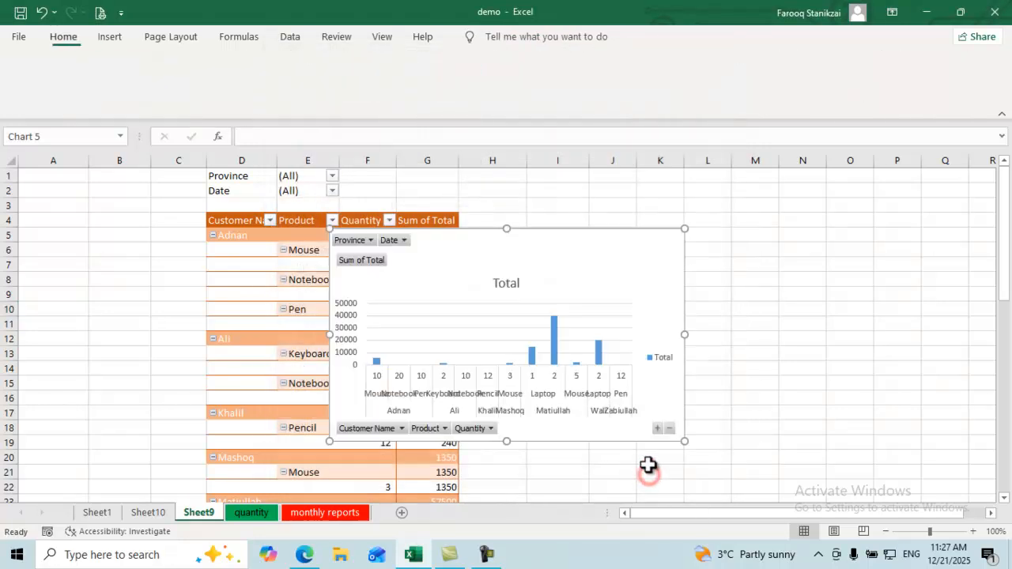
drag(442, 270, 619, 252)
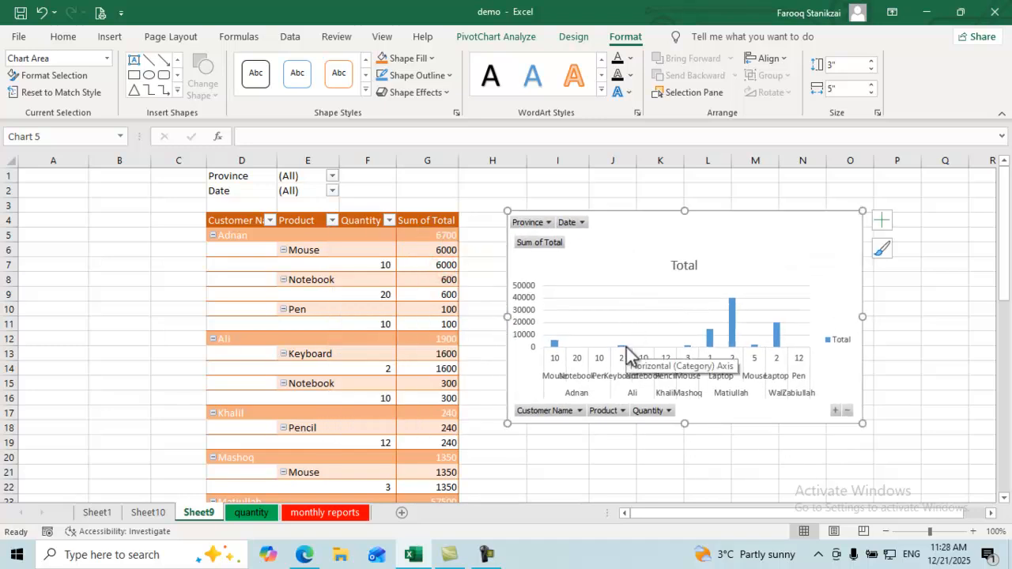
Step: Filter the PivotChart's Province field to show only Kabul
click(549, 222)
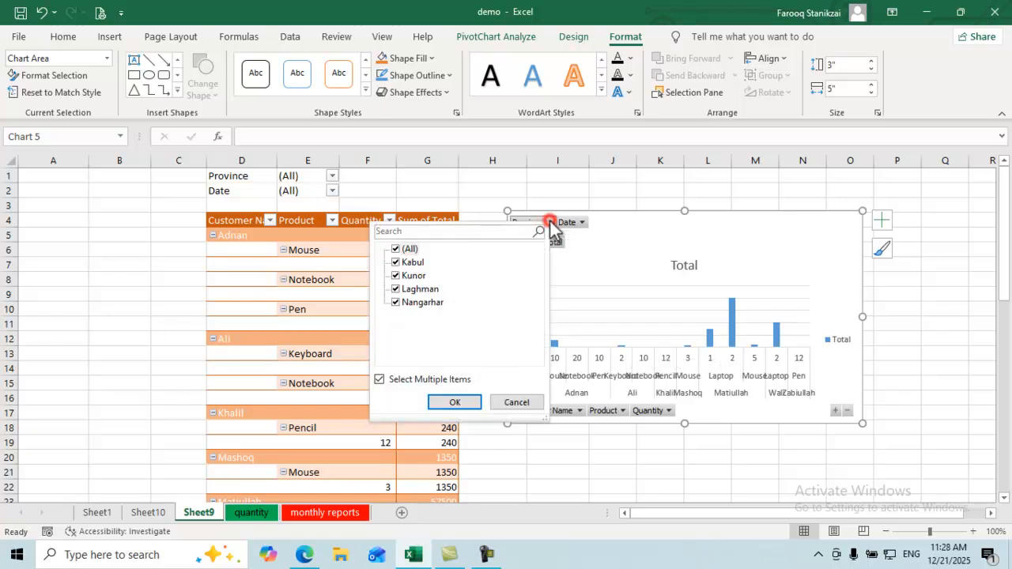
click(396, 249)
click(397, 262)
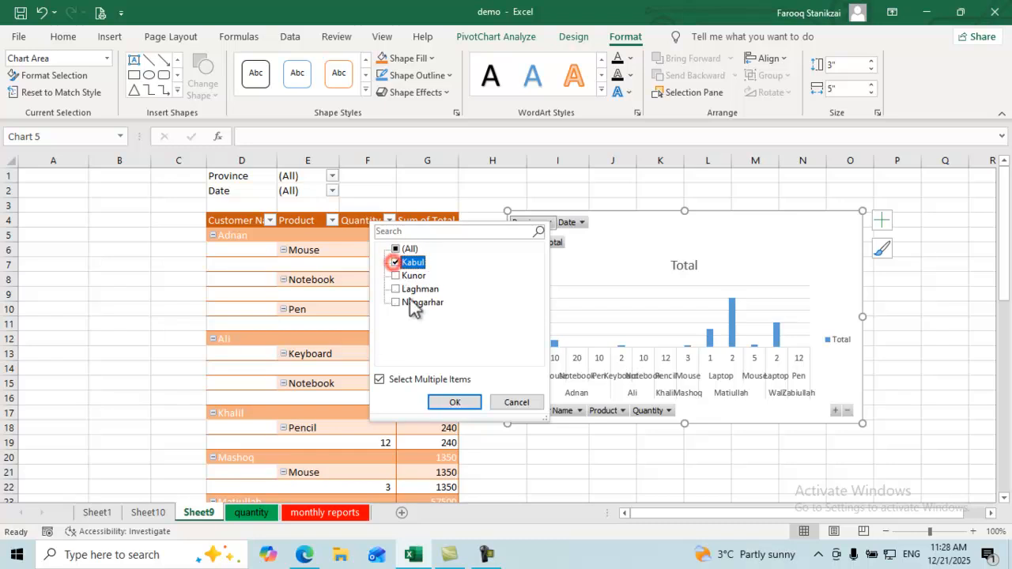
click(455, 401)
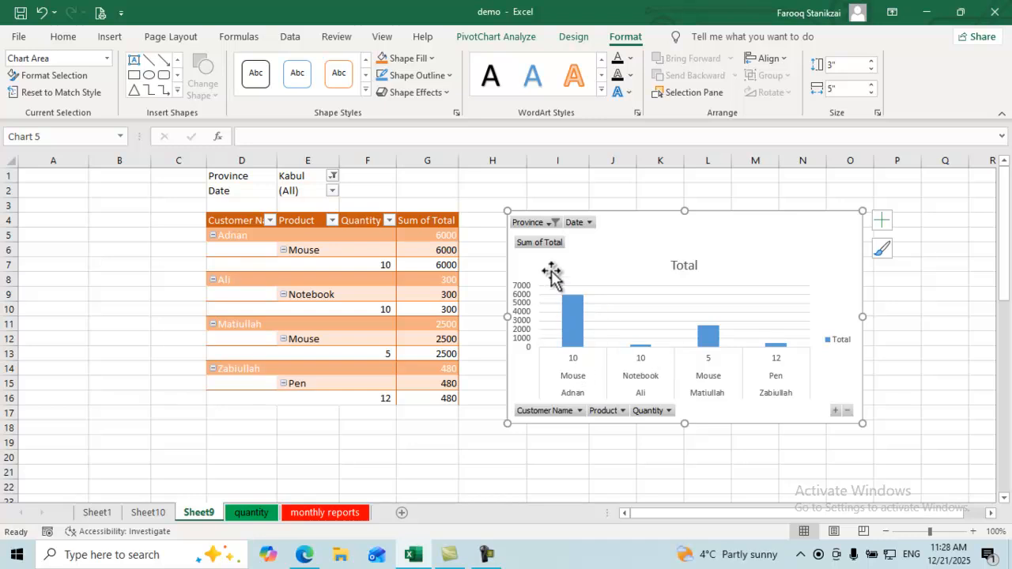
Step: Review the filter options of the PivotChart's Province, Customer Name, Product and Quantity fields
click(555, 222)
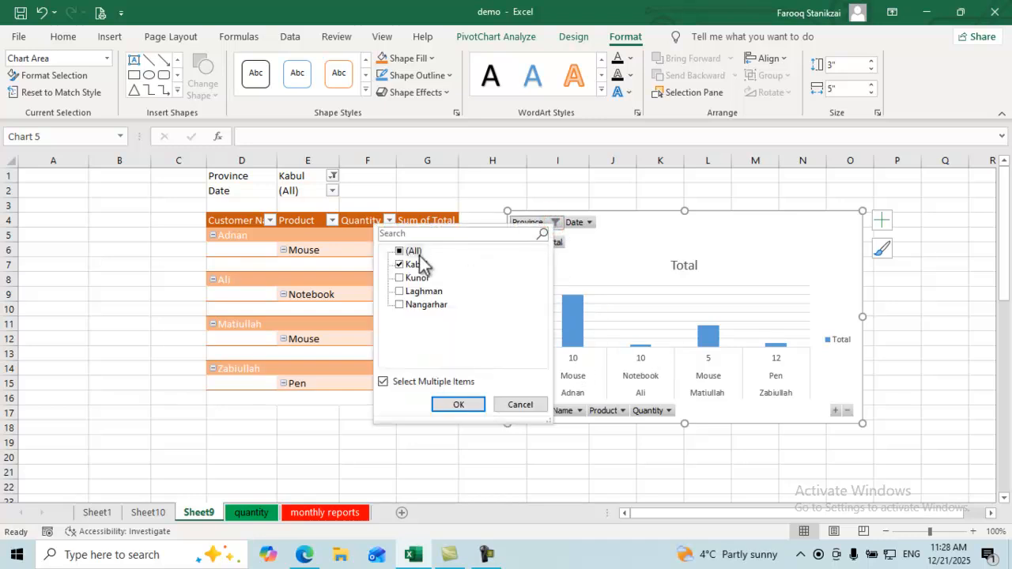
click(455, 406)
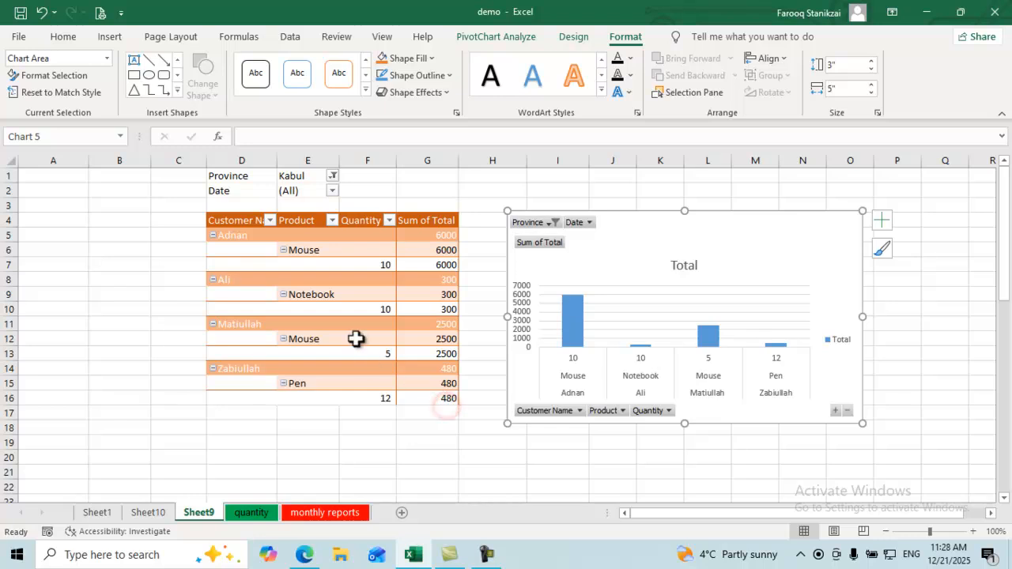
click(581, 411)
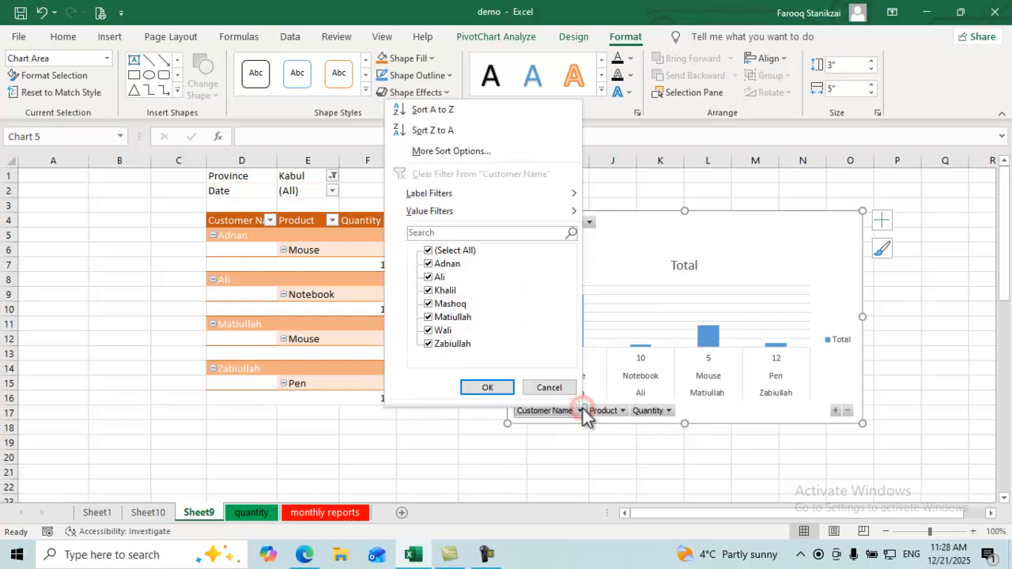
click(623, 410)
click(623, 411)
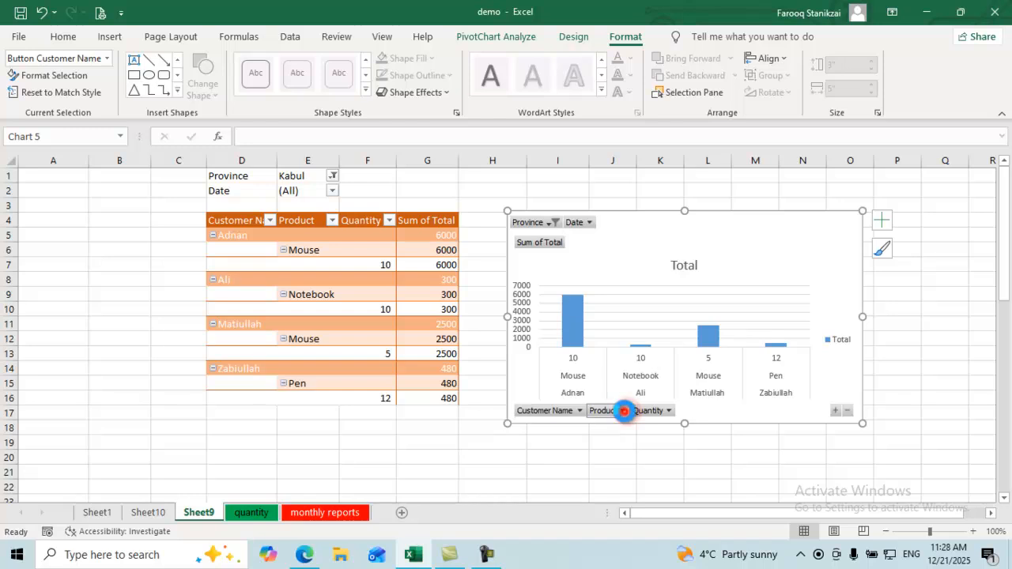
click(670, 415)
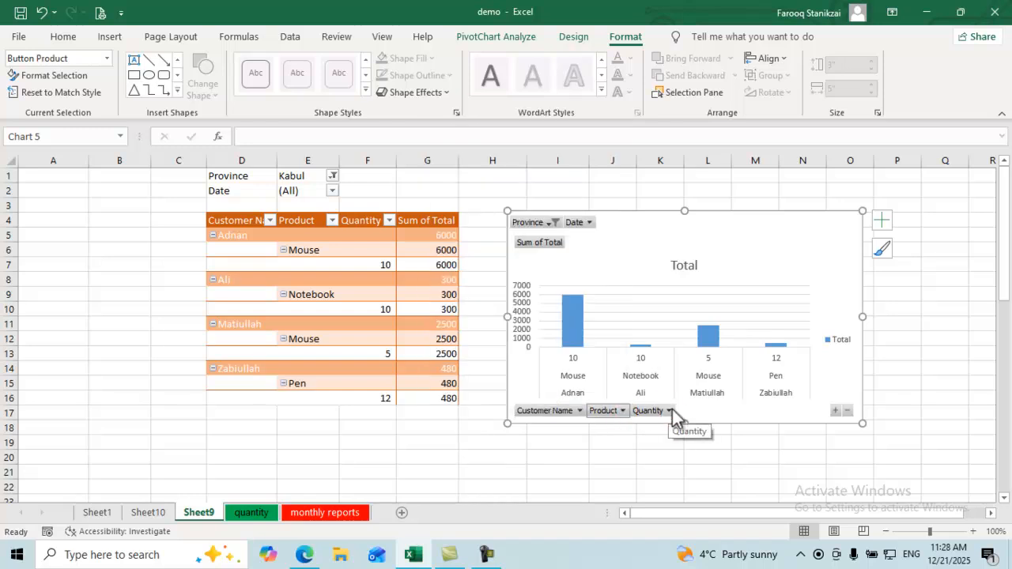
click(669, 411)
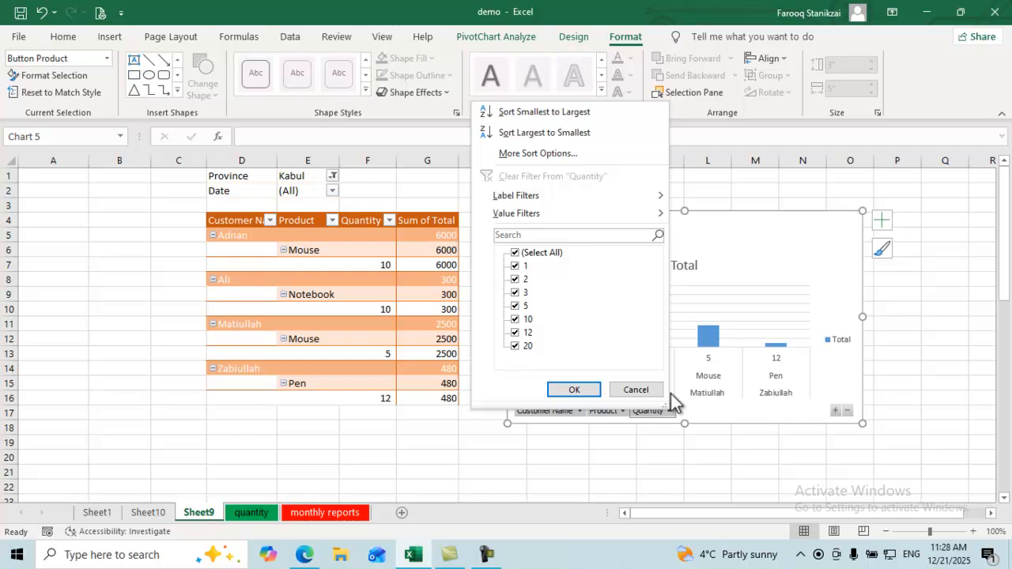
click(768, 255)
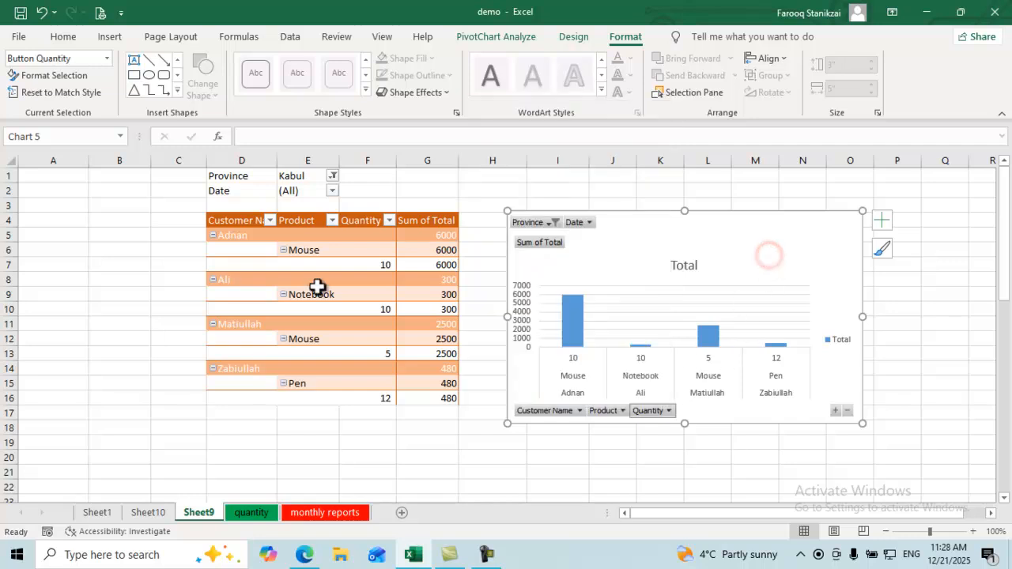
Step: Draw a rectangle about 0.8" wide and 0.17" high at the chart's lower edge and apply the gray theme style from the fourth row
click(664, 270)
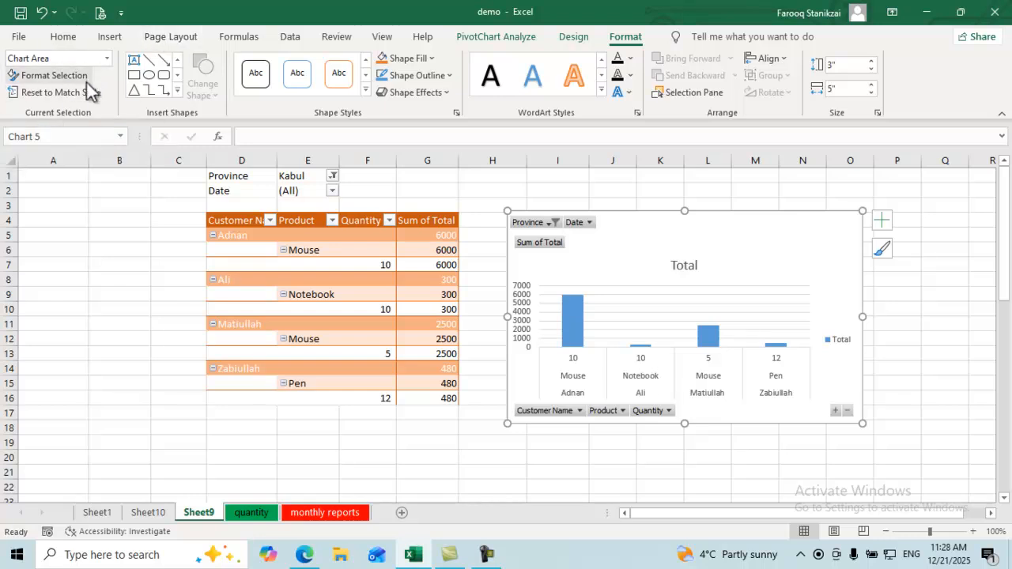
click(135, 79)
drag(718, 410, 775, 422)
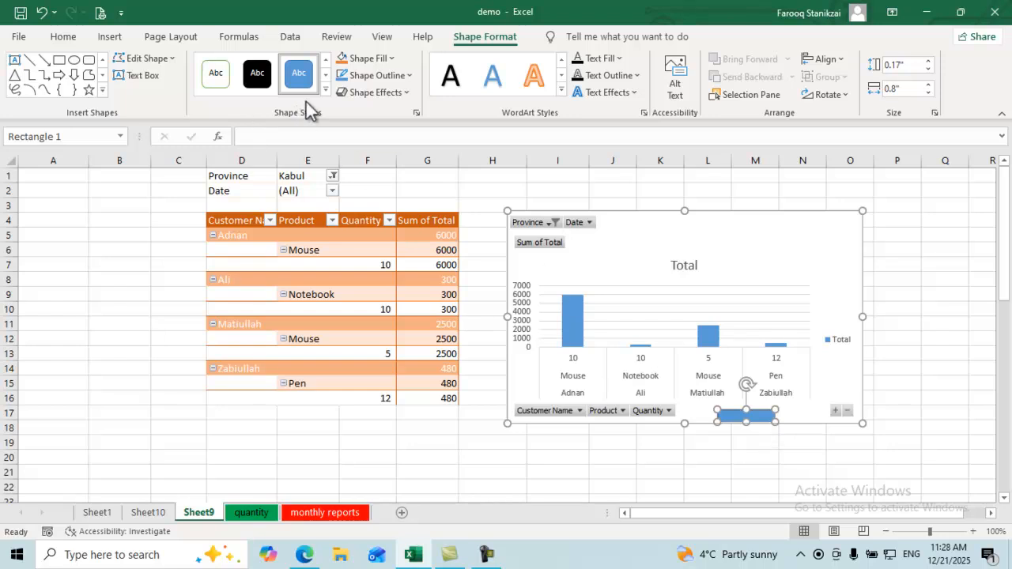
click(325, 88)
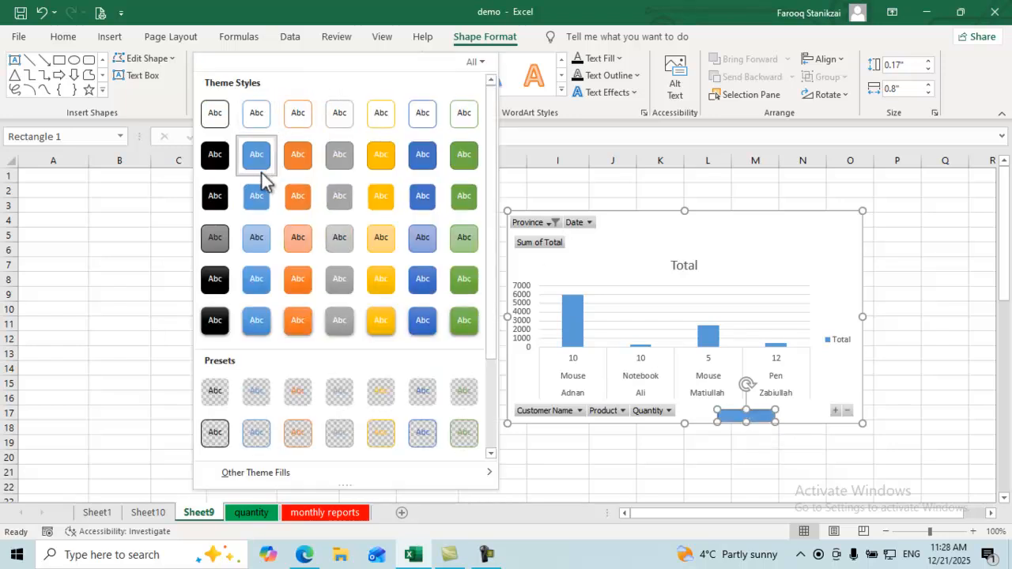
click(214, 241)
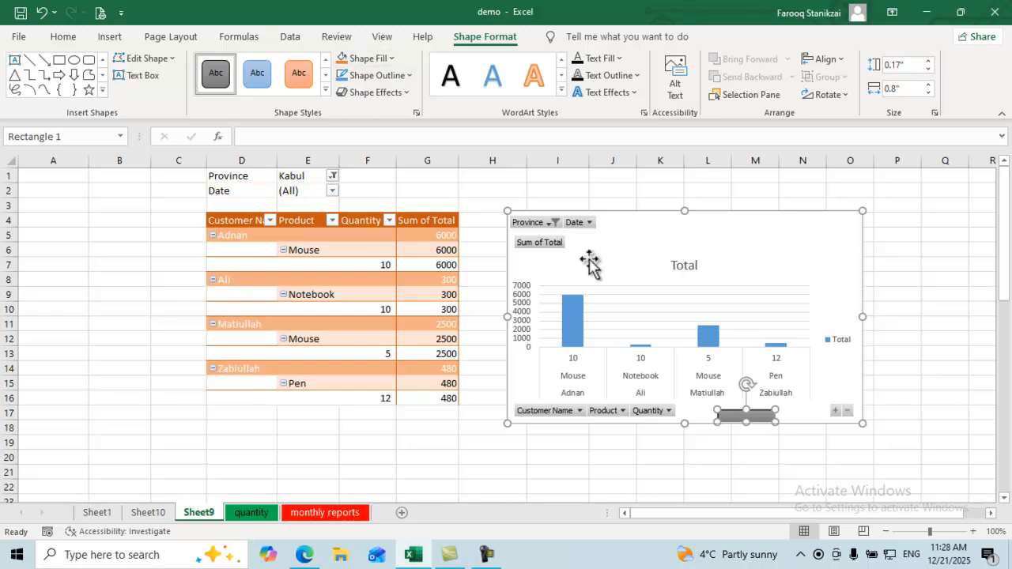
Step: Fill the chart area with light orange and give it a red outline
click(623, 264)
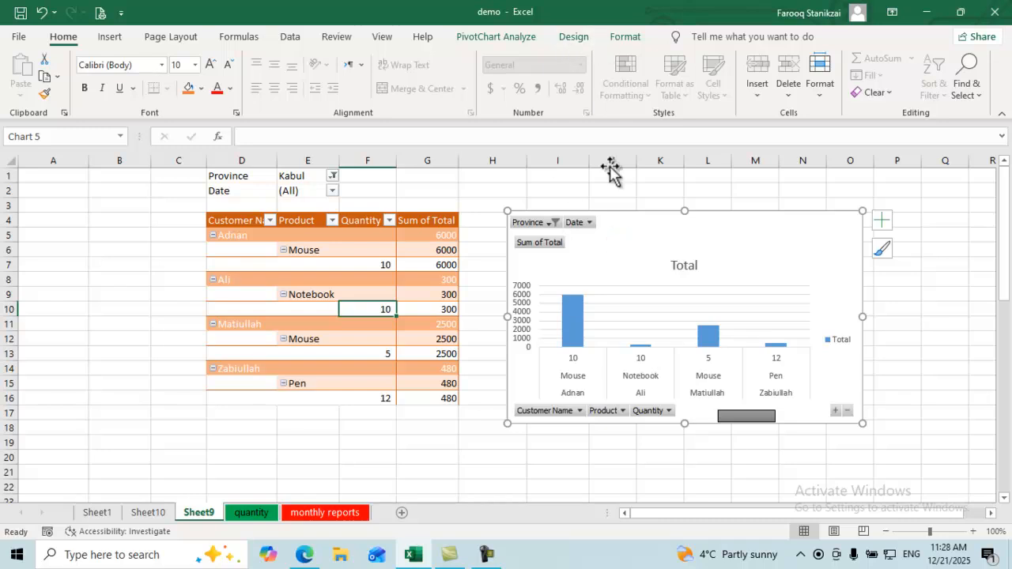
click(621, 37)
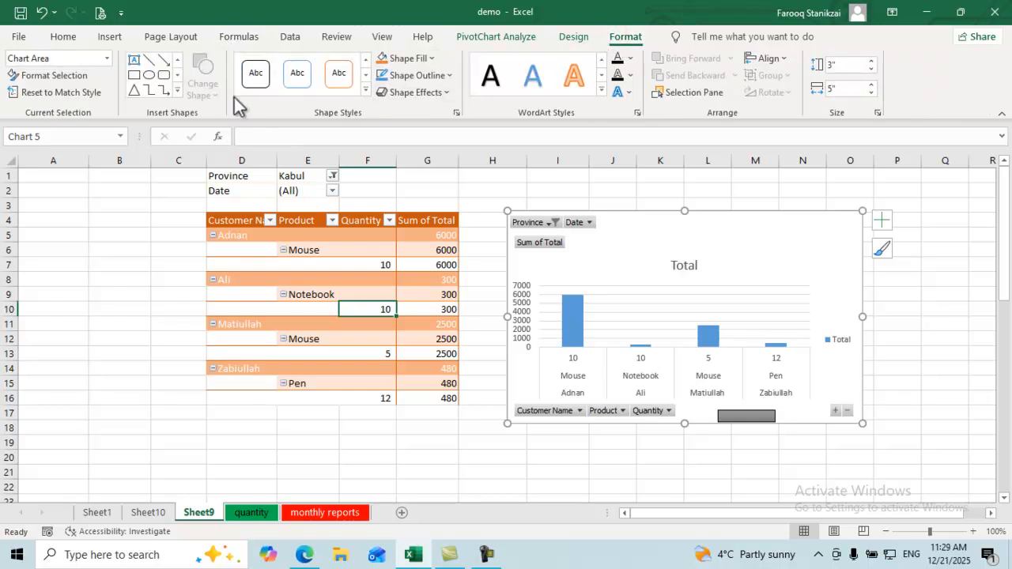
click(432, 59)
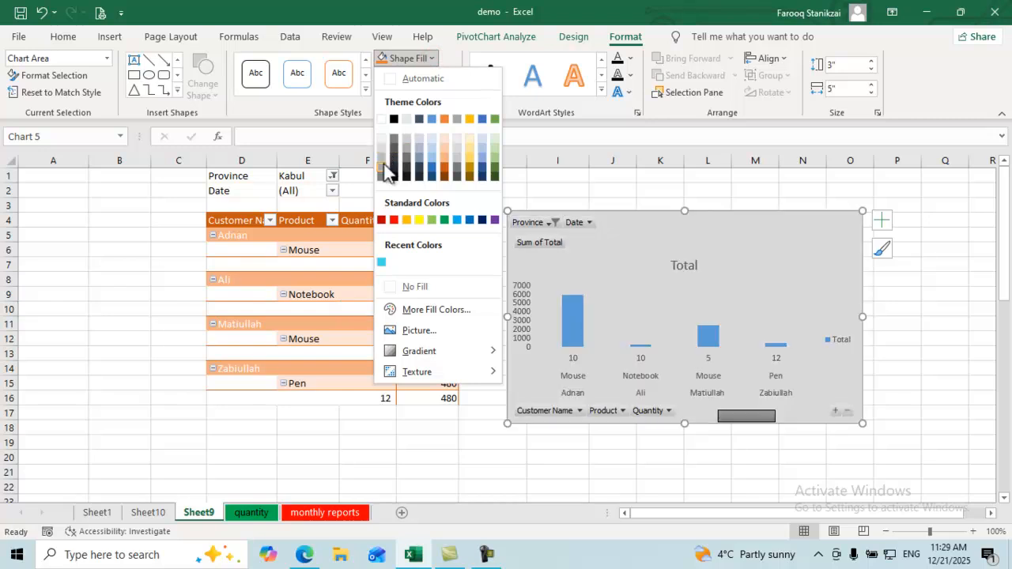
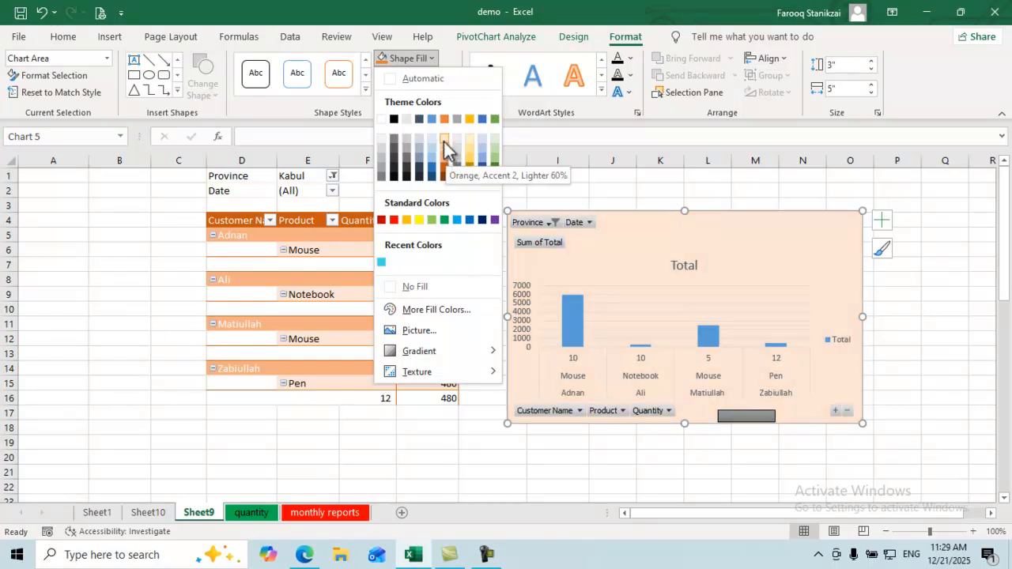
click(445, 140)
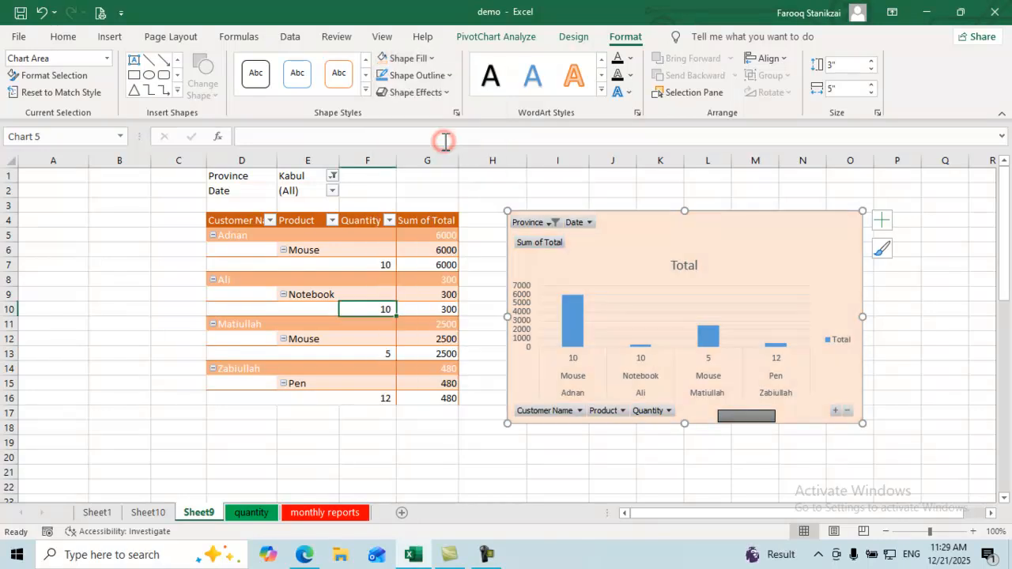
click(449, 76)
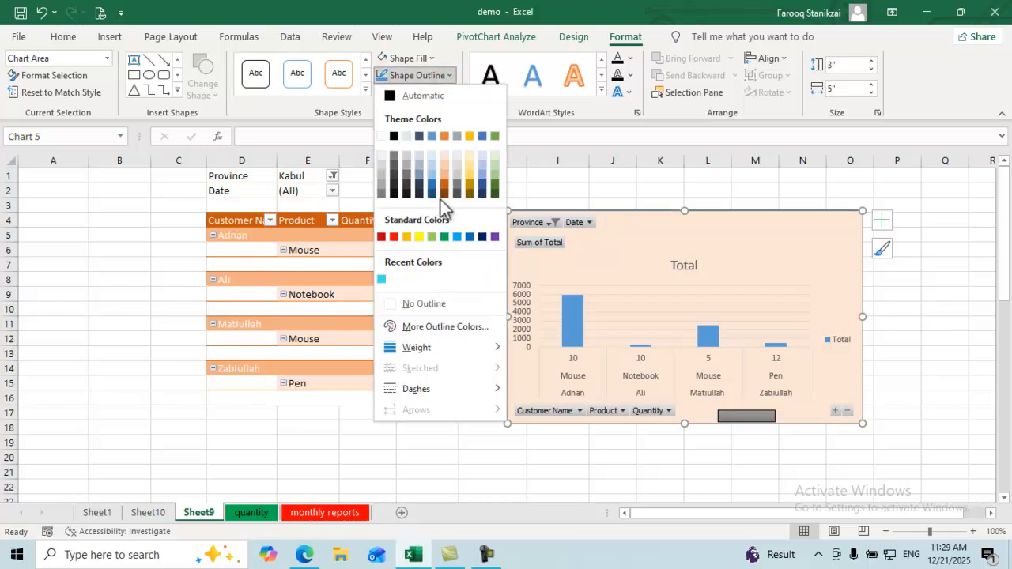
click(395, 236)
Step: Apply the second preset shape effect to the chart area and the gray outlined WordArt style from the fourth row to its text
click(433, 92)
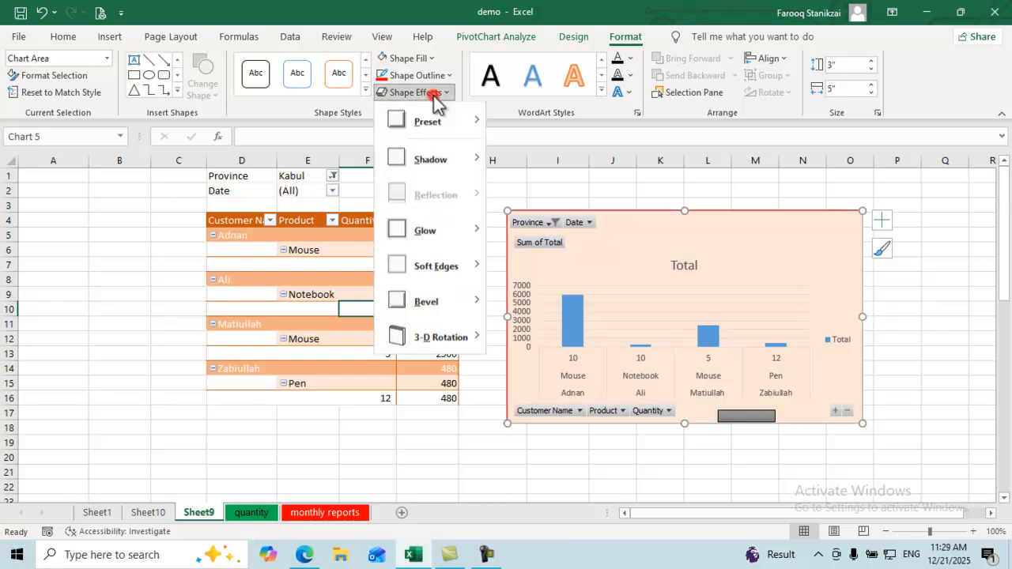
mouse_move(450, 125)
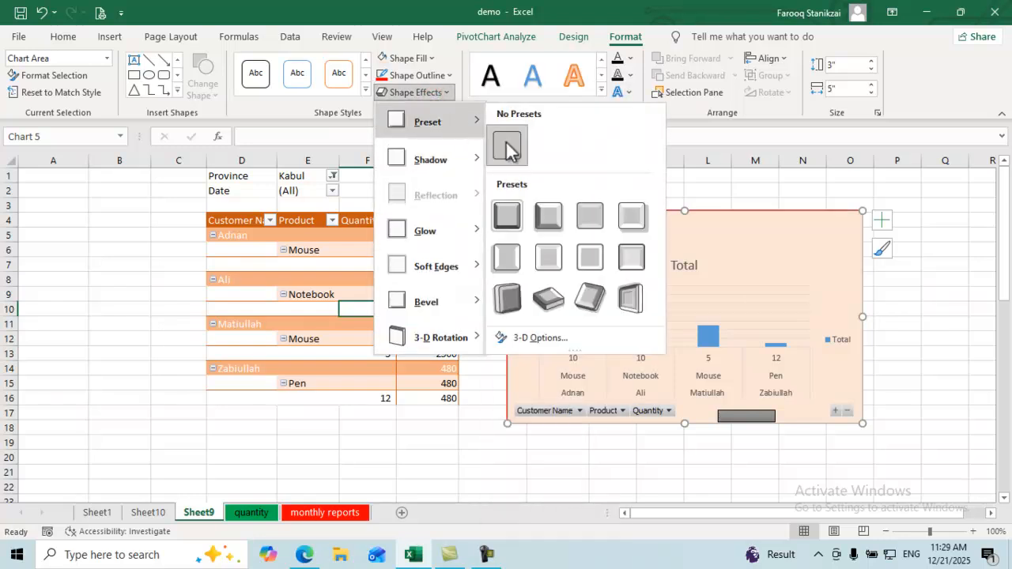
click(544, 220)
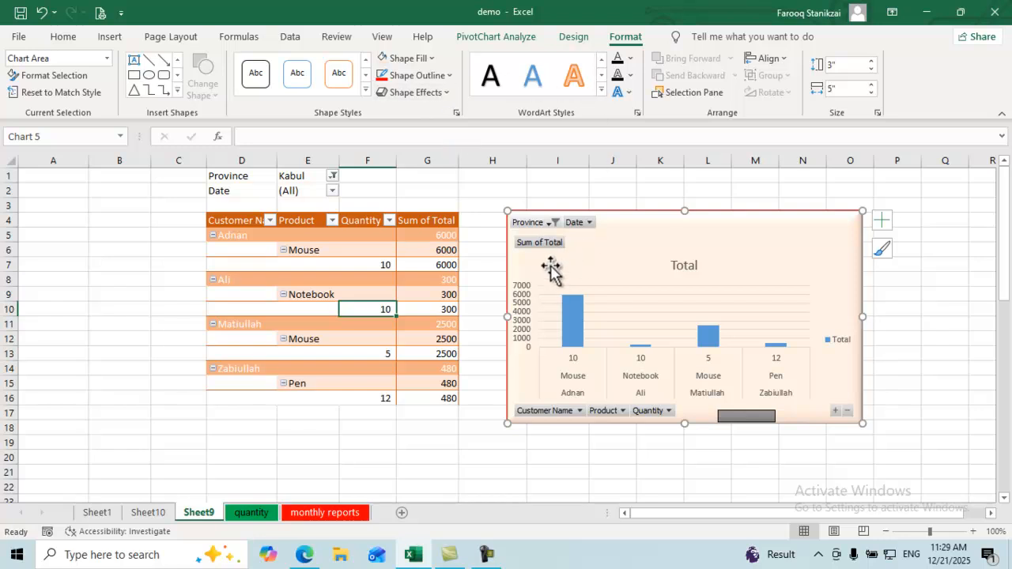
click(602, 89)
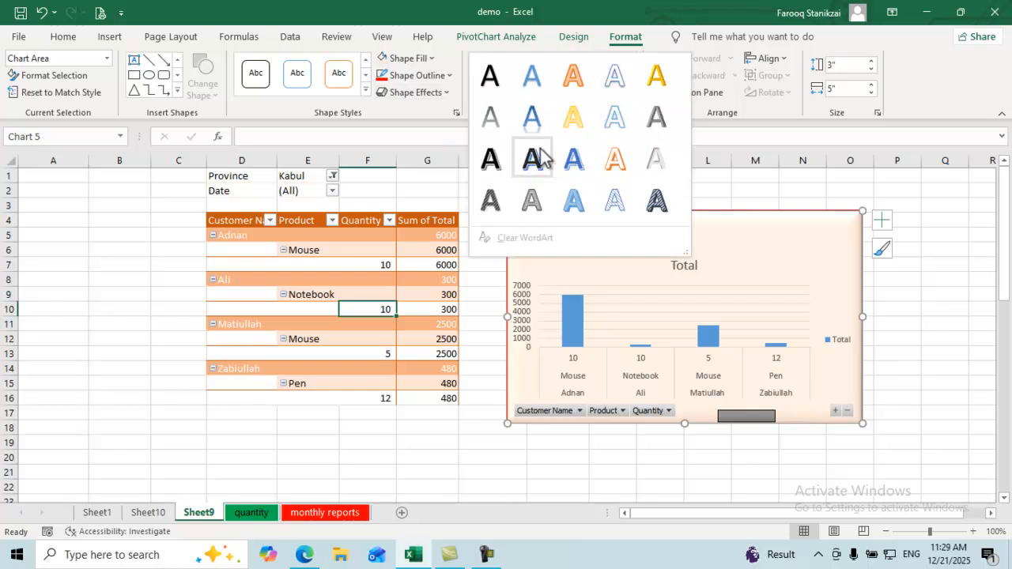
click(532, 199)
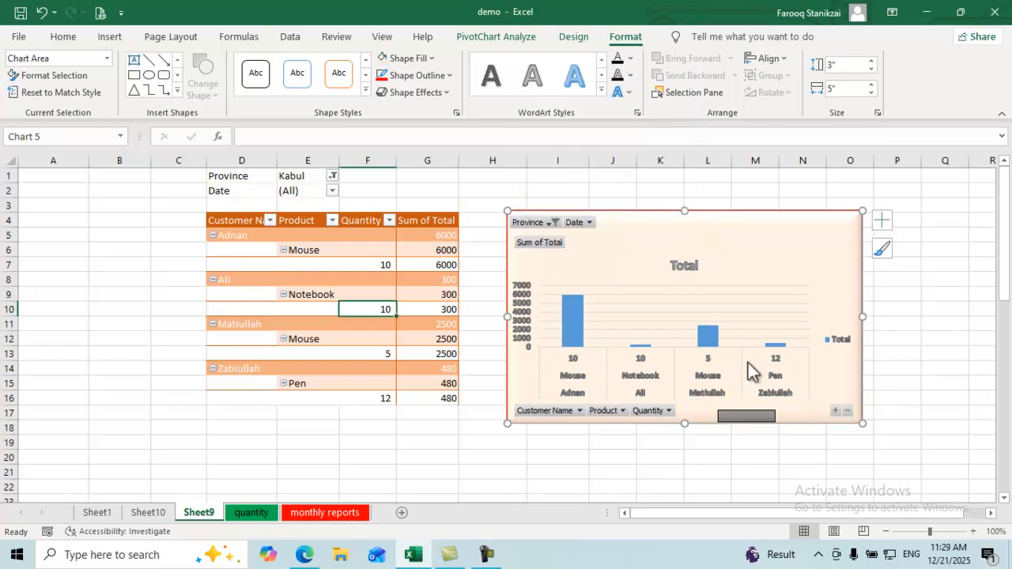
Step: Give the chart's text a red fill and a green outline, both from the standard colors
click(630, 58)
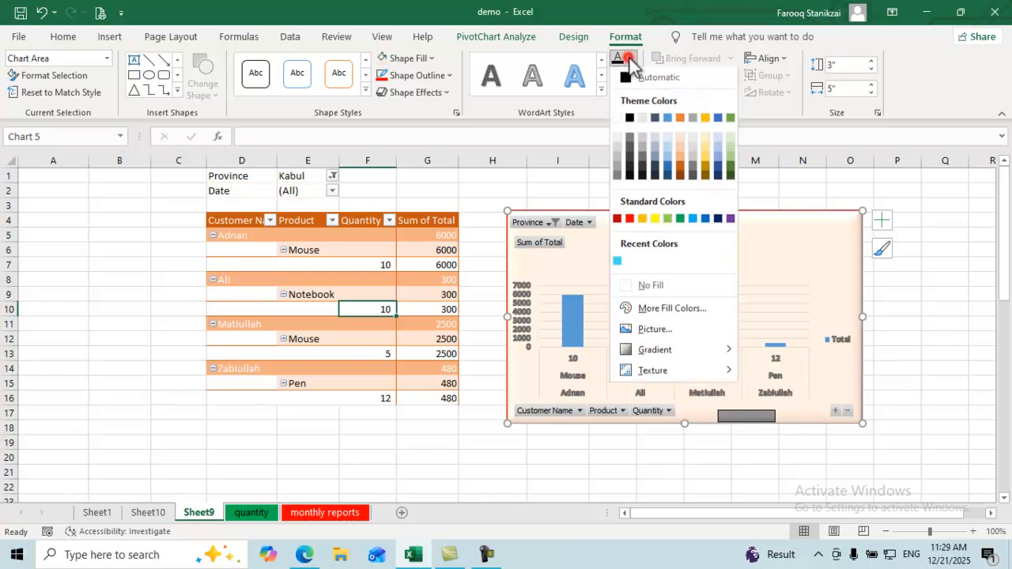
click(630, 220)
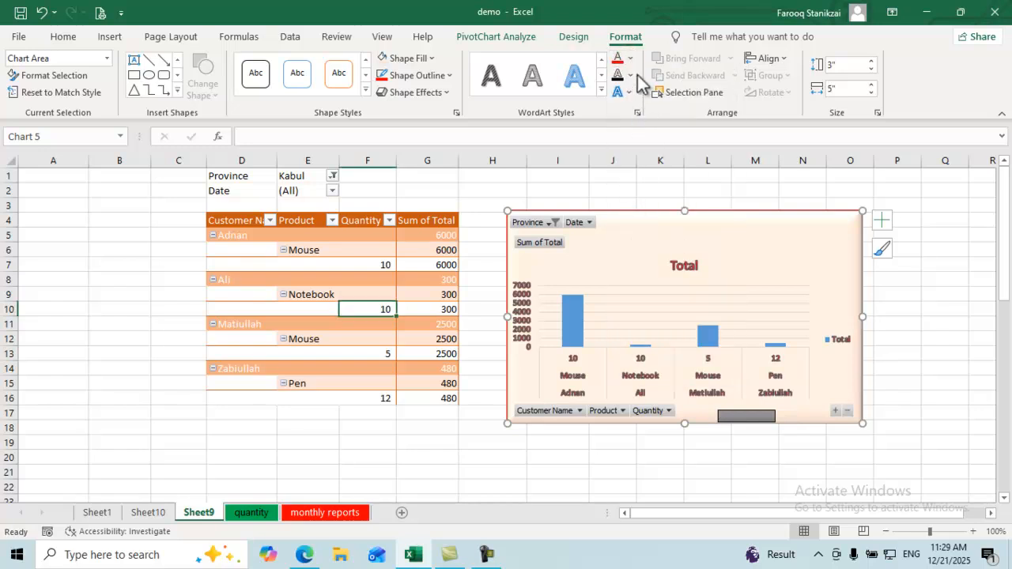
click(630, 76)
click(680, 234)
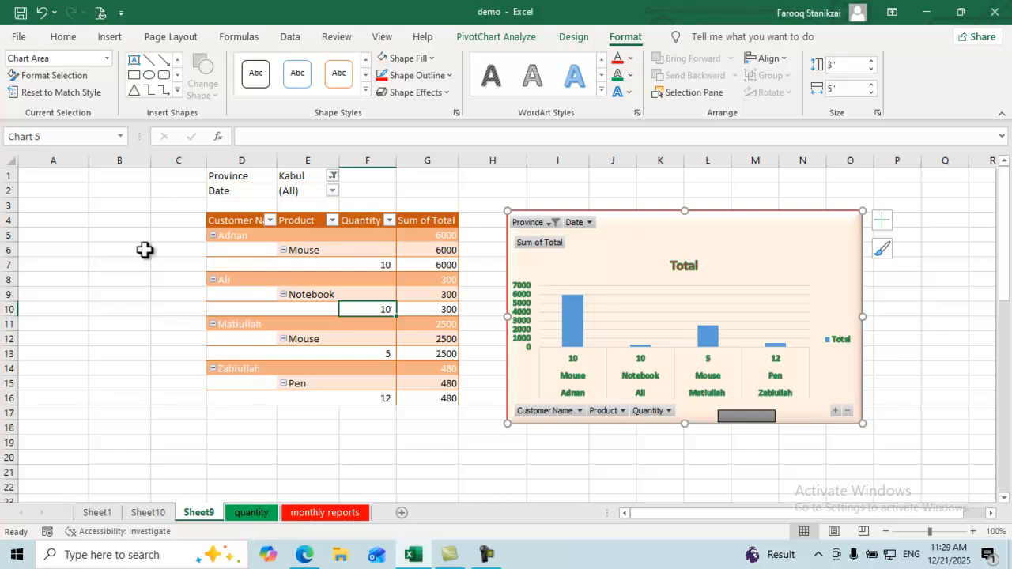
click(613, 291)
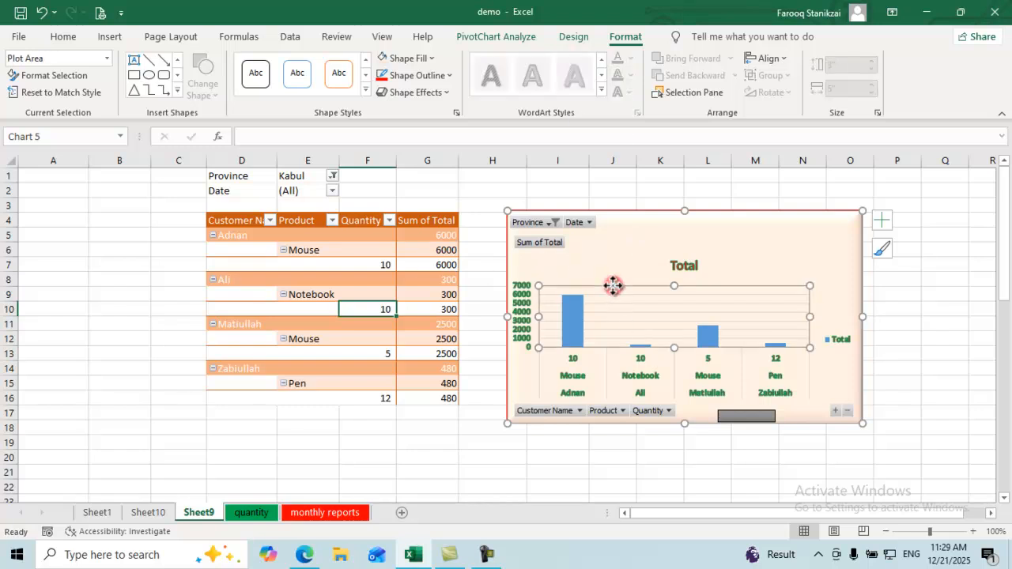
click(632, 243)
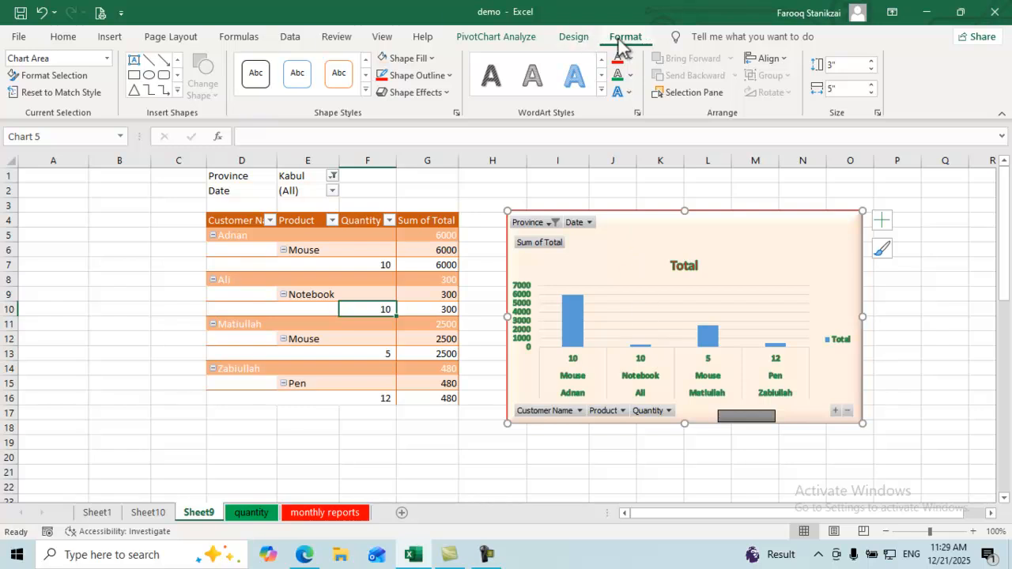
Step: Change the chart title from its default text to "Reportsr"
click(692, 260)
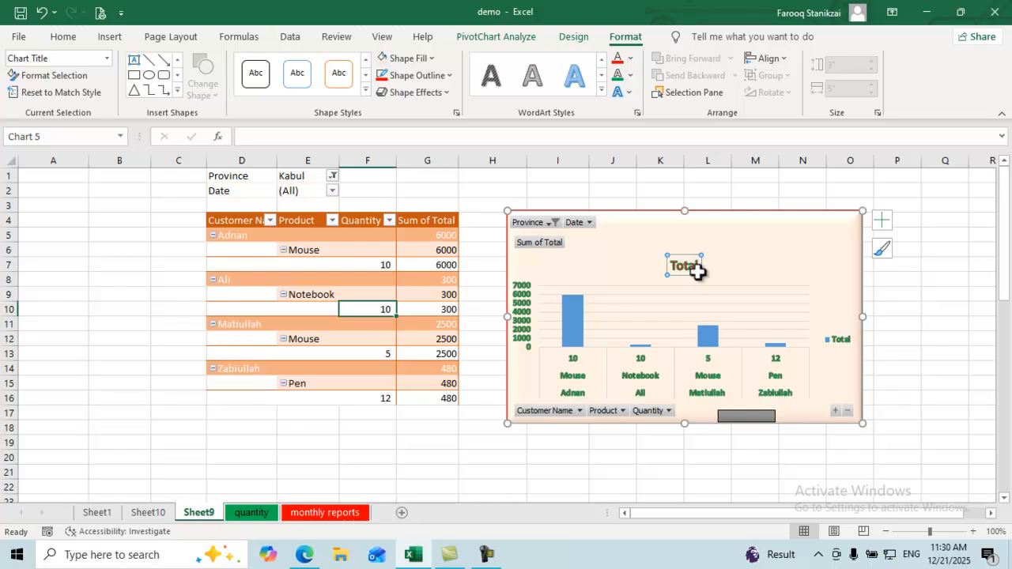
text(r)
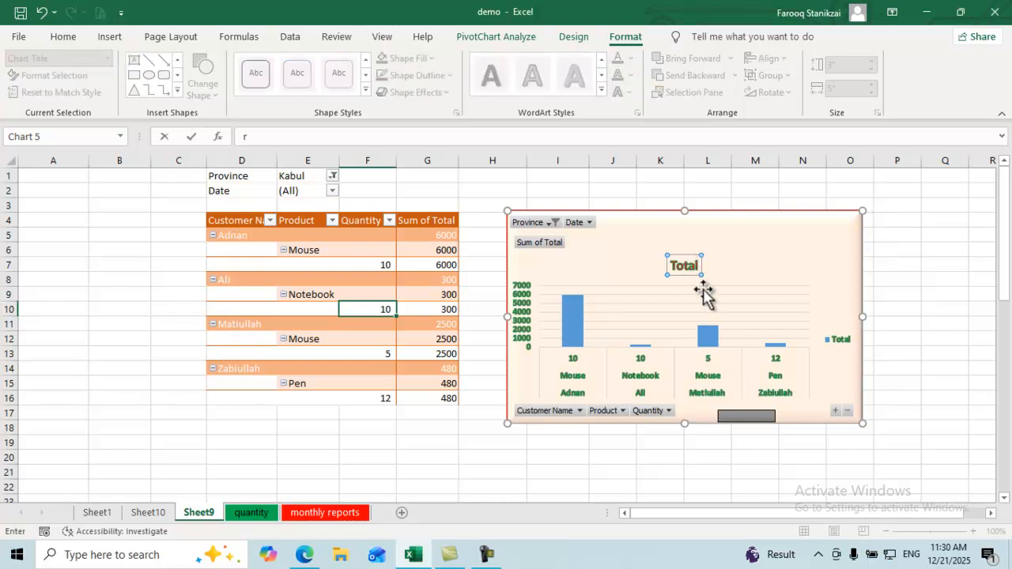
key(Return)
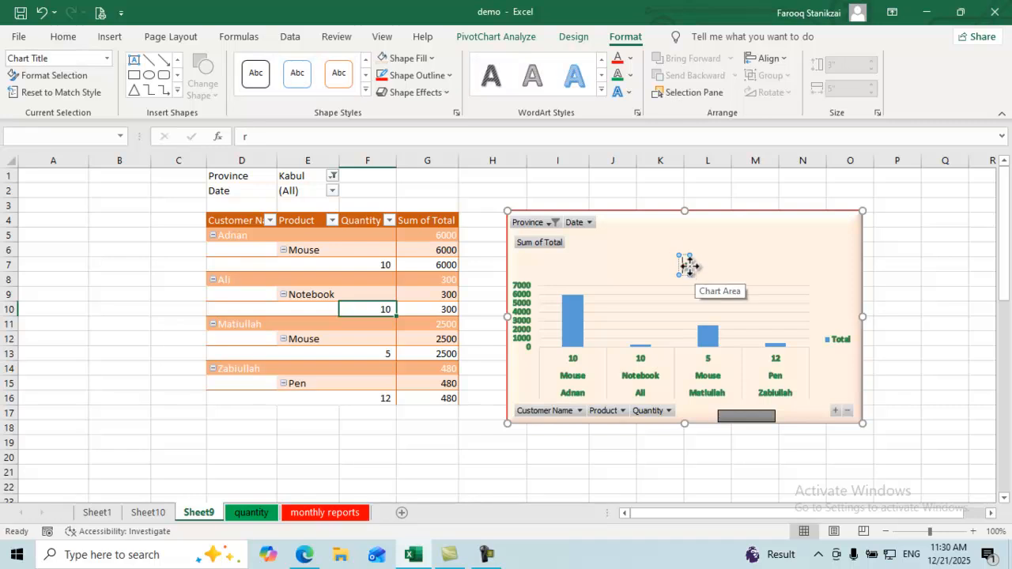
text(Reportsr)
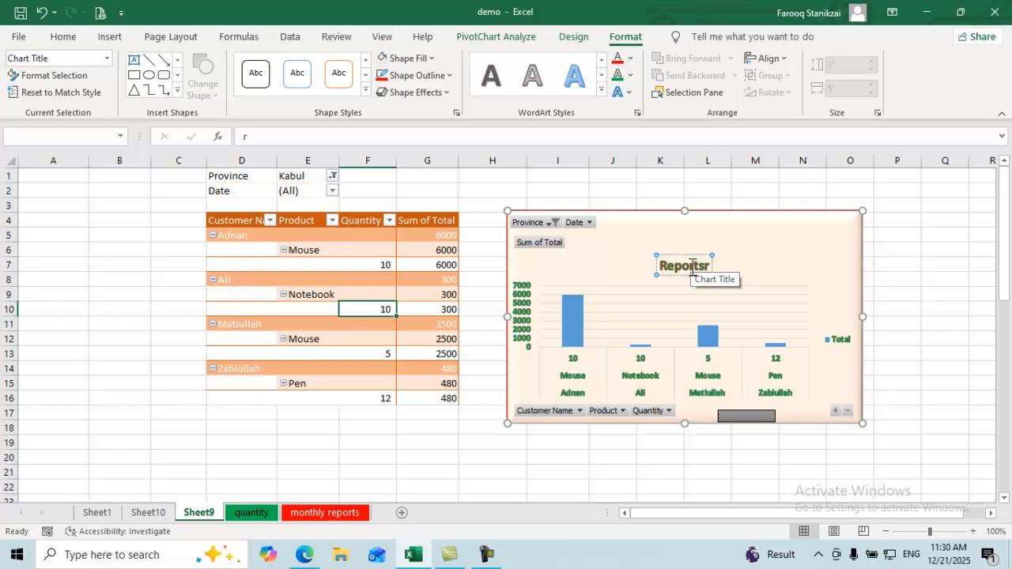
click(753, 290)
Step: Move the chart title upward, roughly level with the Sum of Total button
click(679, 267)
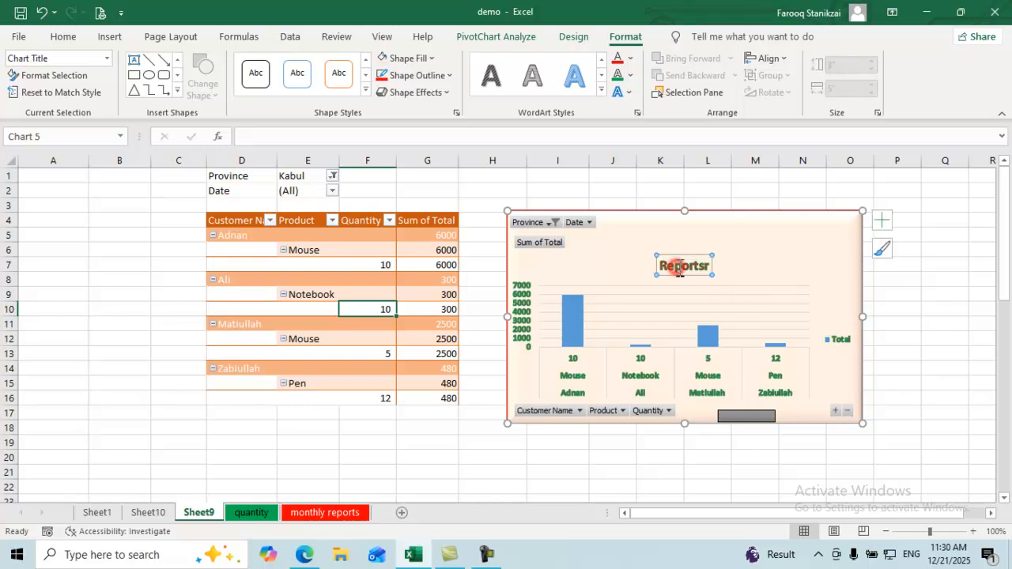
click(700, 262)
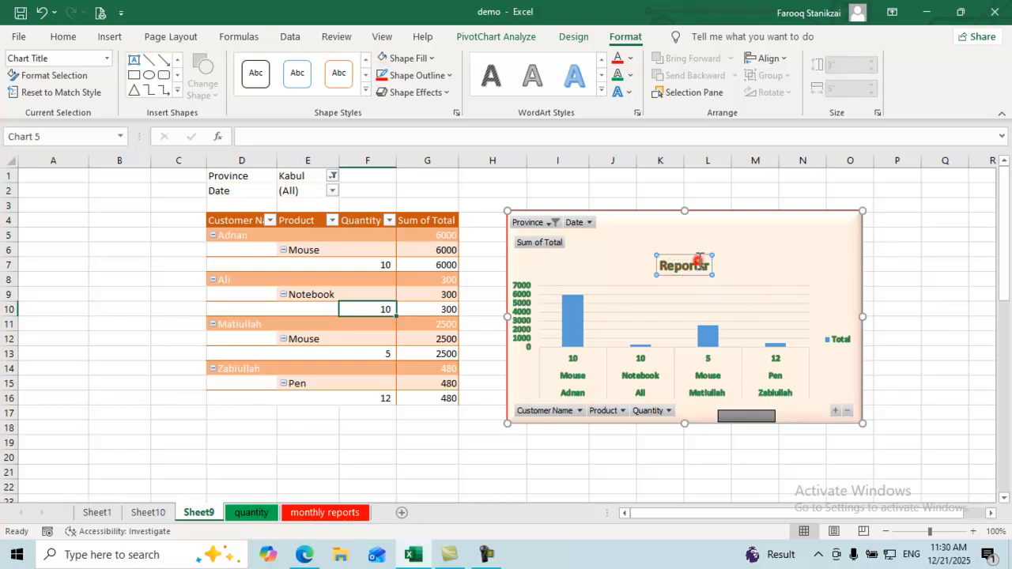
click(711, 261)
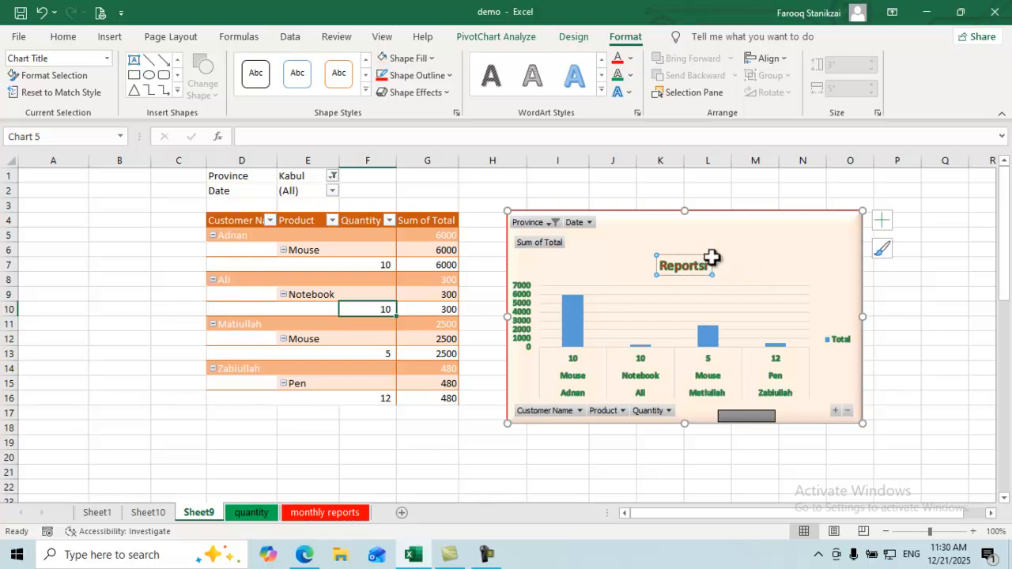
double_click(674, 266)
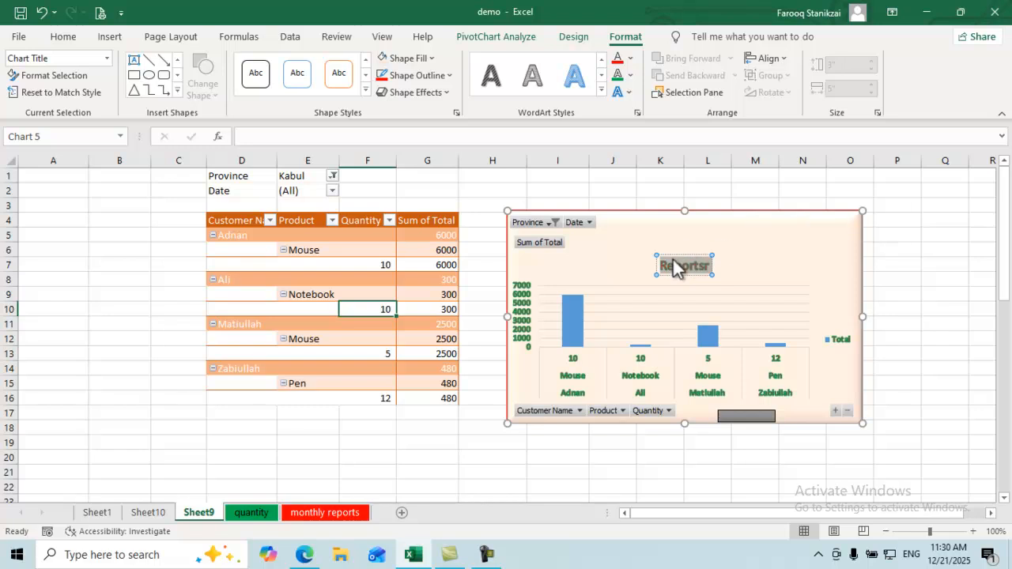
drag(674, 253, 677, 232)
click(718, 255)
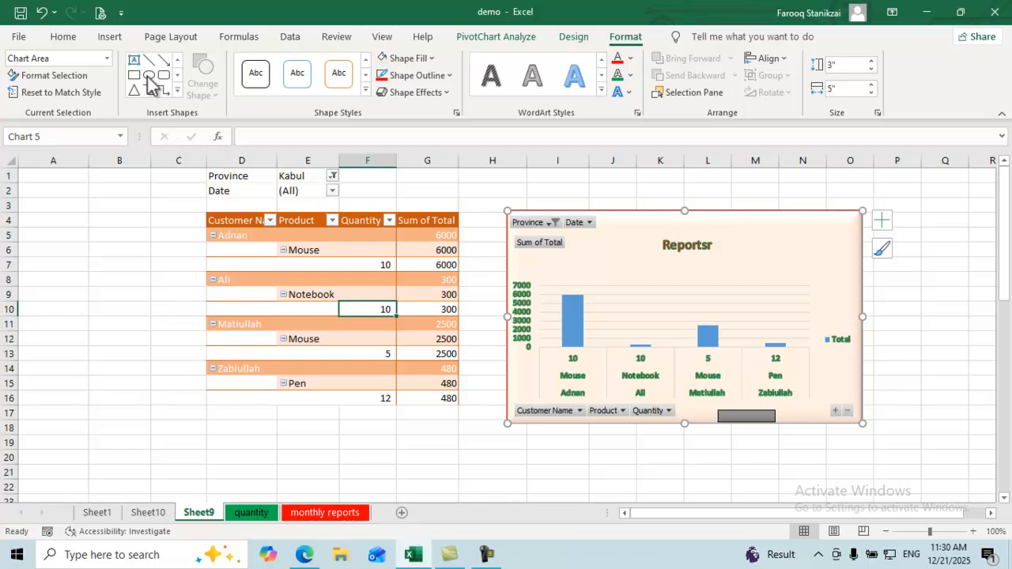
Step: Reset the chart area to match its style, then try no fill, gradient and pattern fills before settling on a solid fill
click(92, 99)
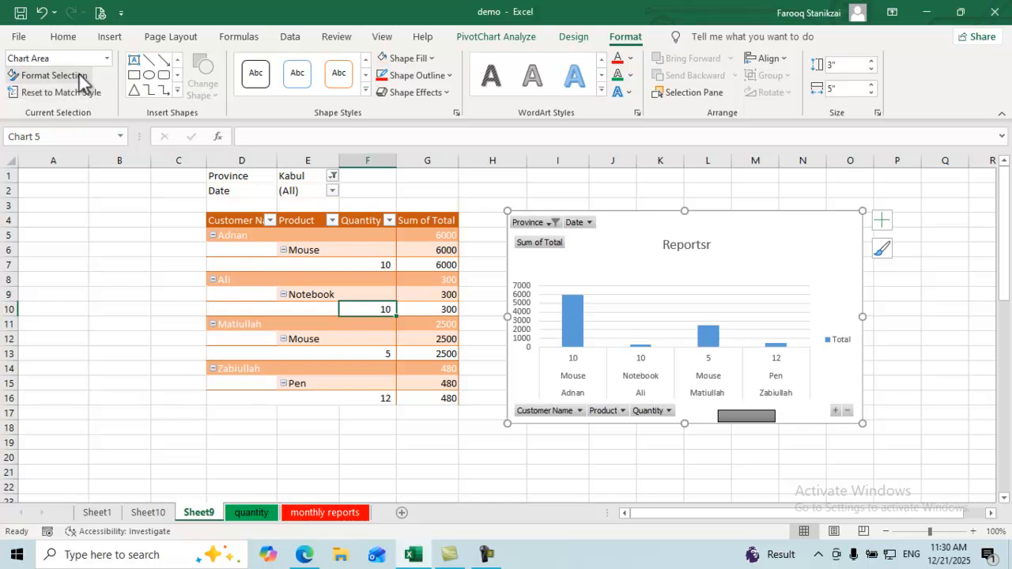
click(82, 78)
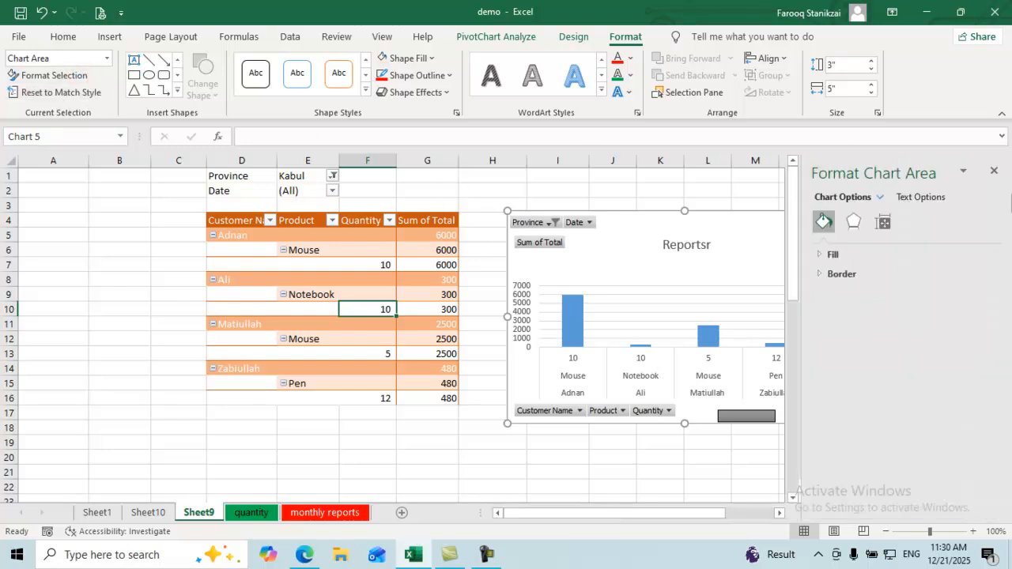
click(829, 254)
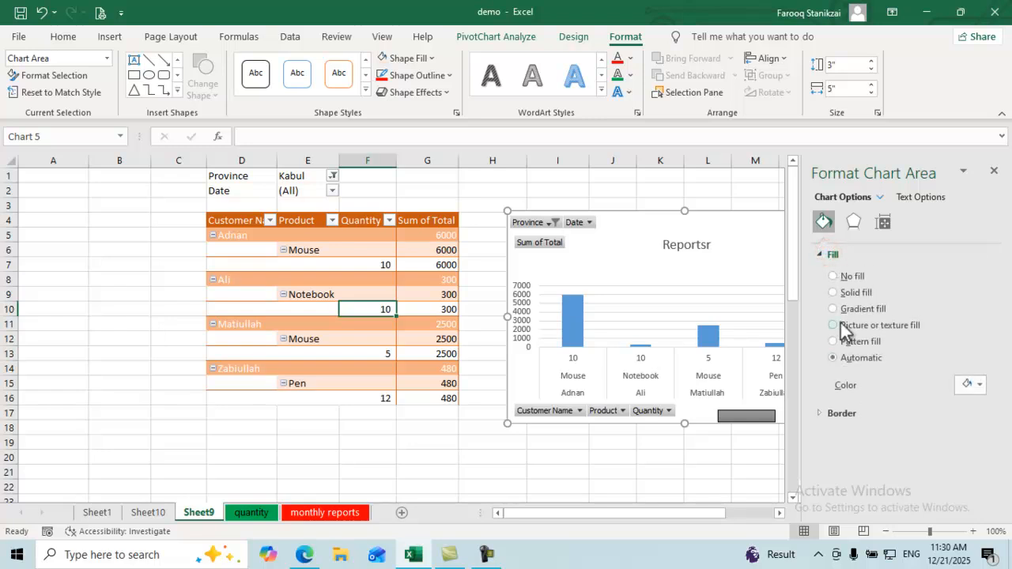
click(837, 294)
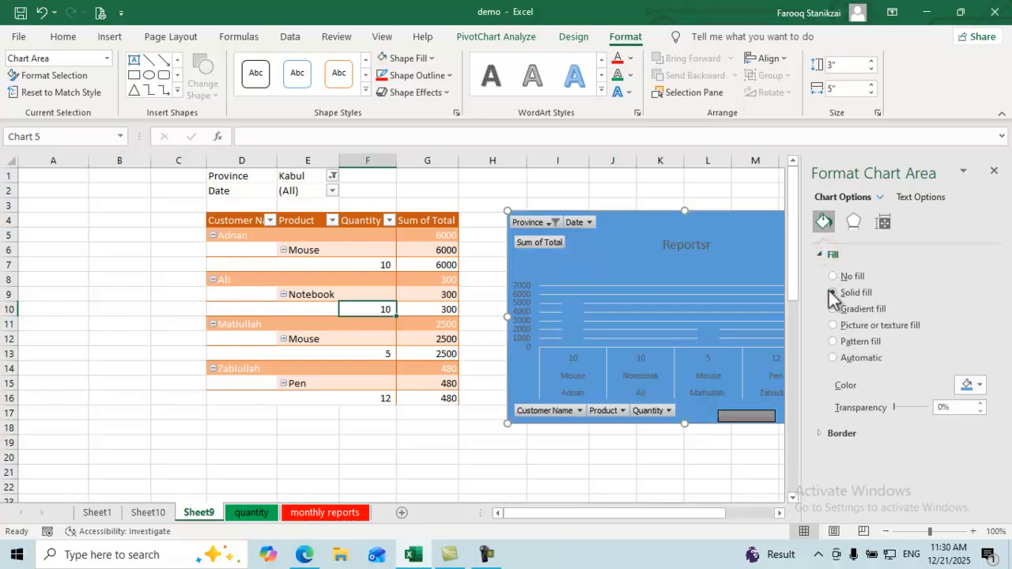
click(832, 277)
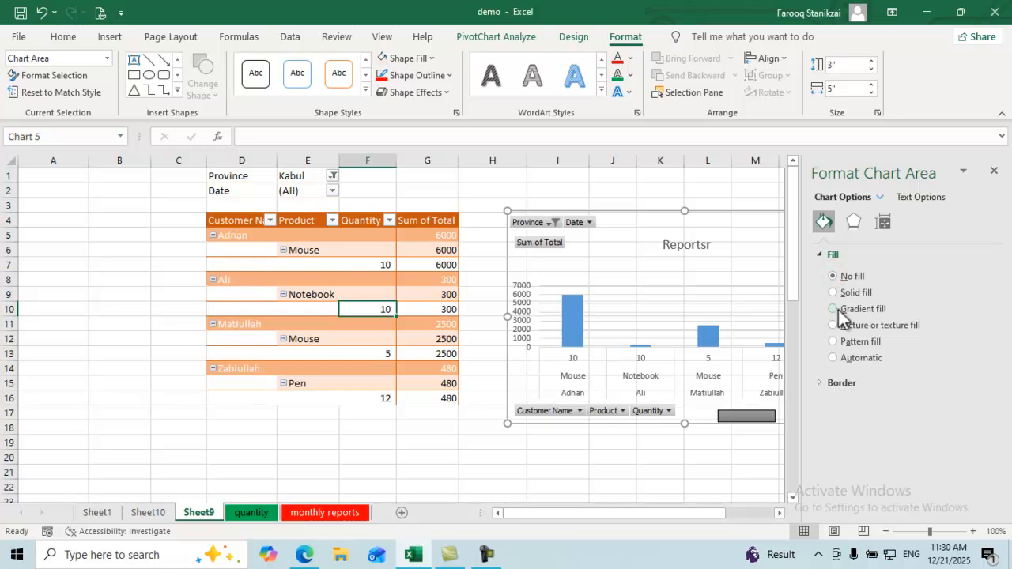
click(834, 309)
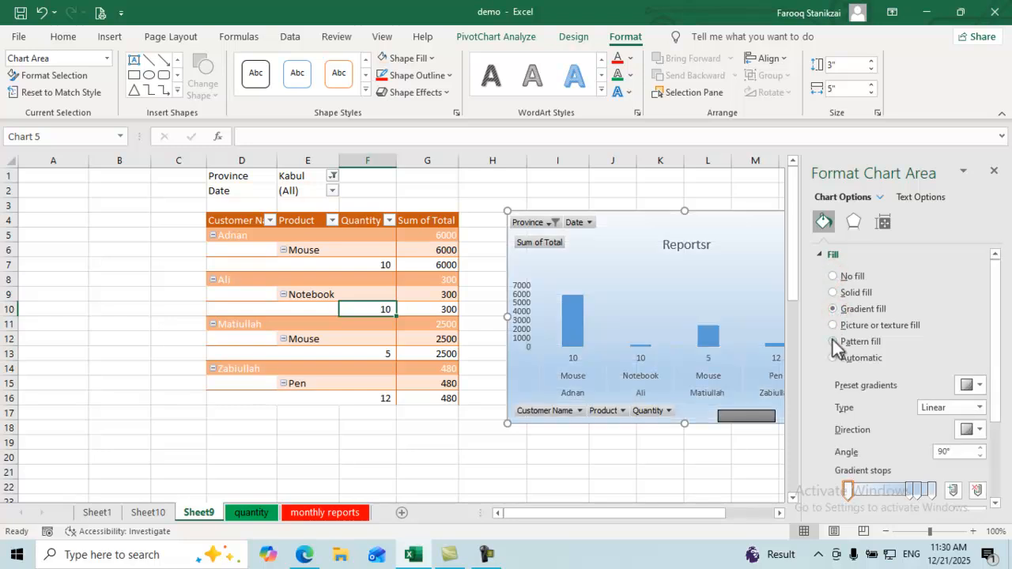
click(833, 341)
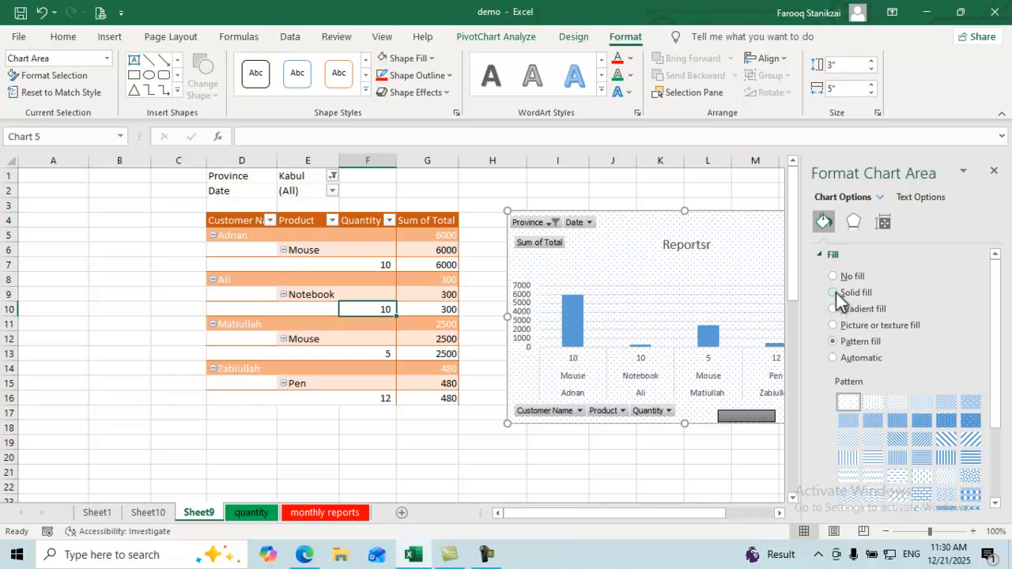
click(835, 293)
Step: Add a glow to the chart area with a size of 81 pt and 32% transparency
click(853, 222)
click(840, 274)
mouse_move(890, 343)
mouse_down()
mouse_move(910, 343)
mouse_move(910, 357)
mouse_move(896, 361)
mouse_up()
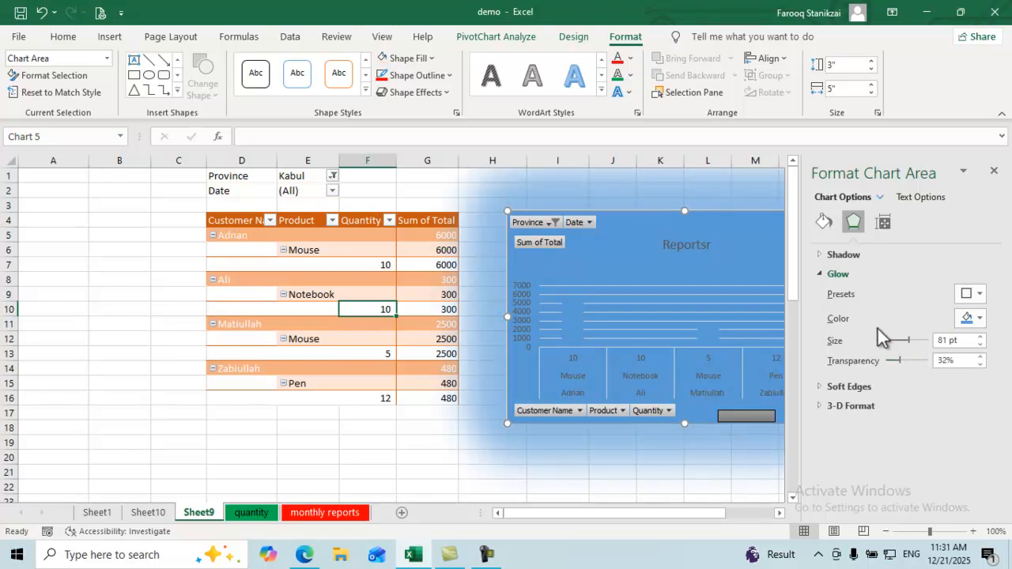
Step: Set the chart area's height to 3.5"
click(881, 222)
click(843, 259)
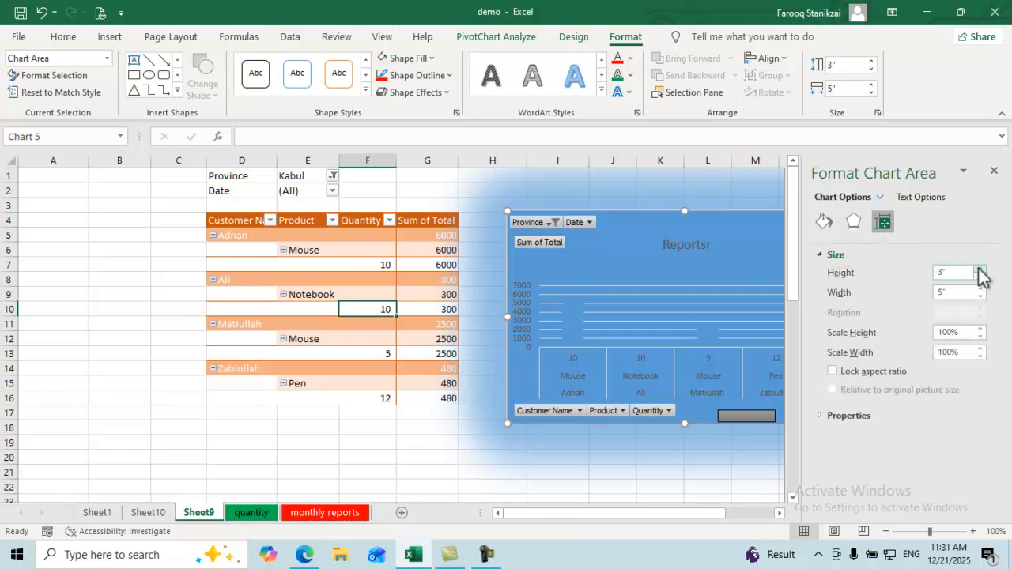
click(981, 269)
click(981, 270)
click(980, 270)
click(981, 270)
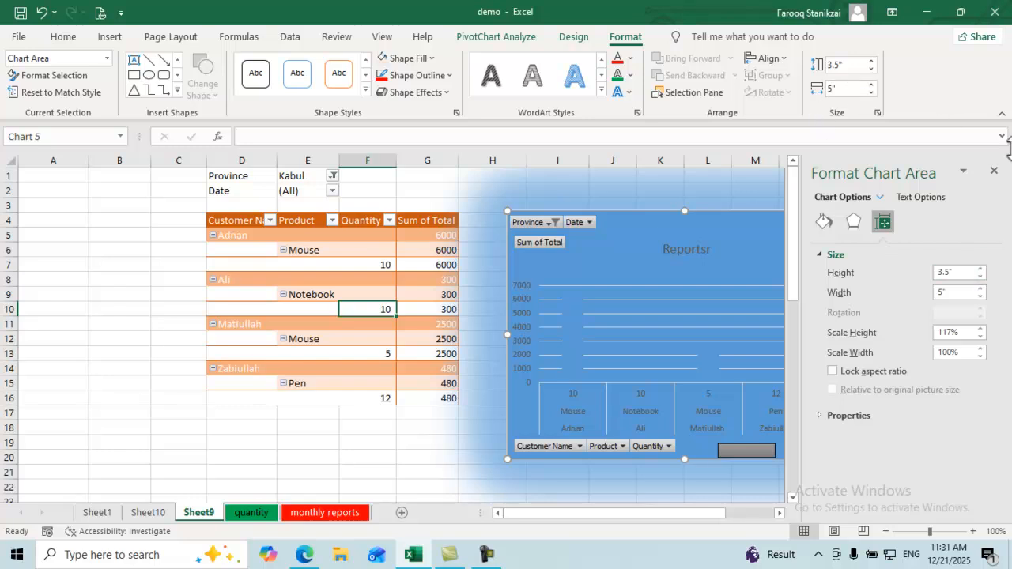
click(614, 270)
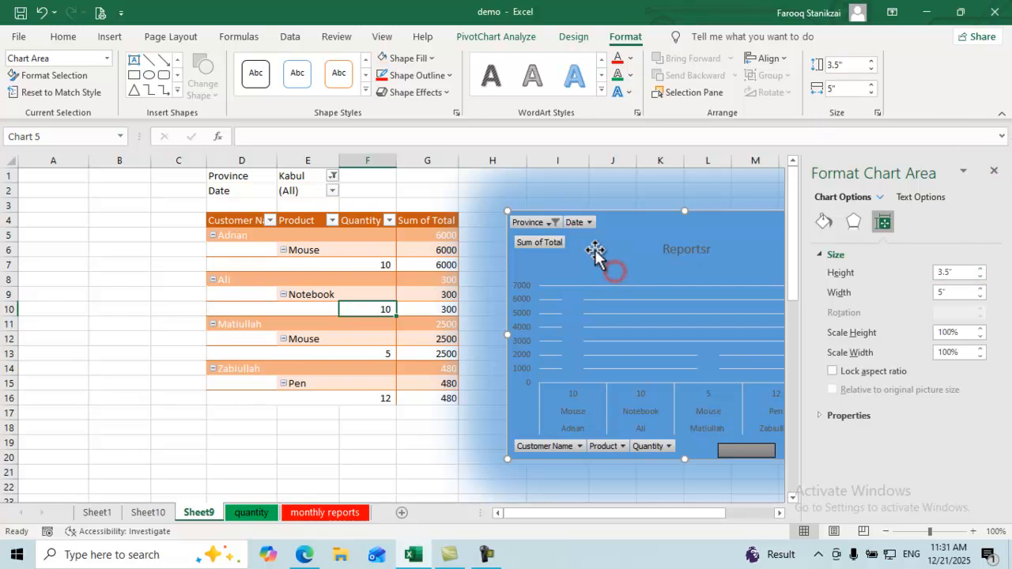
Step: Close the formatting pane and apply the first Colorful palette to the chart with its column series selected
click(665, 282)
click(583, 37)
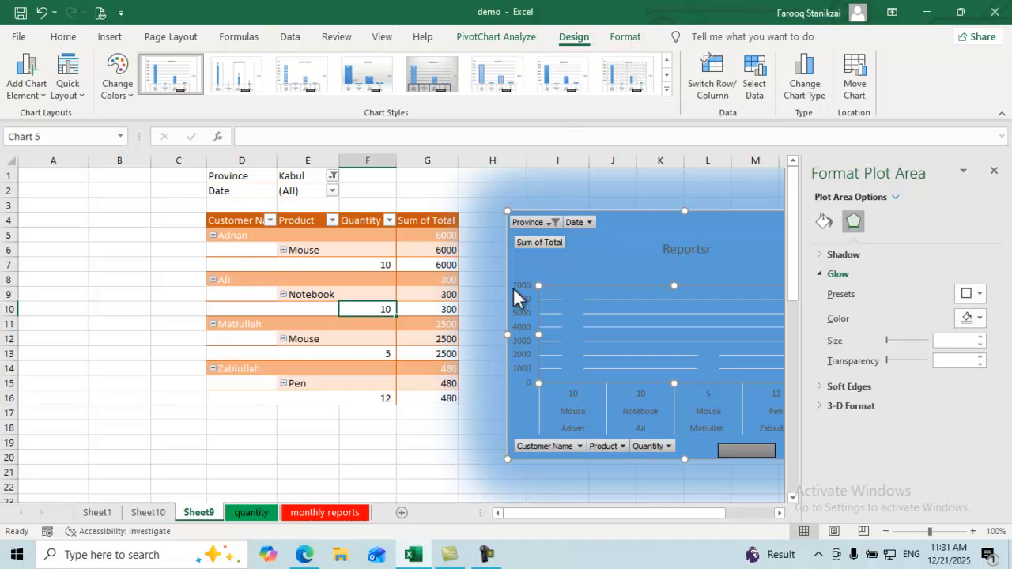
click(581, 348)
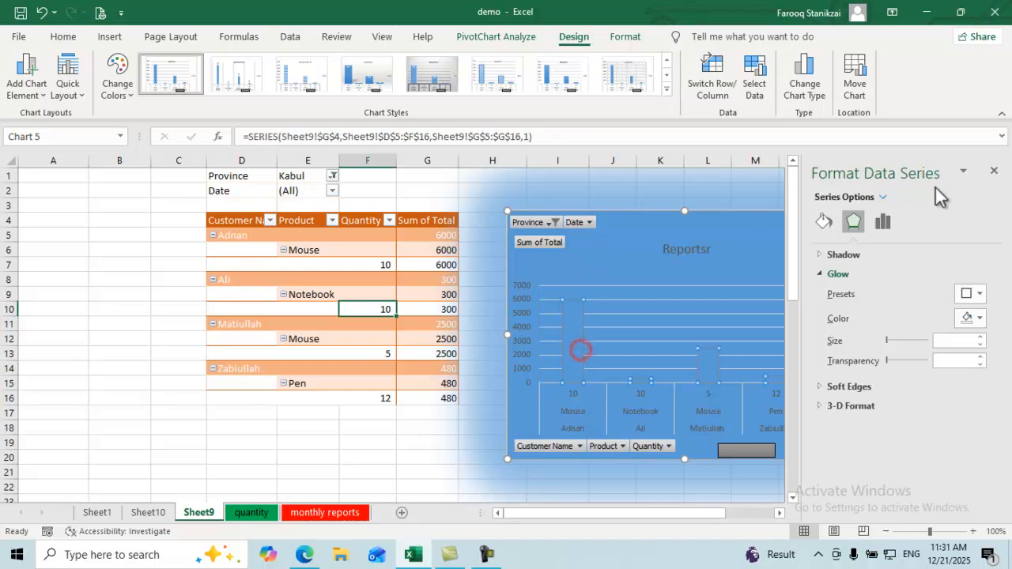
click(995, 171)
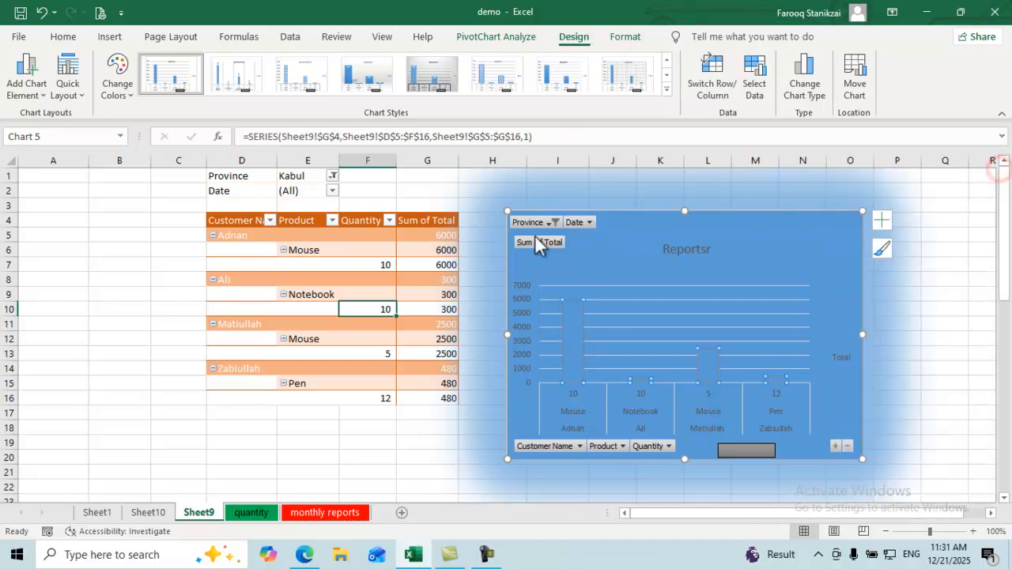
click(126, 91)
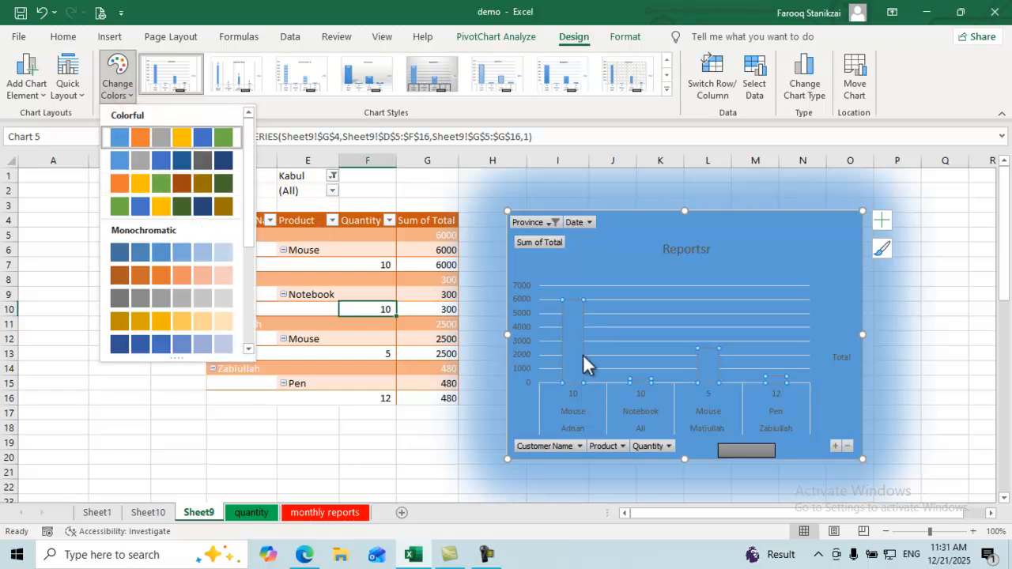
click(669, 332)
click(125, 94)
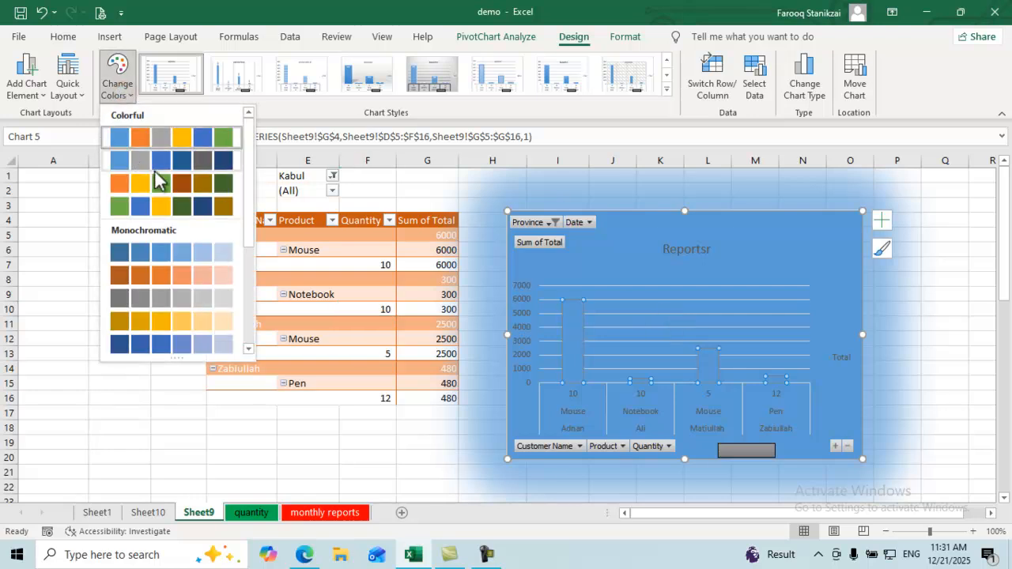
click(181, 139)
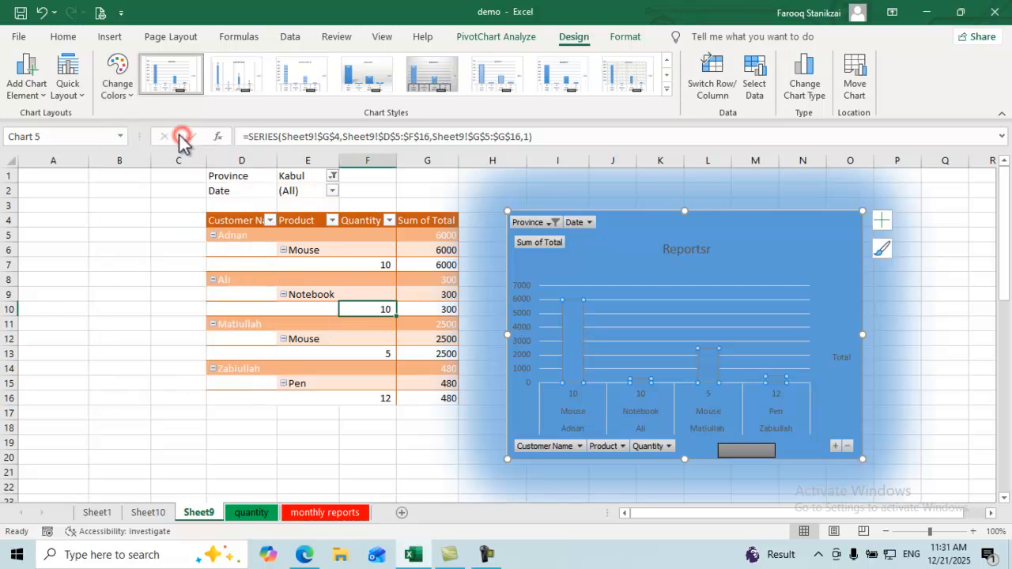
Step: Reselect the chart's columns and try applying the first Colorful palette again
click(587, 319)
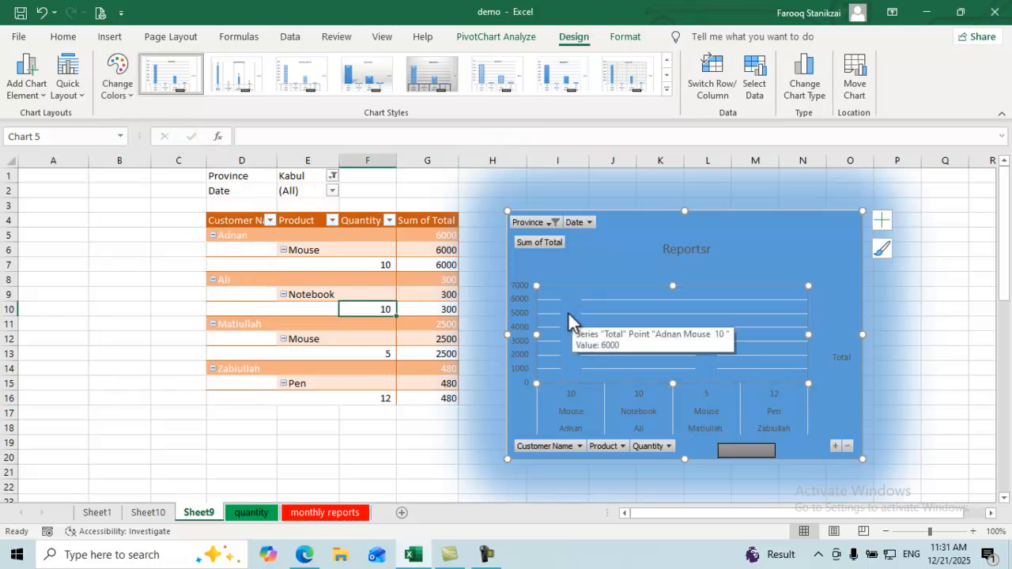
click(568, 312)
click(122, 94)
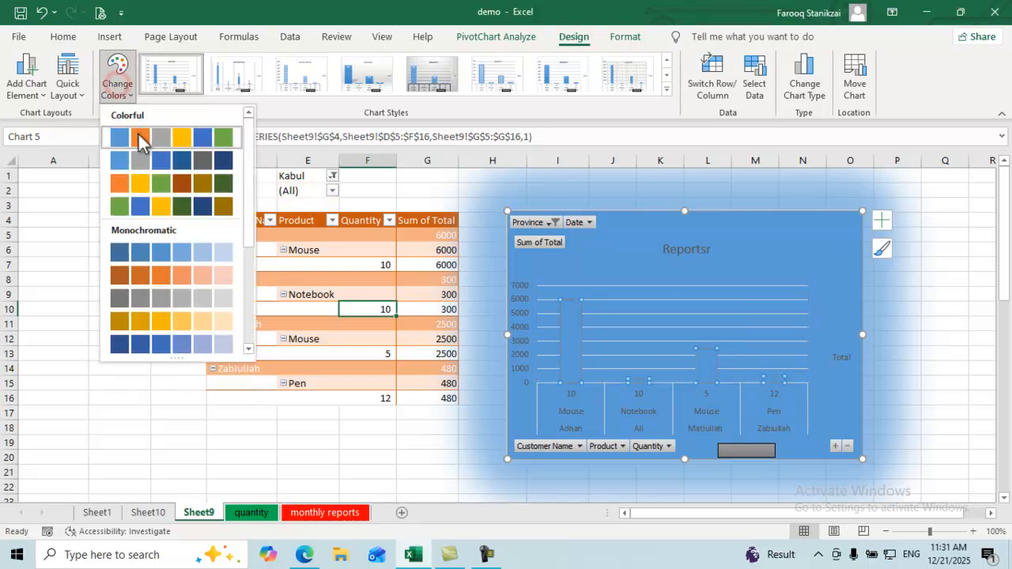
click(136, 136)
click(124, 95)
click(184, 139)
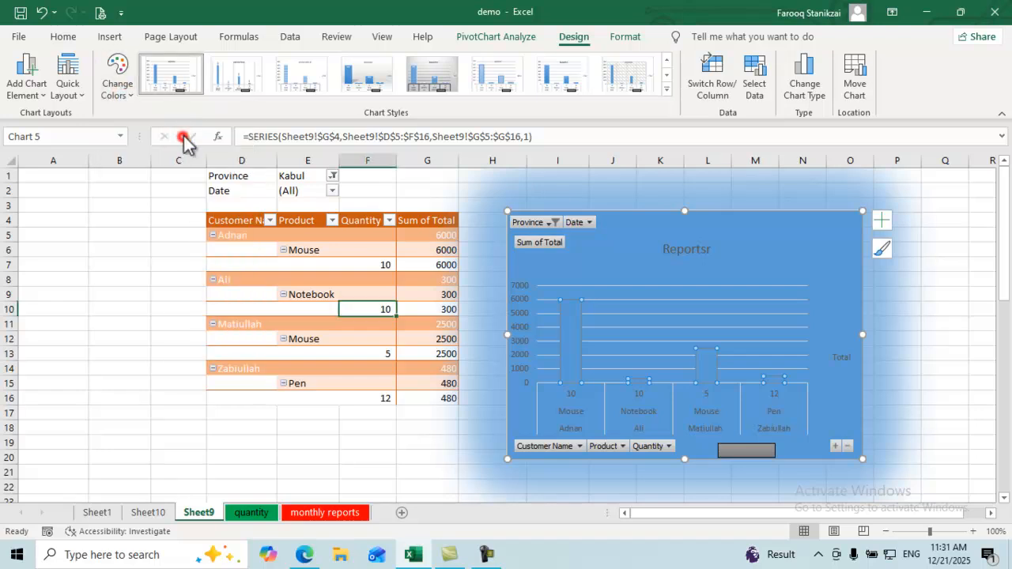
click(572, 316)
click(583, 264)
click(625, 325)
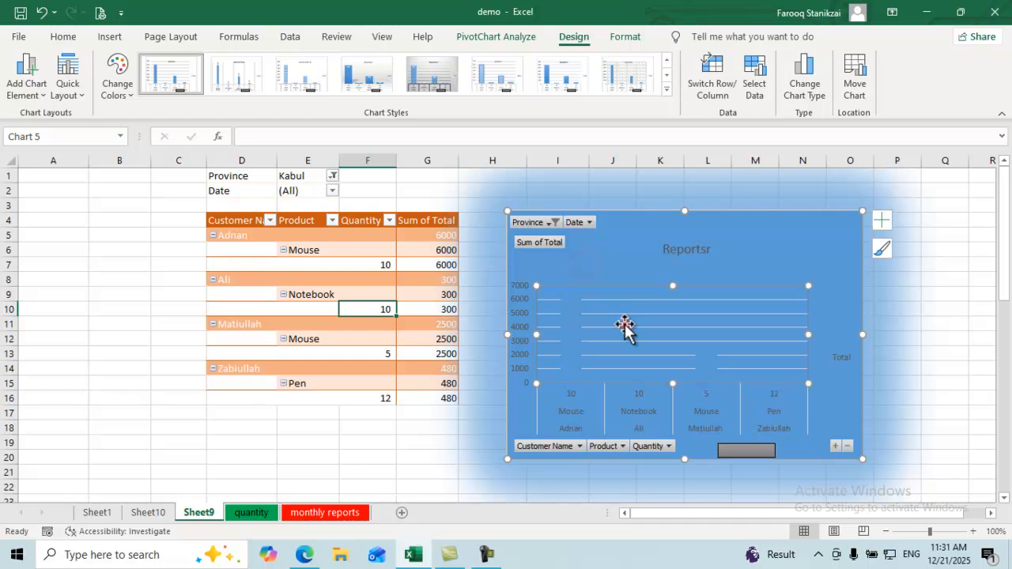
Step: Reapply the first Colorful palette to the chart, and apply the second chart style in the gallery with the column series selected
click(127, 93)
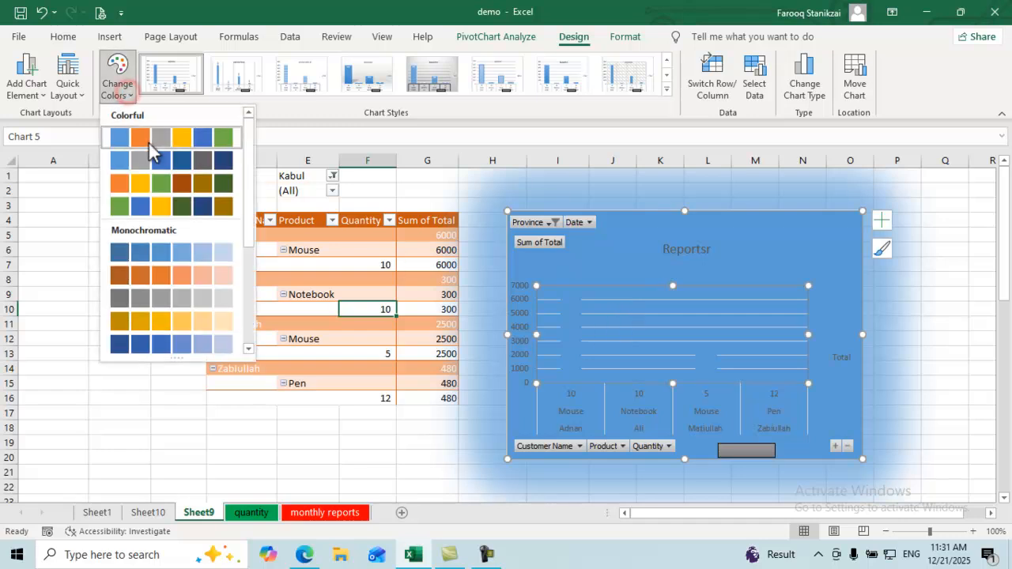
click(183, 139)
click(579, 318)
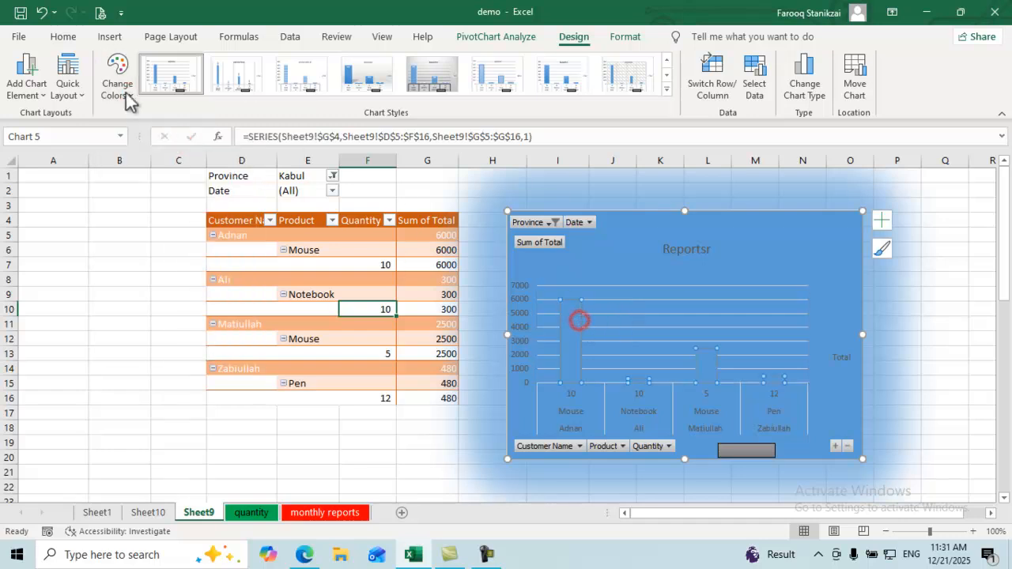
click(73, 93)
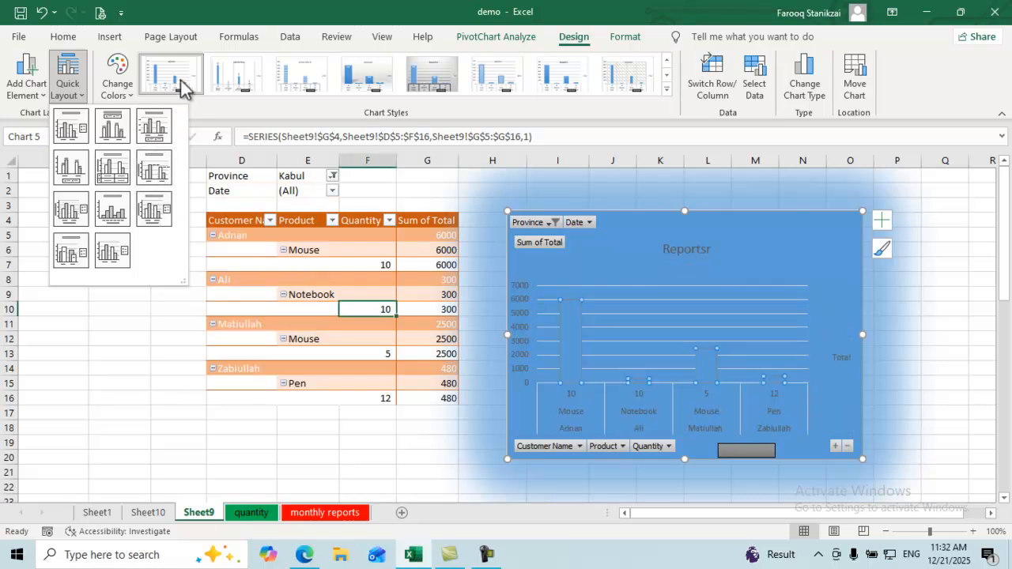
click(261, 79)
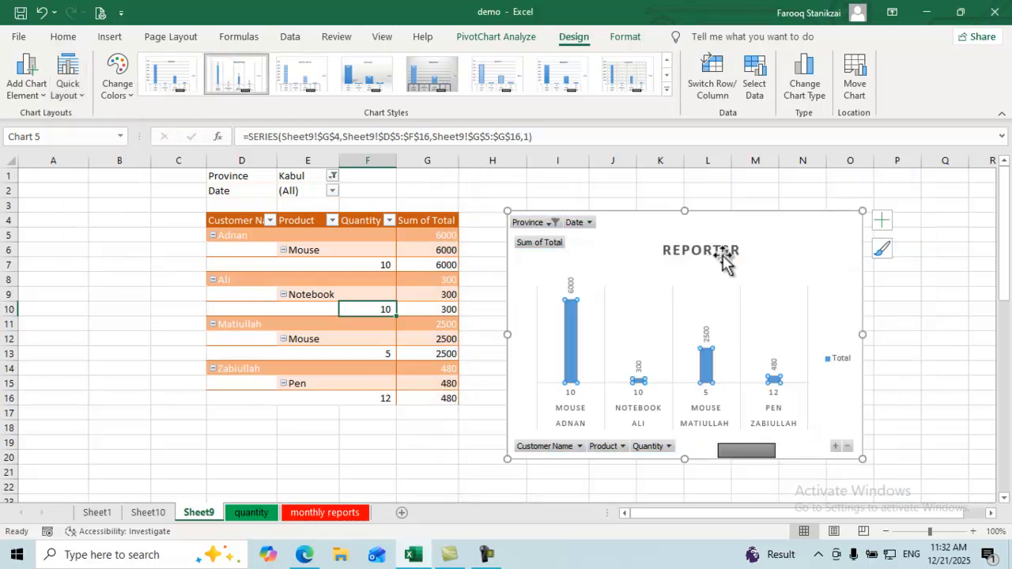
Step: Review the quick layouts and the chart element options for axes, axis titles, chart title and data table
click(70, 101)
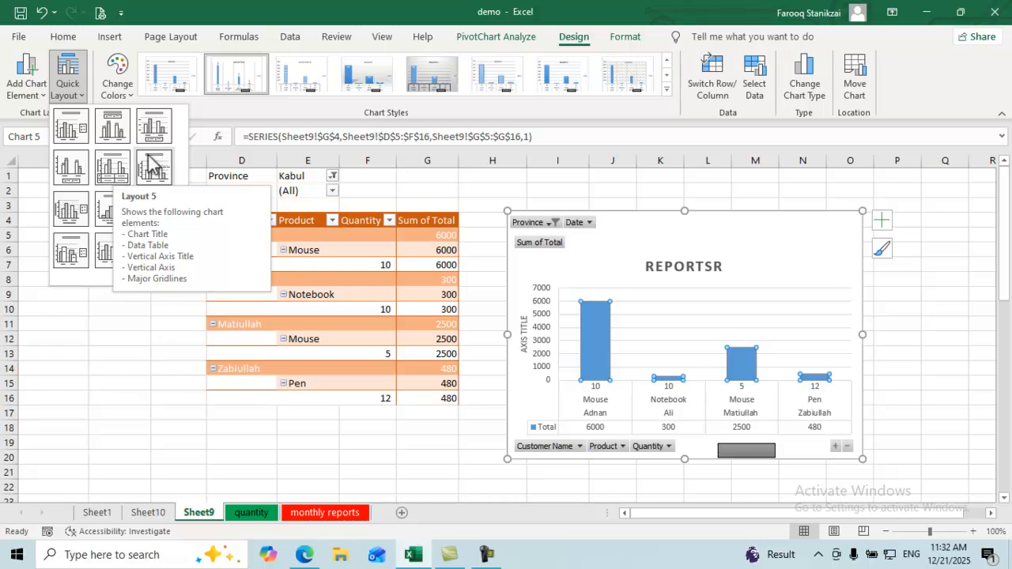
click(29, 87)
mouse_move(47, 117)
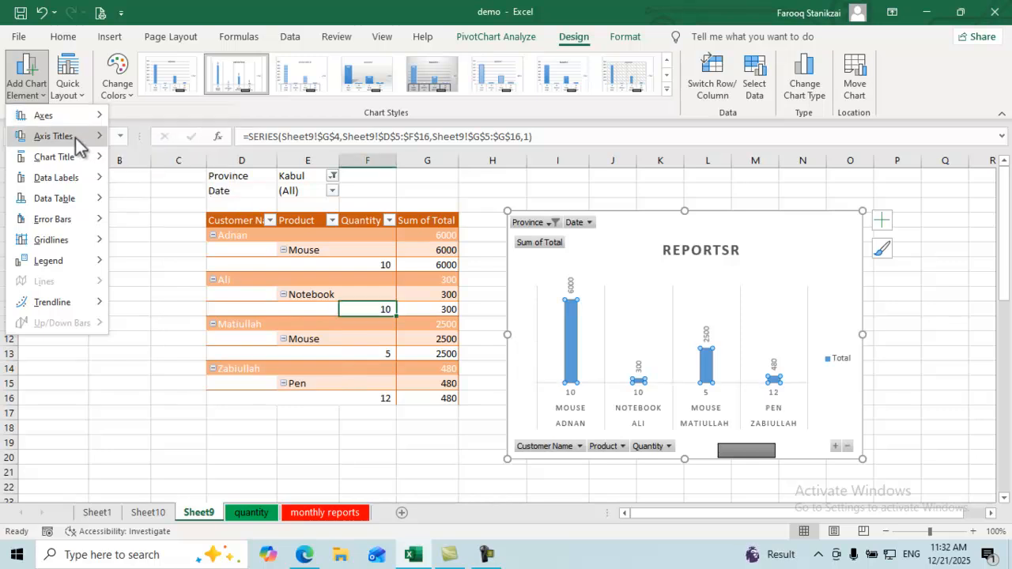
mouse_move(79, 139)
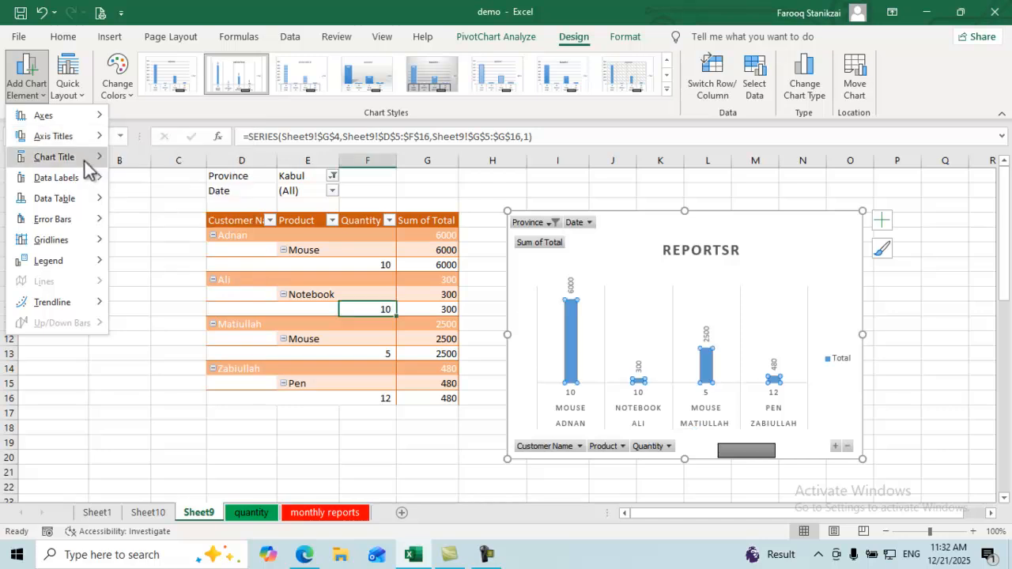
mouse_move(103, 162)
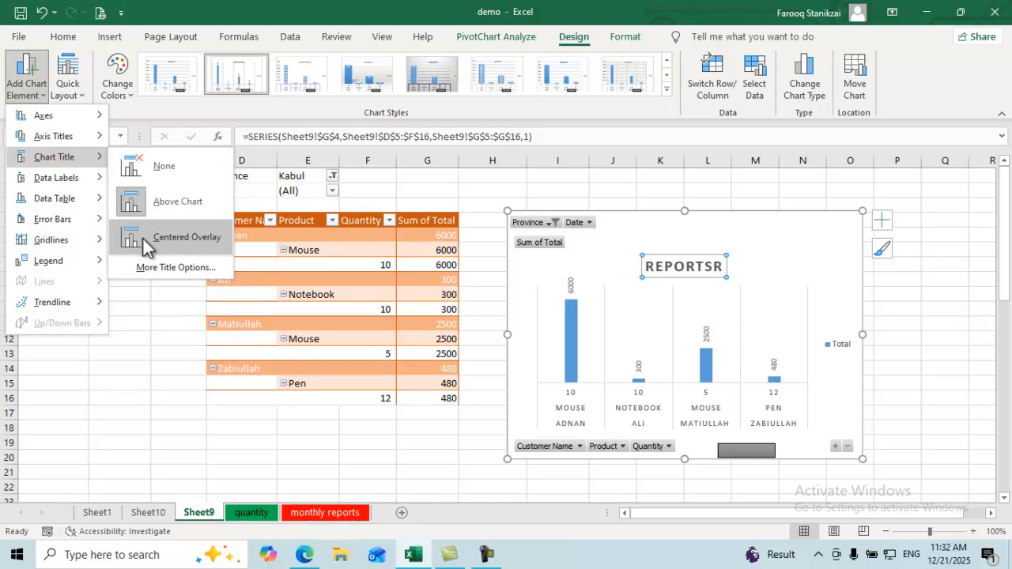
mouse_move(56, 198)
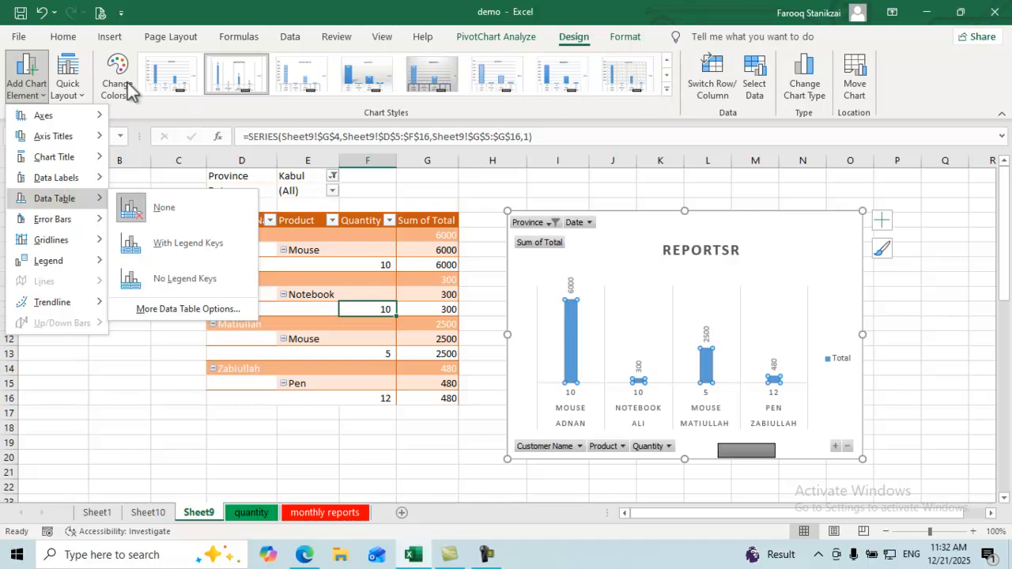
Step: Select the chart's first column and recolor the chart with the third Colorful palette
click(129, 88)
click(140, 135)
click(566, 316)
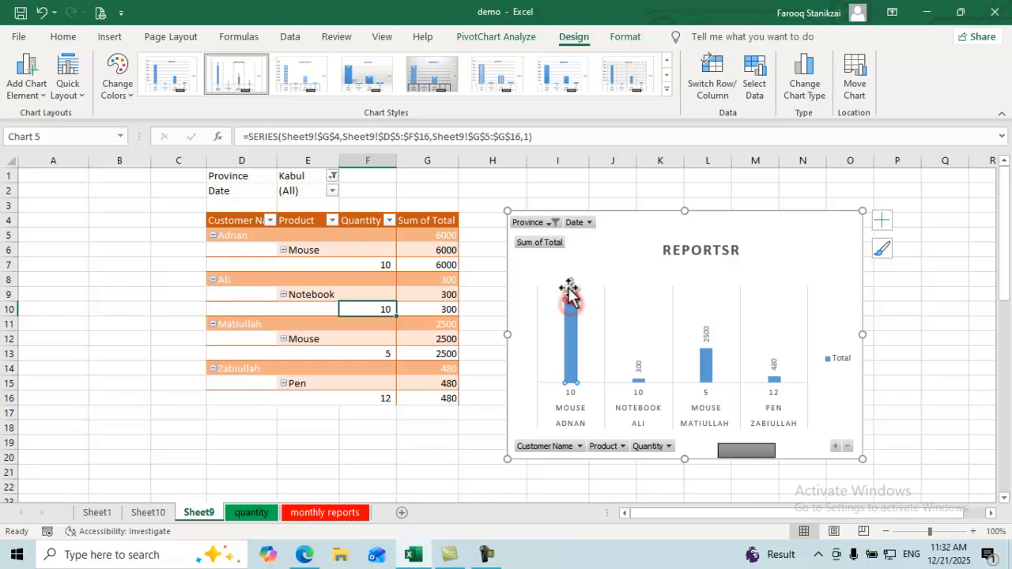
click(117, 83)
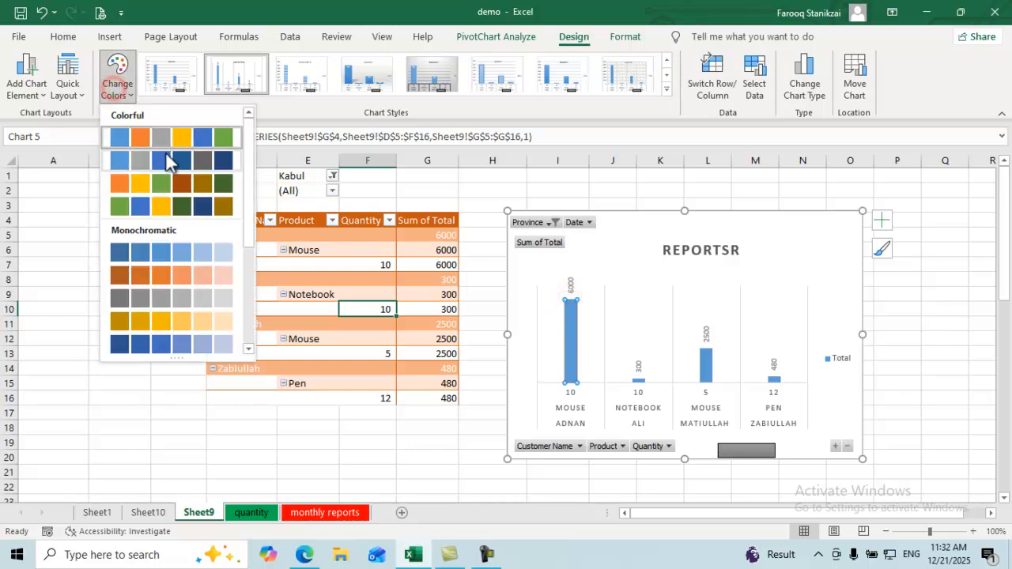
click(140, 184)
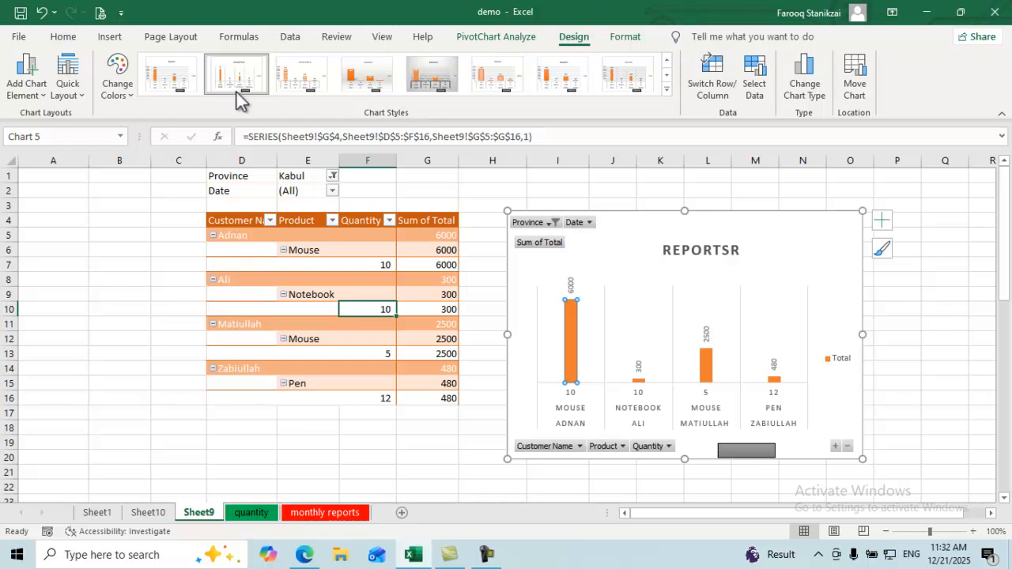
Step: Apply the dark chart style with outlined columns and check the chart's data source settings
click(666, 89)
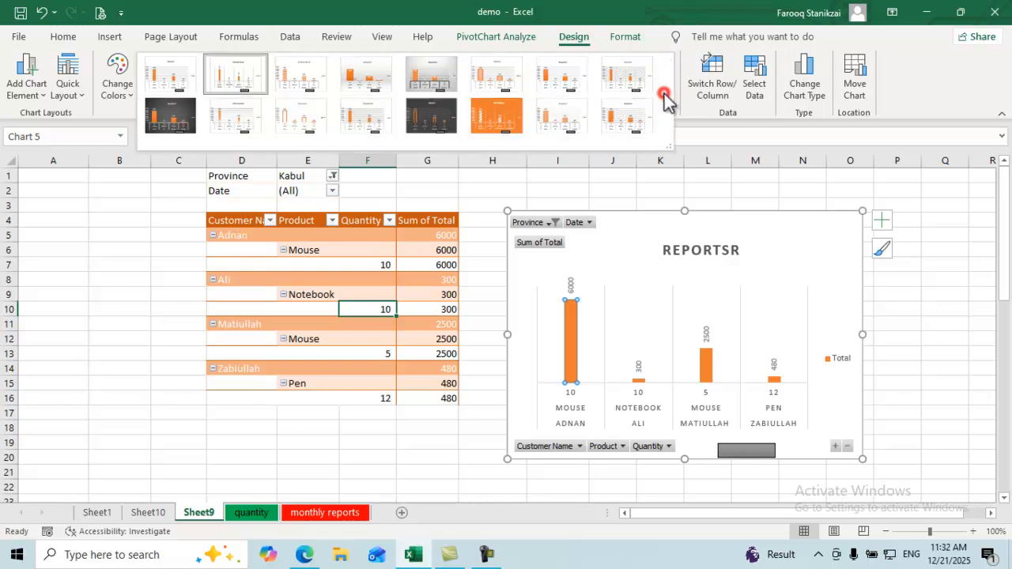
click(433, 119)
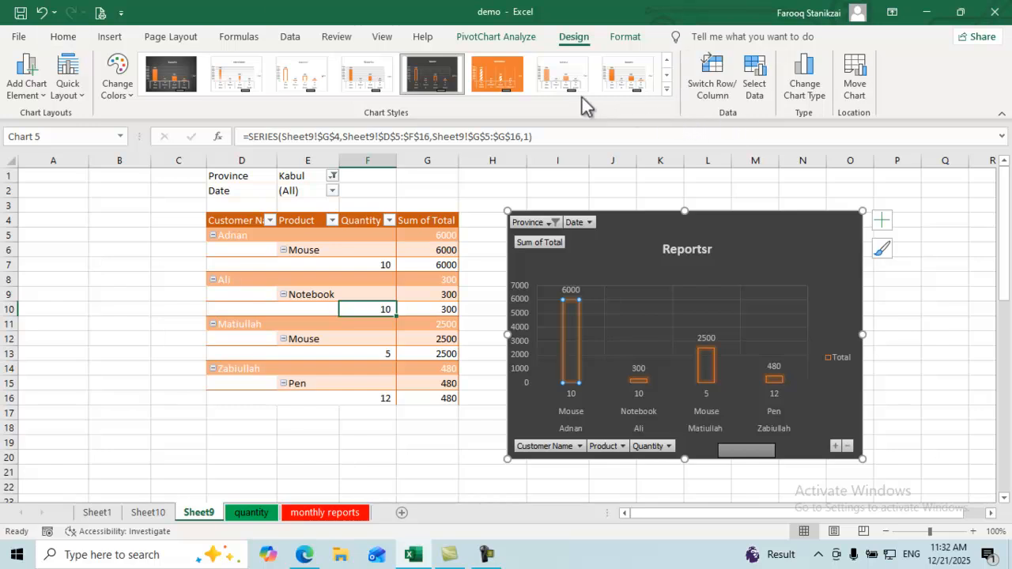
click(758, 89)
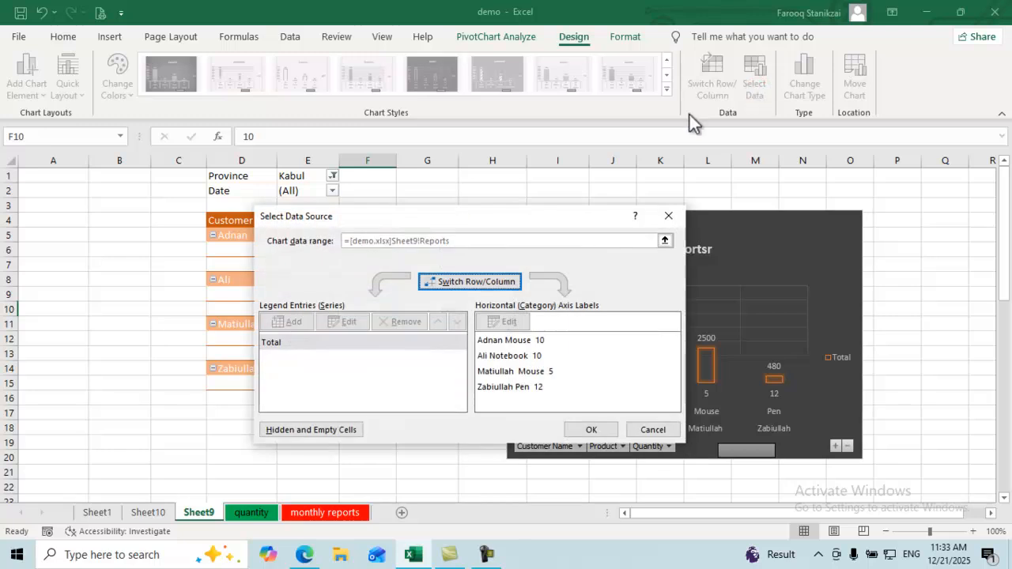
click(669, 216)
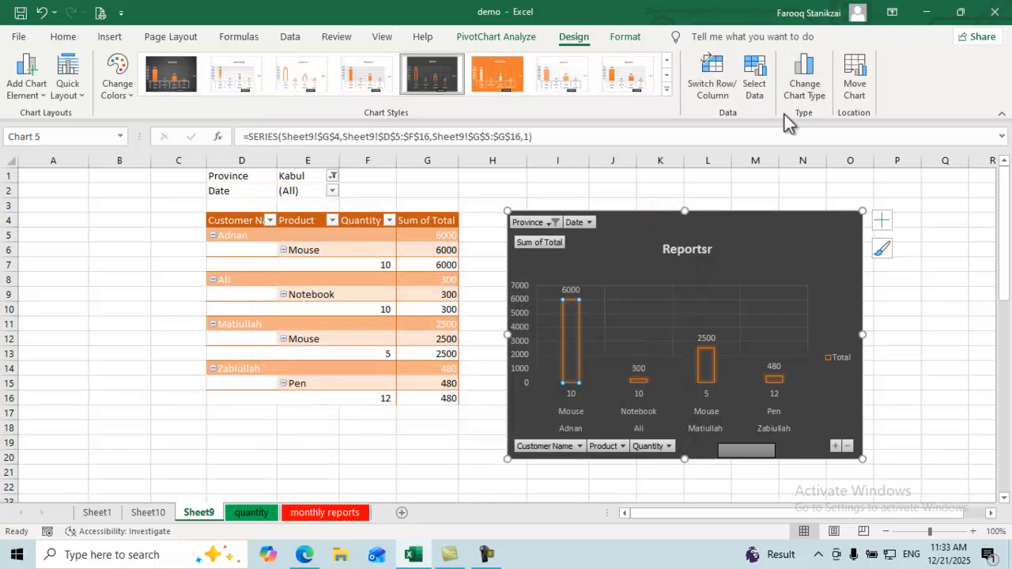
Step: Look through the column and line chart types and change the chart to a standard Pie
click(805, 91)
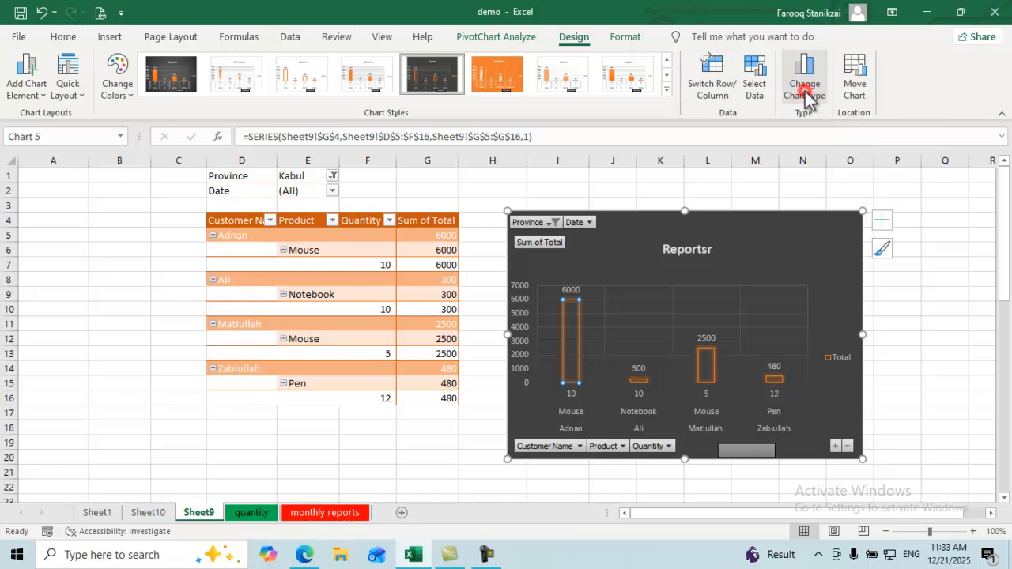
click(324, 126)
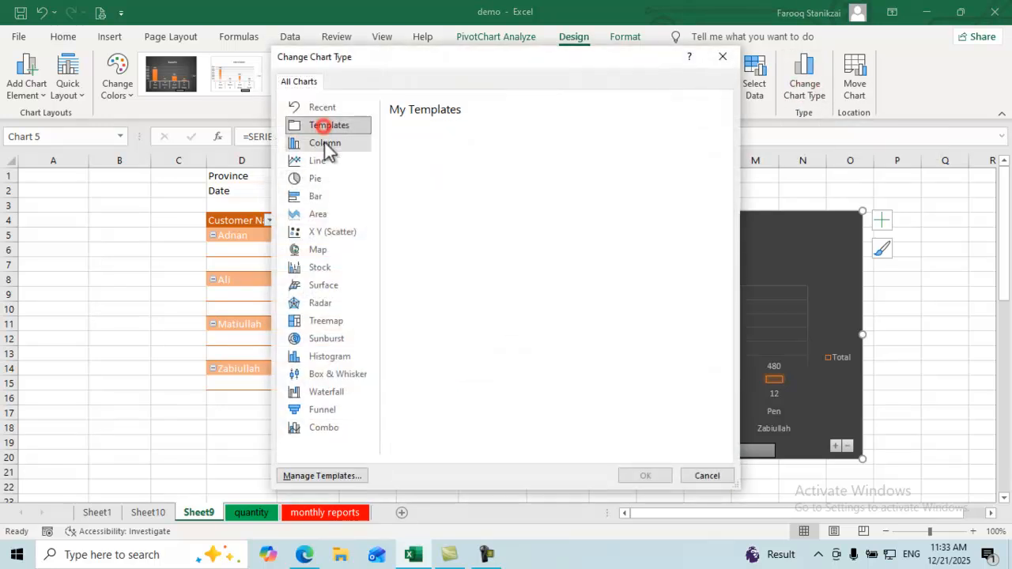
click(322, 145)
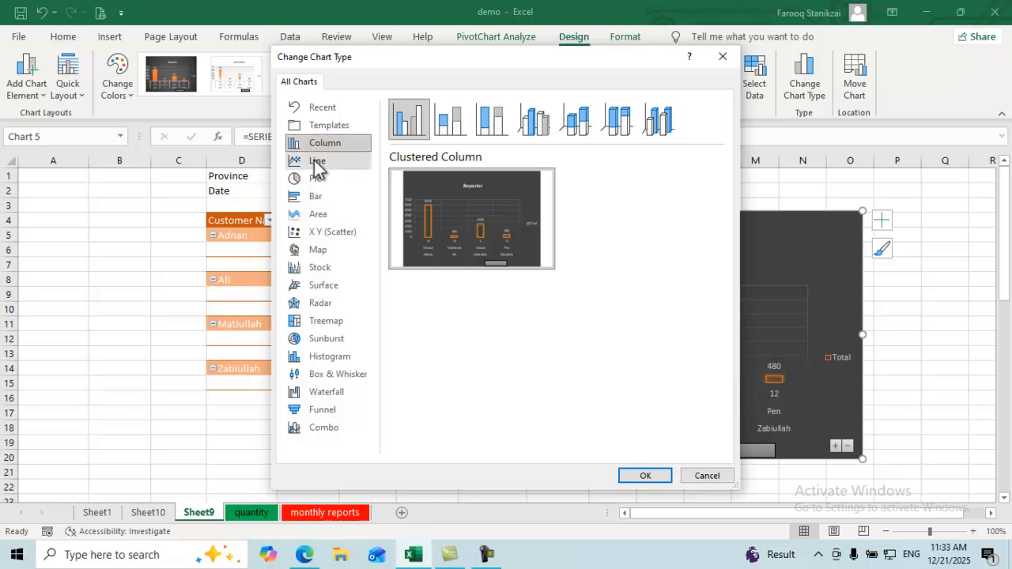
click(316, 165)
click(329, 126)
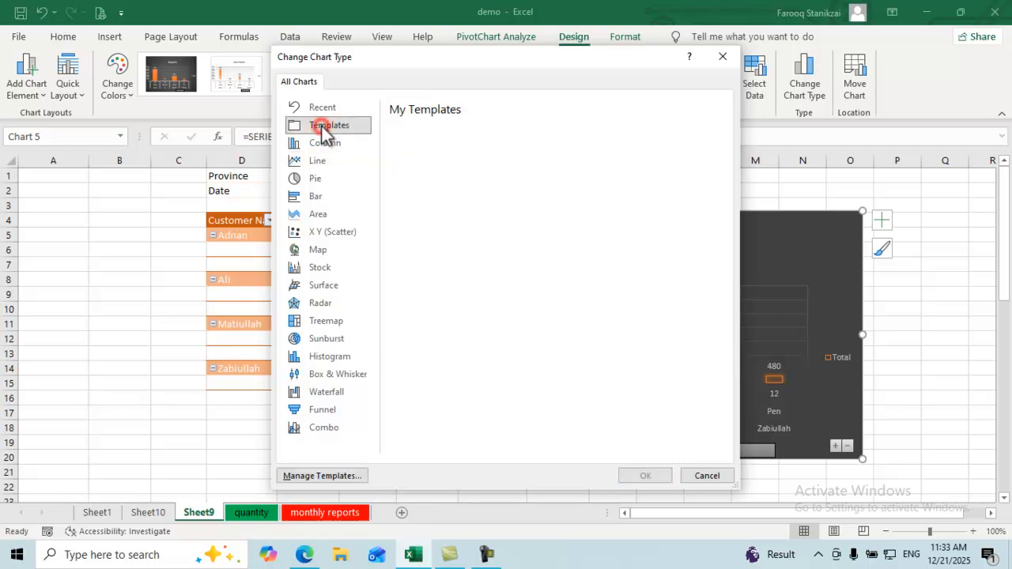
click(323, 109)
click(313, 161)
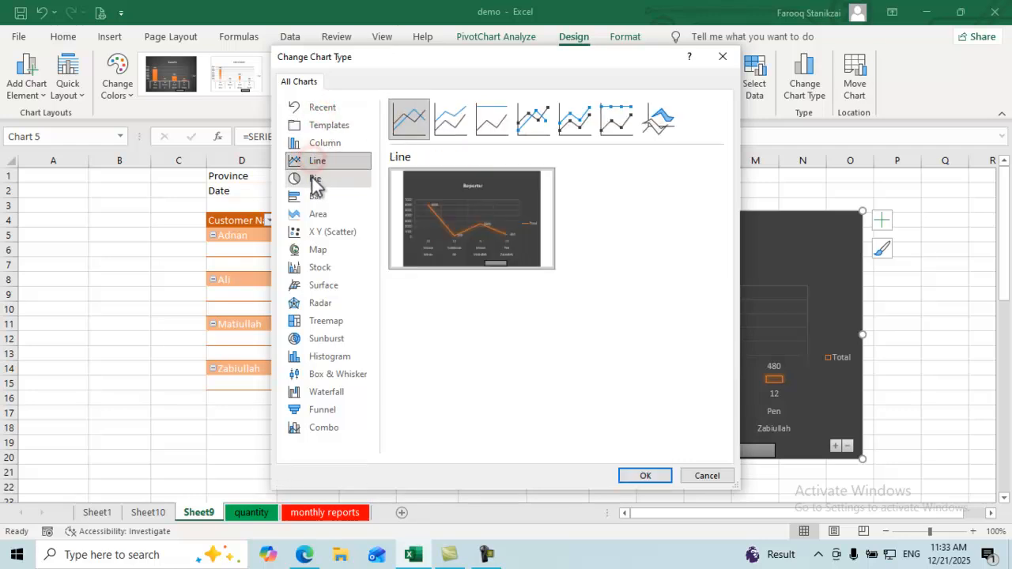
click(315, 180)
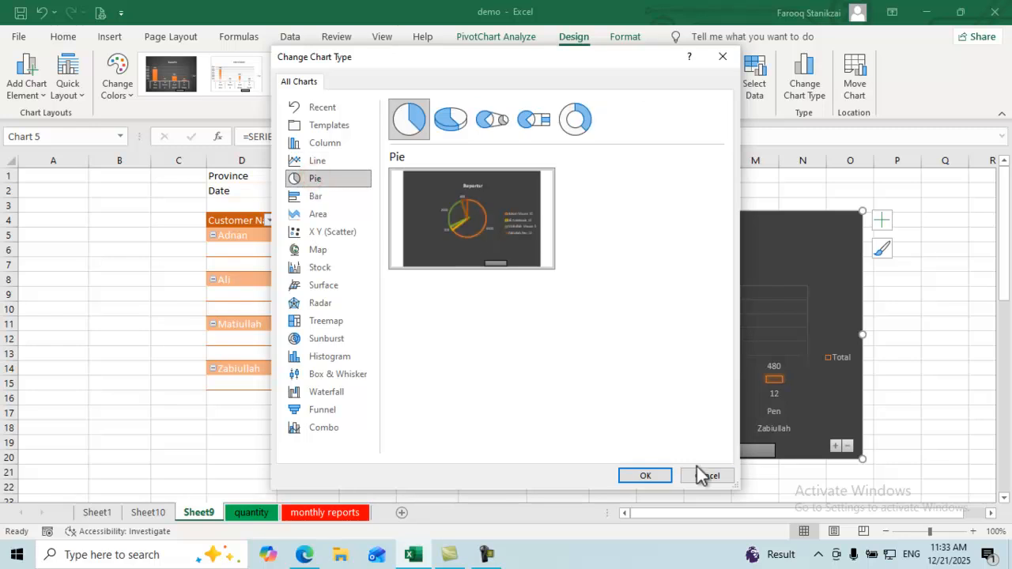
click(647, 477)
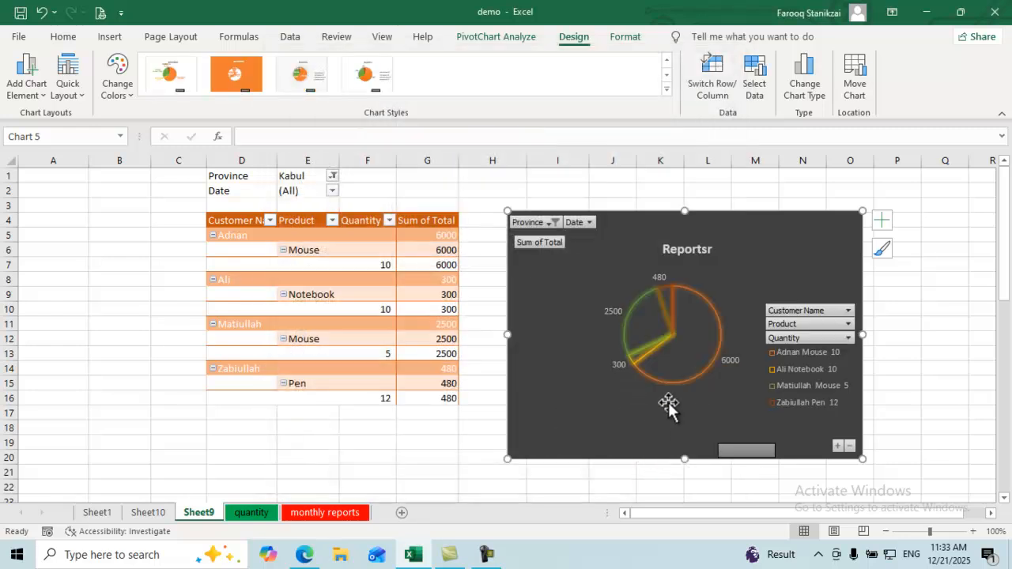
Step: Move the pie chart slightly up and to the right on the sheet and select parts of it
mouse_move(673, 324)
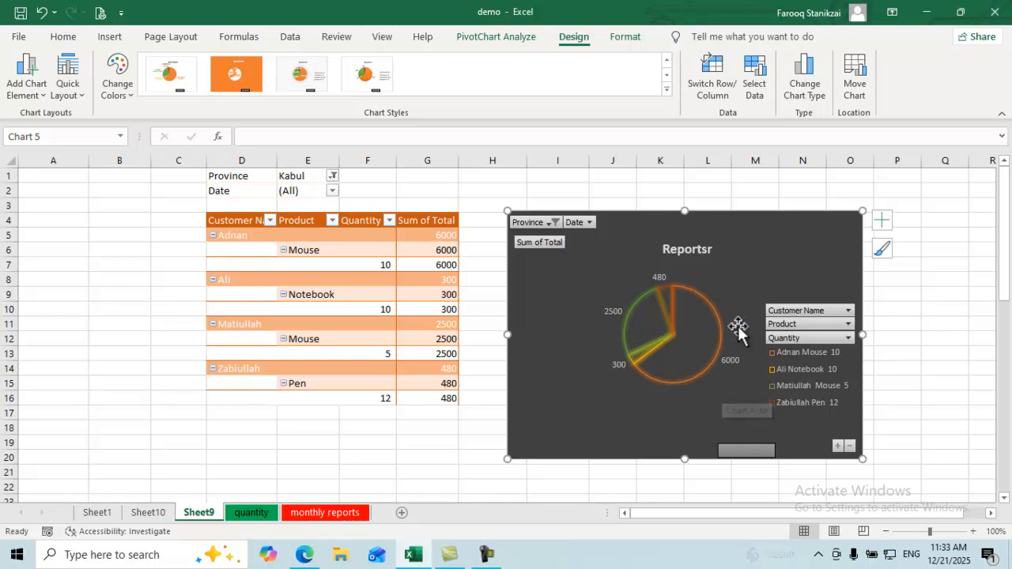
drag(782, 251, 802, 226)
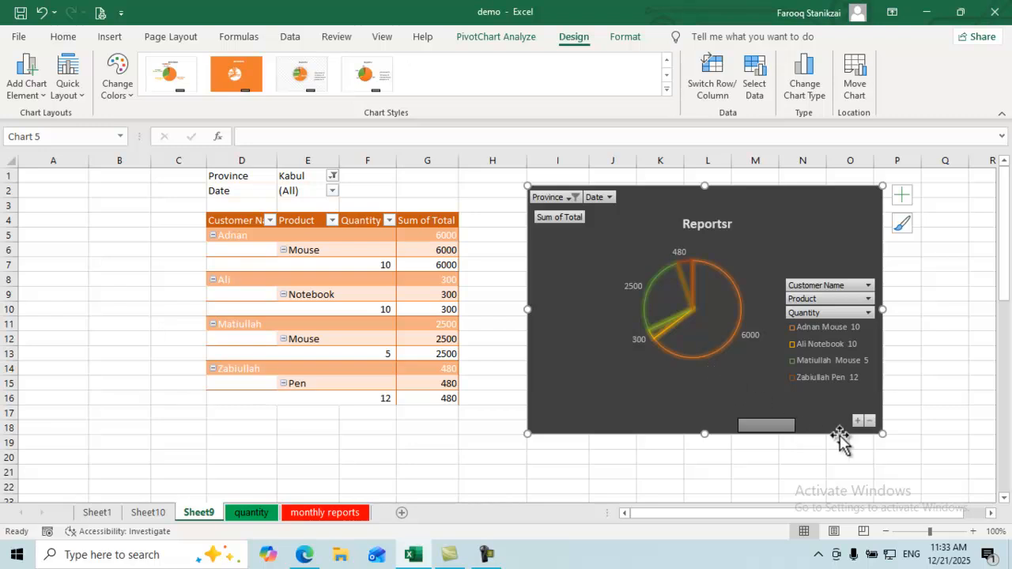
click(722, 297)
click(623, 264)
click(679, 293)
click(576, 218)
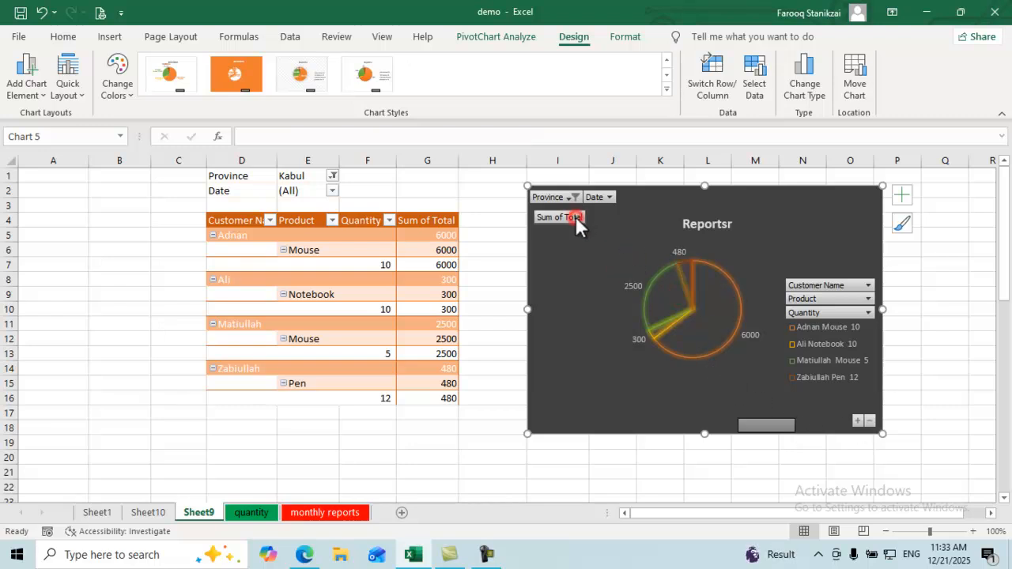
Step: Inspect the chart's Province filter, confirm it with only Kabul checked, and select the pie series
click(575, 198)
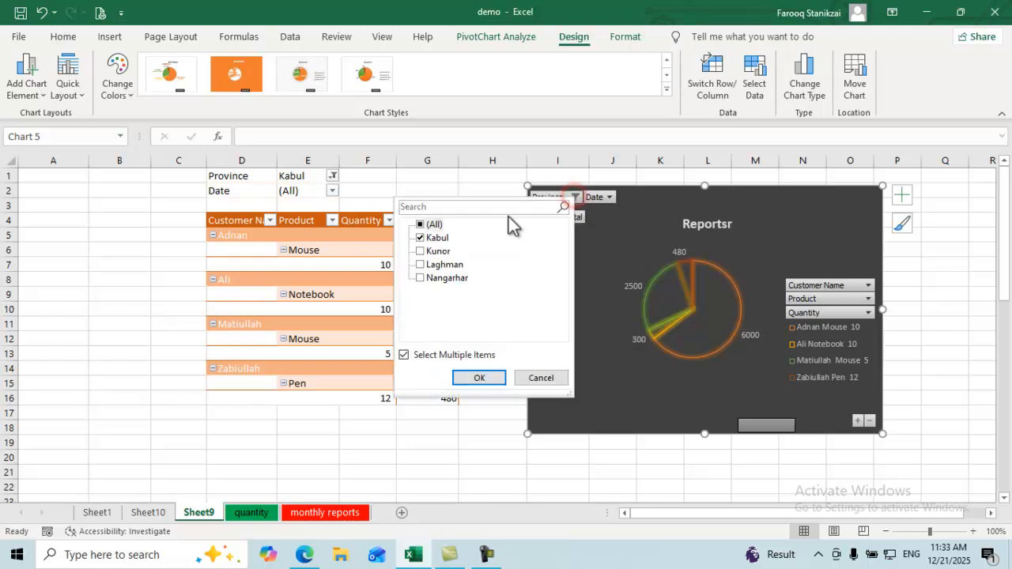
click(474, 378)
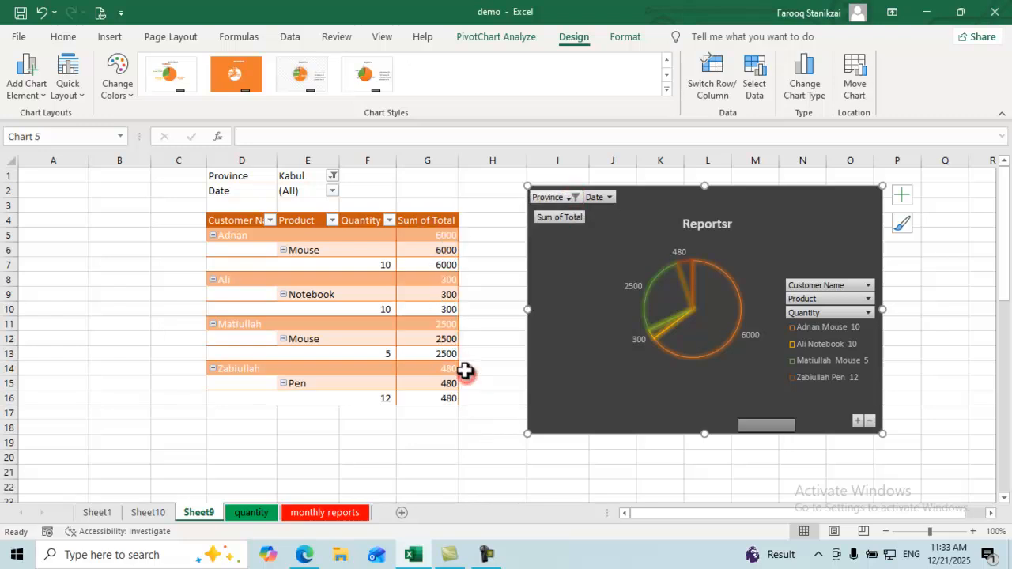
click(708, 321)
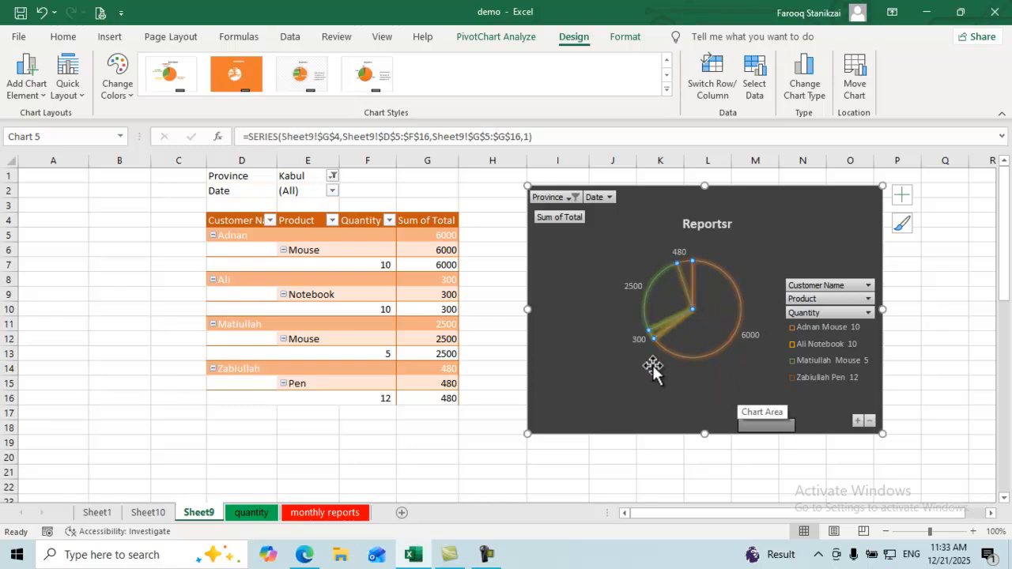